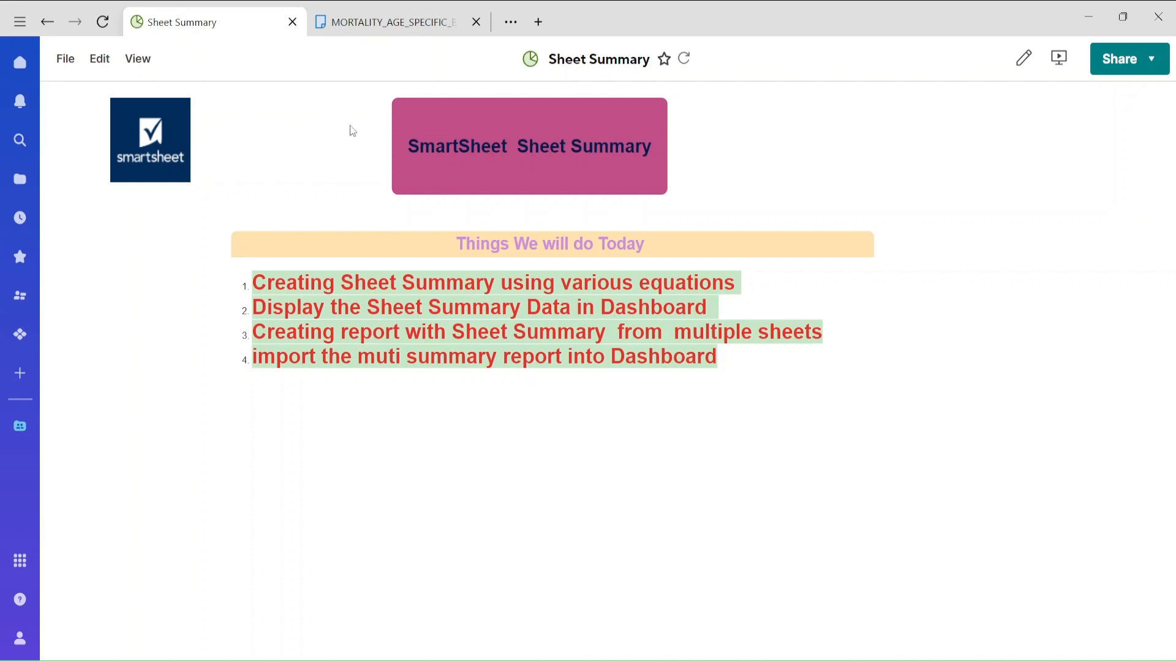
- Open the MORTALITY_AGE_SPECIFIC_BY_COUNTRY_2010 sheet from the Sheet Summary workspace and expand the sheet to the larger view
left_click(359, 37)
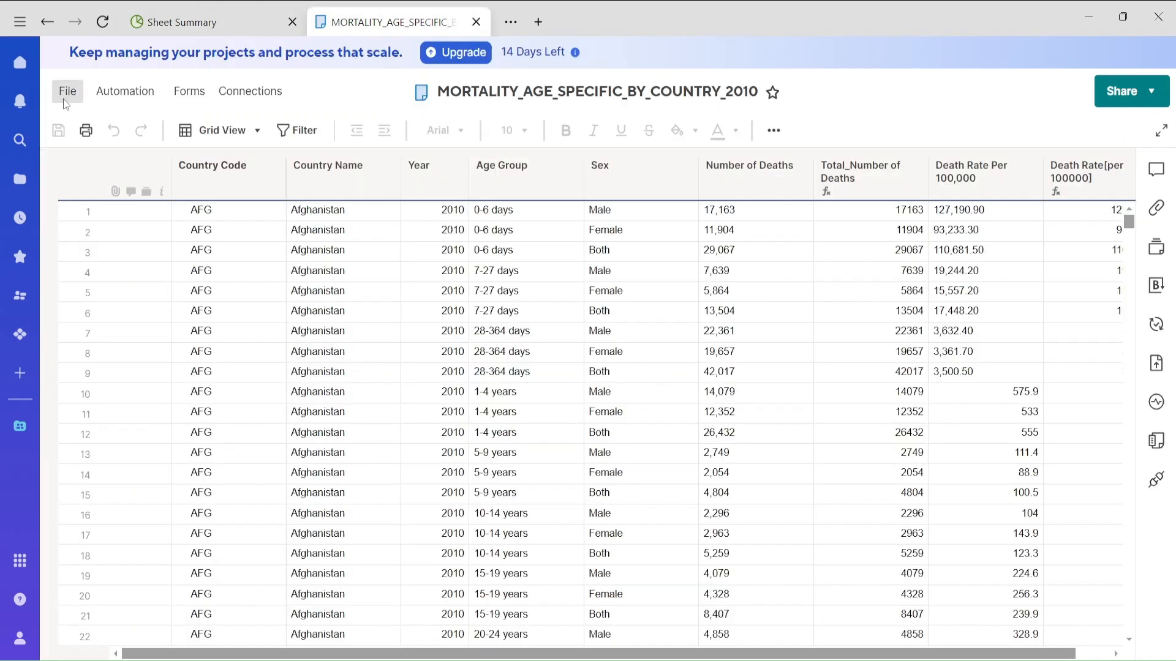
left_click(47, 22)
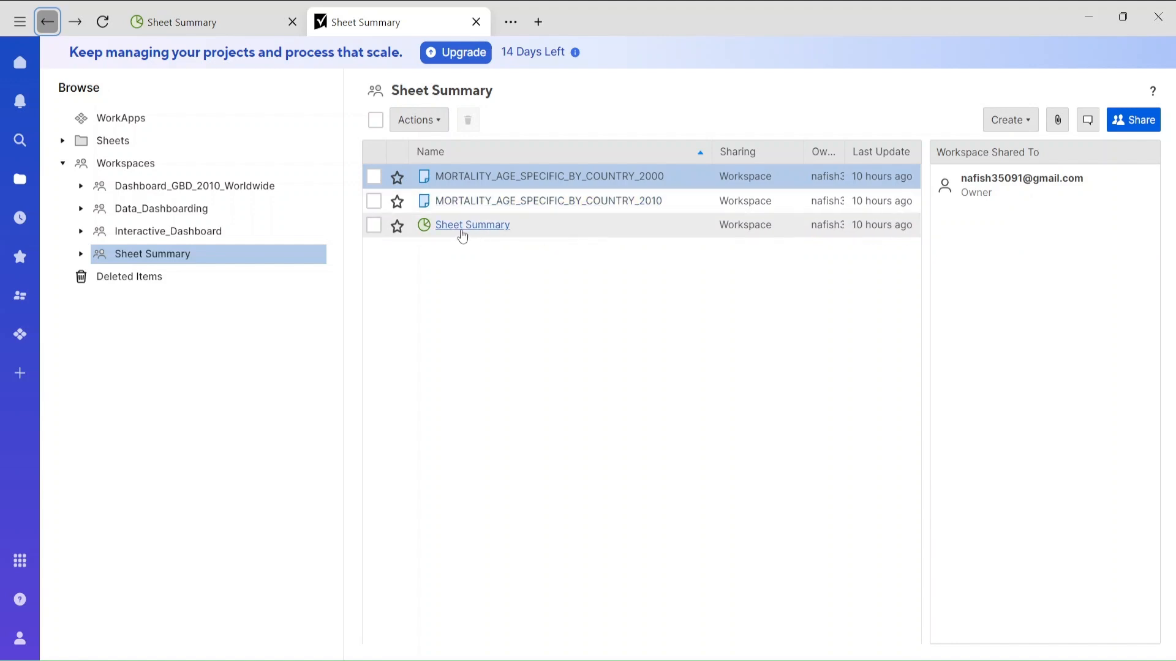
left_click(210, 25)
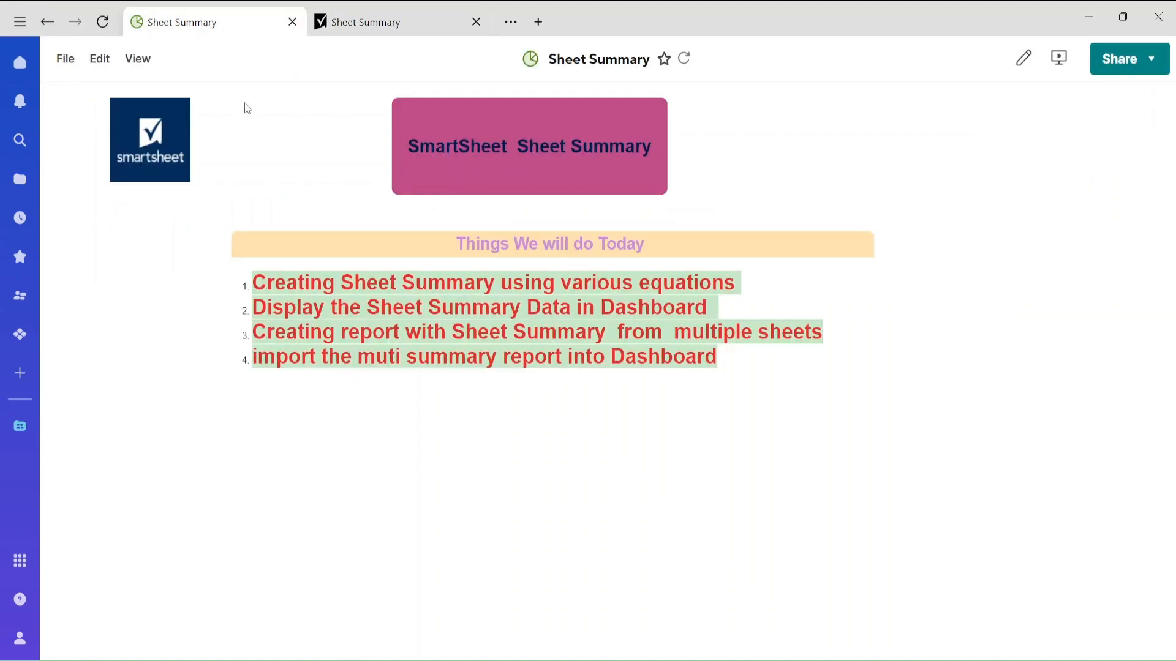
left_click(386, 31)
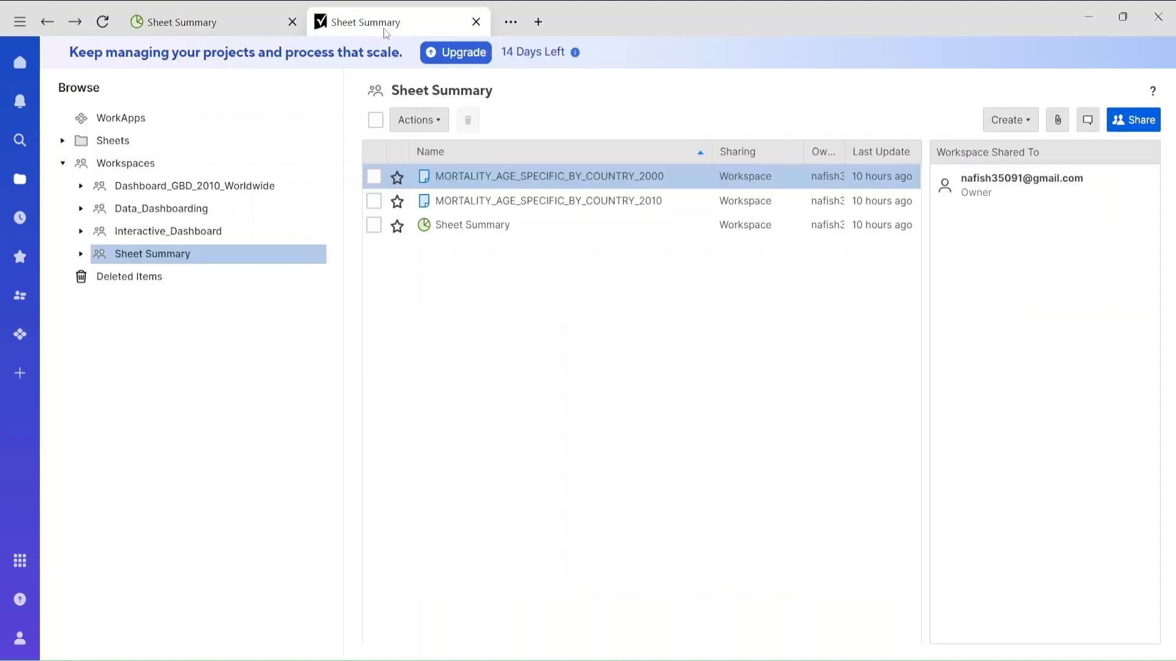
left_click(594, 209)
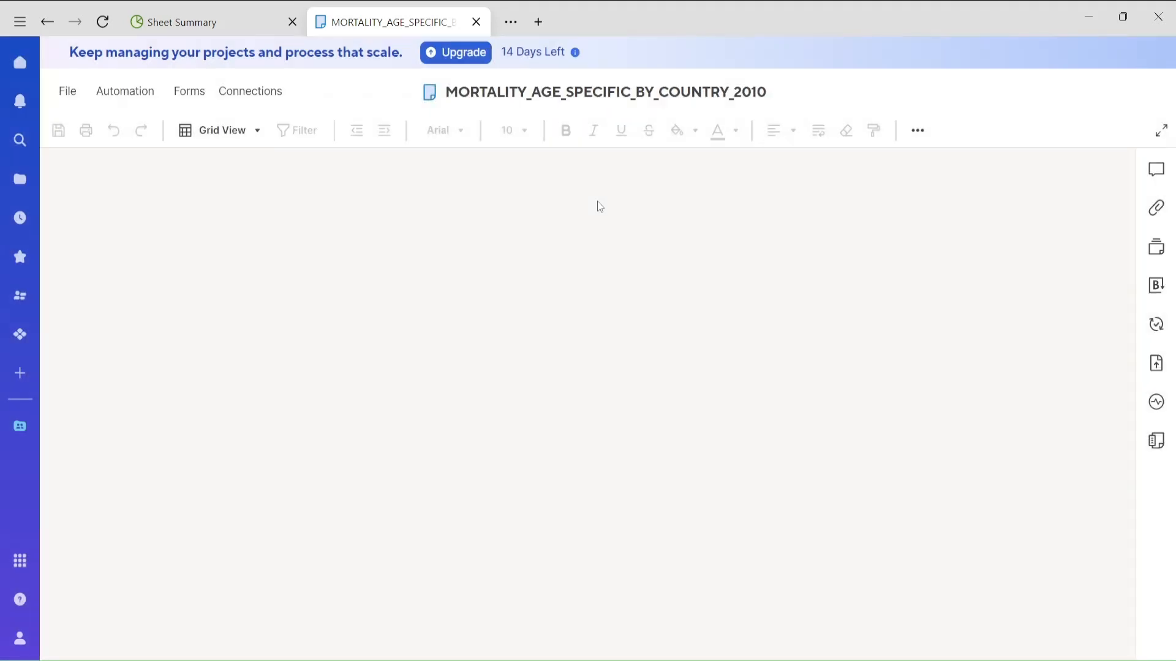
left_click(1161, 130)
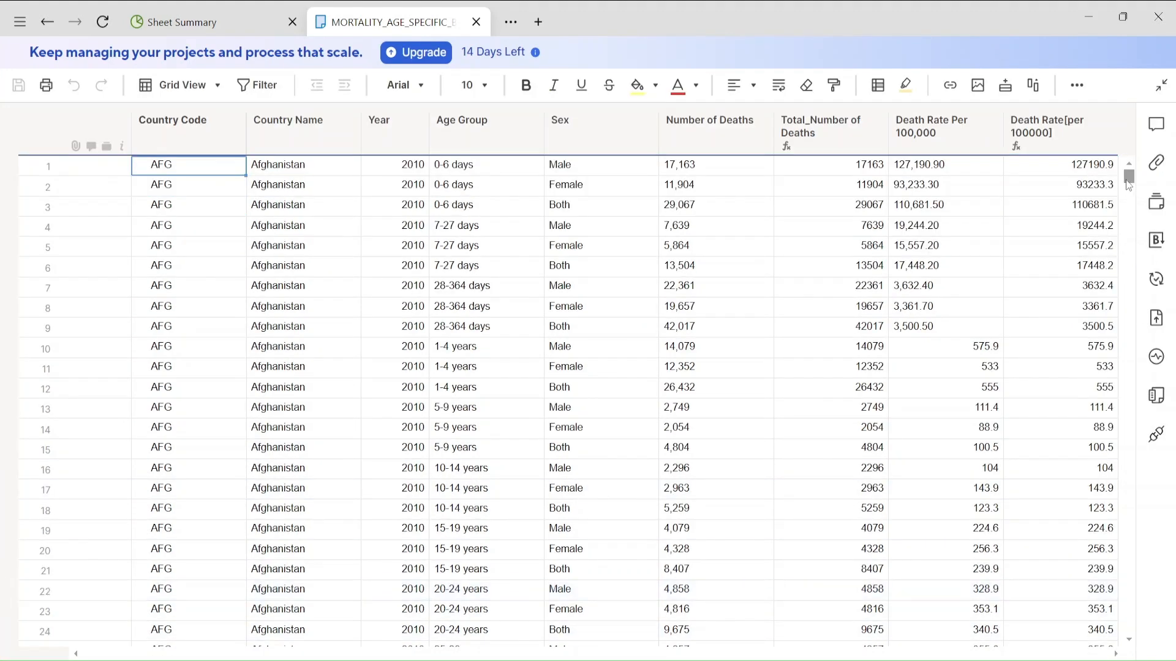
mouse_move(1127, 177)
left_mouse_down()
mouse_move(1116, 431)
mouse_move(1143, 616)
mouse_move(1122, 166)
left_mouse_up()
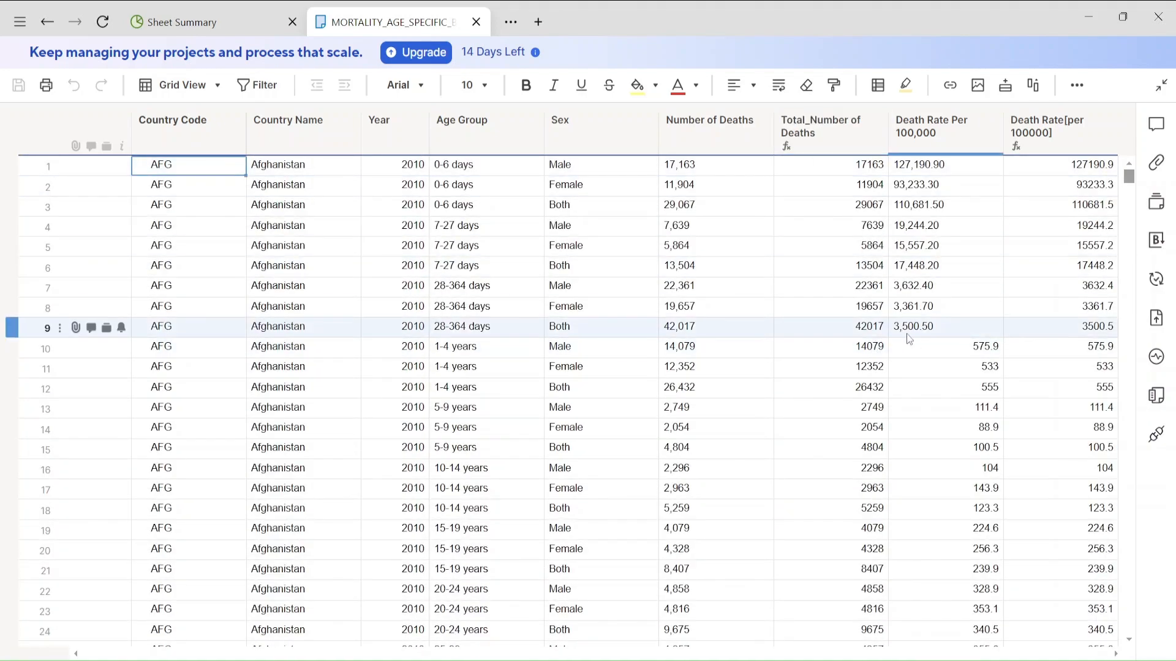
- Open the sheet's summary and add a Text/Number summary field named Total_Country
left_click(1156, 403)
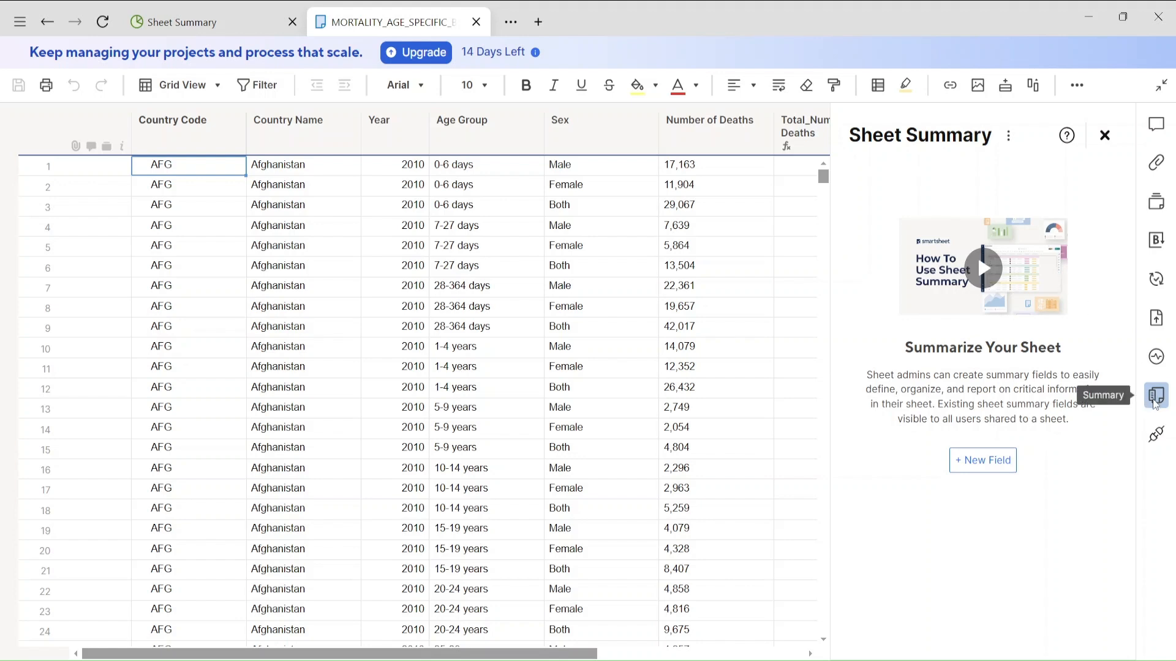
left_click(976, 468)
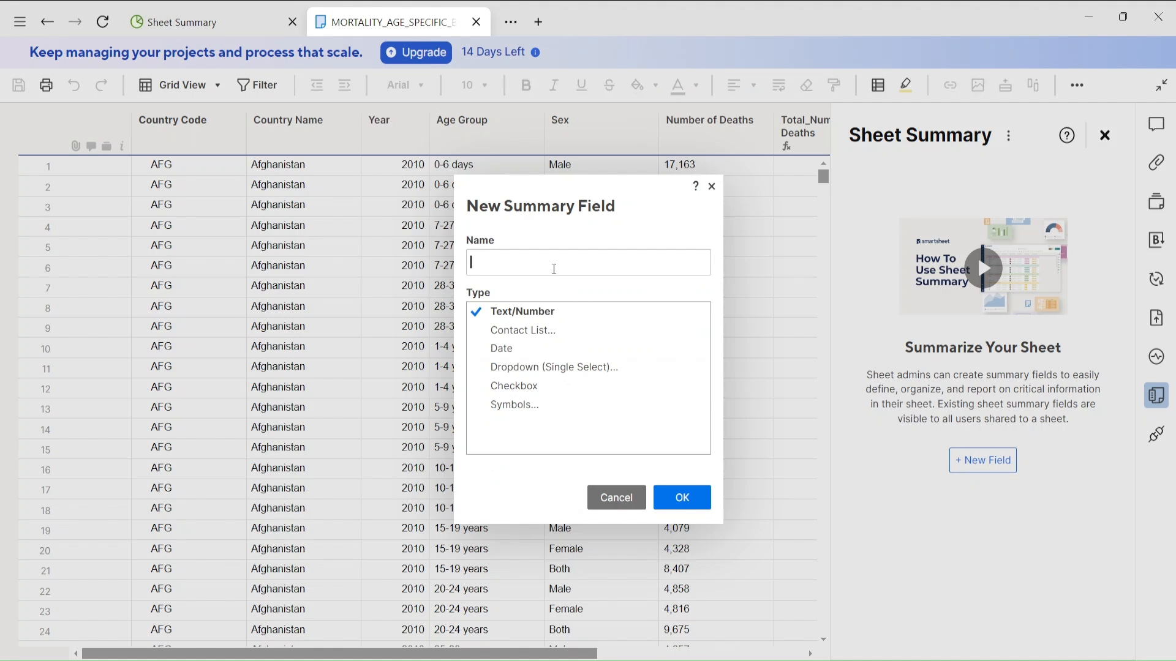
type("Total")
type("_Countries")
key("BackSpace")
key("BackSpace")
key("BackSpace")
type("y")
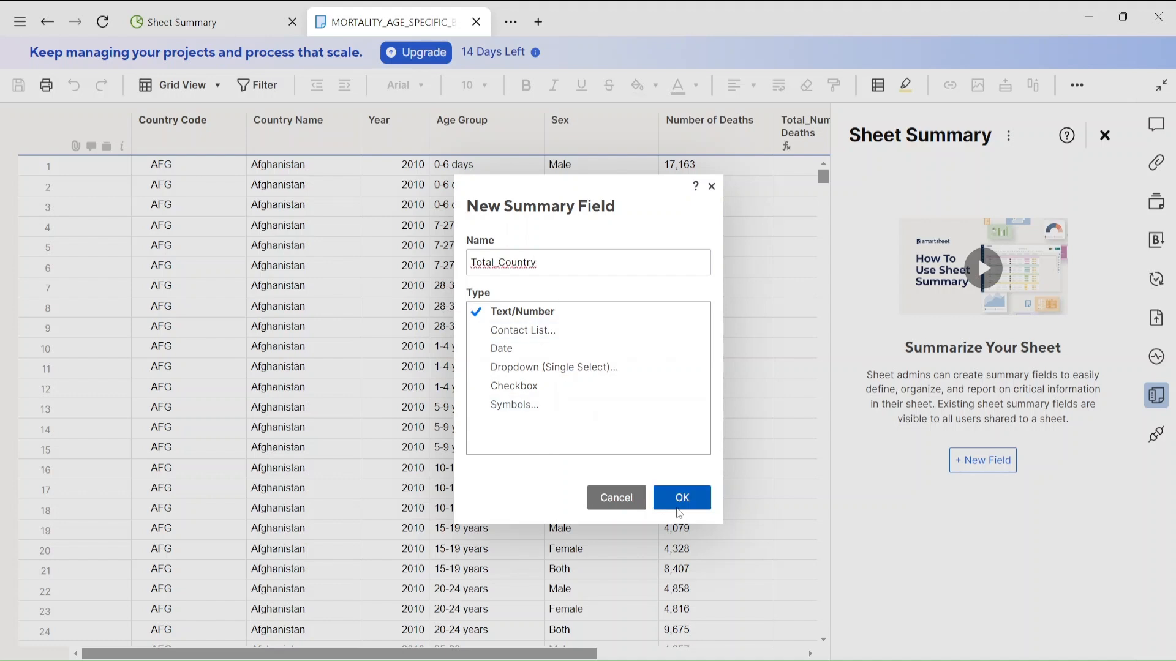
left_click(680, 503)
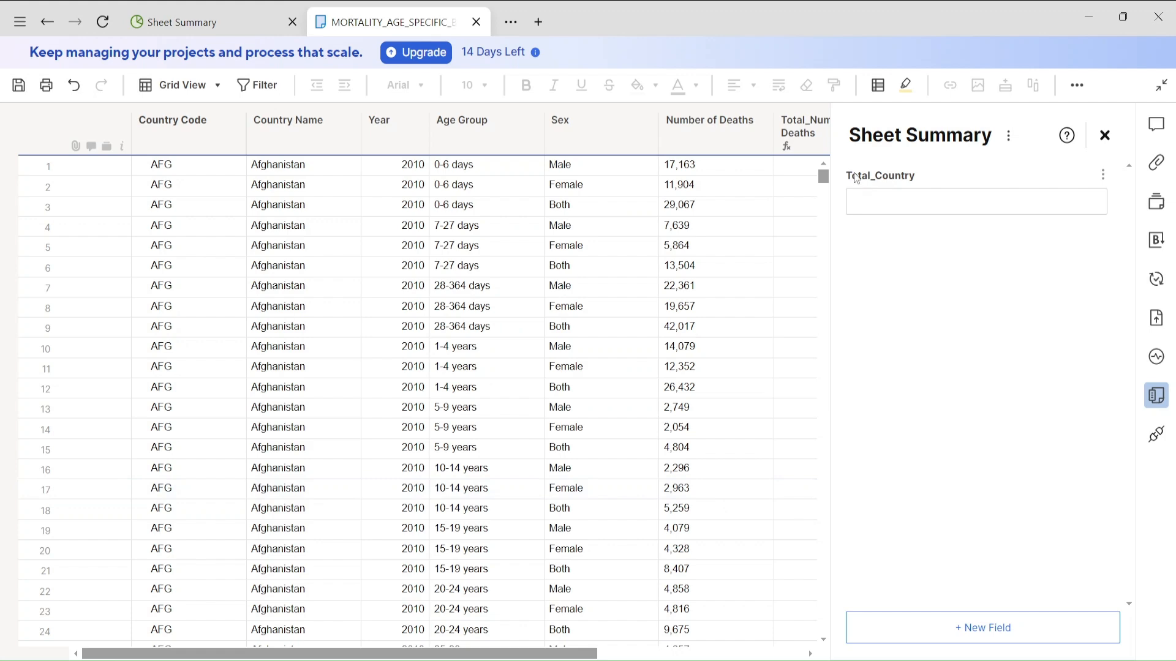
- Give Total_Country a formula counting the distinct values of the whole Country Name column: =COUNT(DISTINCT([Country Name]:[Country Name]))
left_click(877, 184)
left_click_drag(821, 220, 819, 194)
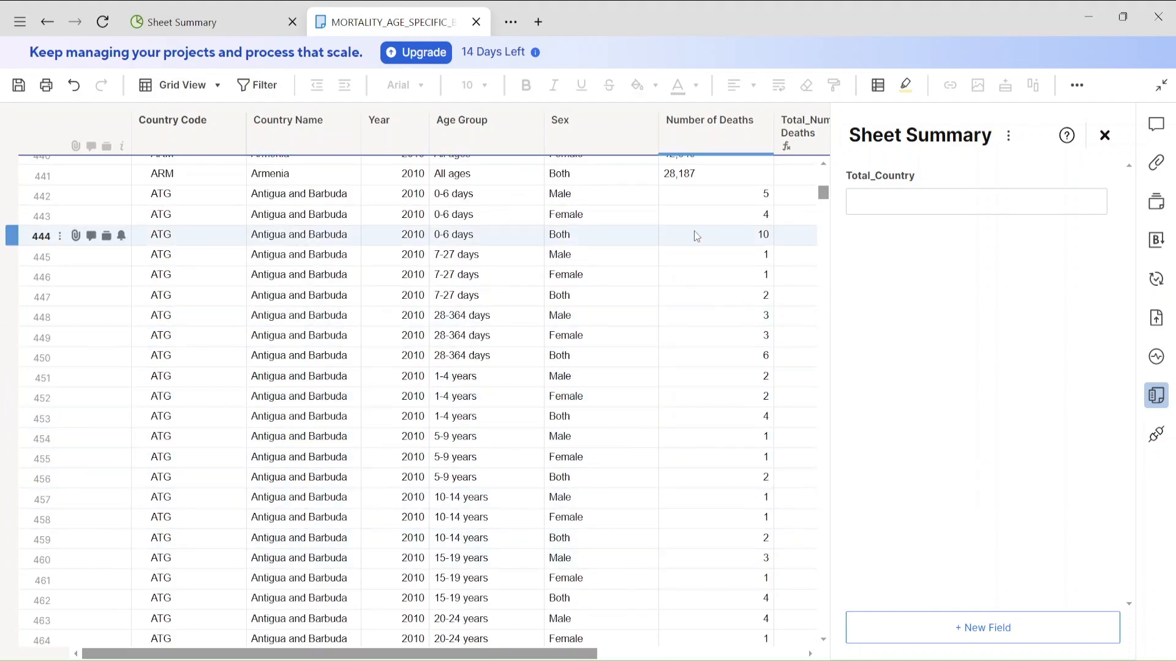
left_click_drag(823, 194, 825, 167)
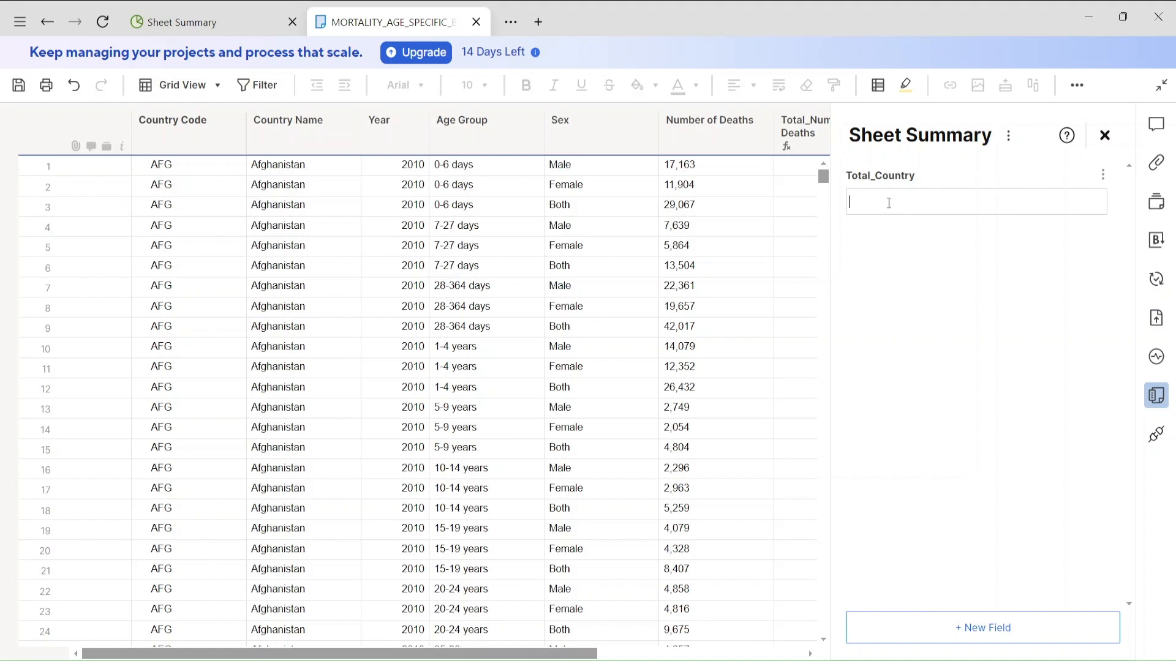
type("=count(")
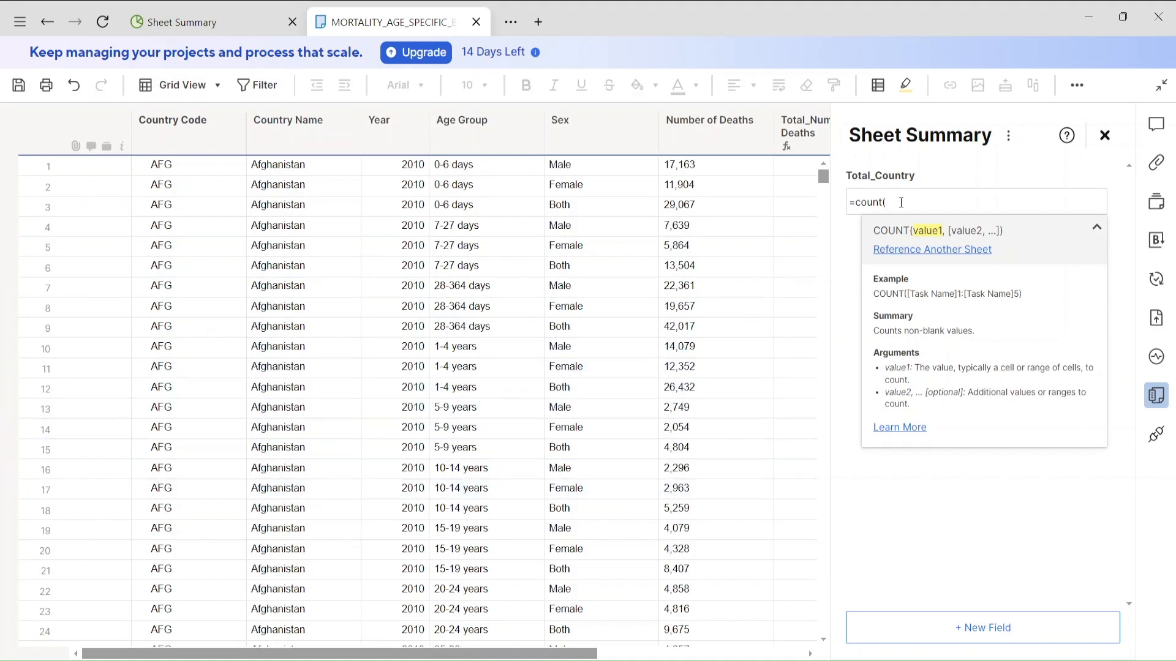
type("di")
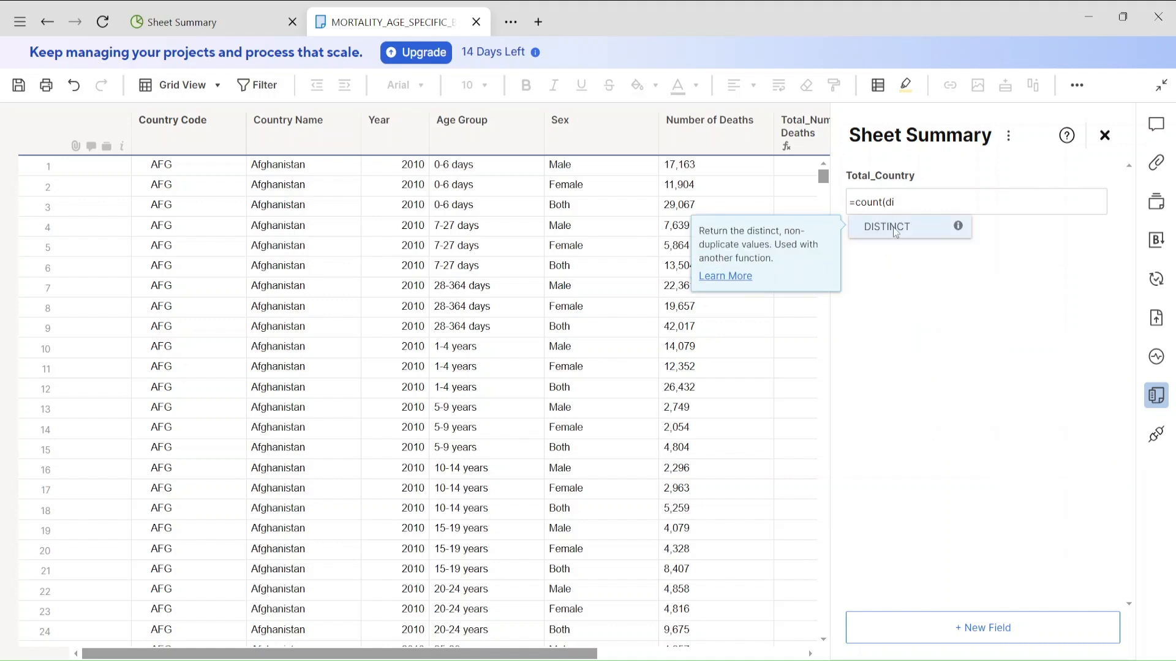
left_click(896, 231)
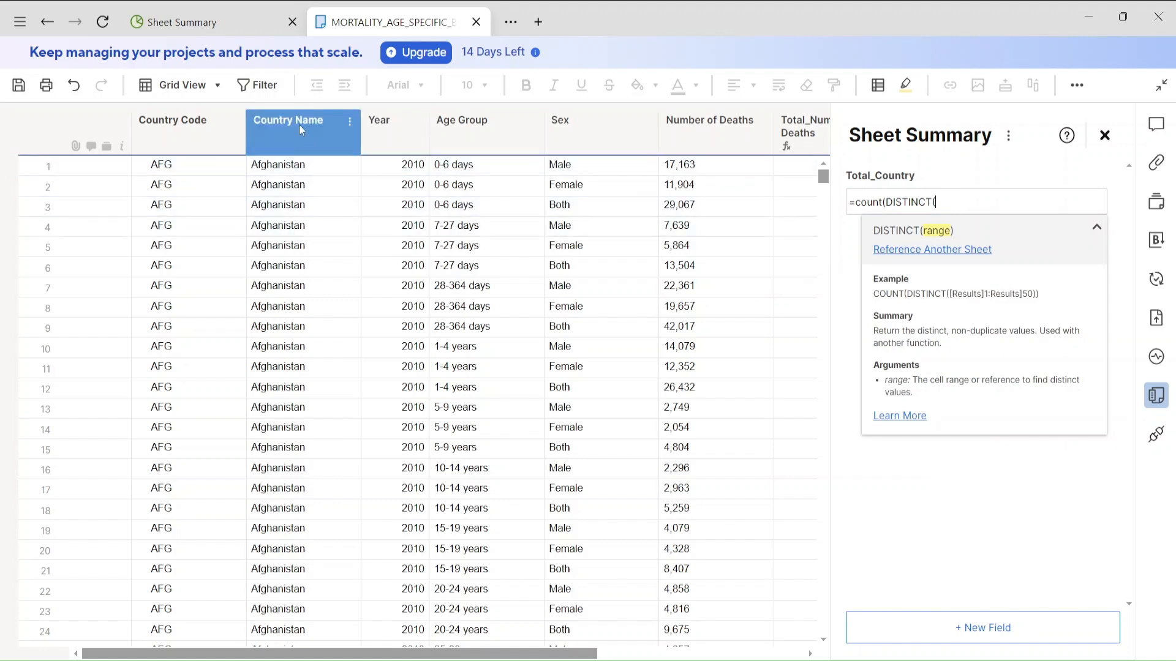
left_click(299, 171)
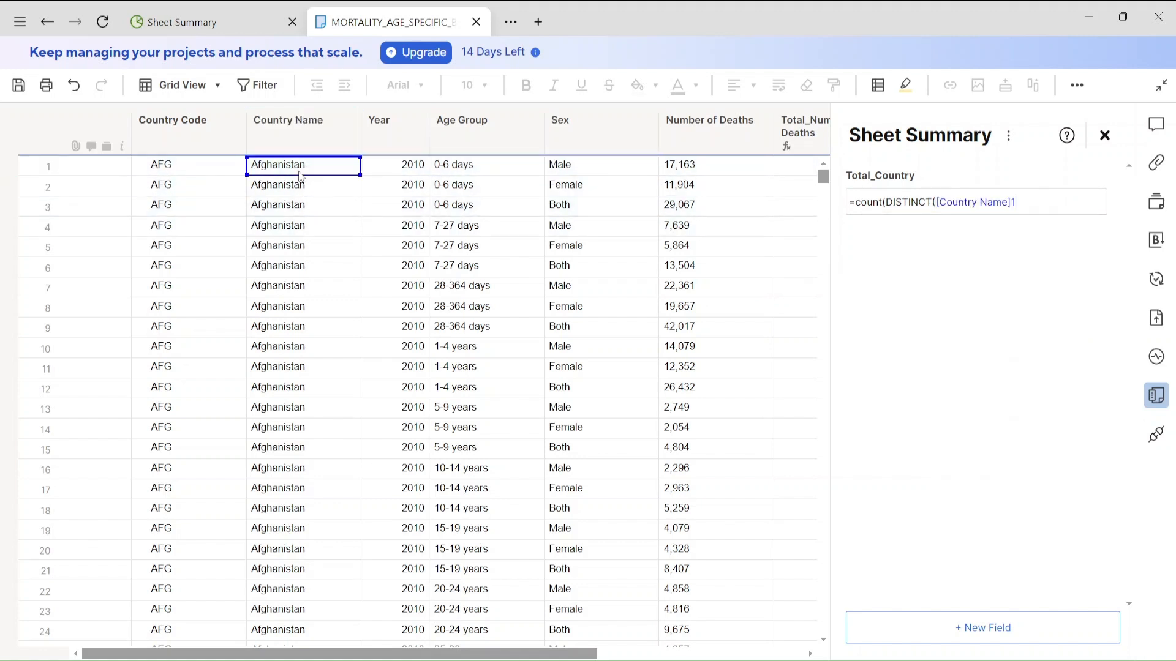
key("BackSpace")
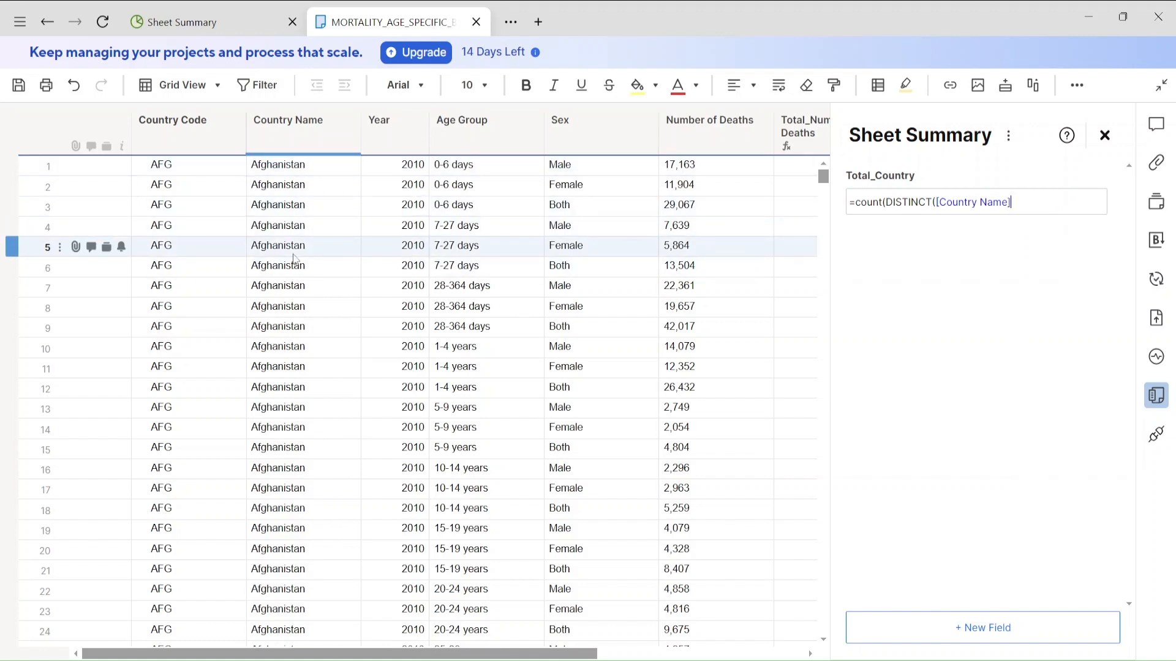
type(":")
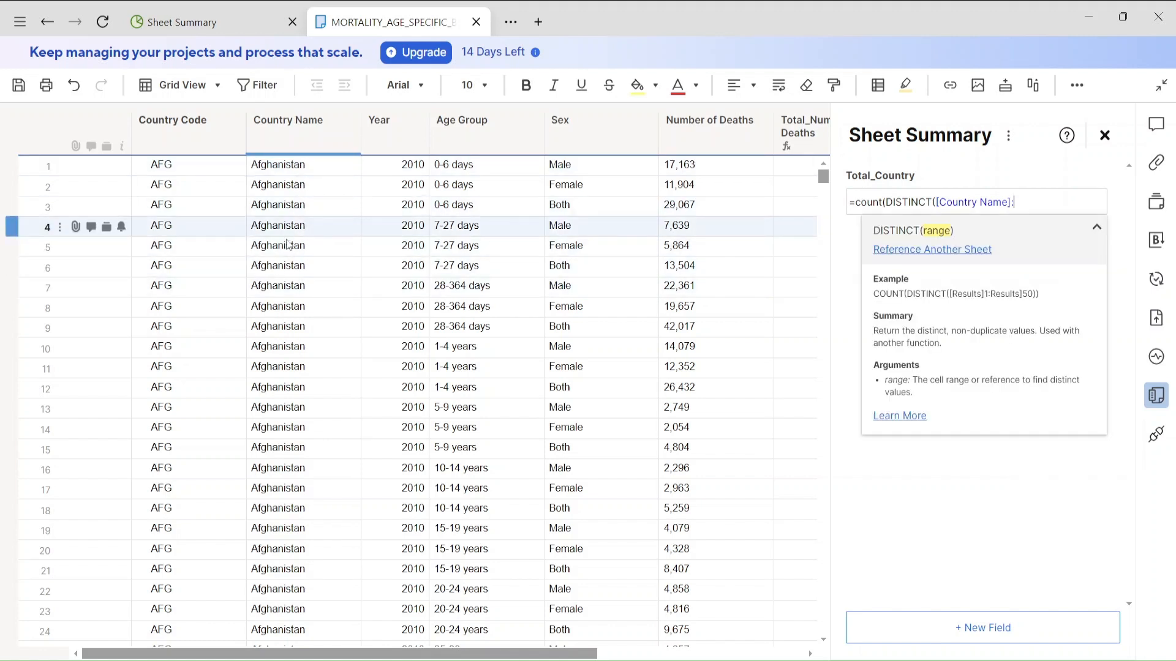
left_click(294, 269)
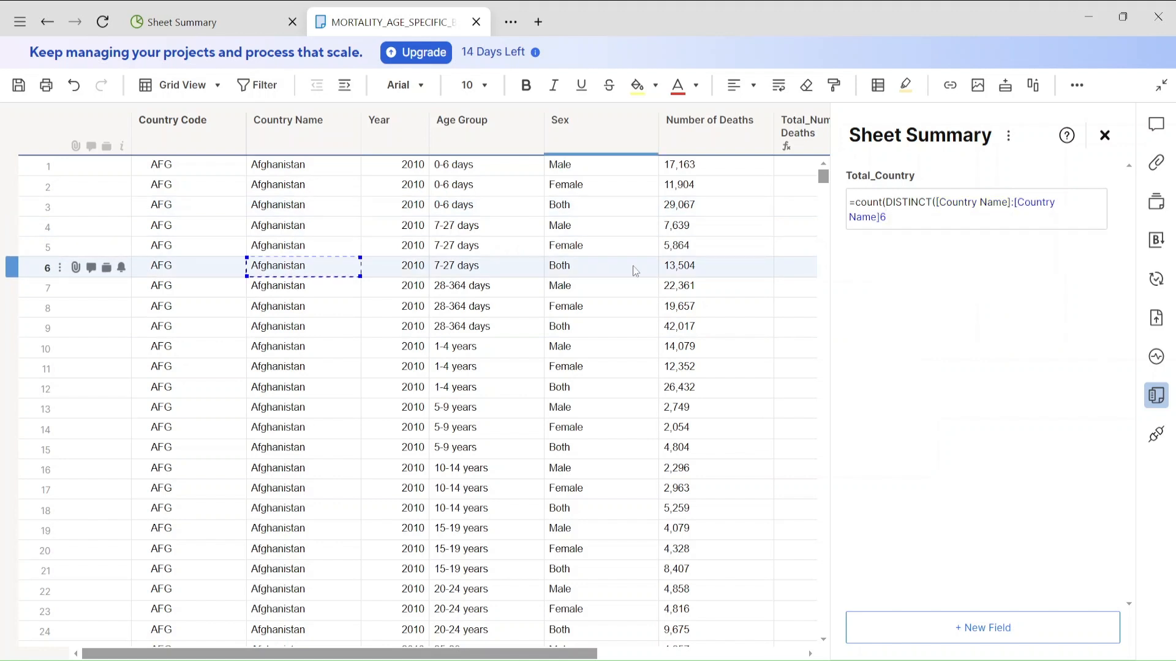
key("BackSpace")
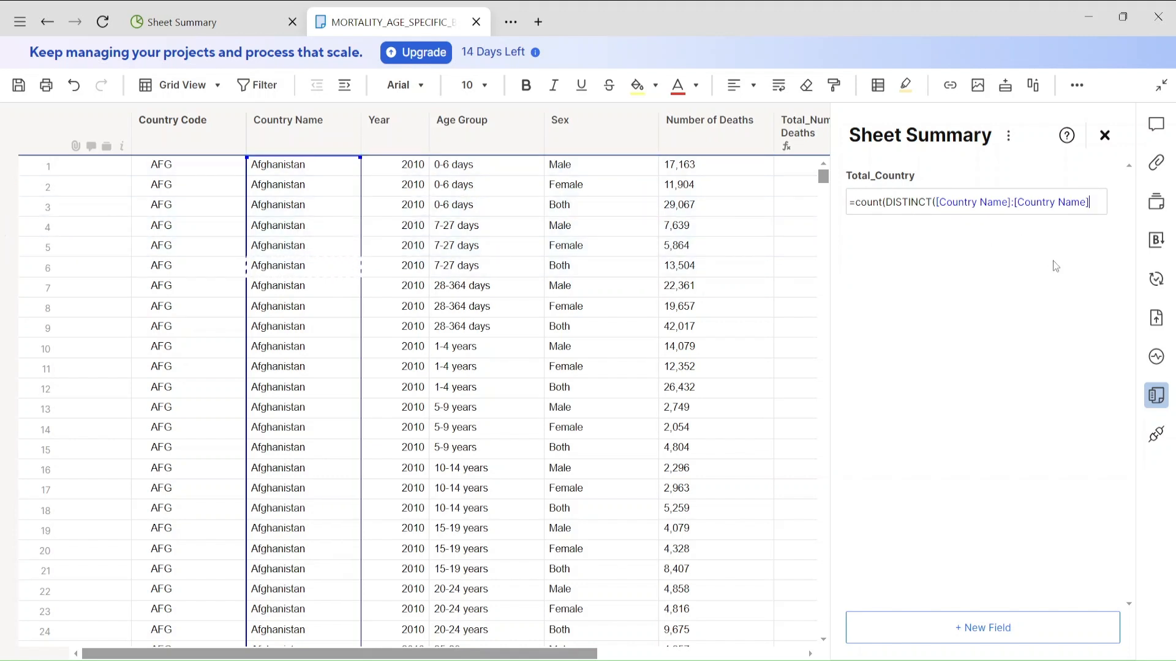
type(")")
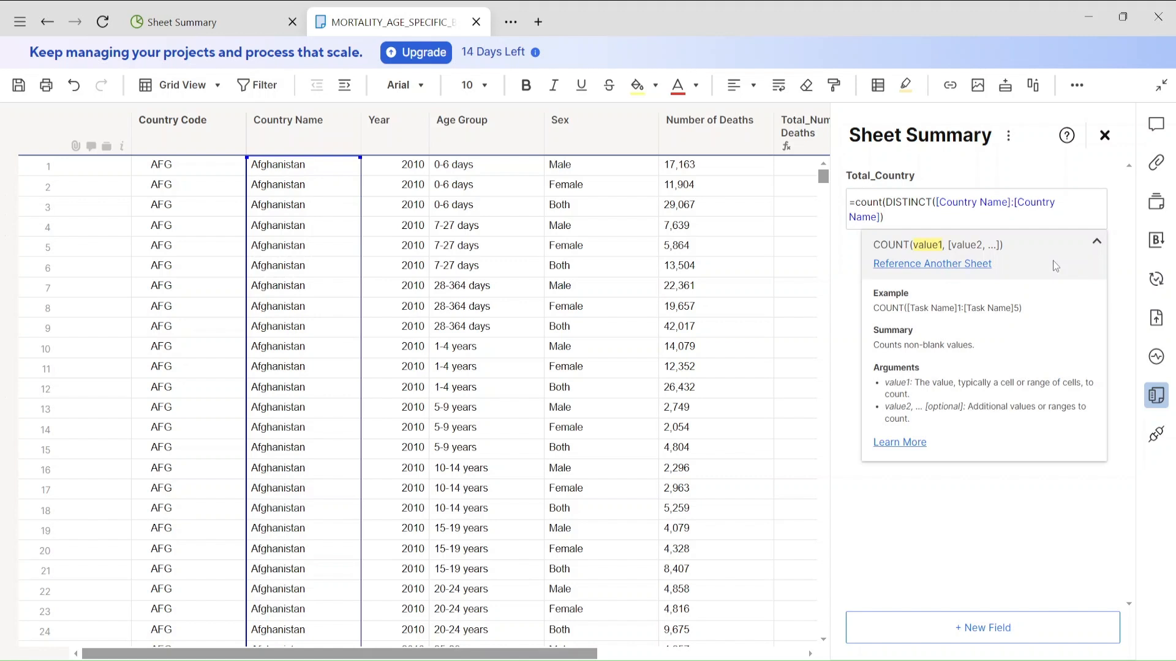
key("Return")
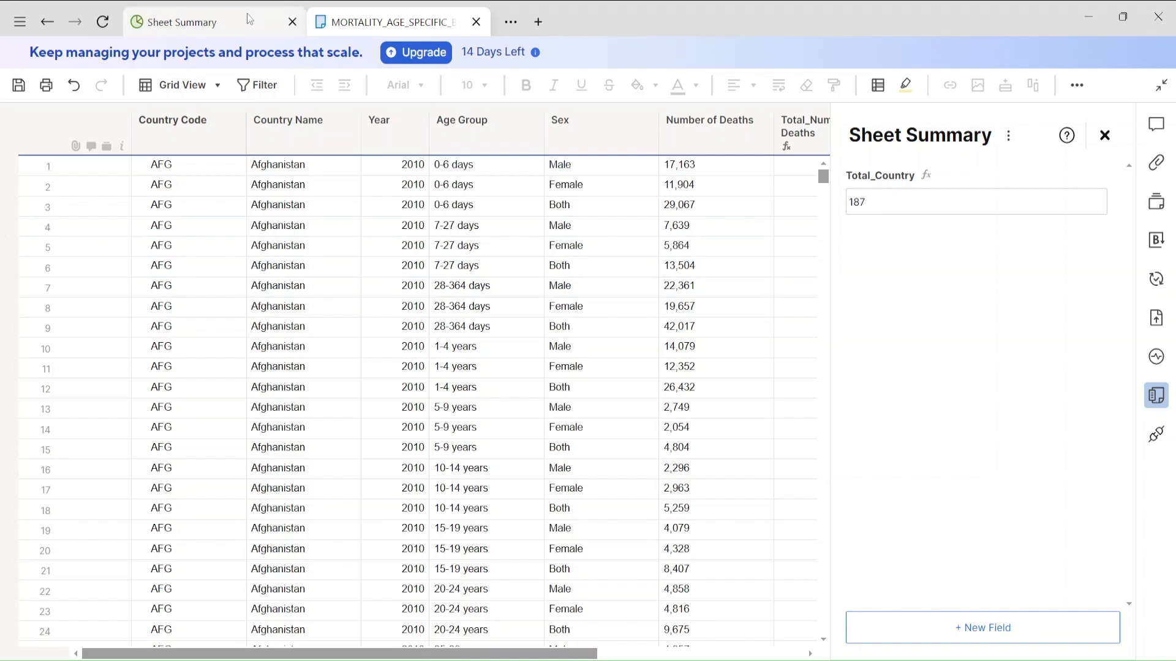
- Add a second Text/Number summary field named Total_Entries
left_click(1005, 625)
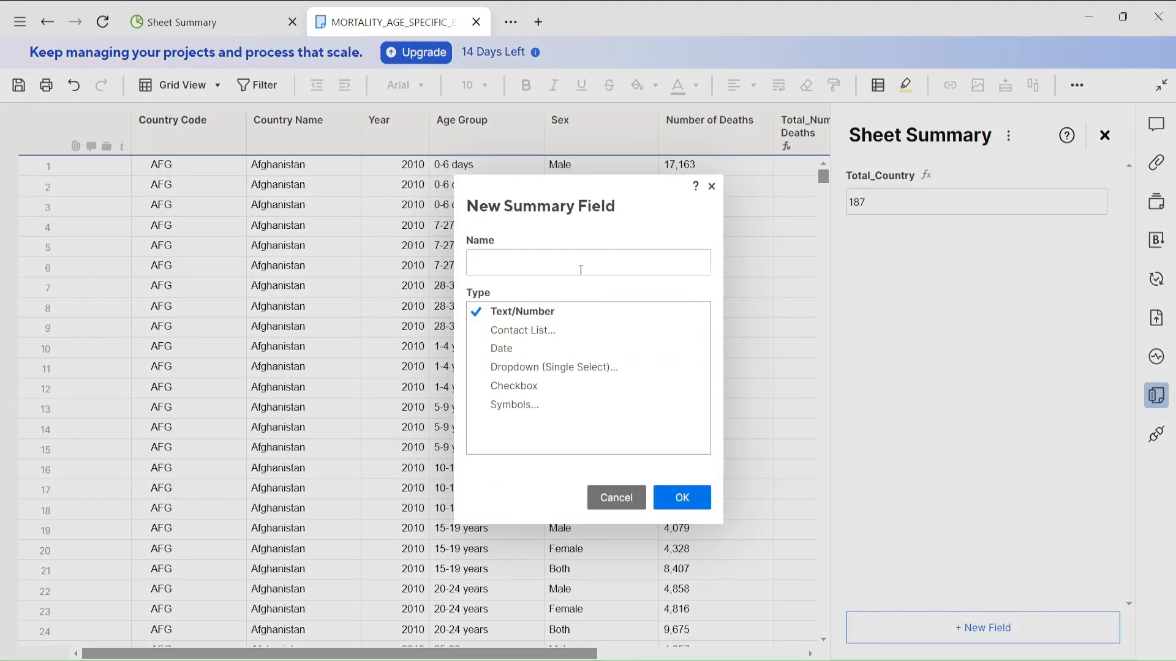
type("Total")
type("_Entries")
left_click(681, 495)
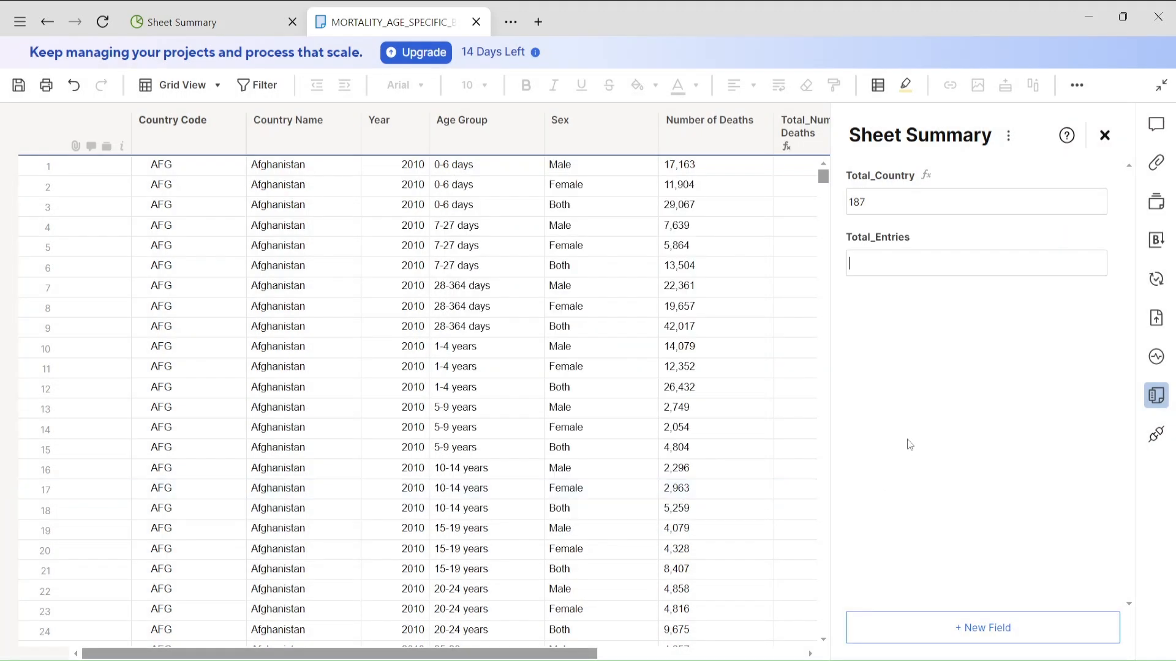
- Give Total_Entries a formula counting all values in the Country Code column: =COUNT([Country Code]:[Country Code])
type("=count(")
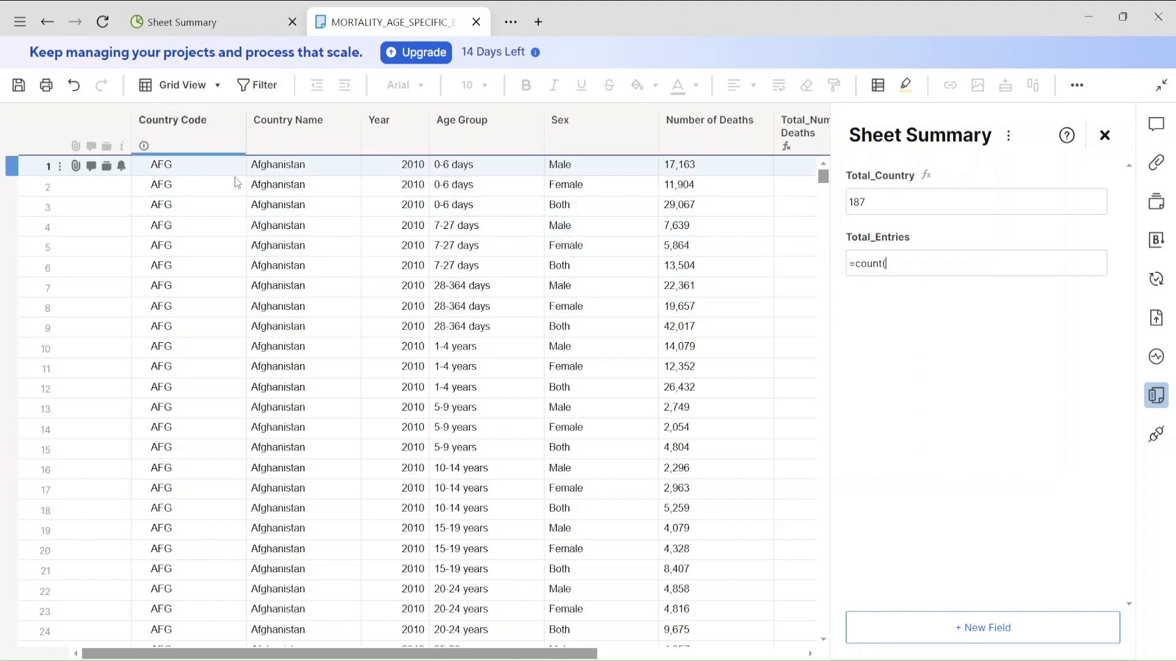
left_click(195, 169)
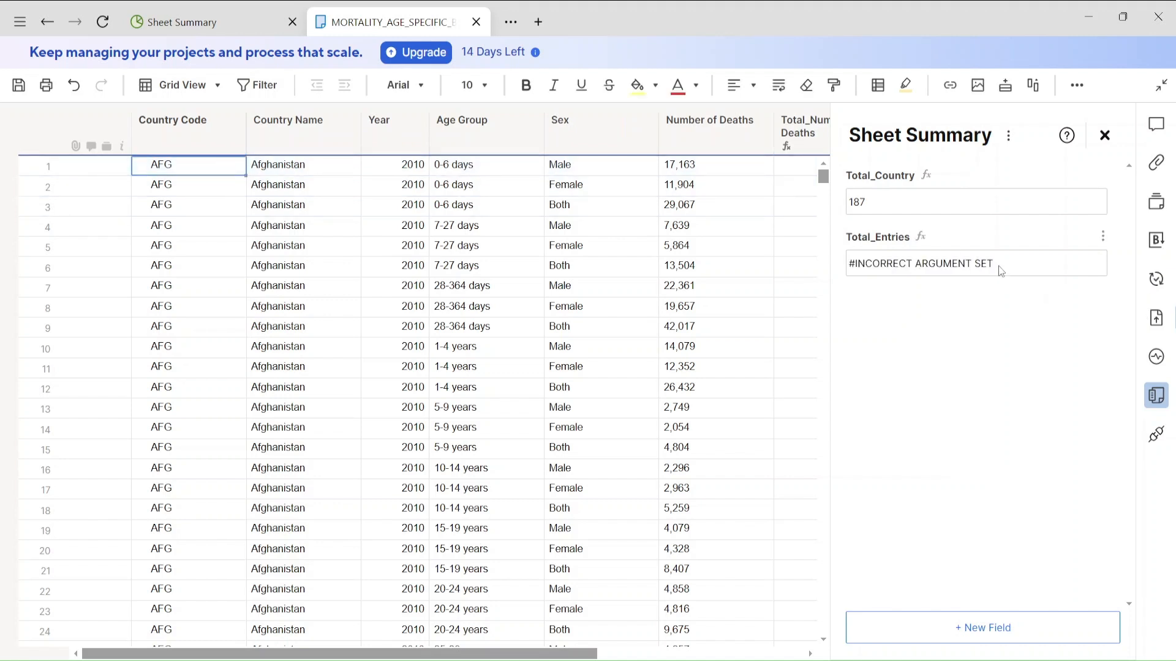
left_click(997, 267)
key("BackSpace")
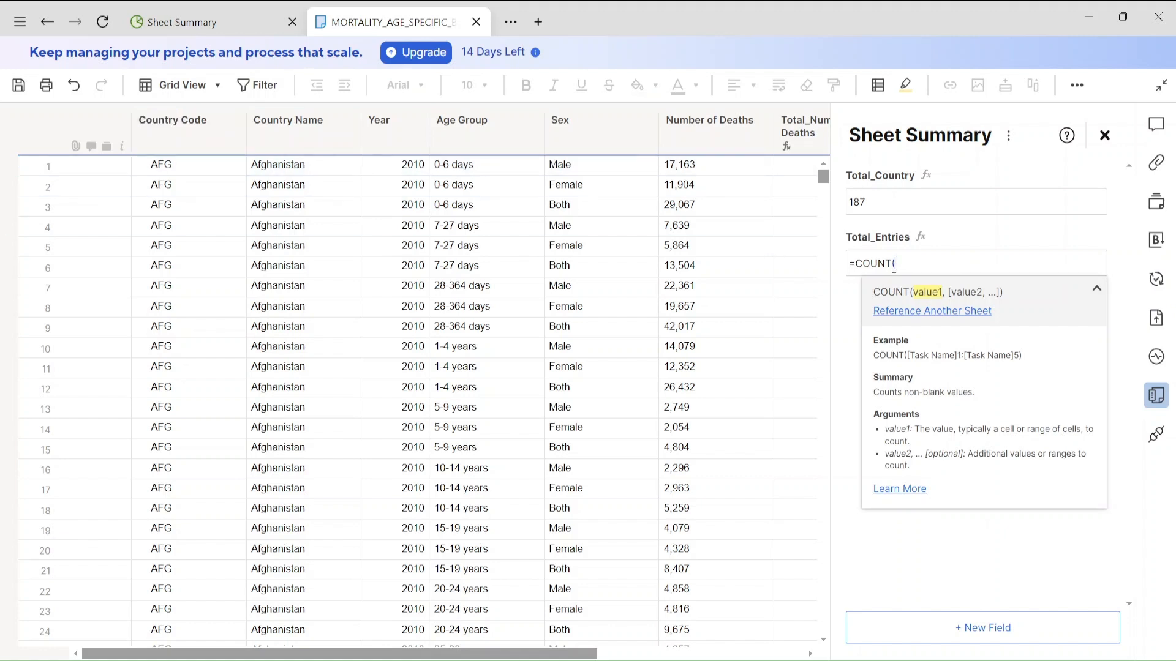
left_click(211, 161)
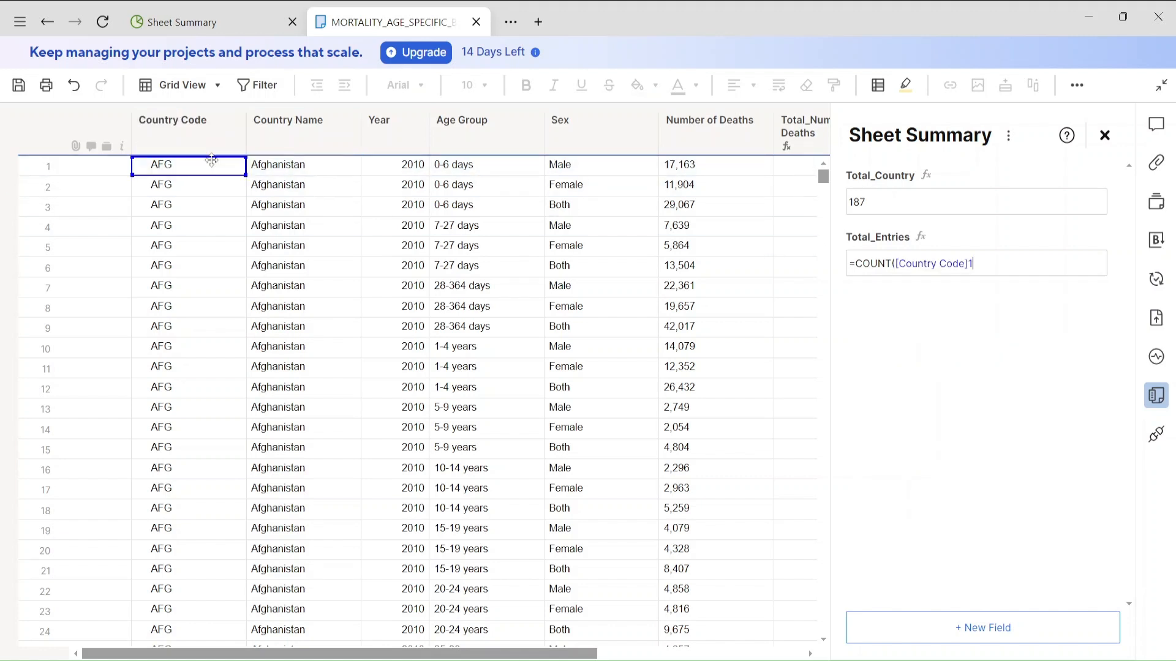
key("BackSpace")
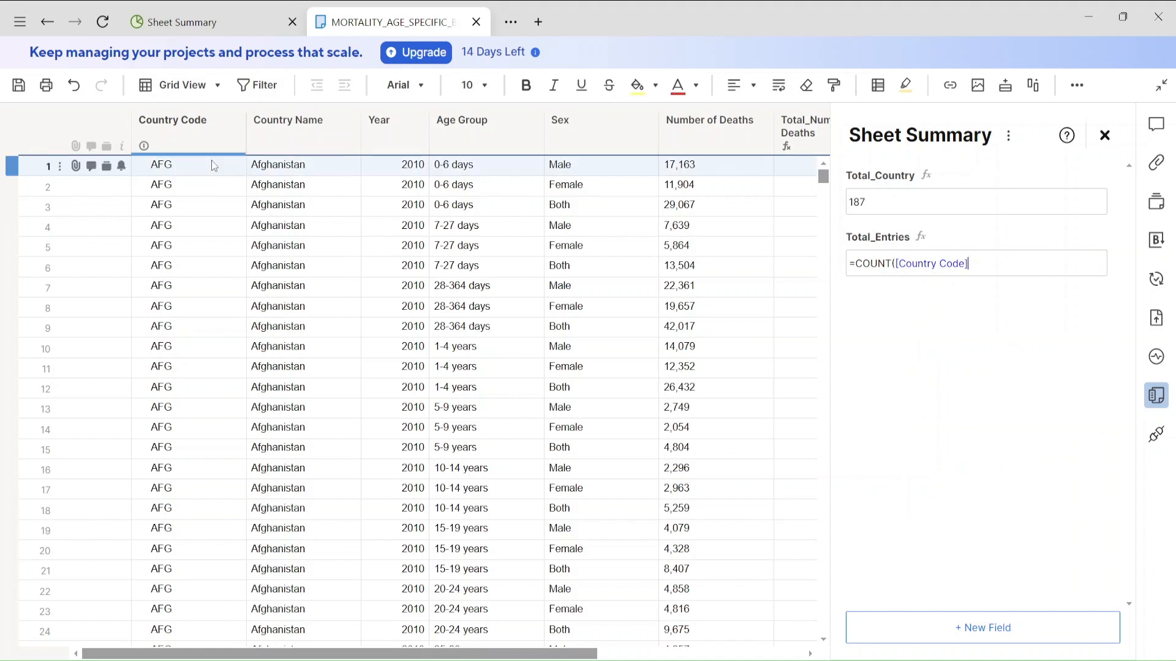
type(":")
left_click(196, 369)
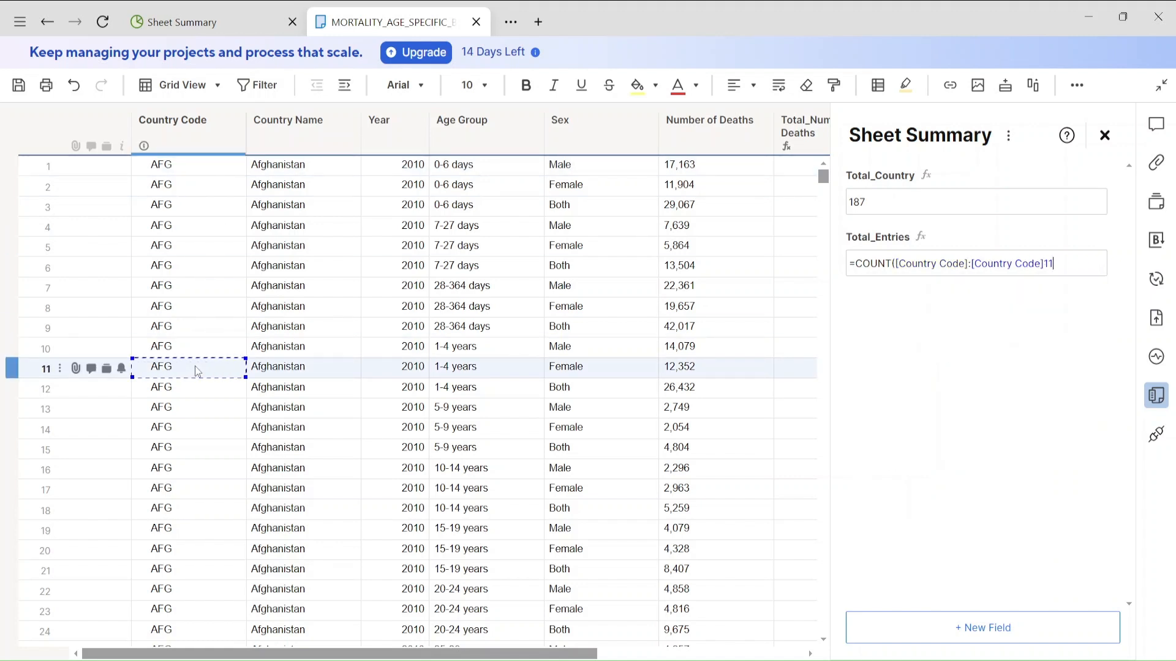
key("BackSpace")
key("BackSpace")
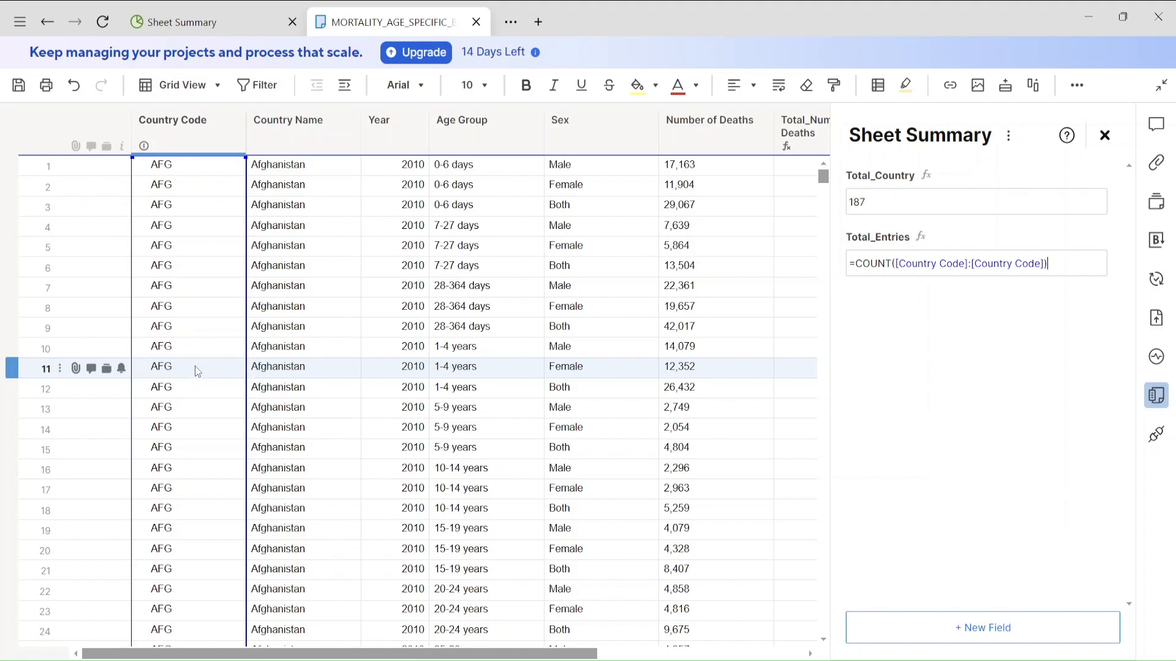
key("Return")
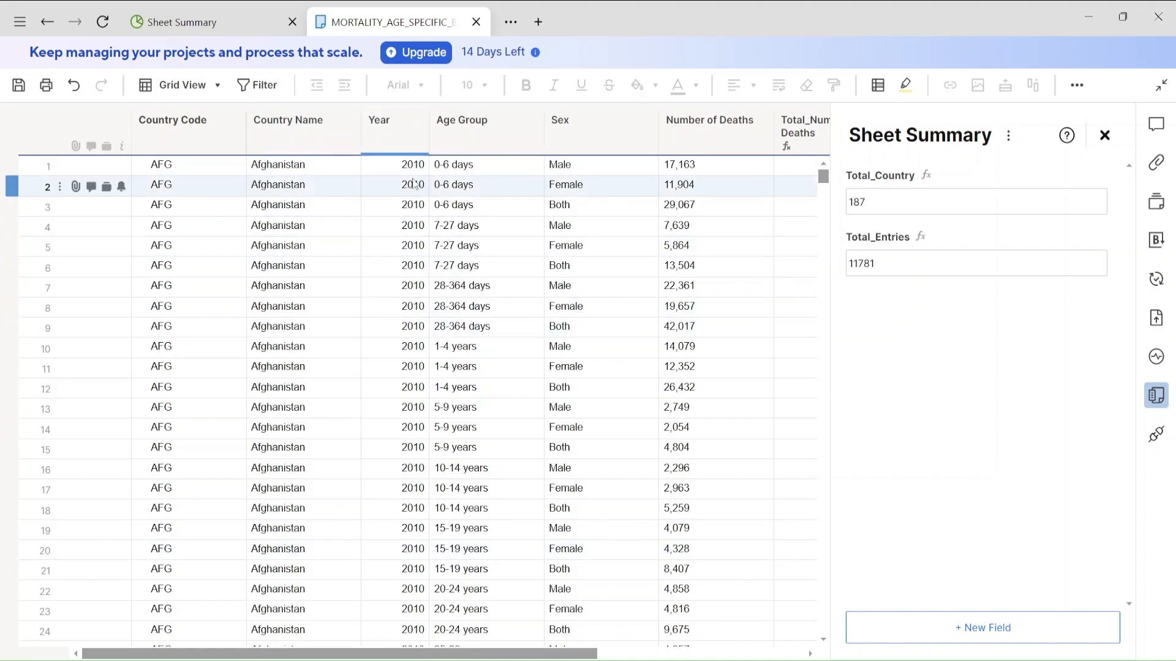
left_click_drag(827, 190, 818, 318)
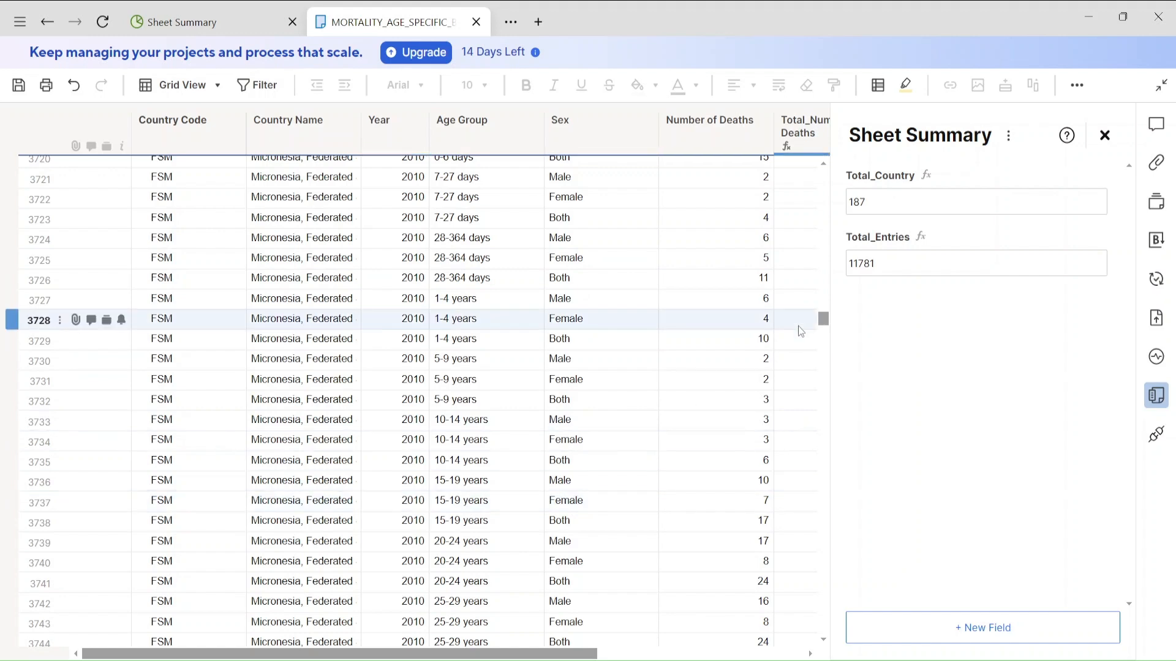
left_click_drag(821, 319, 821, 166)
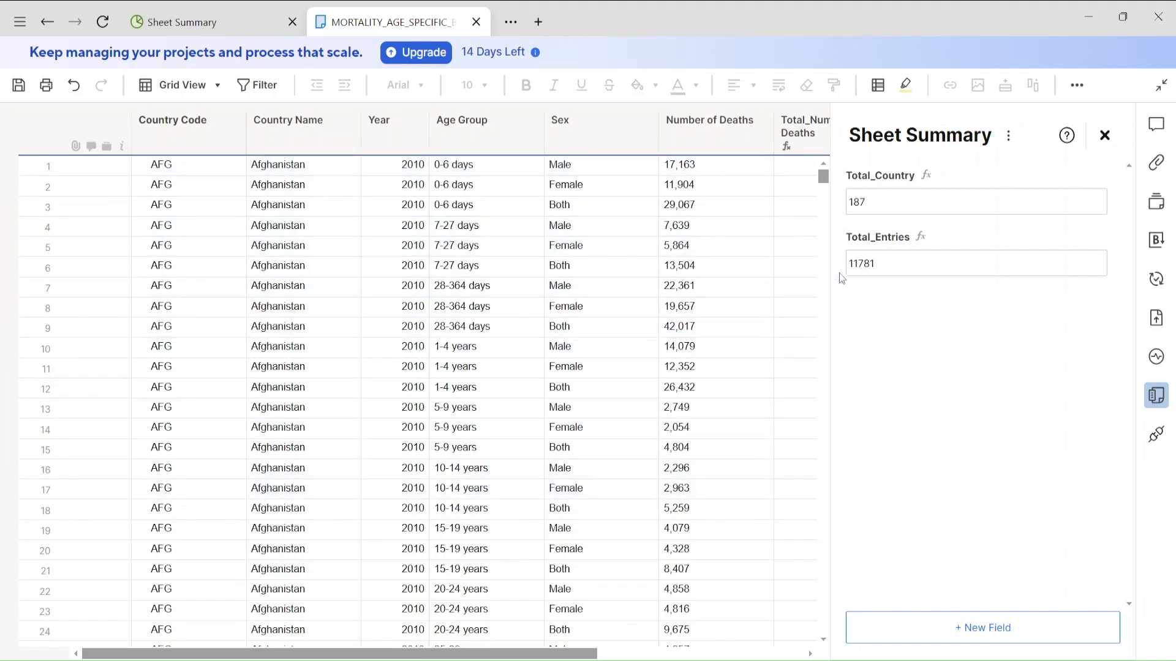
- Add a third Text/Number summary field named Year
left_click(1009, 637)
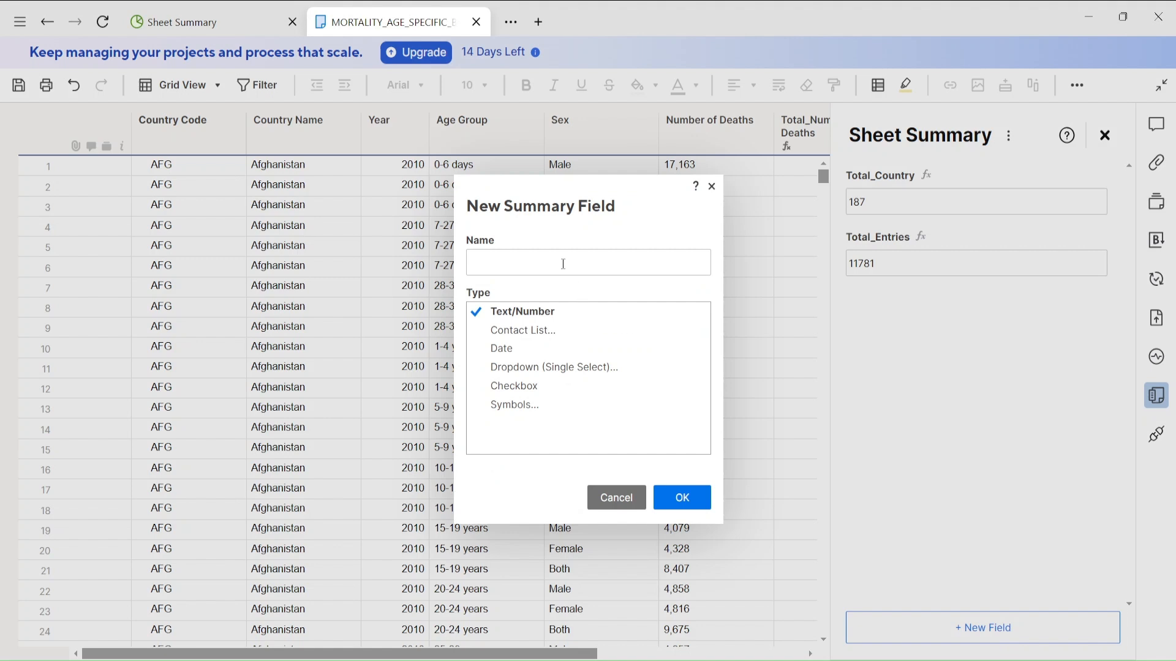
type("Year")
key("Return")
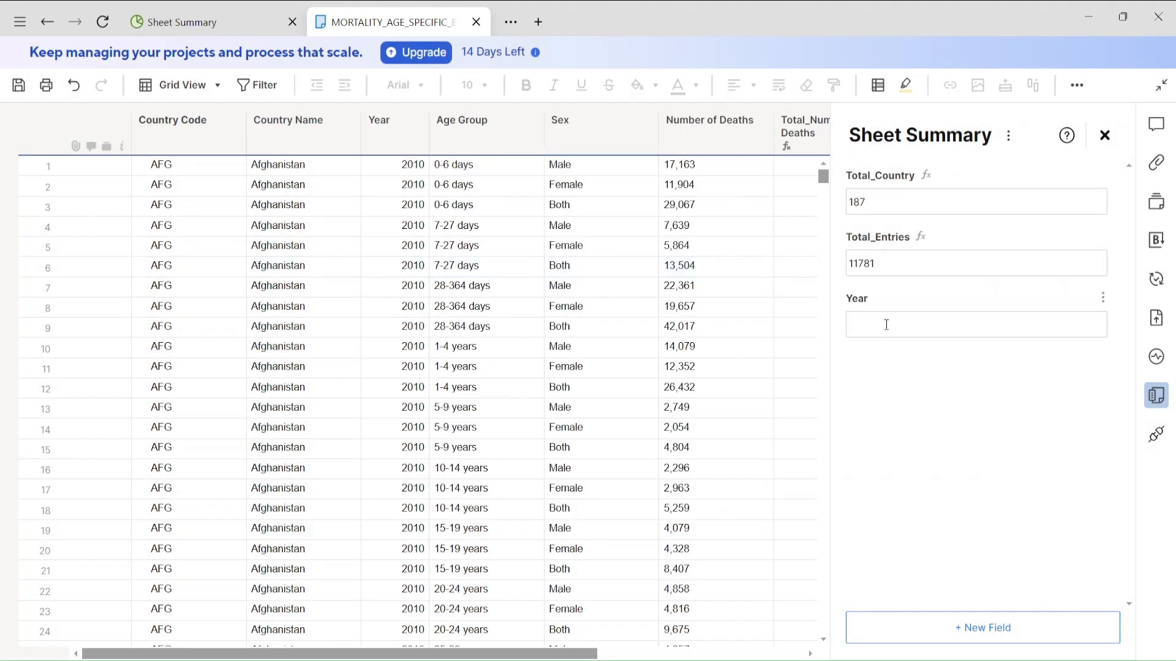
- Give the Year summary field a formula joining the distinct values of the whole Year column: =JOIN(DISTINCT(Year:Year))
type("=join(")
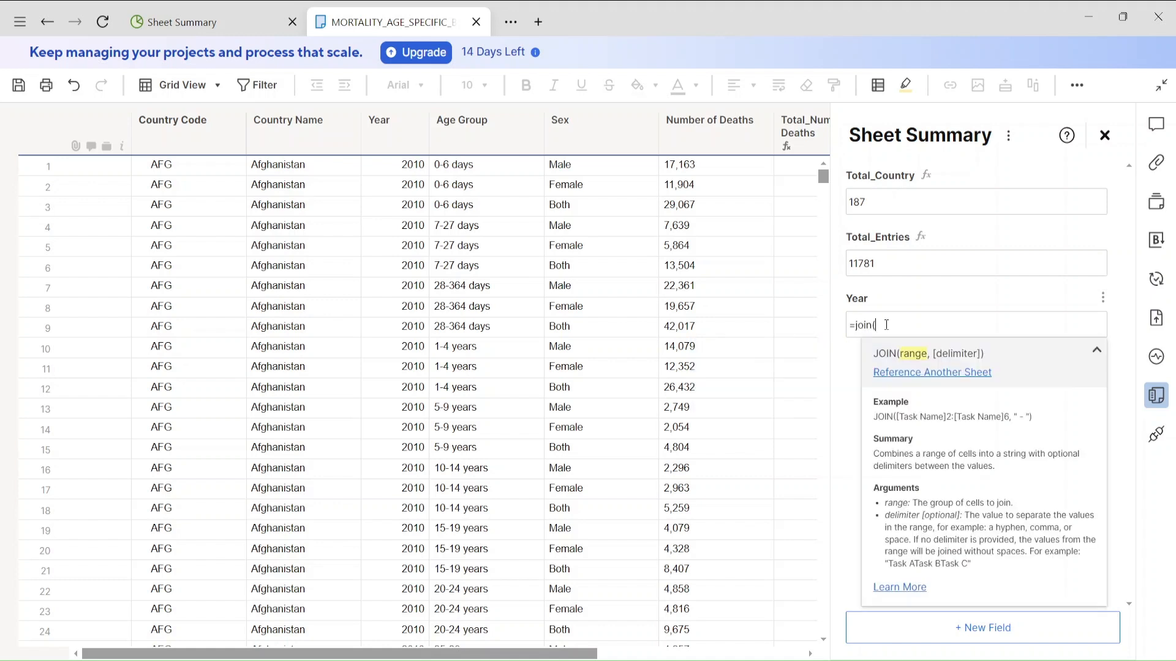
type("dis")
left_click(892, 350)
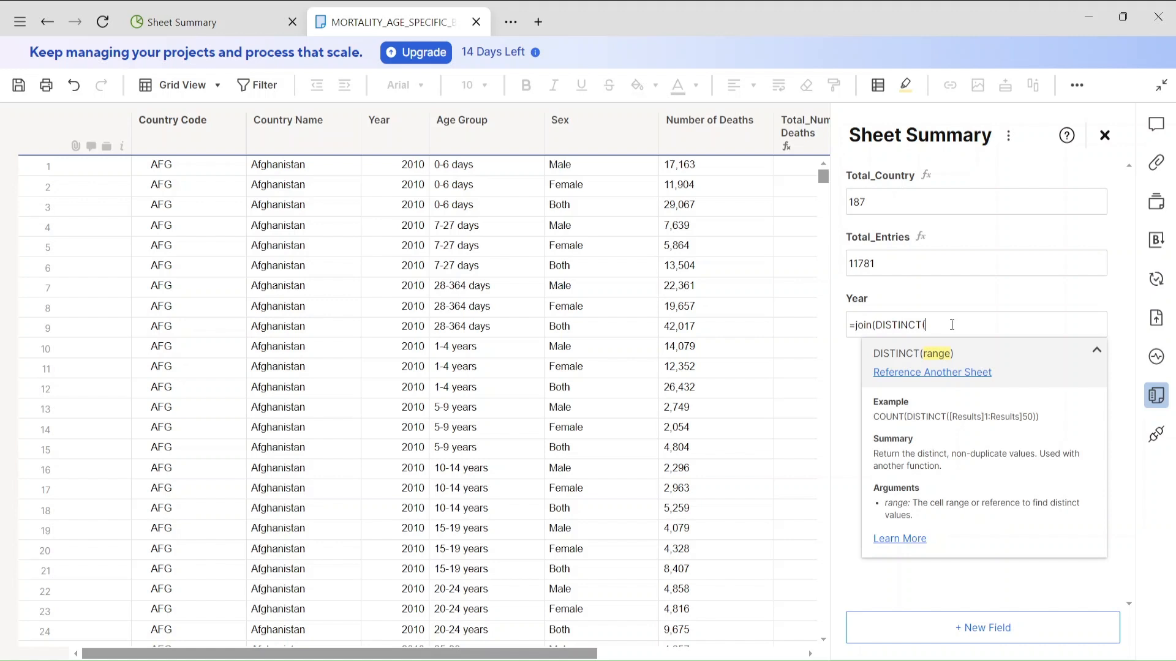
left_click(405, 164)
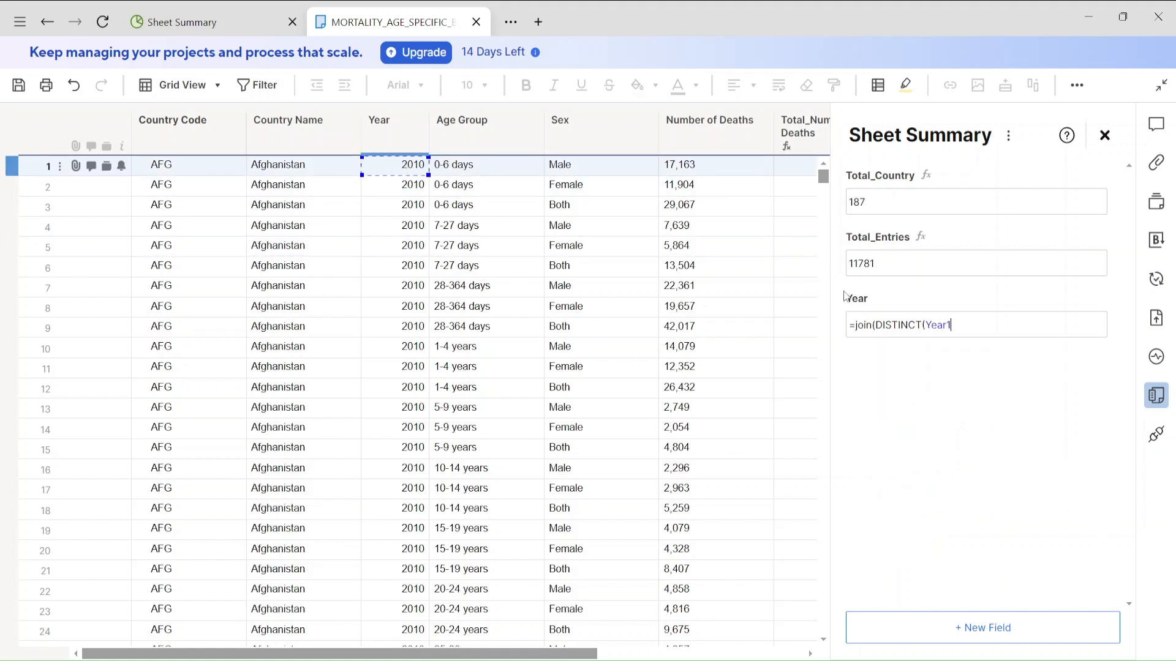
key("BackSpace")
type(":")
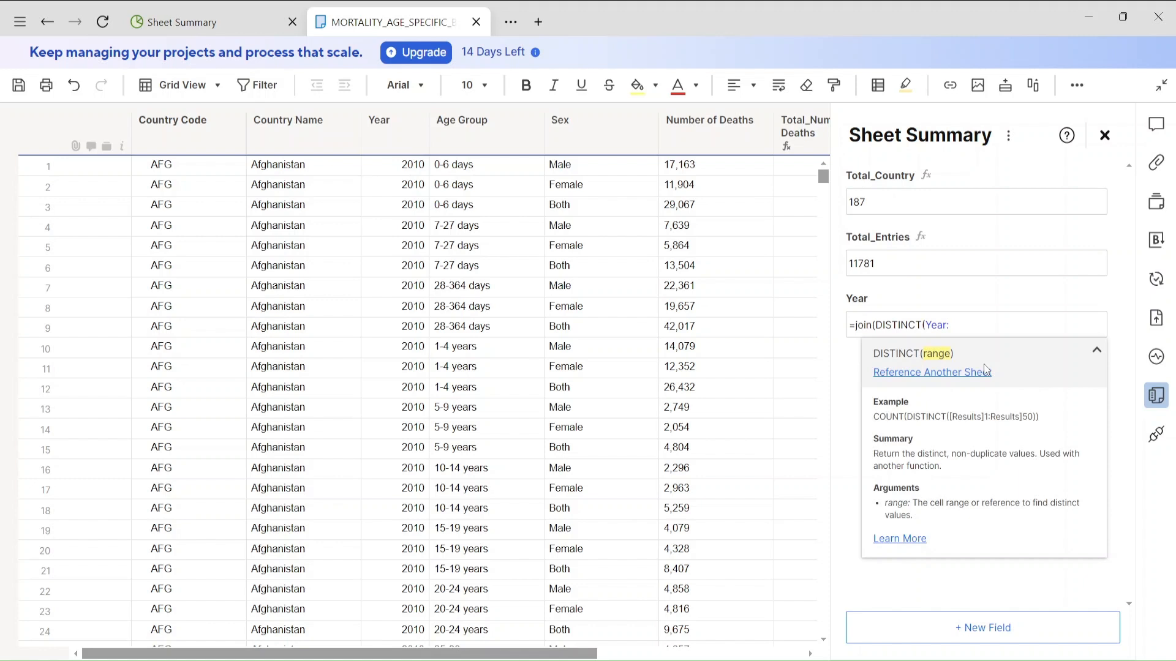
left_click(403, 367)
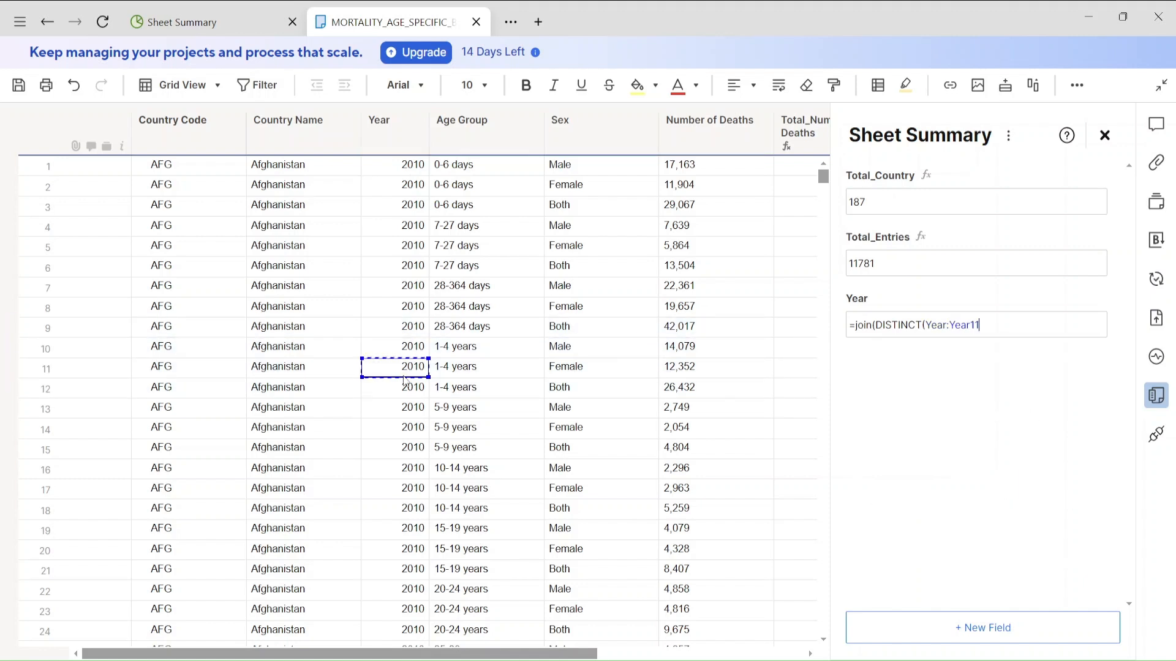
key("BackSpace")
key("BackSpace")
type(")")
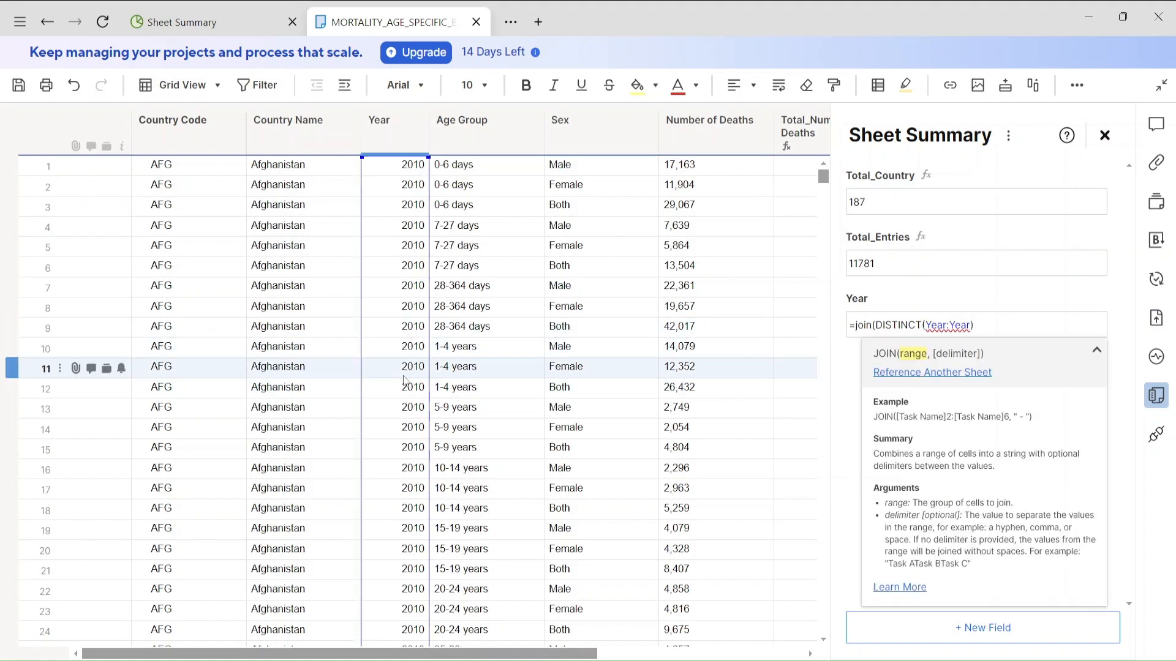
key("Return")
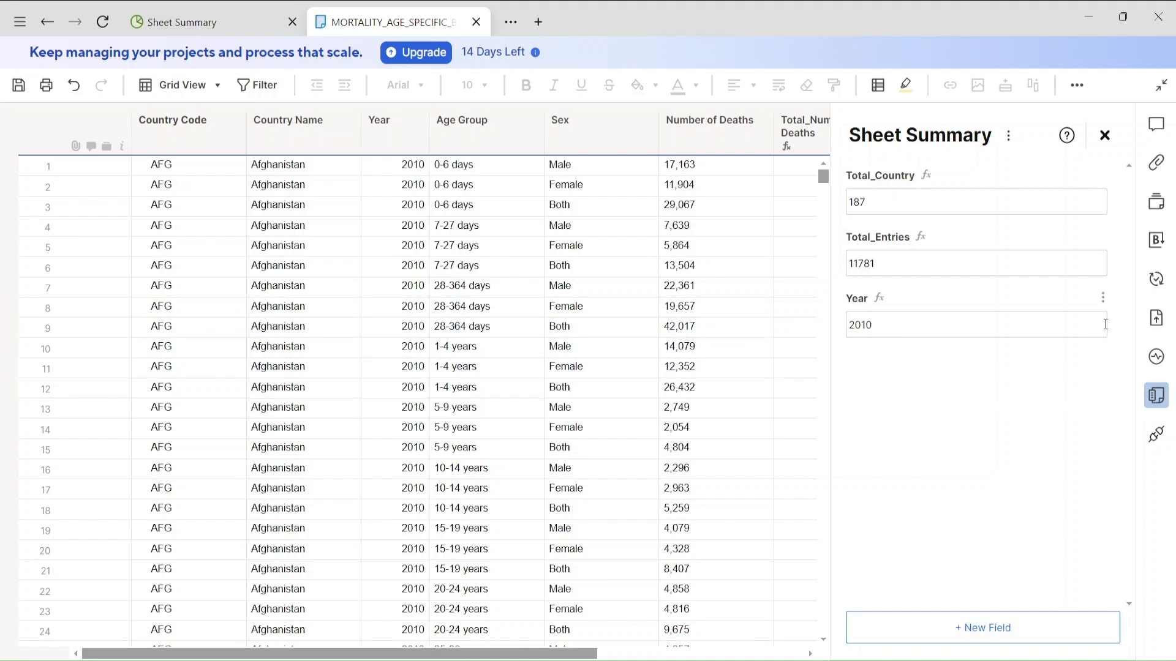
- Move the Year summary field above Total_Entries and return it to its place below that field
left_click(1103, 298)
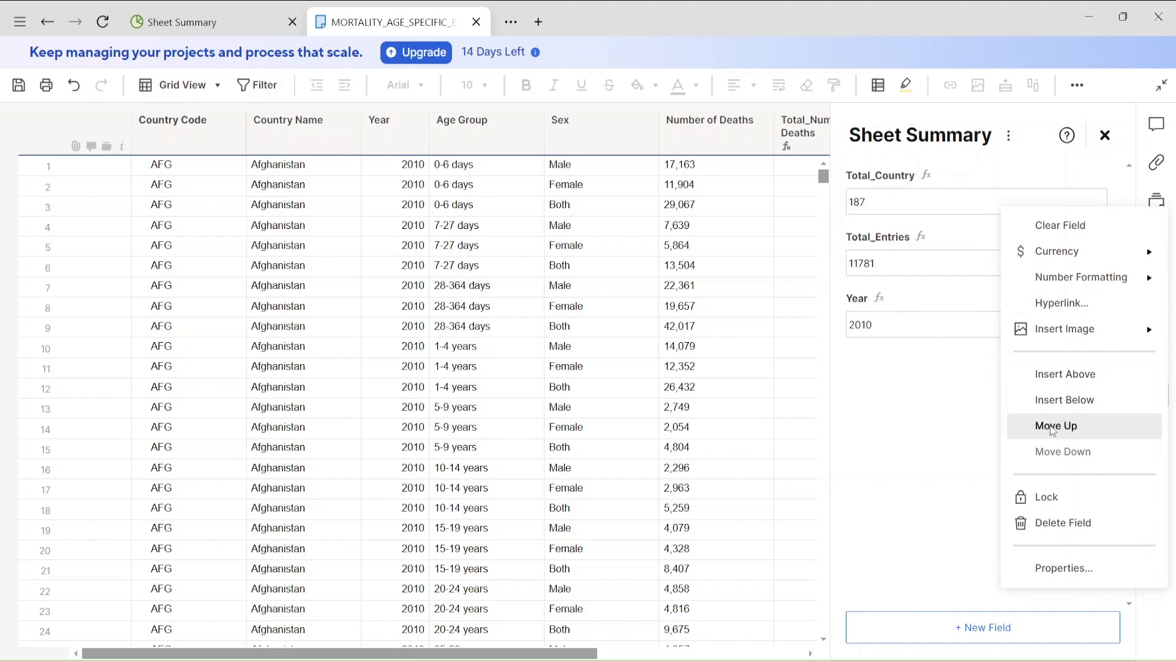
left_click(1052, 432)
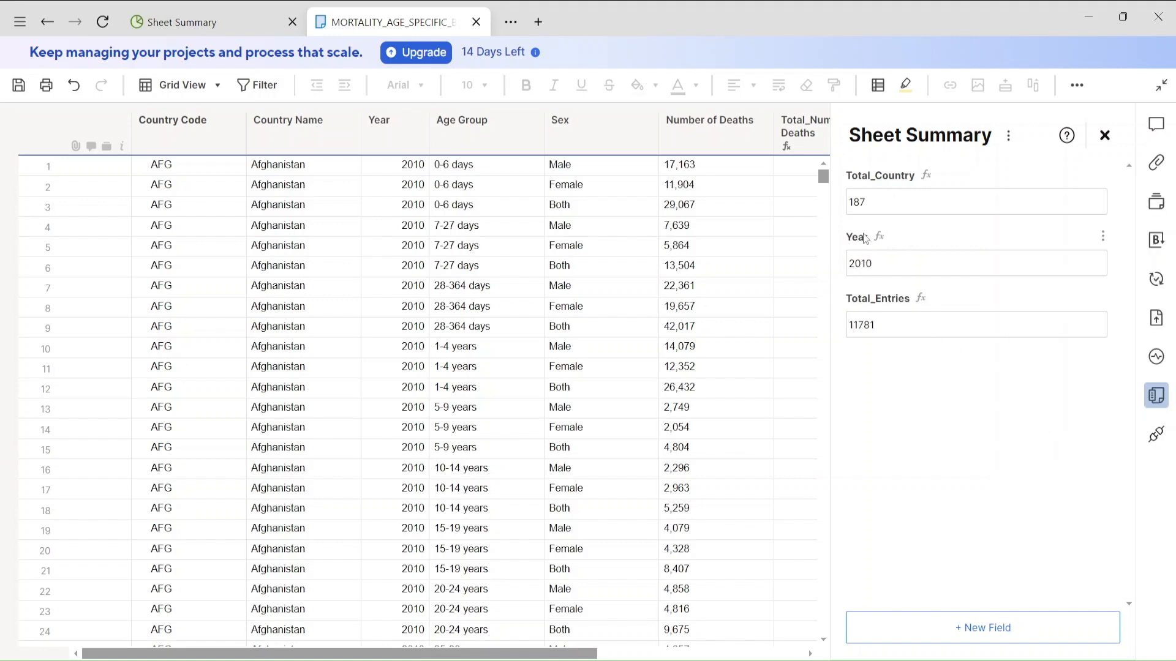
left_click(1104, 236)
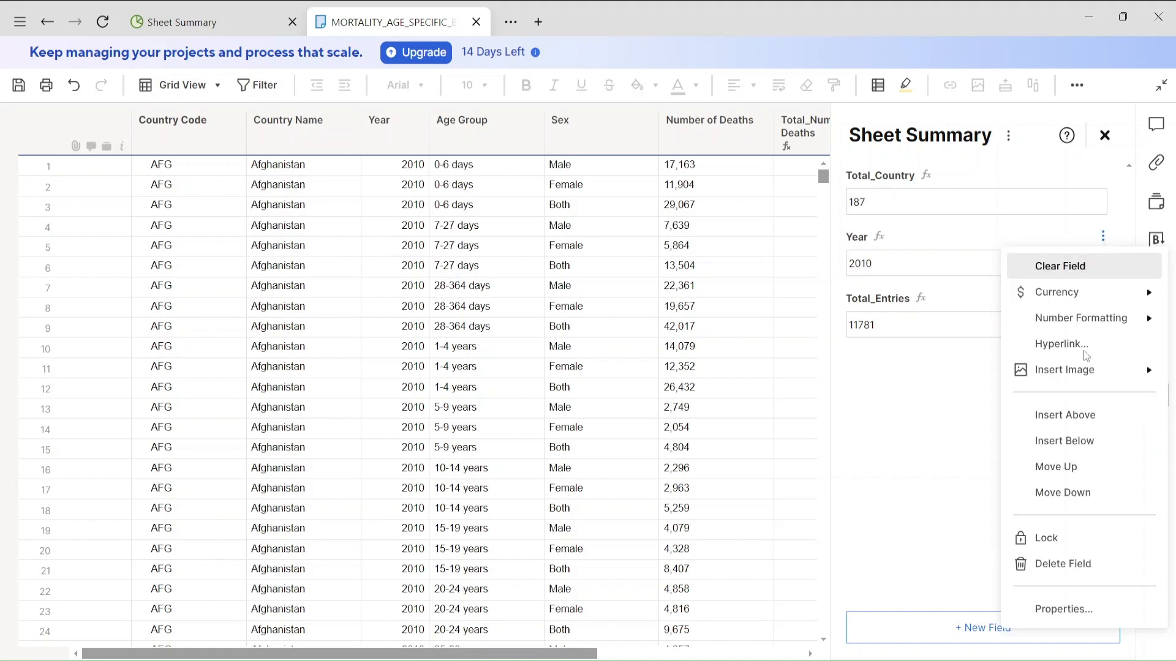
key("Return")
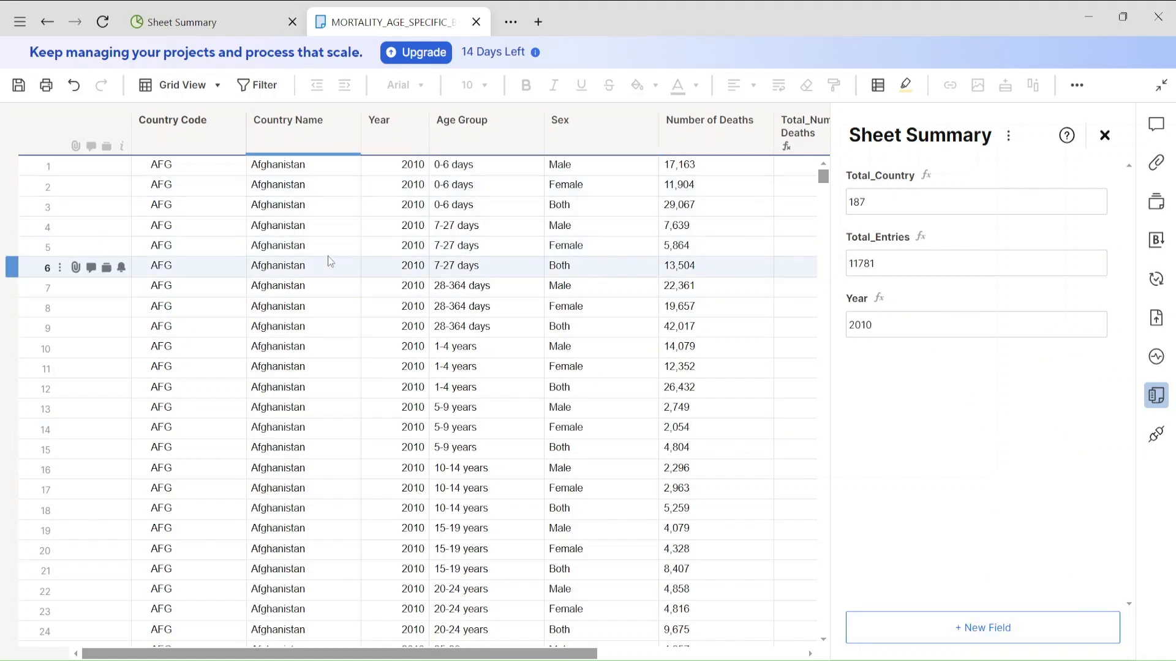
- Add a Text/Number summary field named Total_Male
left_click(982, 640)
type("Total_")
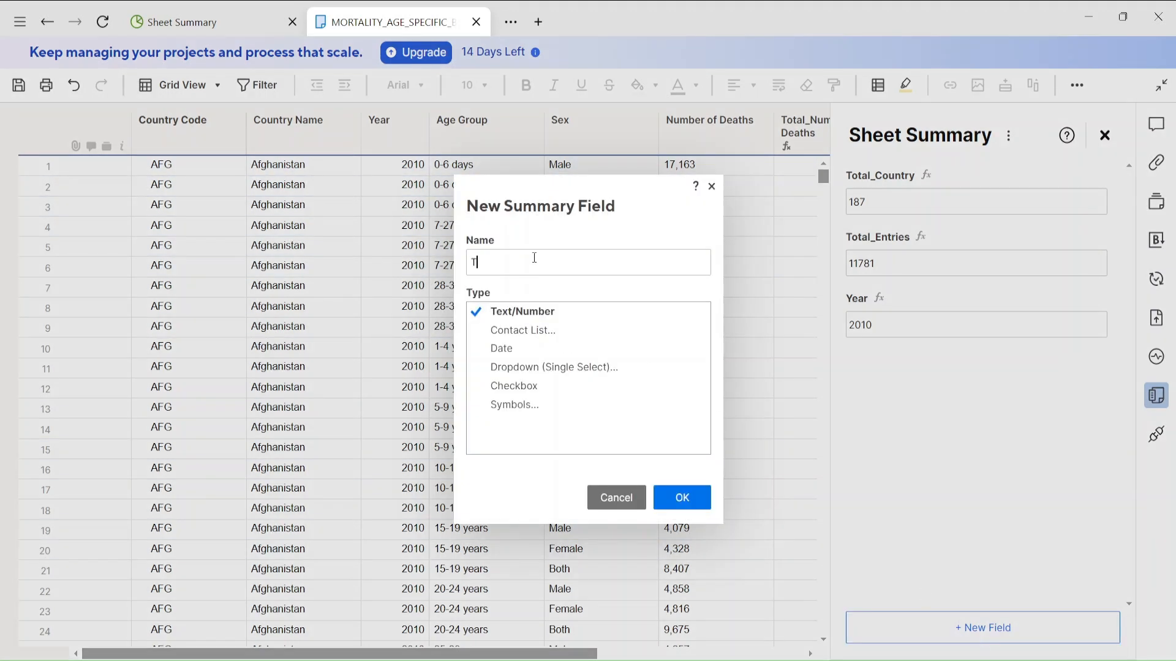
type("Male")
left_click(684, 504)
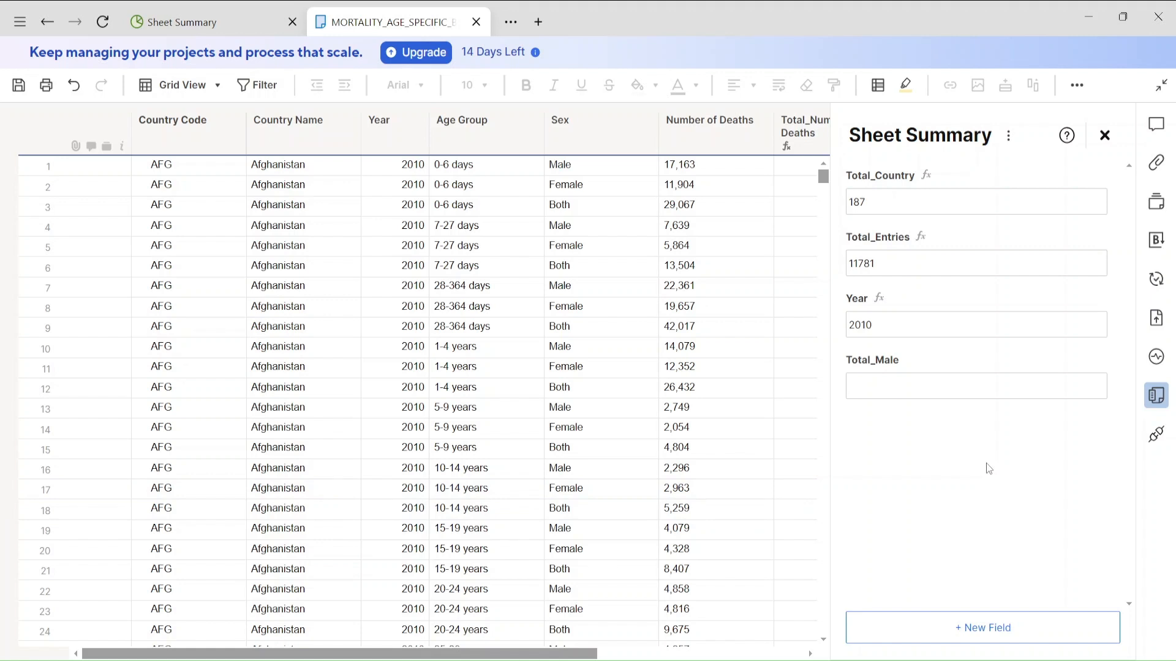
- Begin a SUMIF formula in Total_Male with the whole Sex column as range and "Male" as criterion: =SUMIF(Sex:Sex, "Male",
left_click(866, 380)
type("=sumif(")
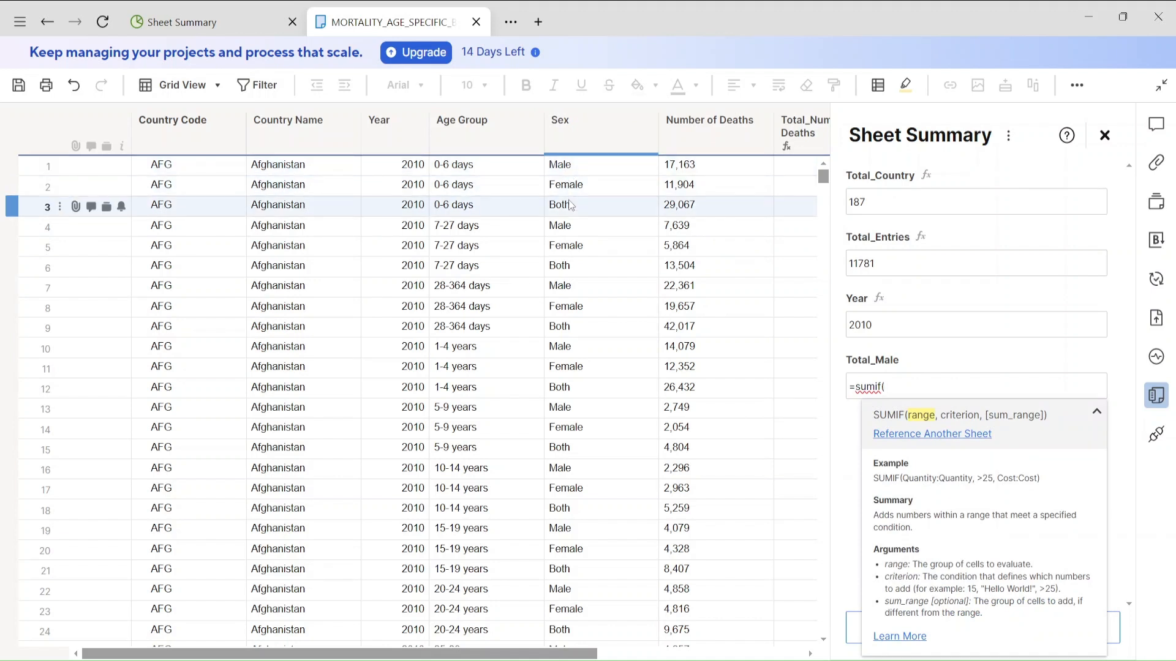
left_click(587, 170)
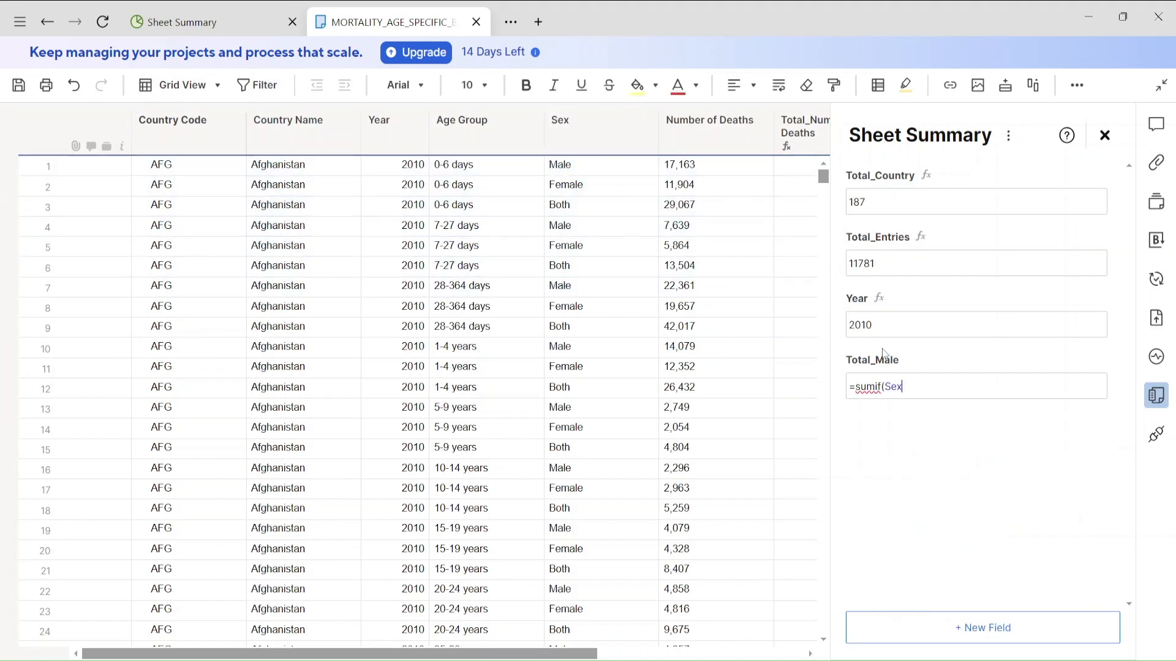
left_click(597, 353)
key("BackSpace")
key("BackSpace")
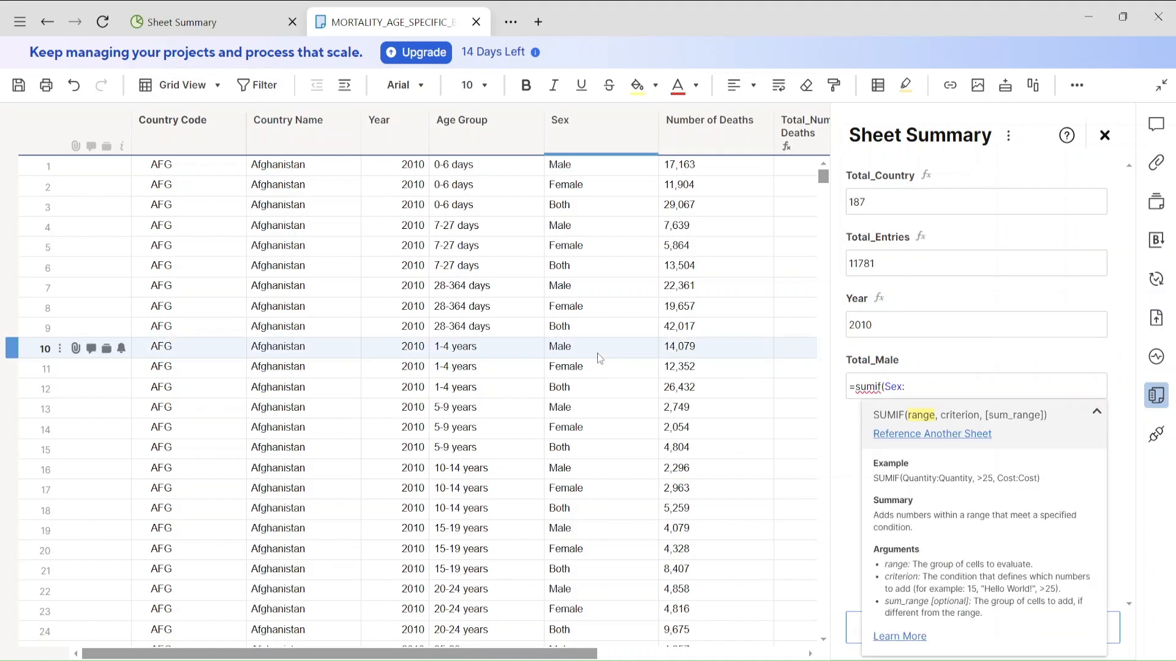
left_click(592, 325)
key("BackSpace")
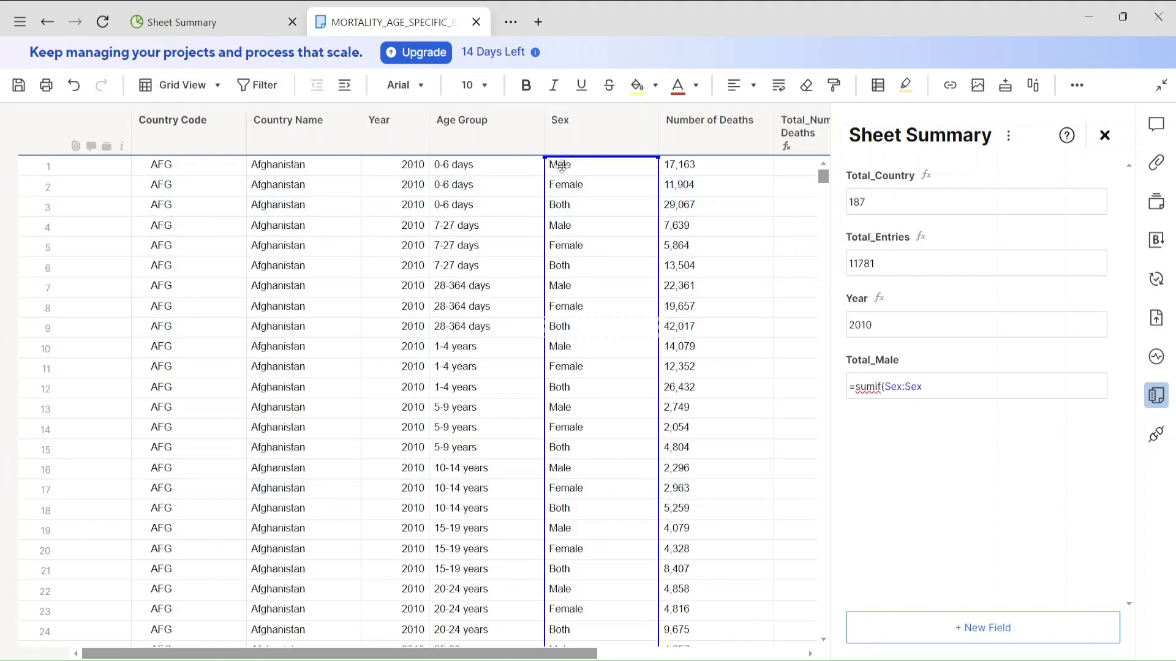
type(",\"")
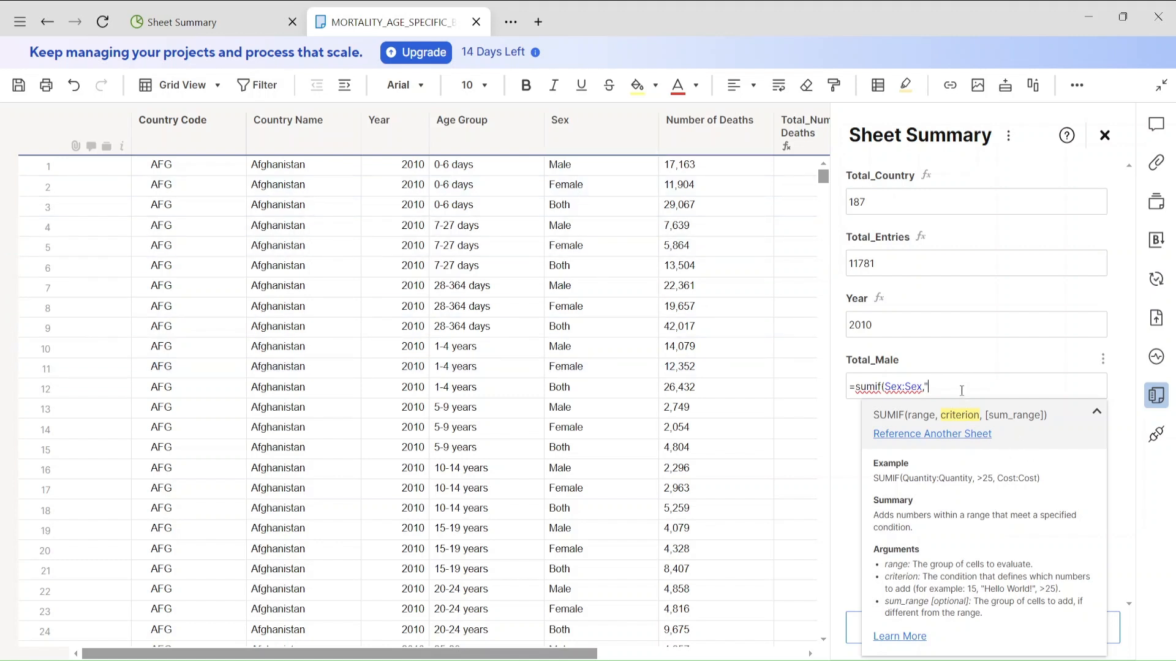
type("Male\",")
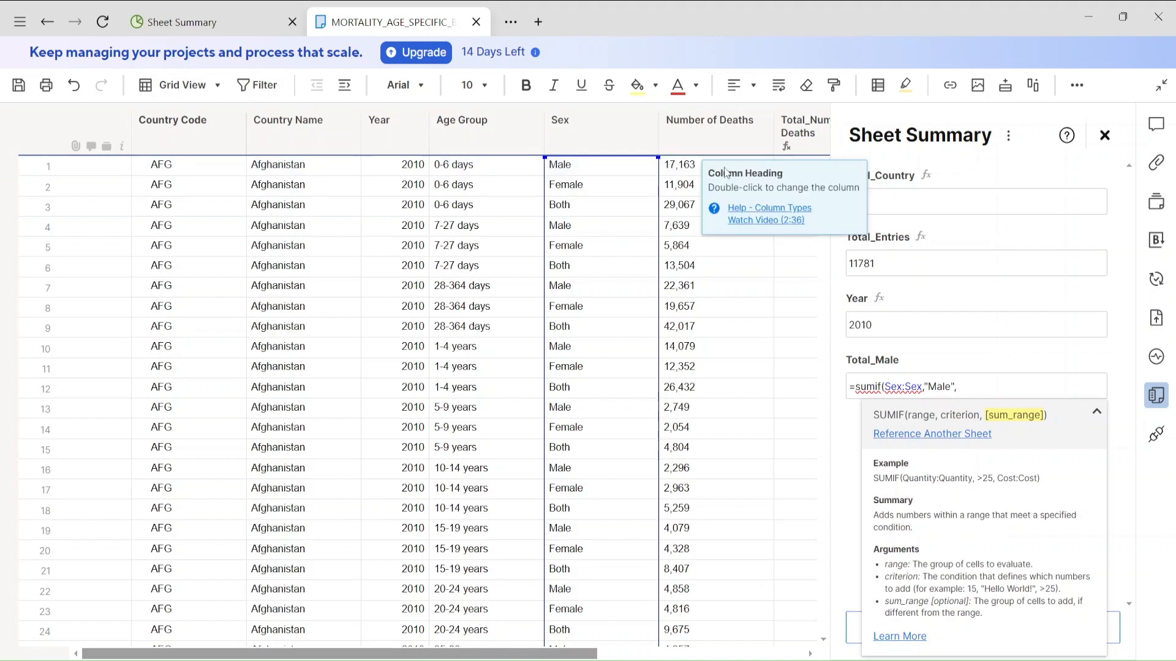
- Complete the Total_Male formula with the whole Number of Deaths column as the sum range: [Number of Deaths]:[Number of Deaths]
left_click(692, 169)
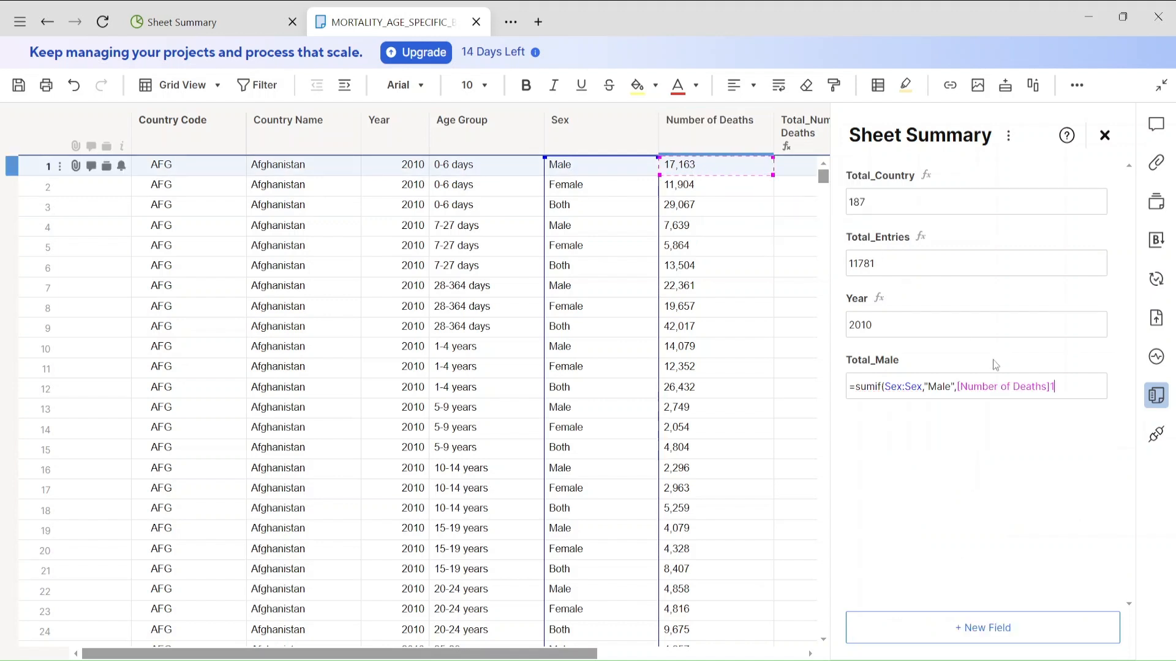
key("BackSpace")
type(":")
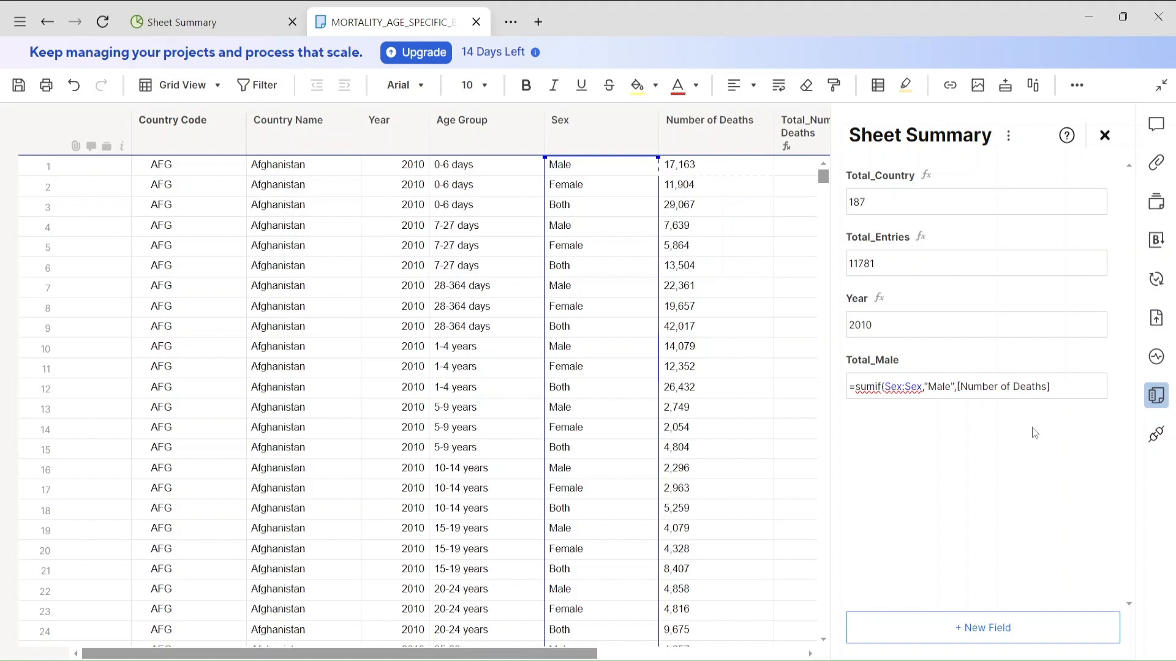
left_click(726, 430)
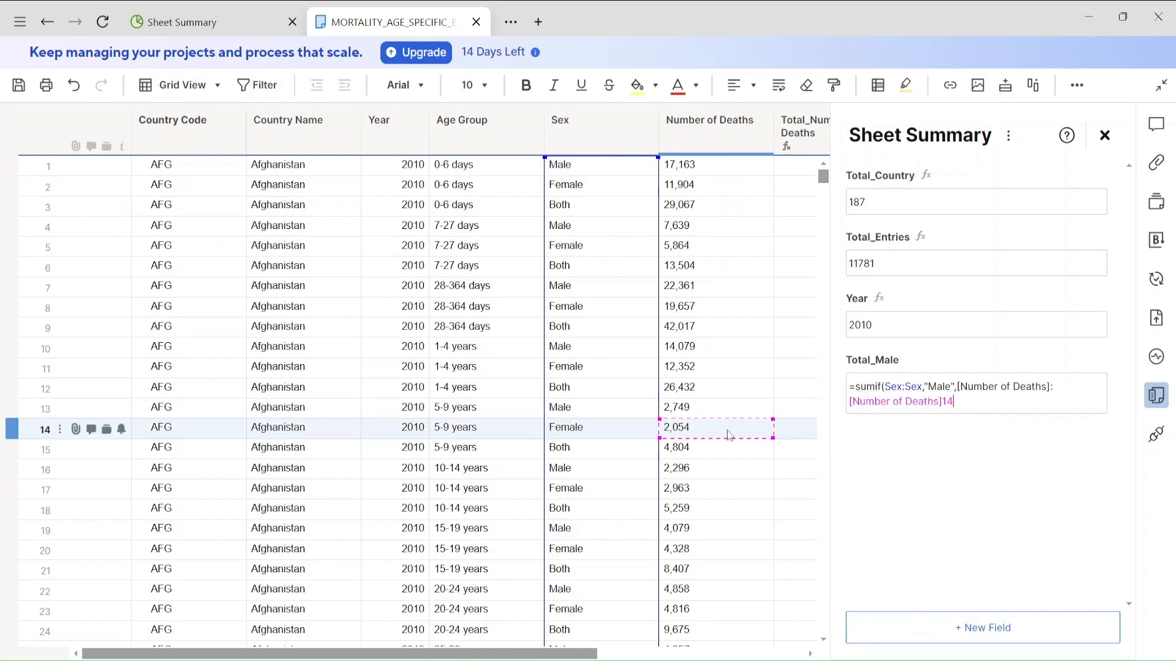
key("BackSpace")
key("BackSpace")
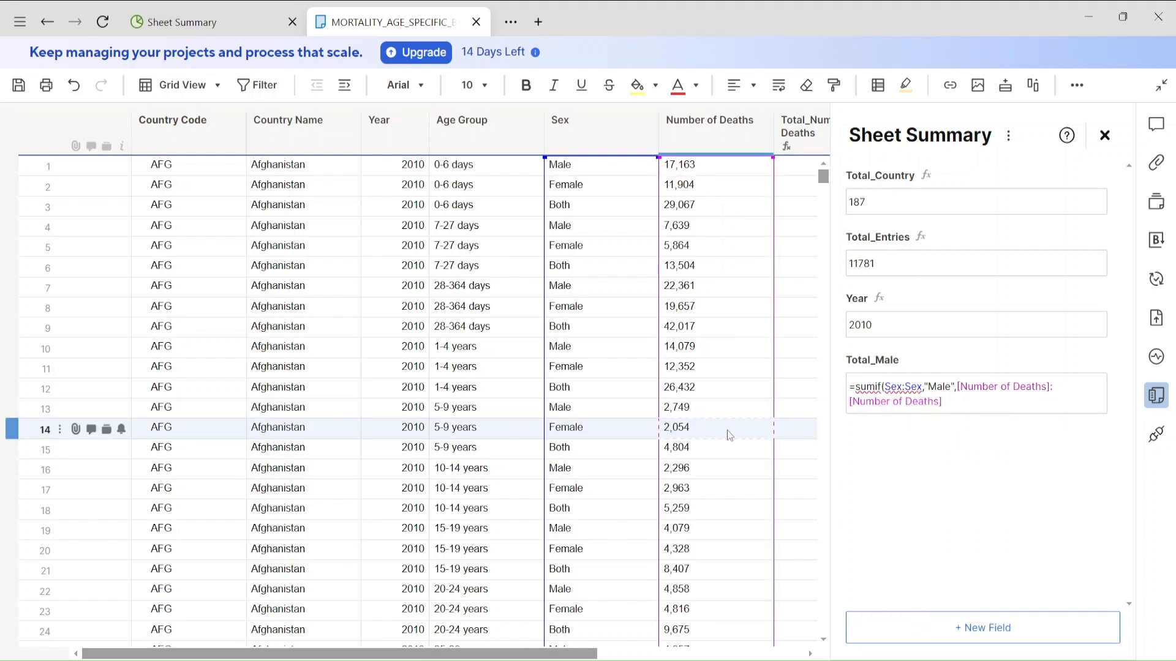
type(")")
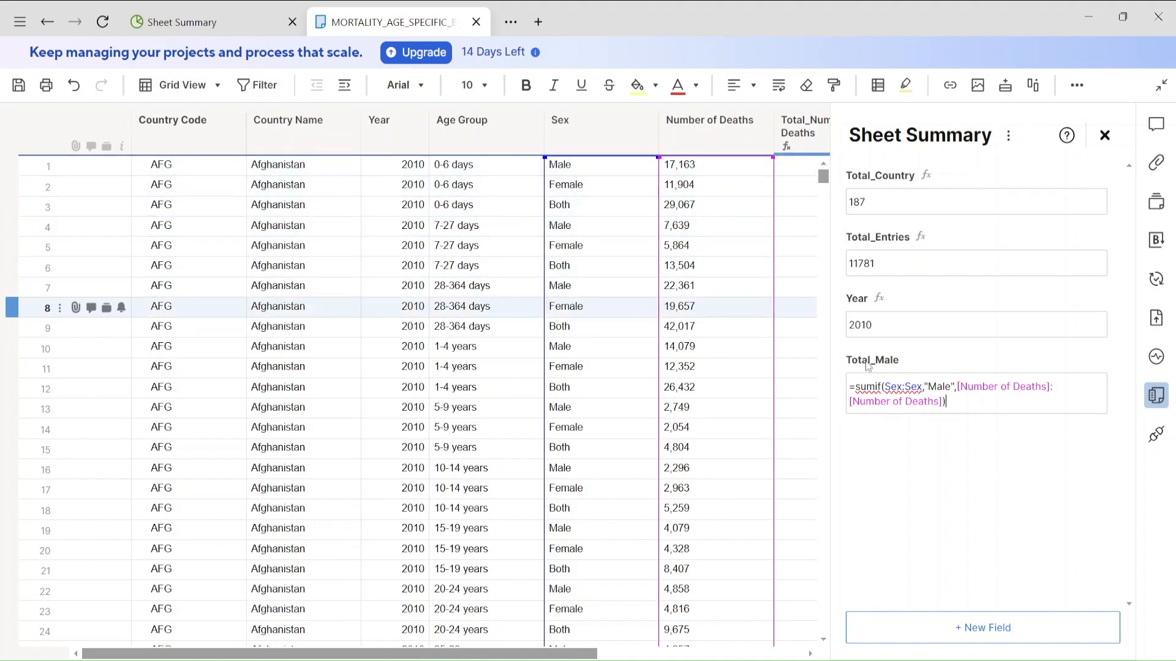
key("Return")
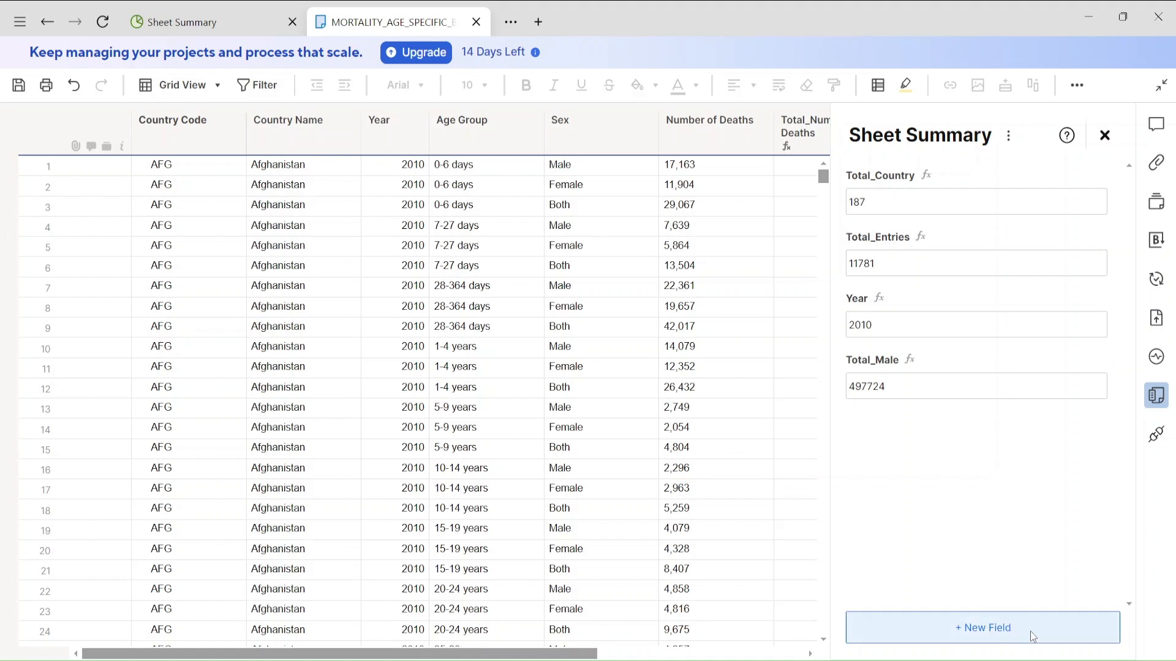
- Add a Text/Number summary field named Total_Female
left_click(980, 632)
type("To")
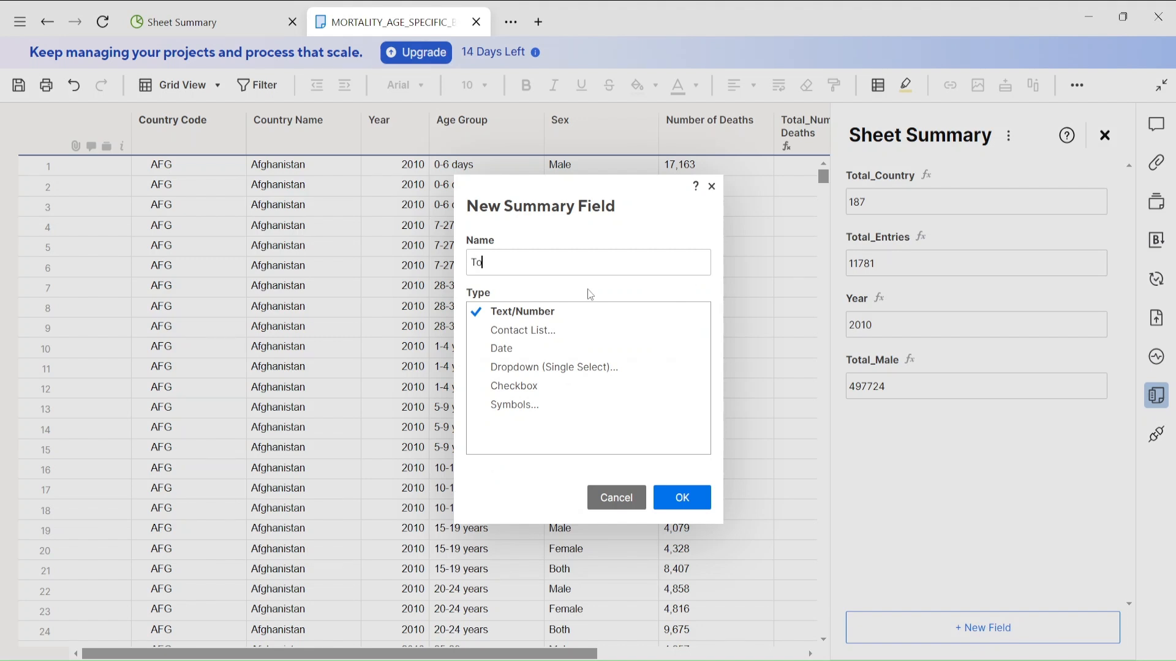
type("tal_Female")
left_click(693, 502)
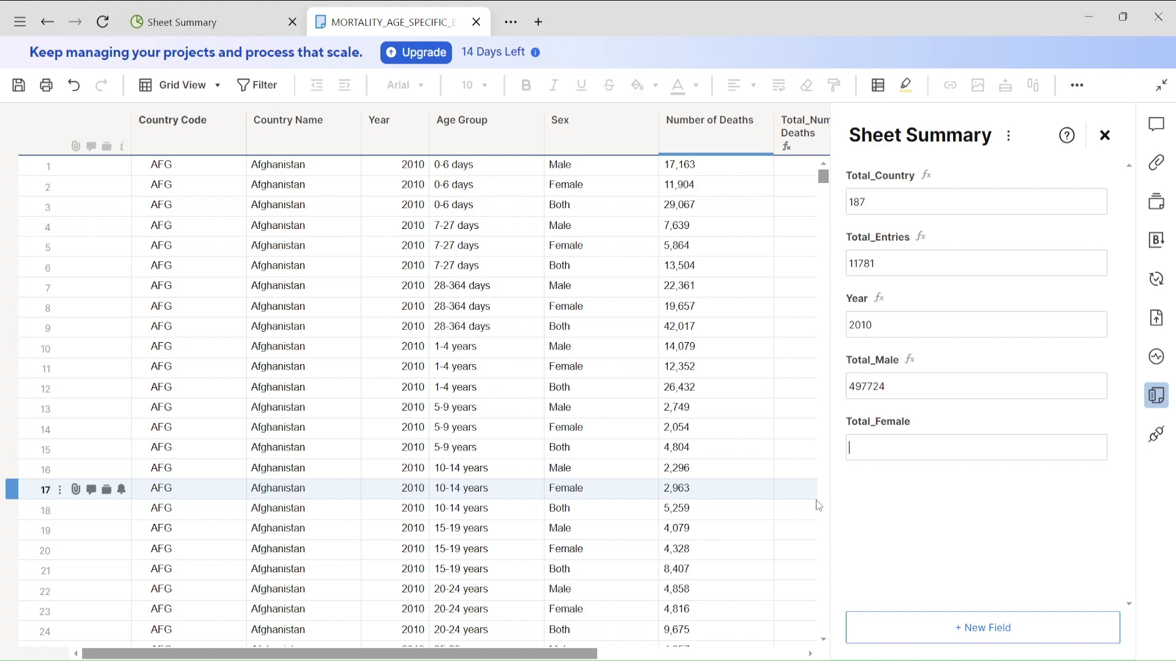
- Copy the Total_Male formula into Total_Female and change its criterion to "Female"
left_click(923, 388)
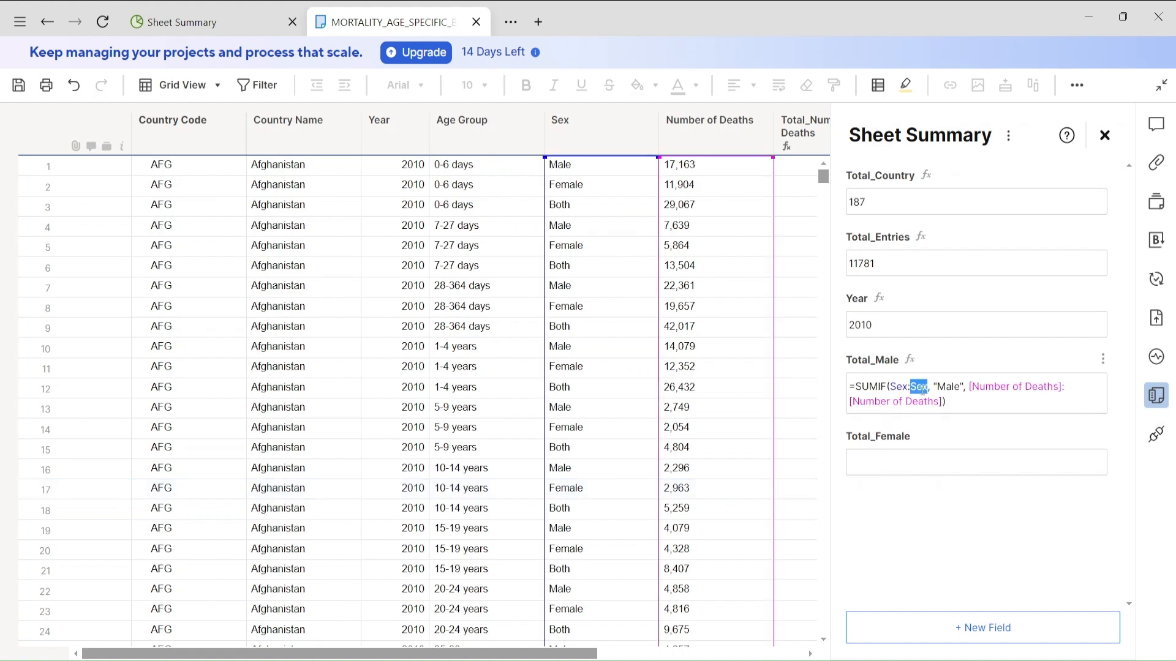
left_click(947, 405)
left_click_drag(947, 405, 849, 387)
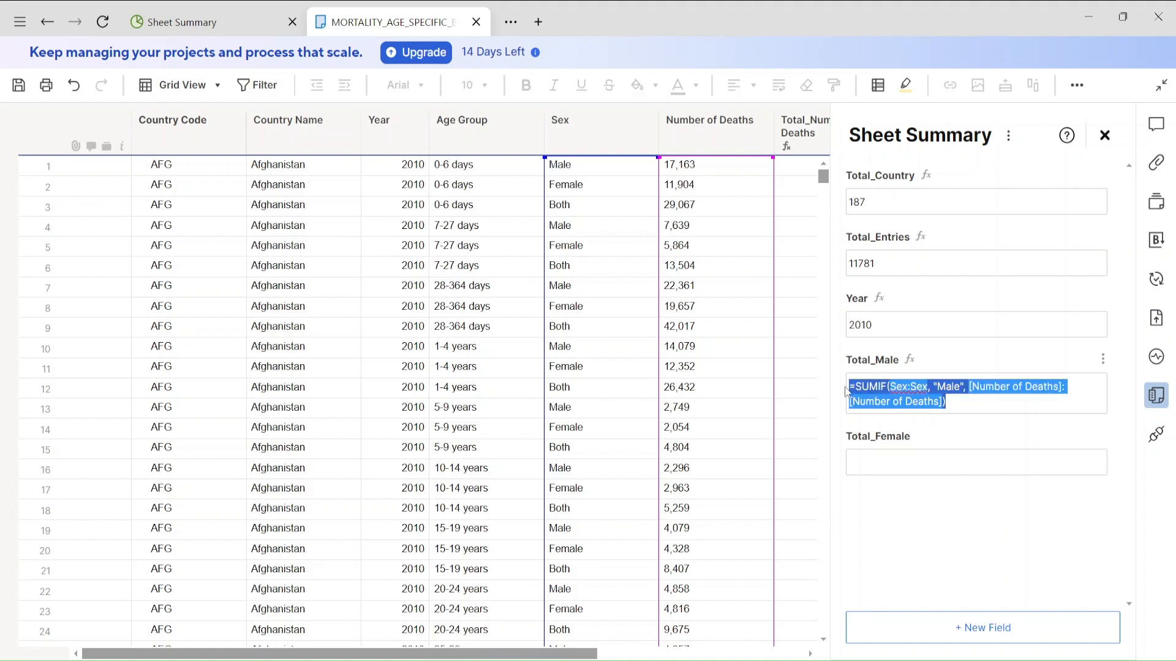
key("ctrl+c")
left_click(887, 466)
key("ctrl+v")
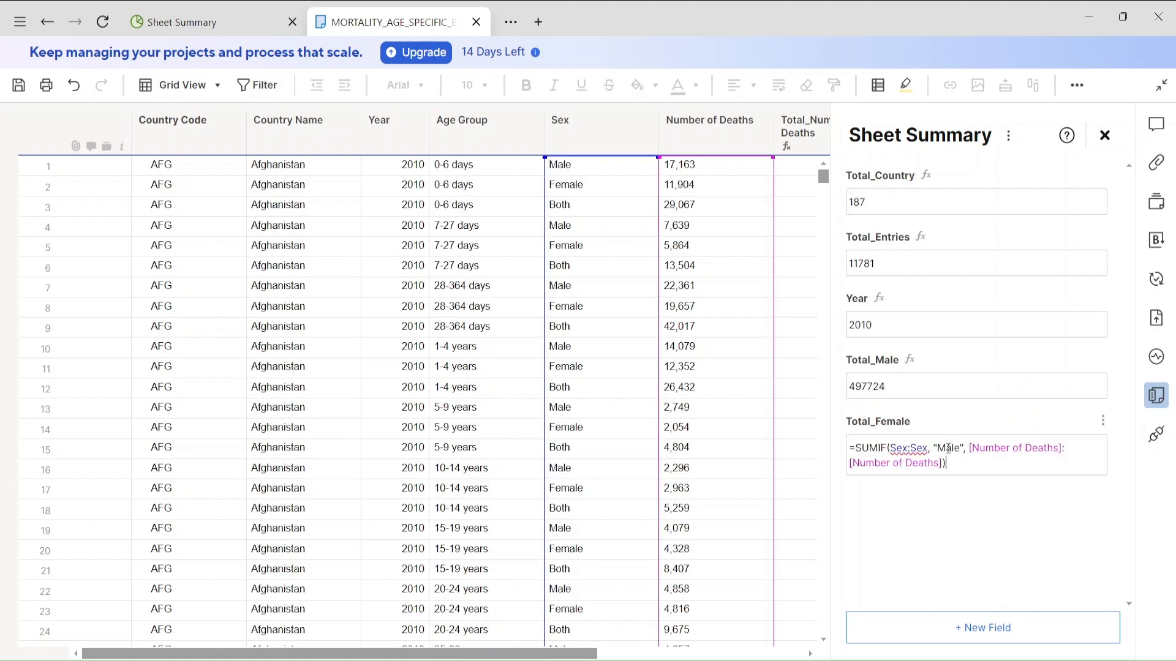
left_click_drag(949, 448, 937, 449)
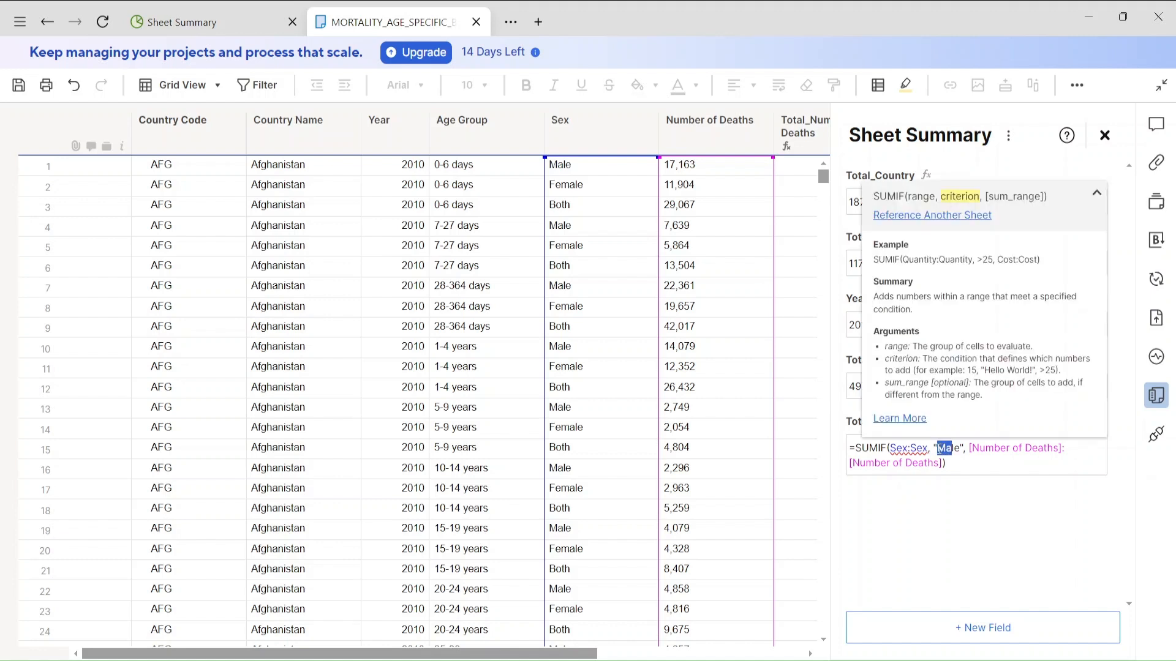
type("Fema")
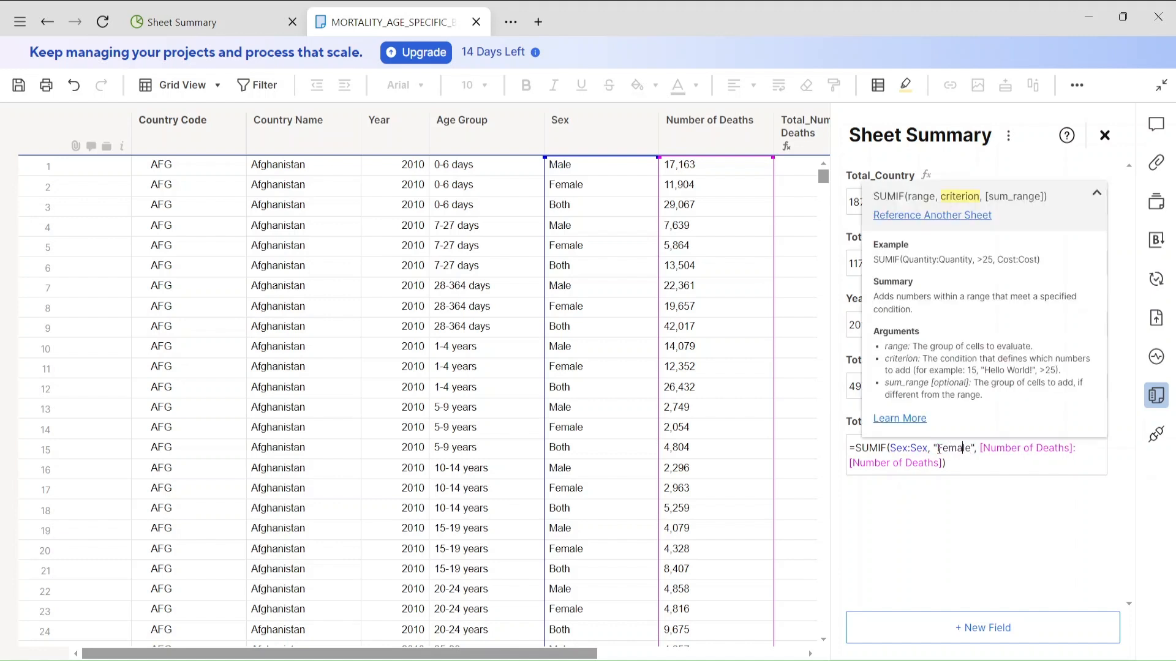
key("Return")
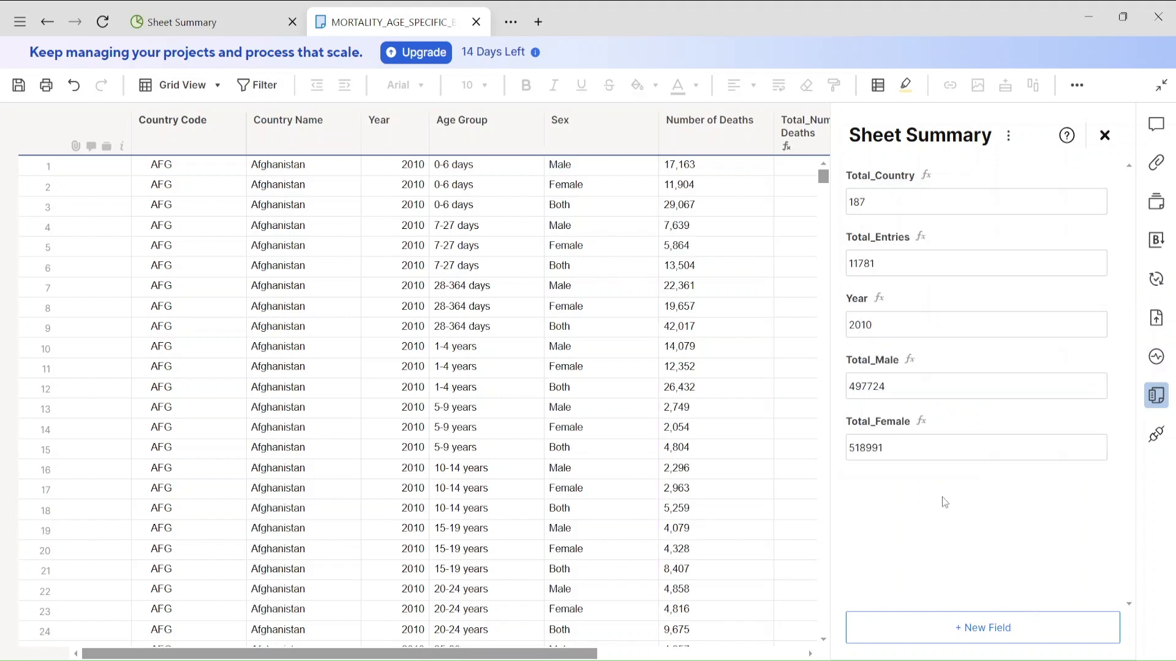
- Add a Text/Number summary field named Group_With_Most_Death
left_click(1001, 624)
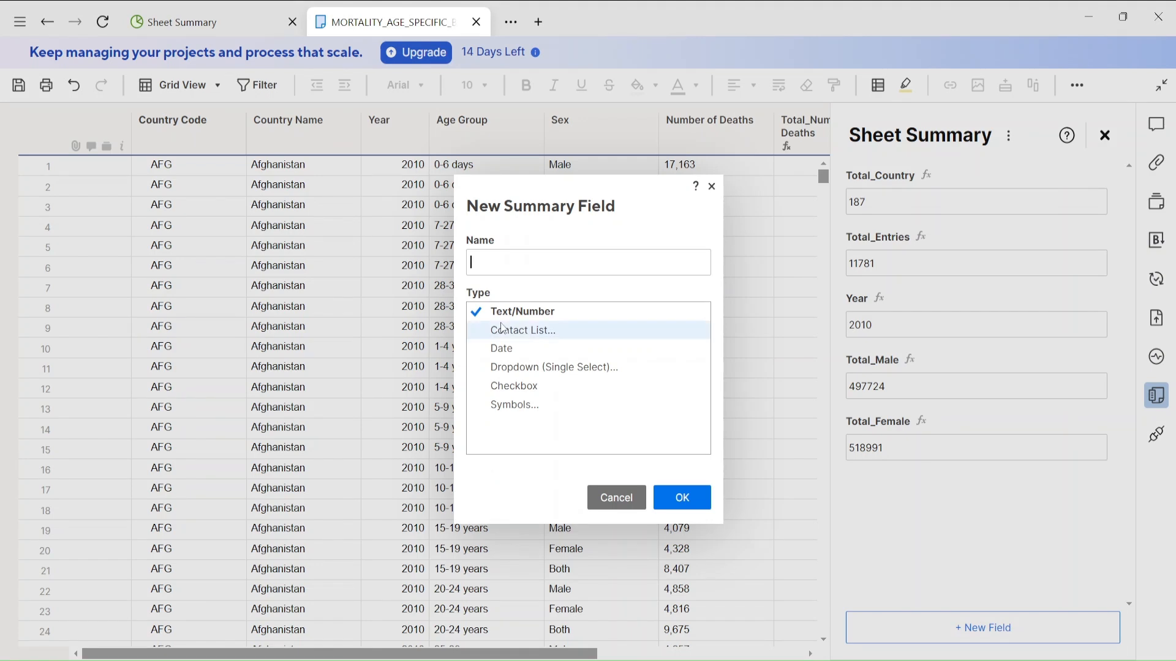
left_click(612, 498)
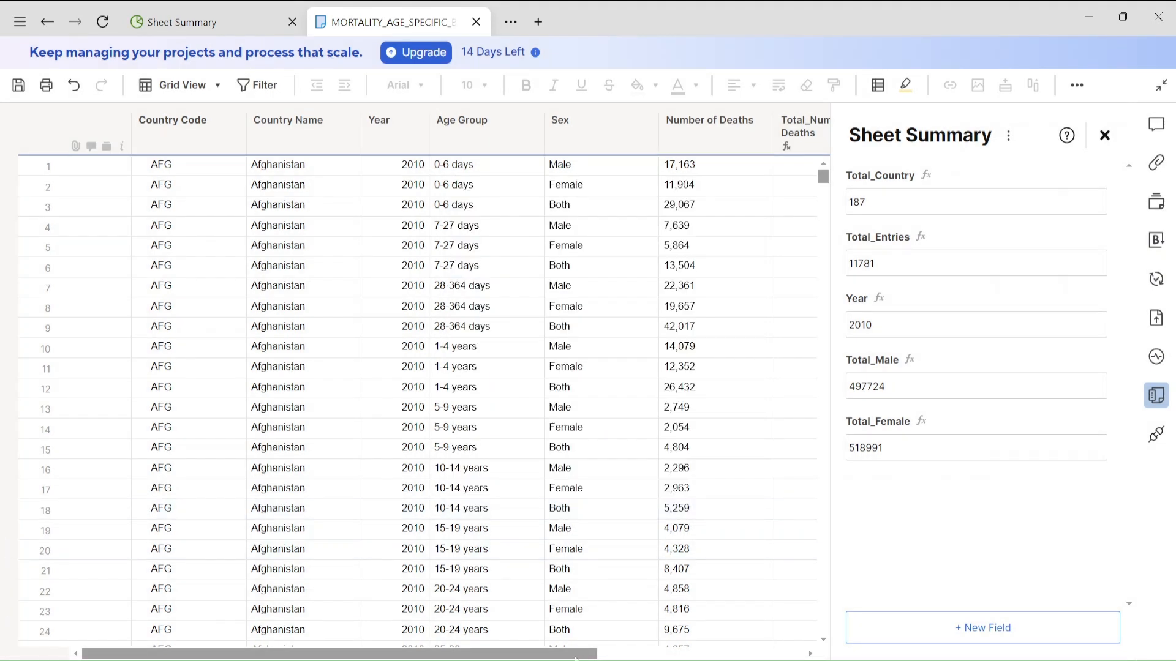
left_click_drag(576, 657, 806, 657)
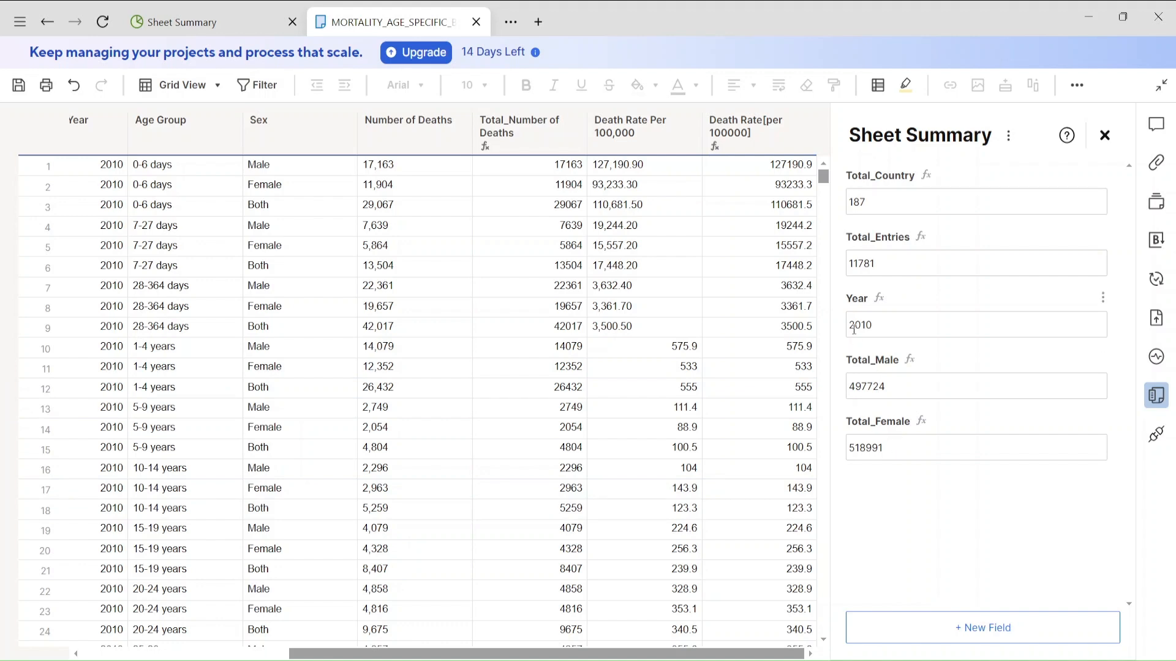
left_click(946, 633)
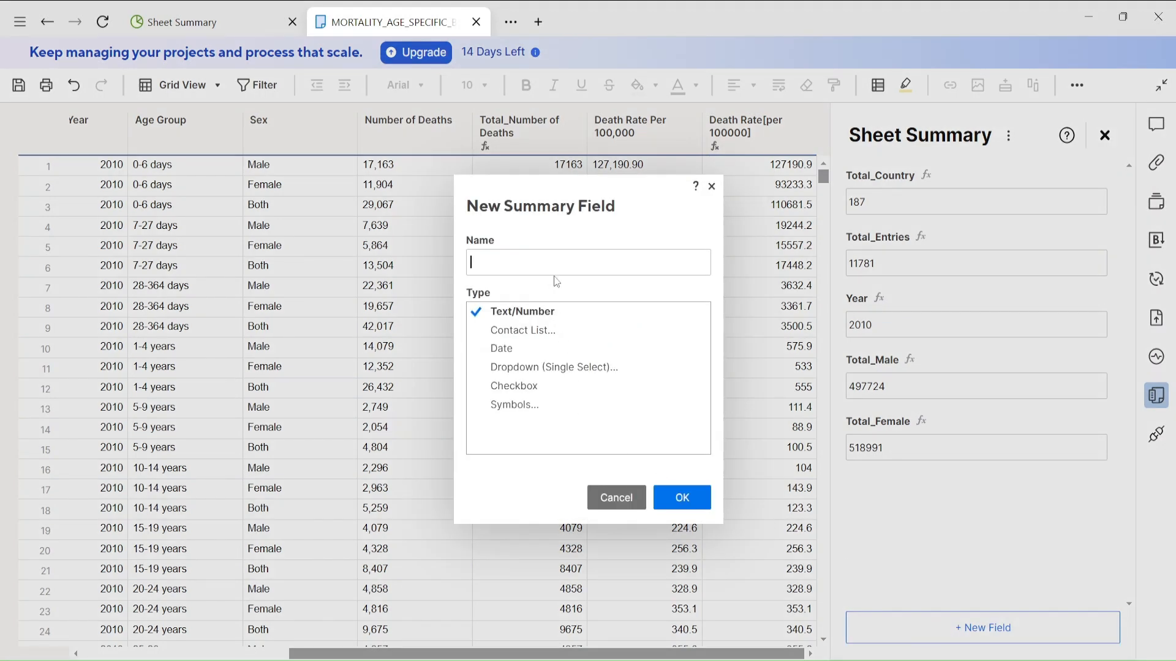
type("Group_With_Most_Death")
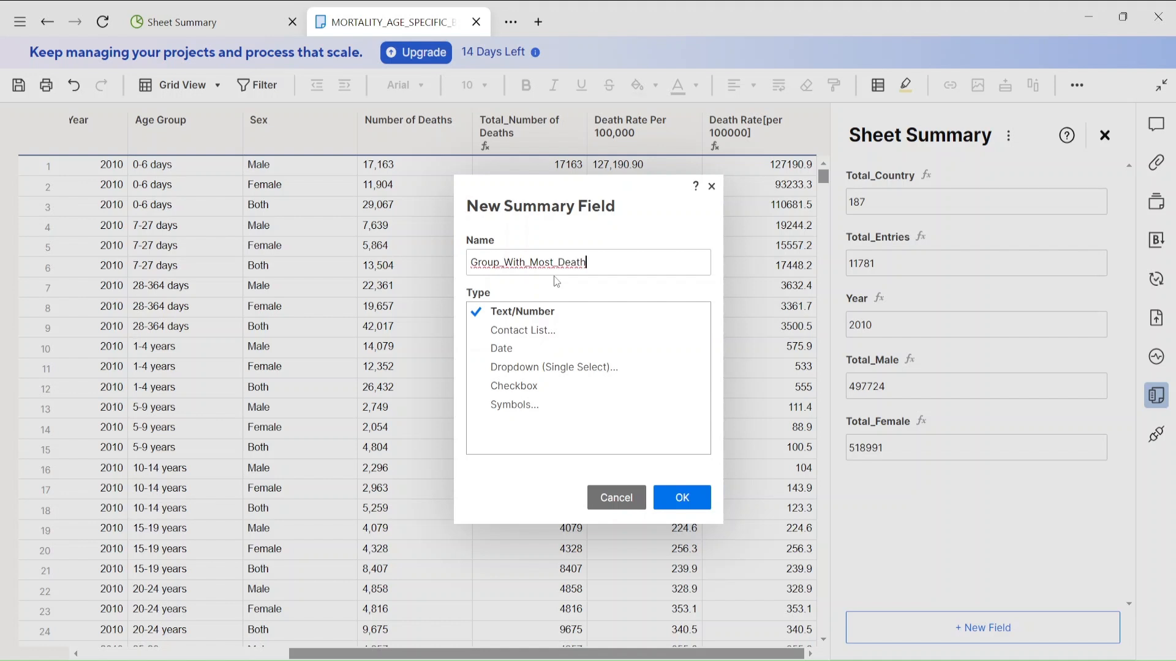
left_click(683, 496)
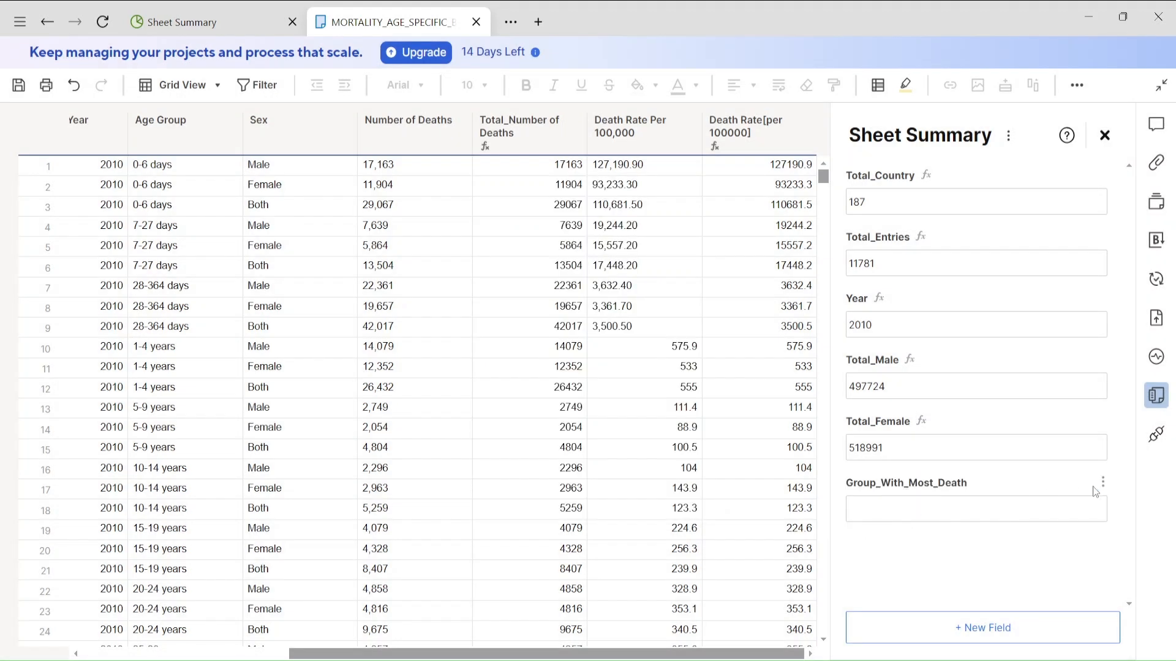
- Rename the Group_With_Most_Death summary field as Group_With_Most_Death_Rate
left_click(1102, 482)
left_click(1074, 566)
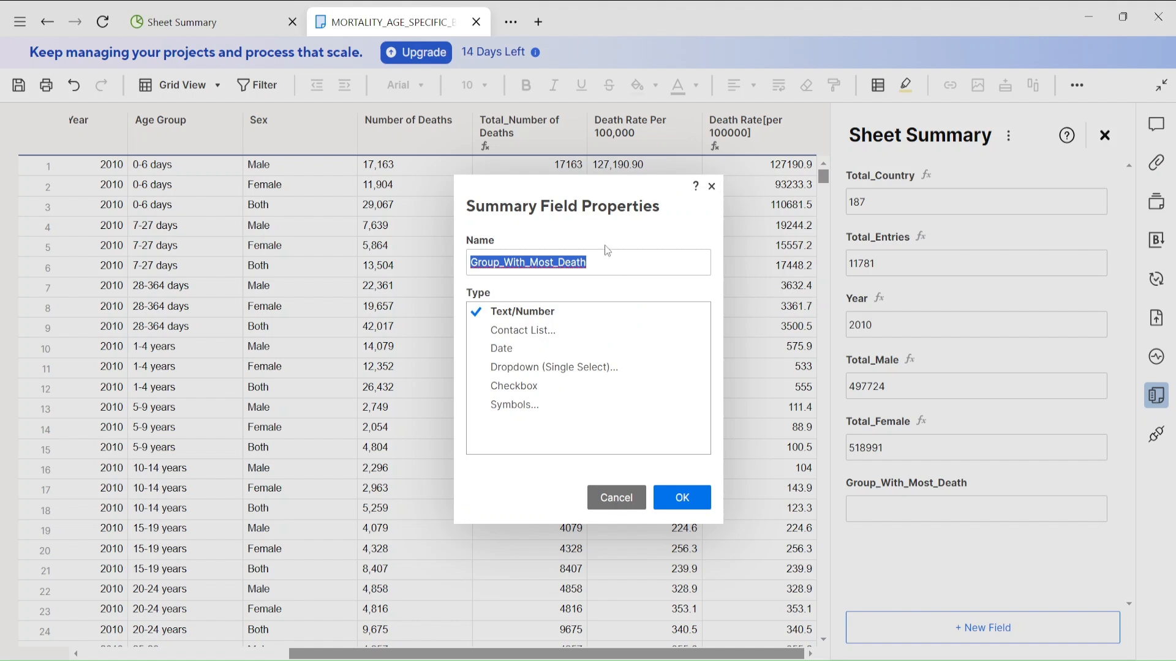
left_click(613, 259)
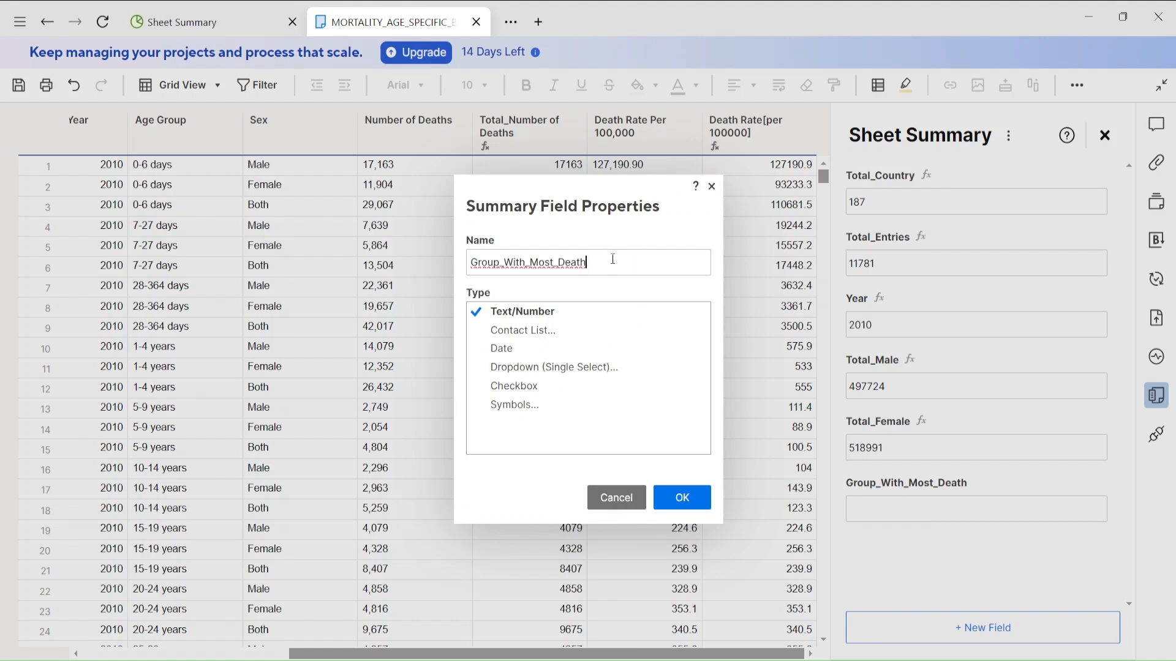
type("_Rate")
left_click(696, 498)
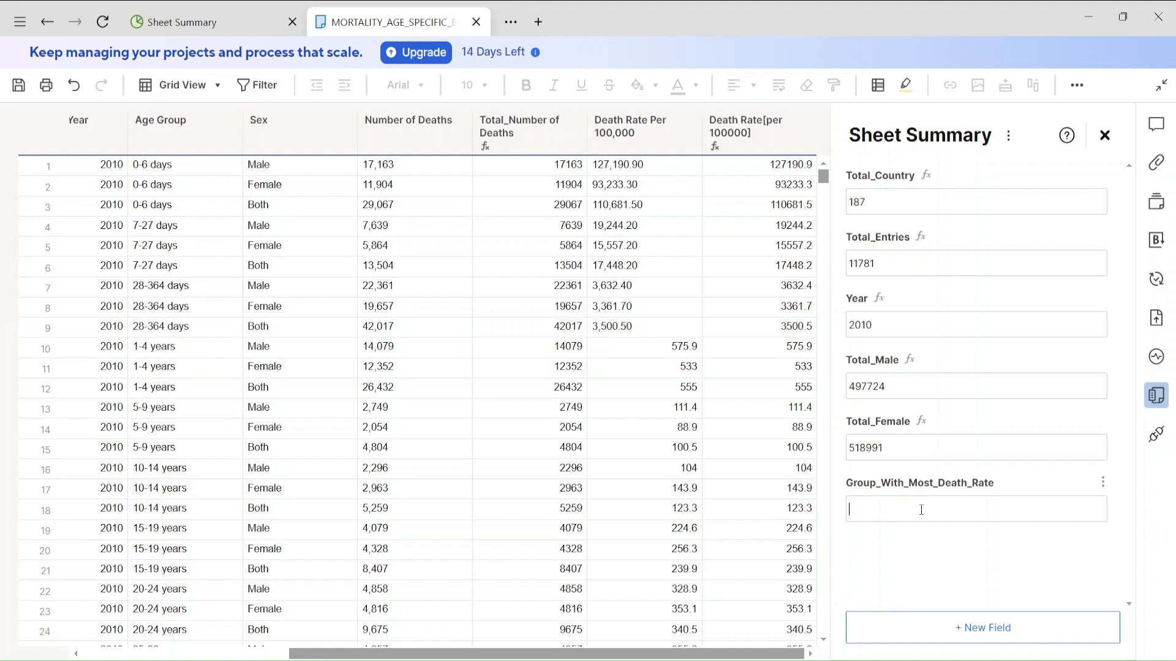
- Begin an INDEX formula in Group_With_Most_Death_Rate with the whole Country Name column as range: =index([Country Name]:[Country Name],
type("=index(")
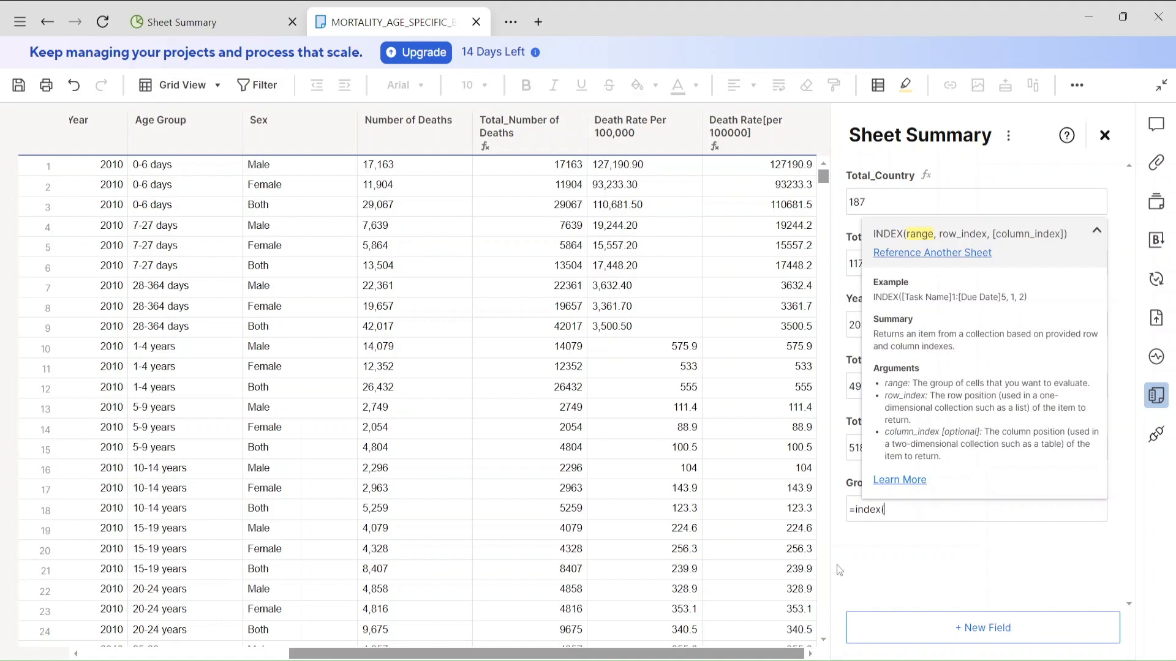
left_click_drag(649, 657, 437, 654)
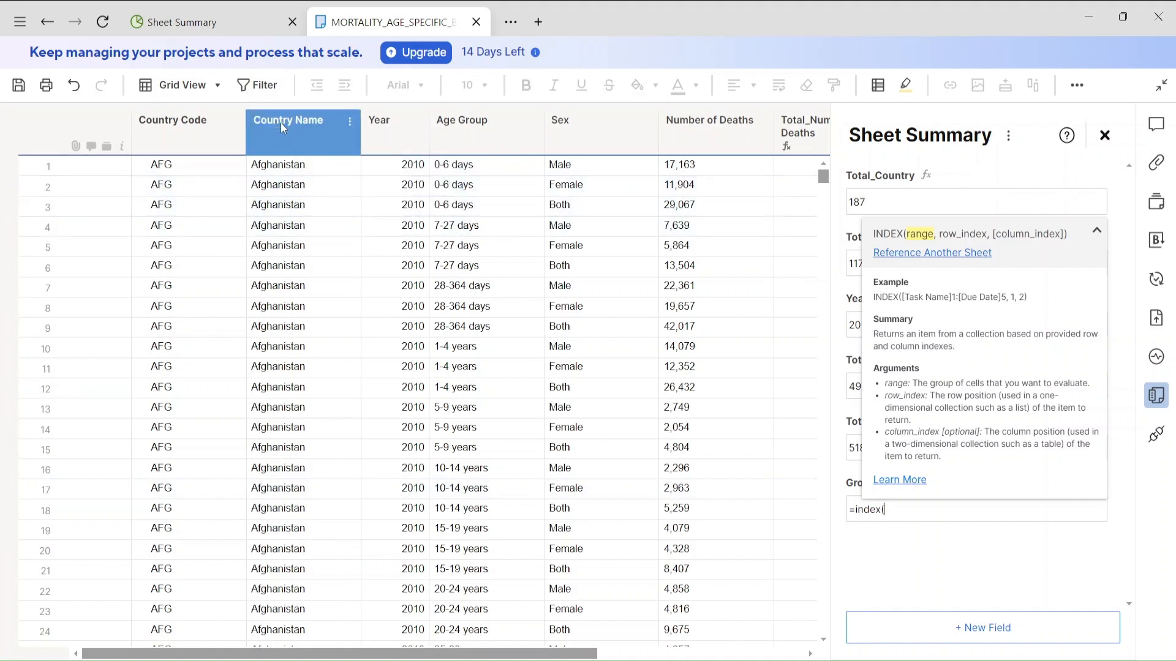
left_click(309, 171)
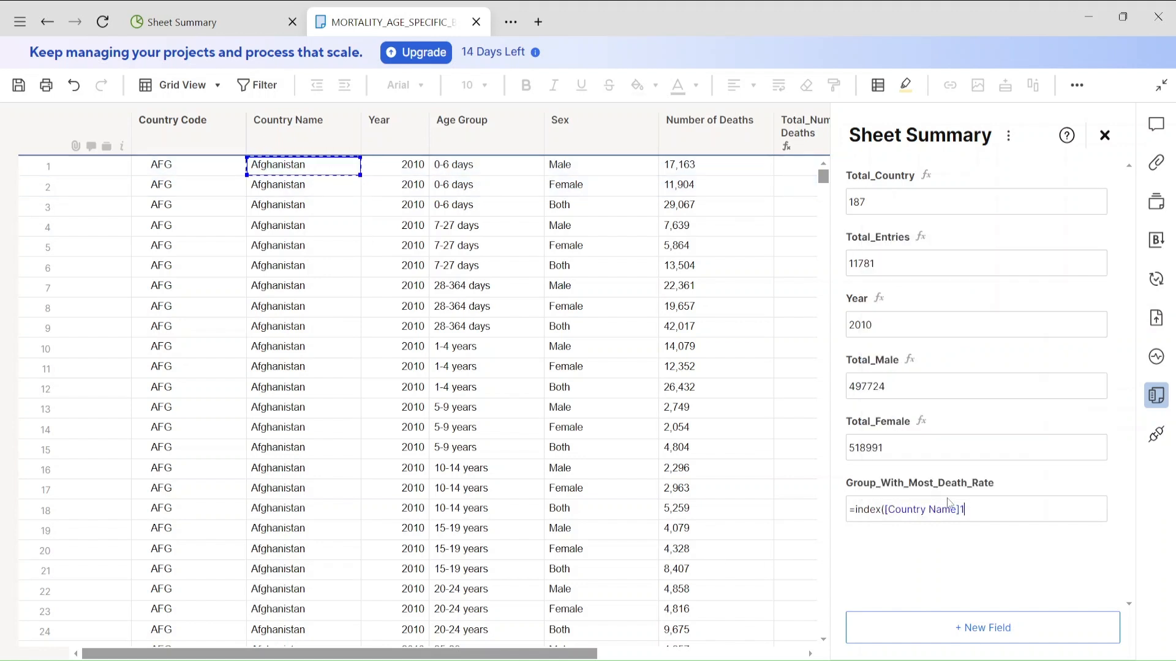
key("BackSpace")
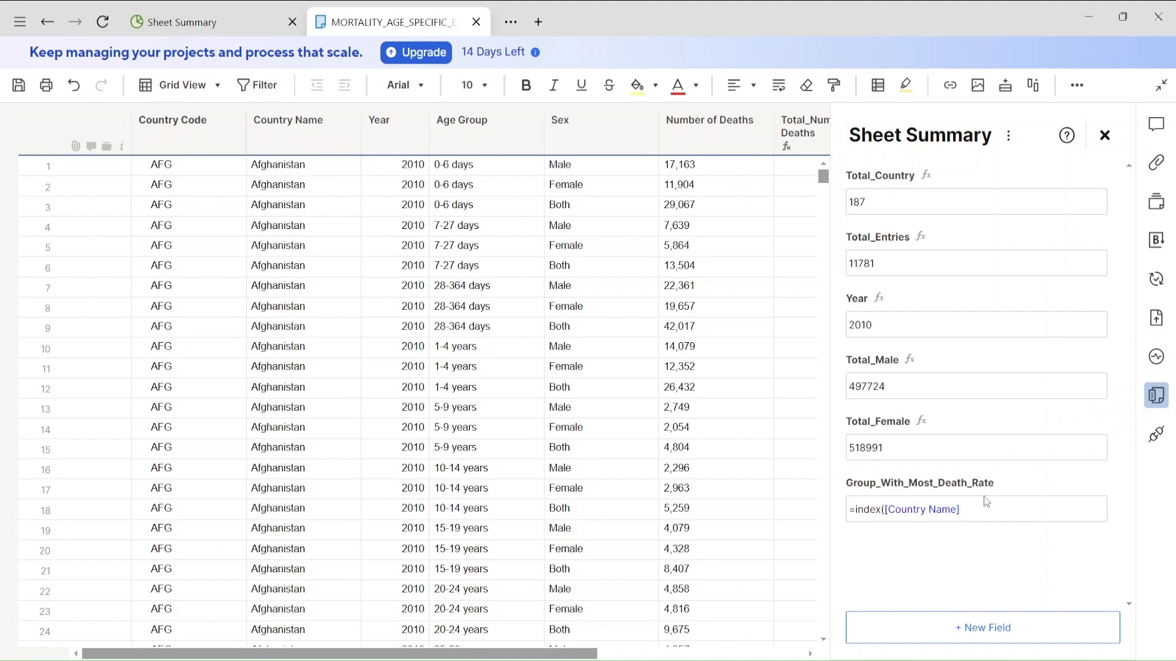
type(":")
left_click(311, 428)
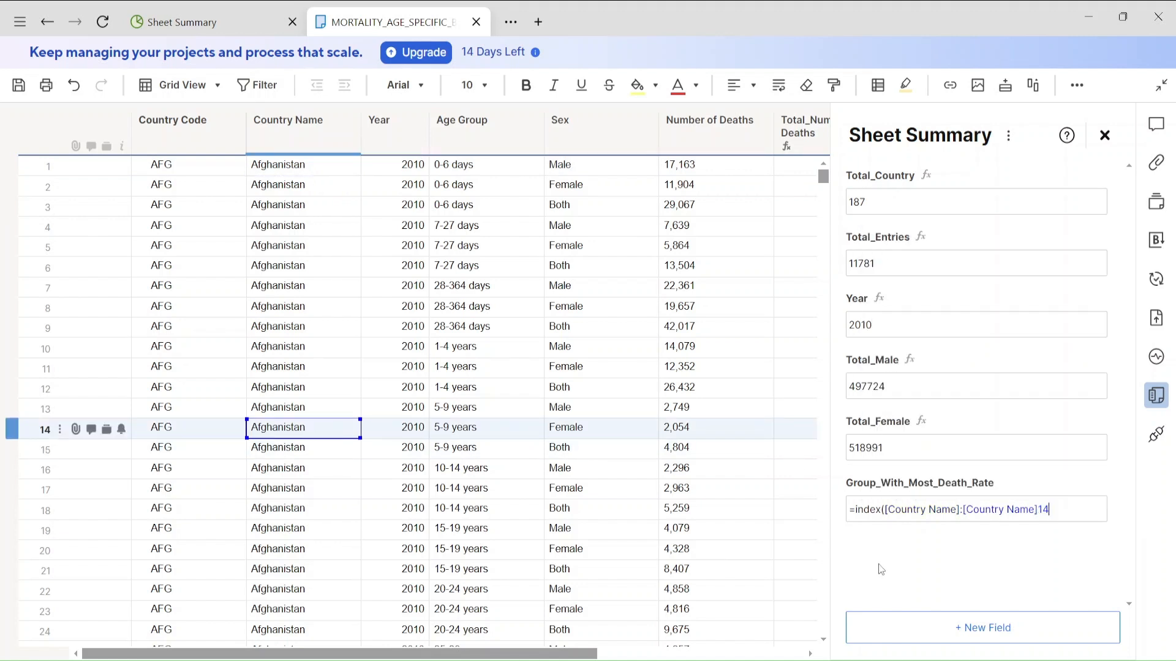
key("BackSpace")
key("BackSpace")
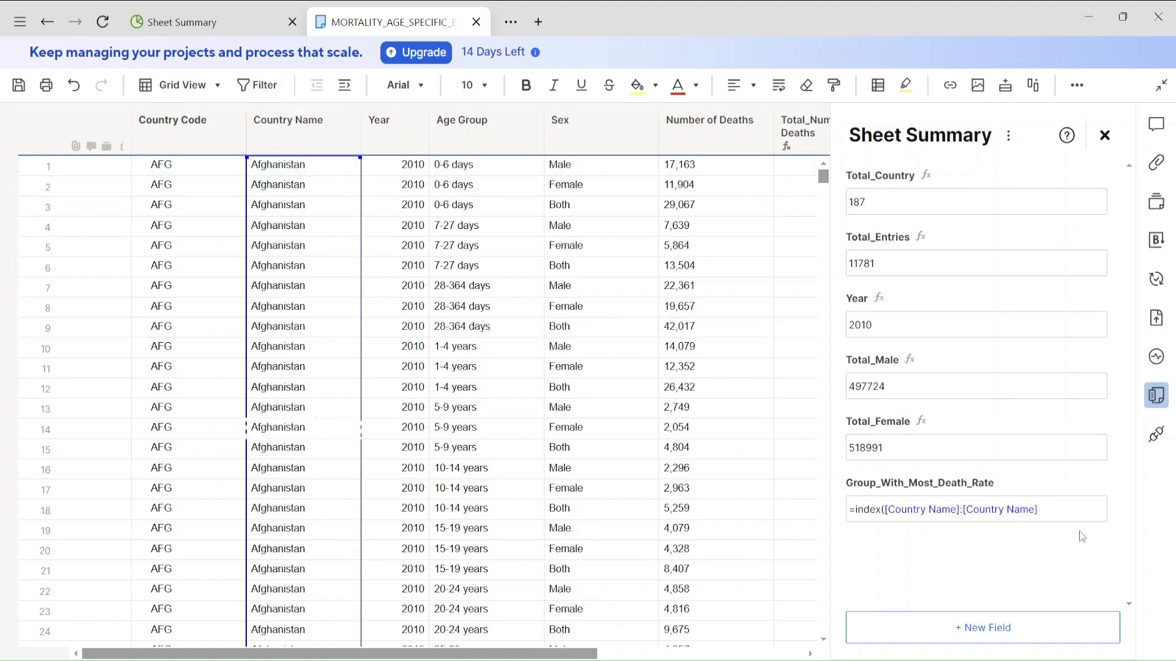
type(",")
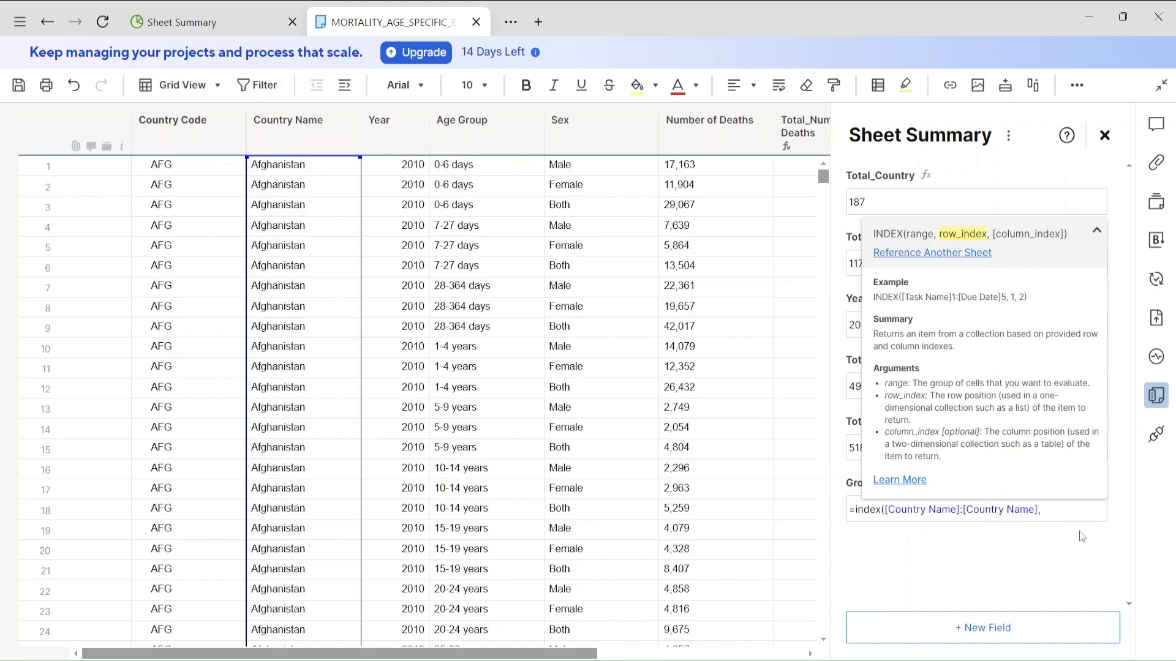
- Use MATCH as the row index, with the MAX of the whole Death Rate[per 100000] column as its search value
type("match")
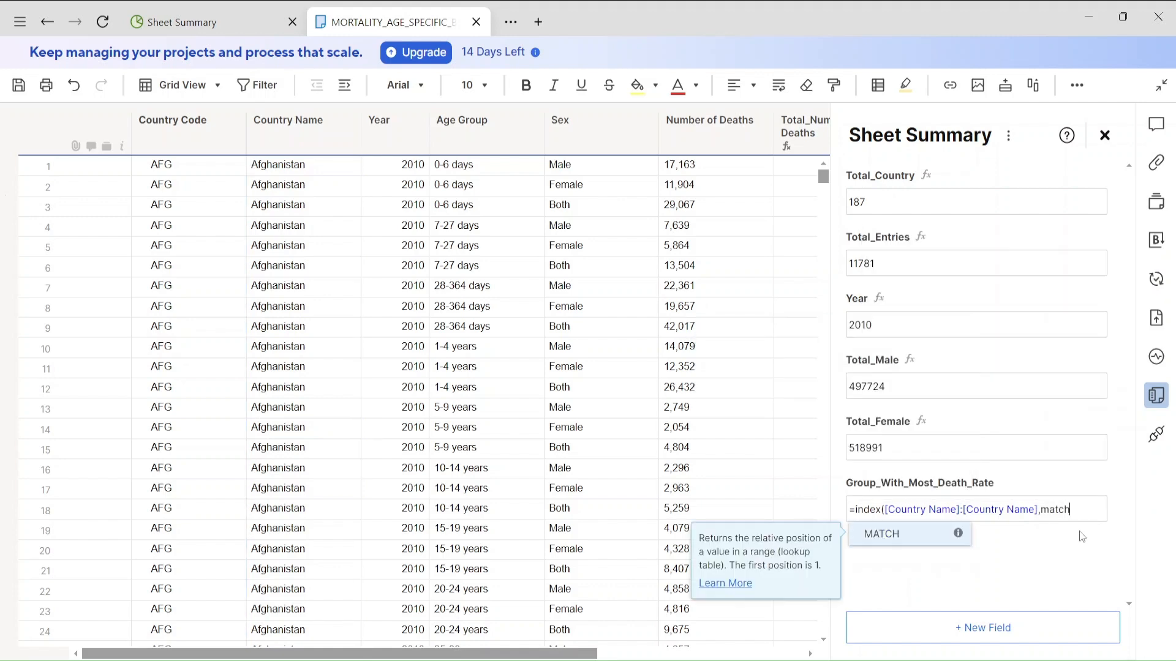
type("(max(")
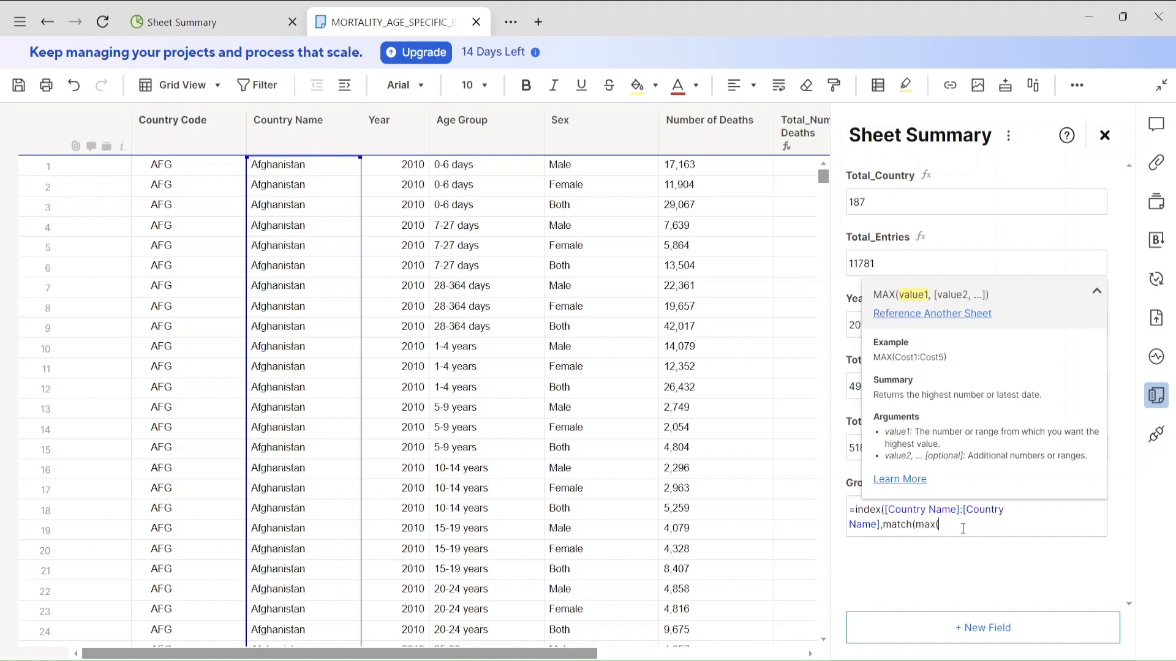
left_click_drag(594, 654, 814, 655)
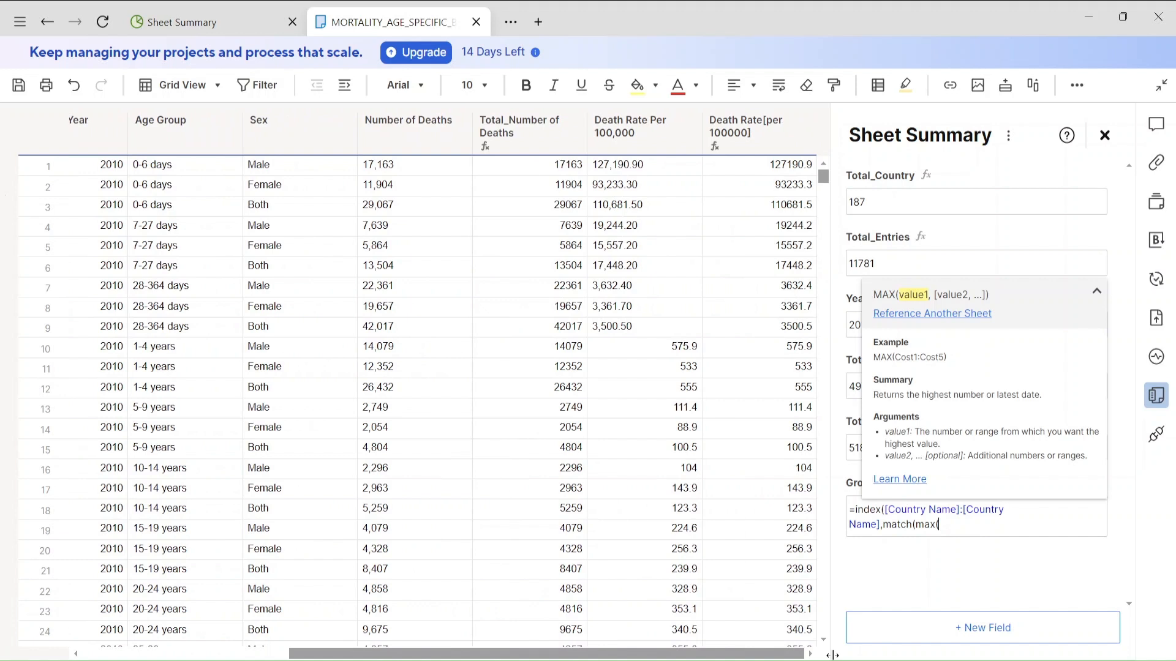
left_click(781, 165)
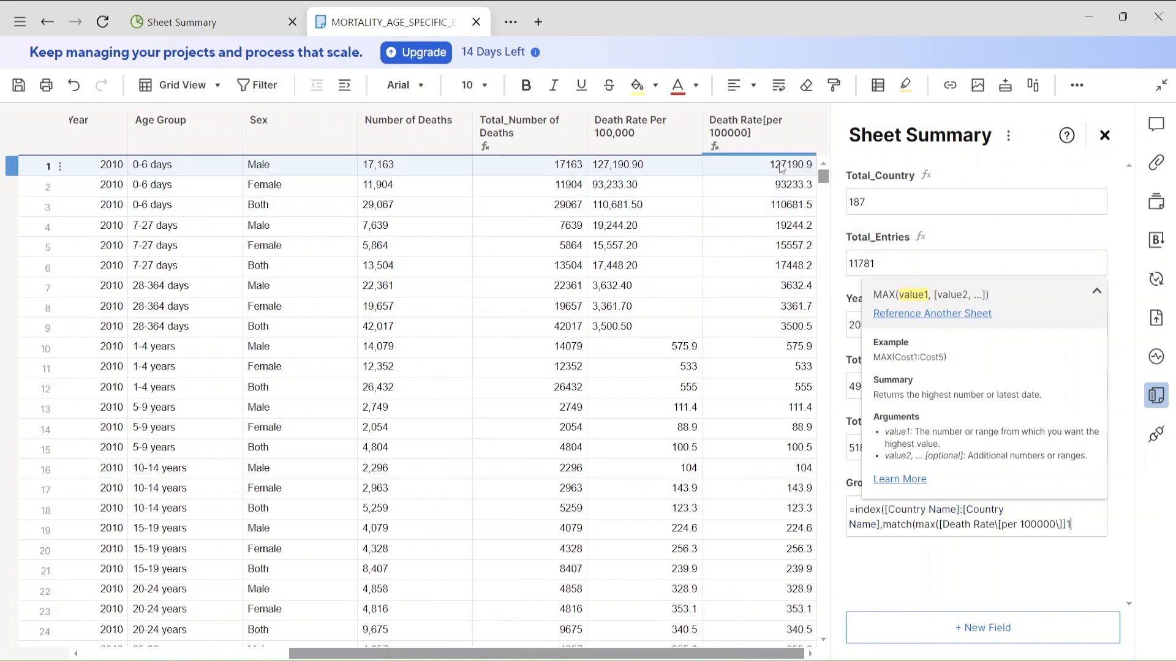
key("BackSpace")
type(":")
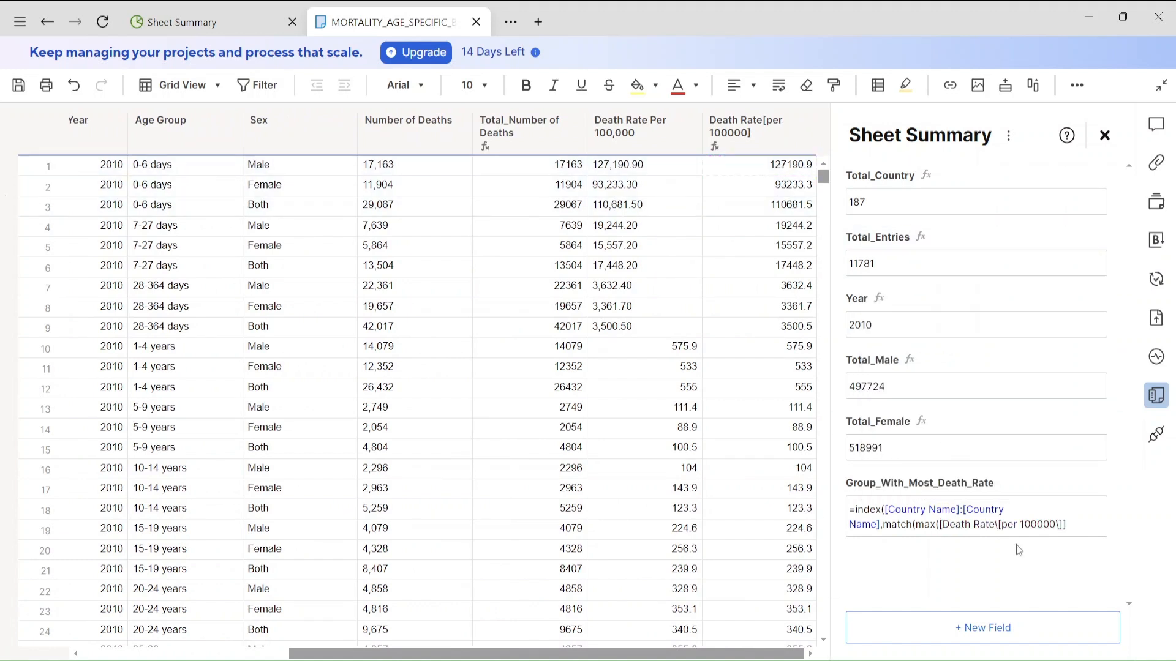
left_click(796, 293)
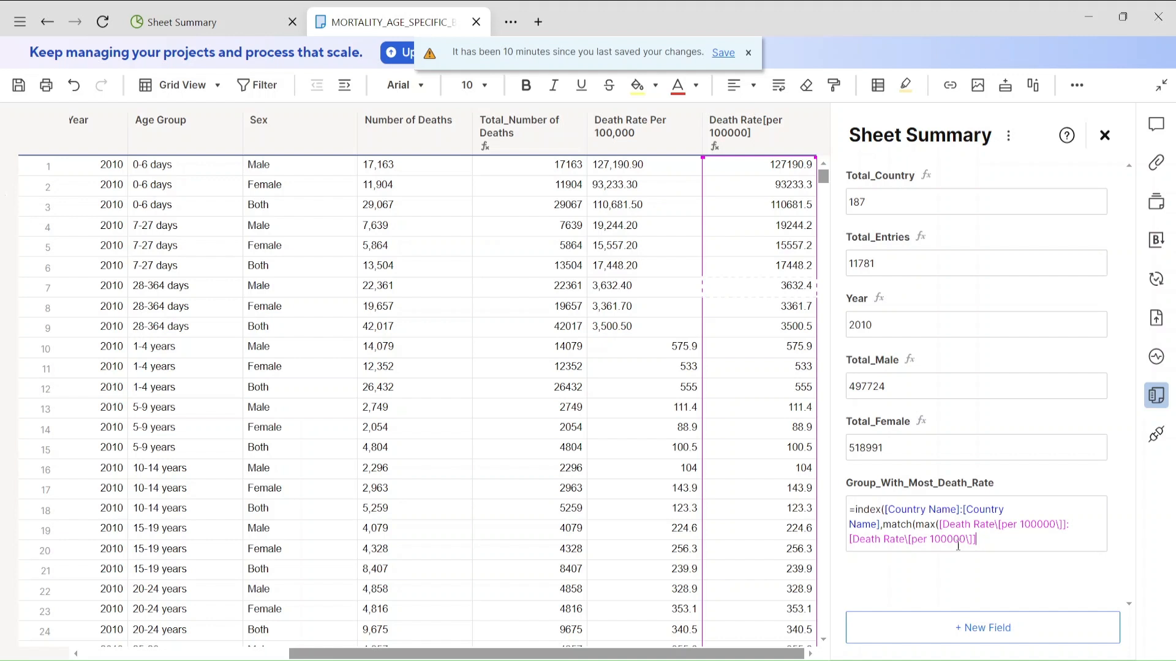
type("),")
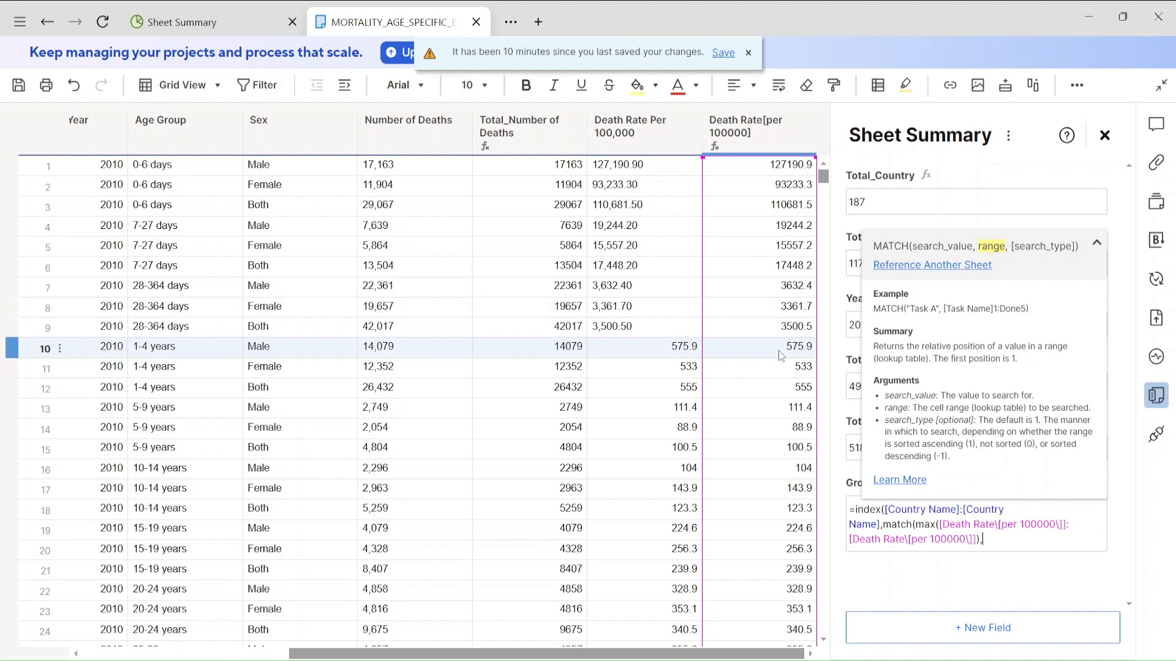
- Complete the MATCH with the whole Death Rate[per 100000] column as its range, close the formula and save the sheet
left_click(752, 170)
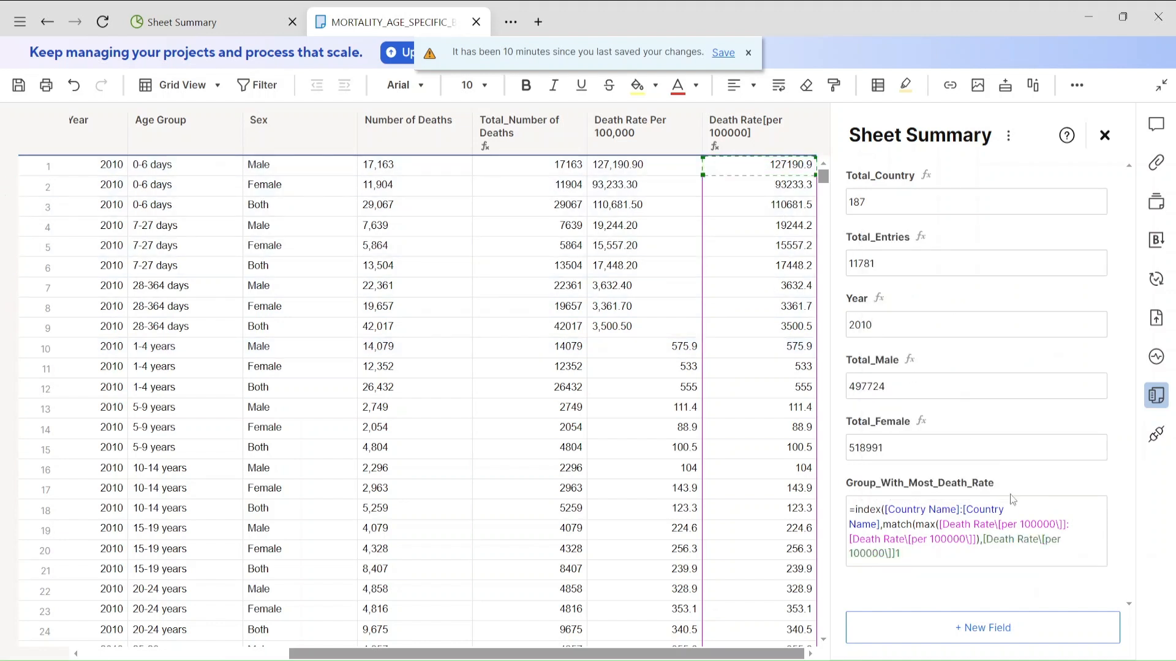
type(":")
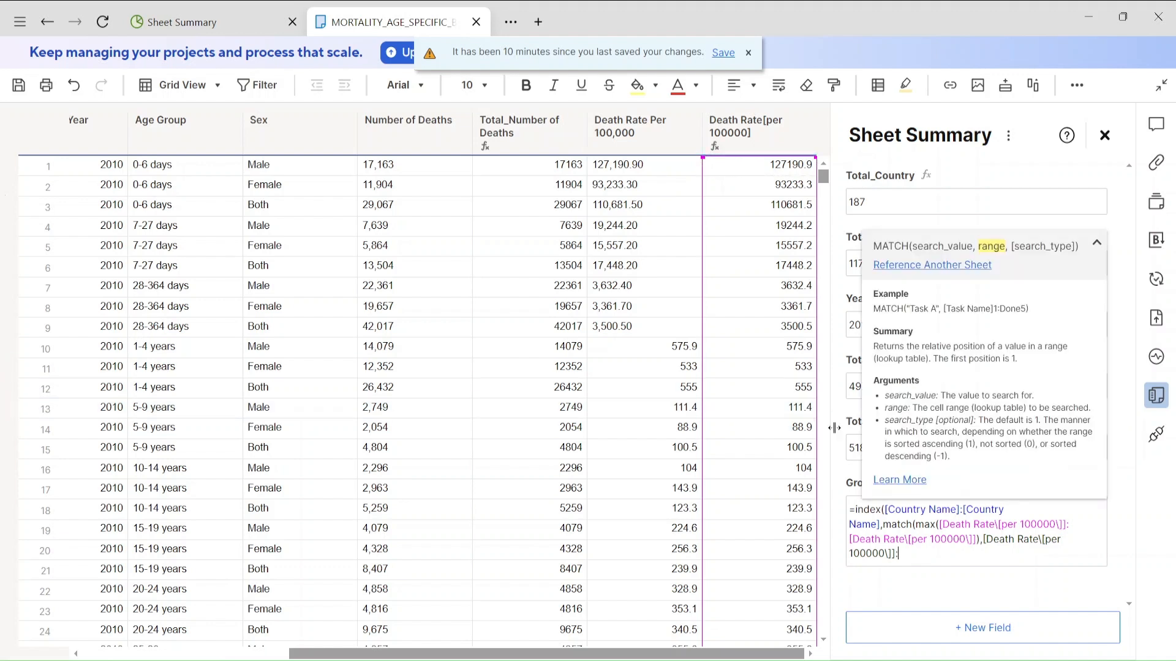
left_click(794, 410)
key("BackSpace")
key("BackSpace")
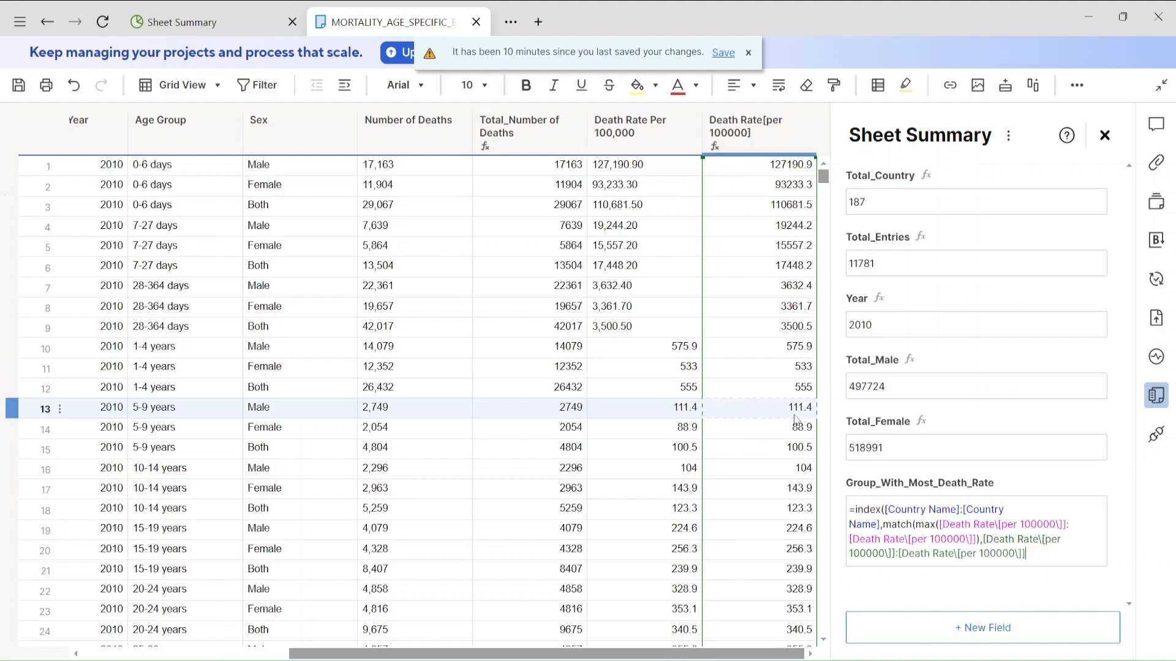
type(")")
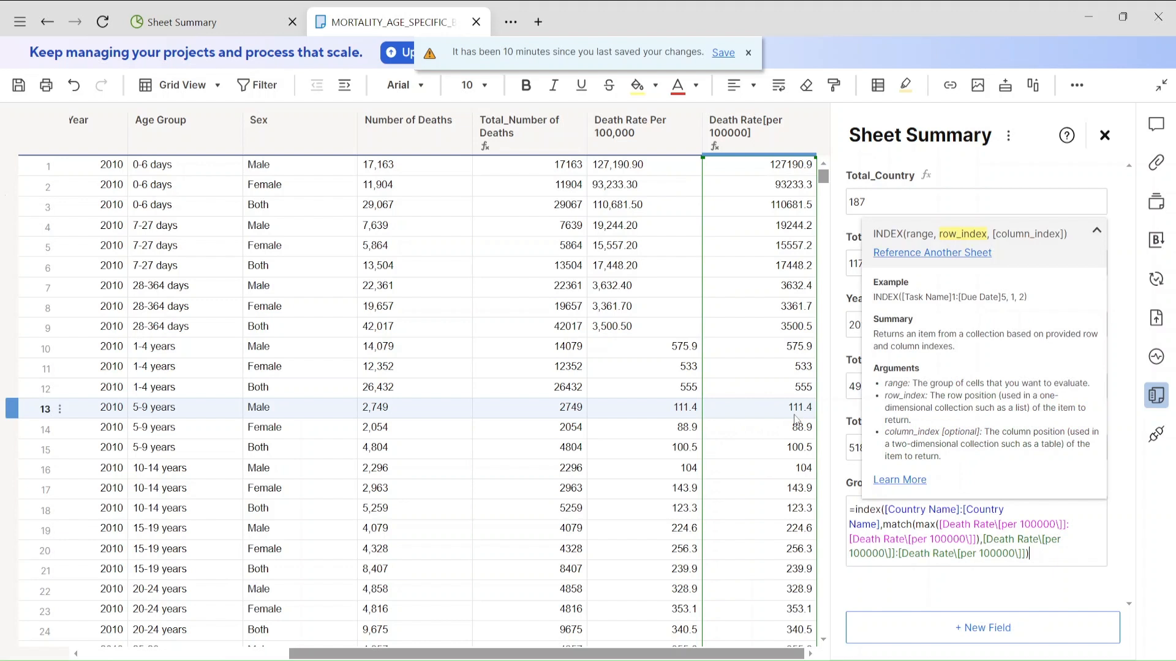
type(")")
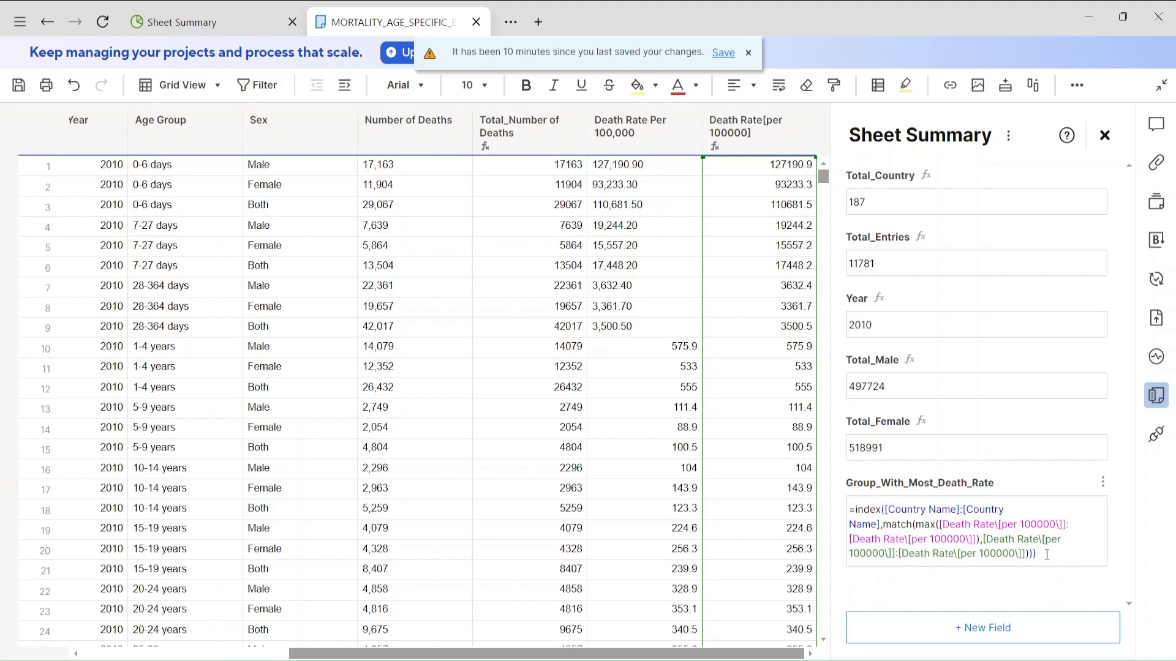
key("BackSpace")
key("Return")
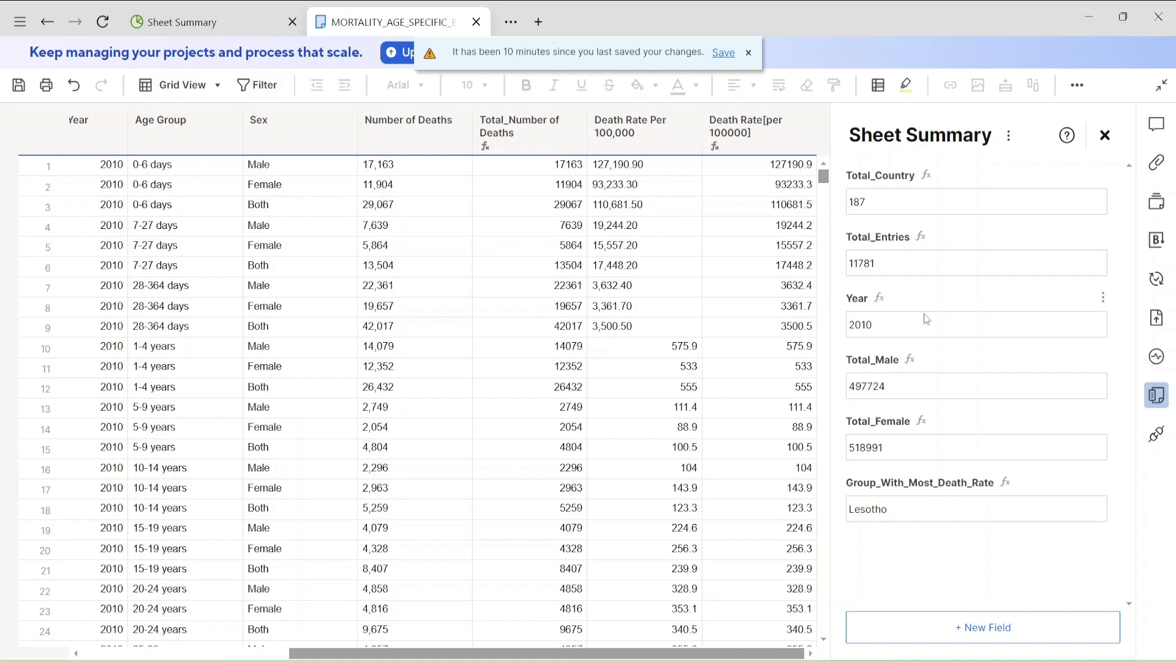
left_click(25, 96)
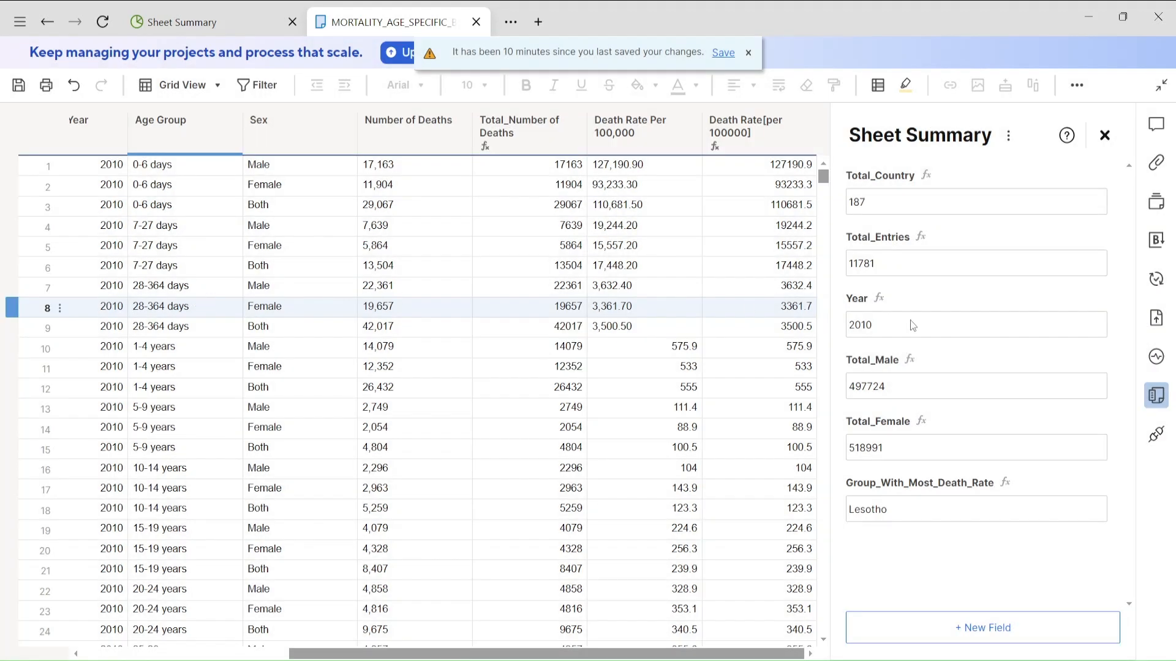
- Switch to the Sheet Summary dashboard, put it in edit mode and open the list of widgets that can be added
left_click(173, 29)
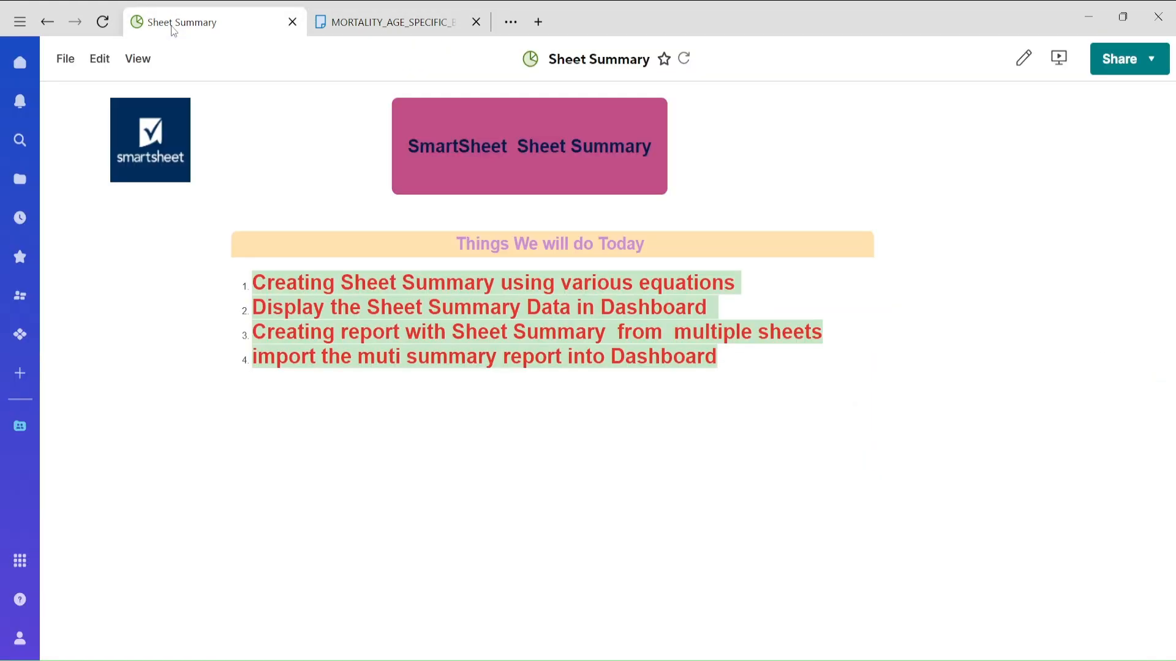
left_click(102, 62)
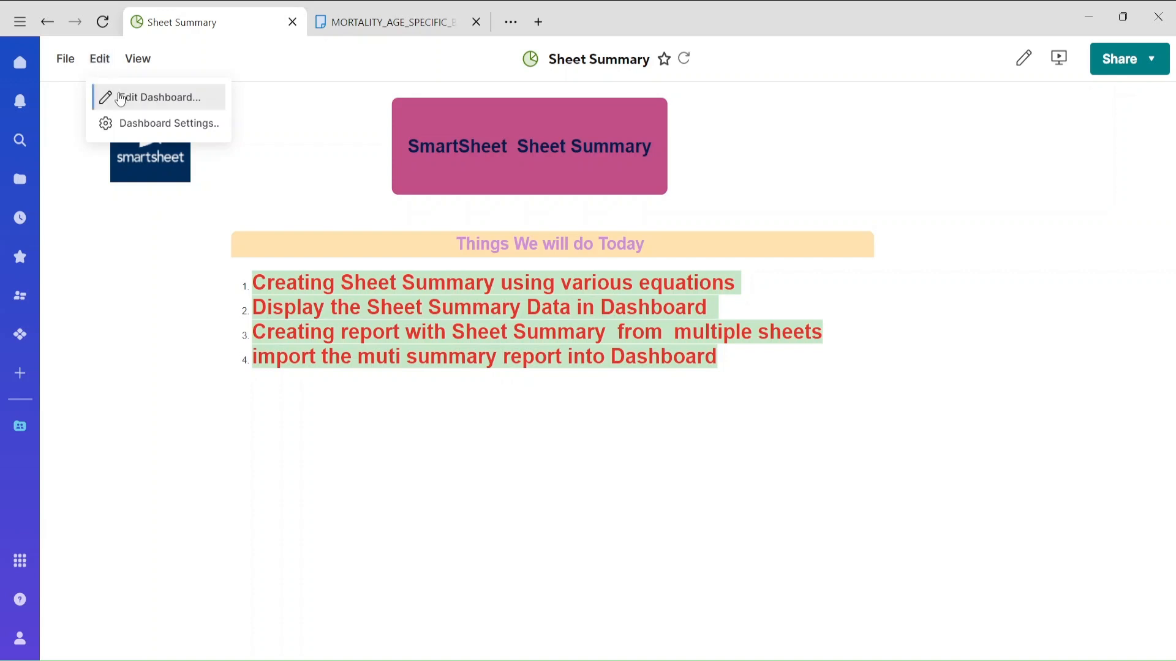
left_click(166, 108)
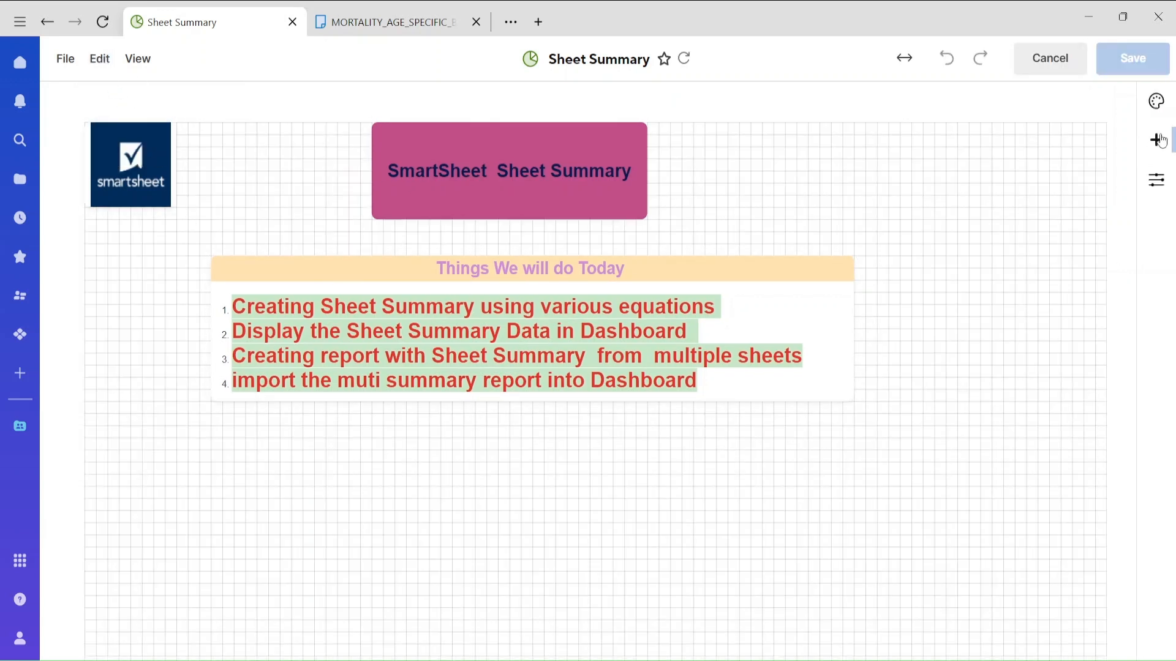
left_click(1156, 179)
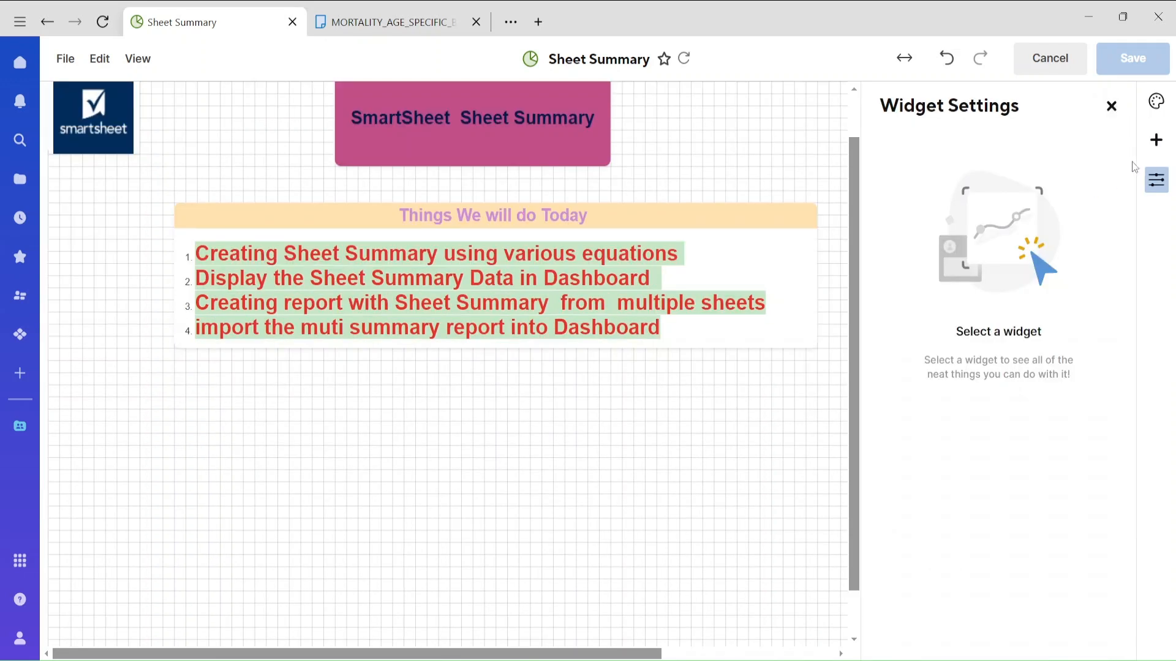
left_click(1156, 139)
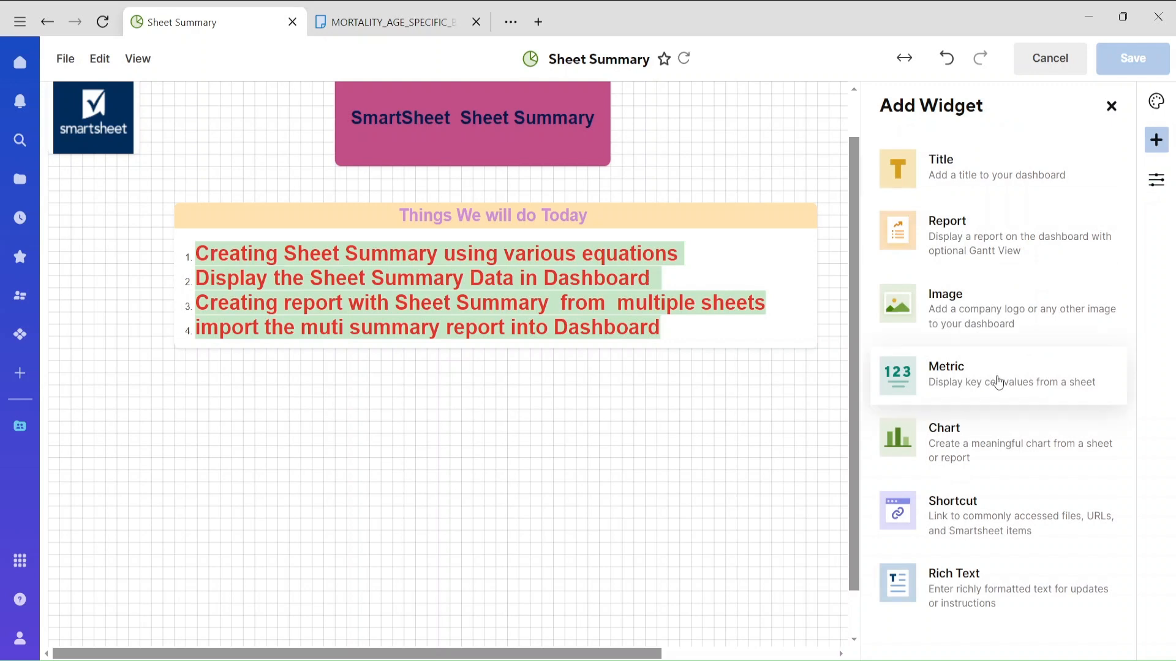
- Add a Metric widget and choose the MORTALITY_AGE_SPECIFIC_BY_COUNTRY_2010 sheet from the Sheet Summary workspace as its data source
left_click(999, 384)
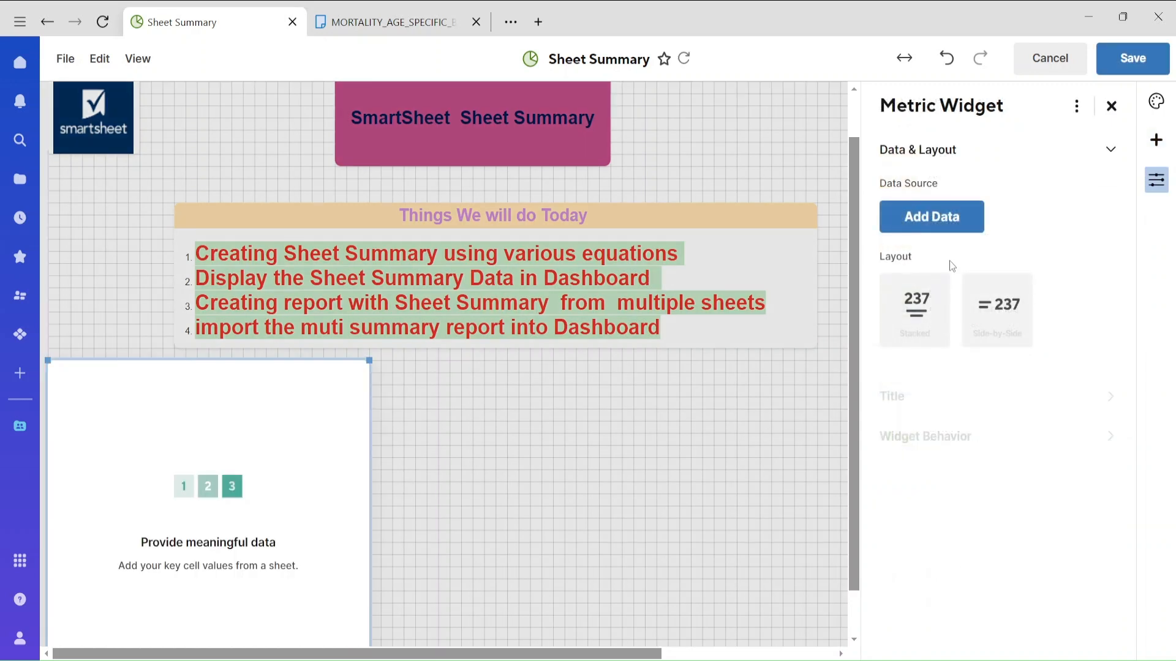
left_click(937, 217)
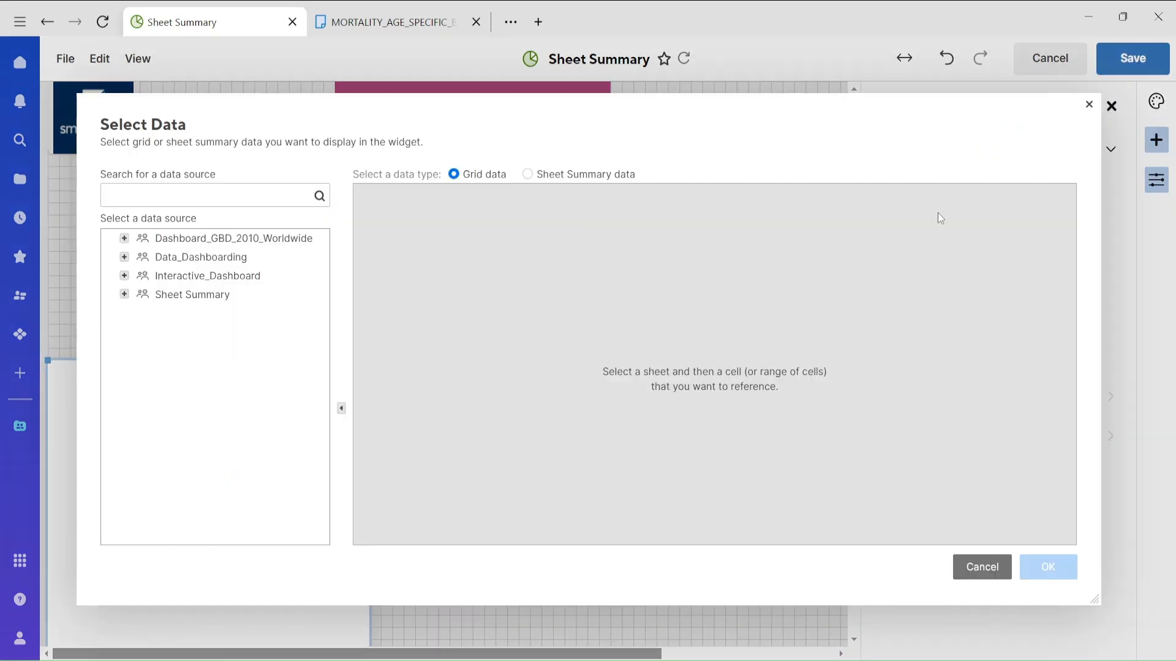
left_click(123, 294)
left_click_drag(186, 538, 307, 539)
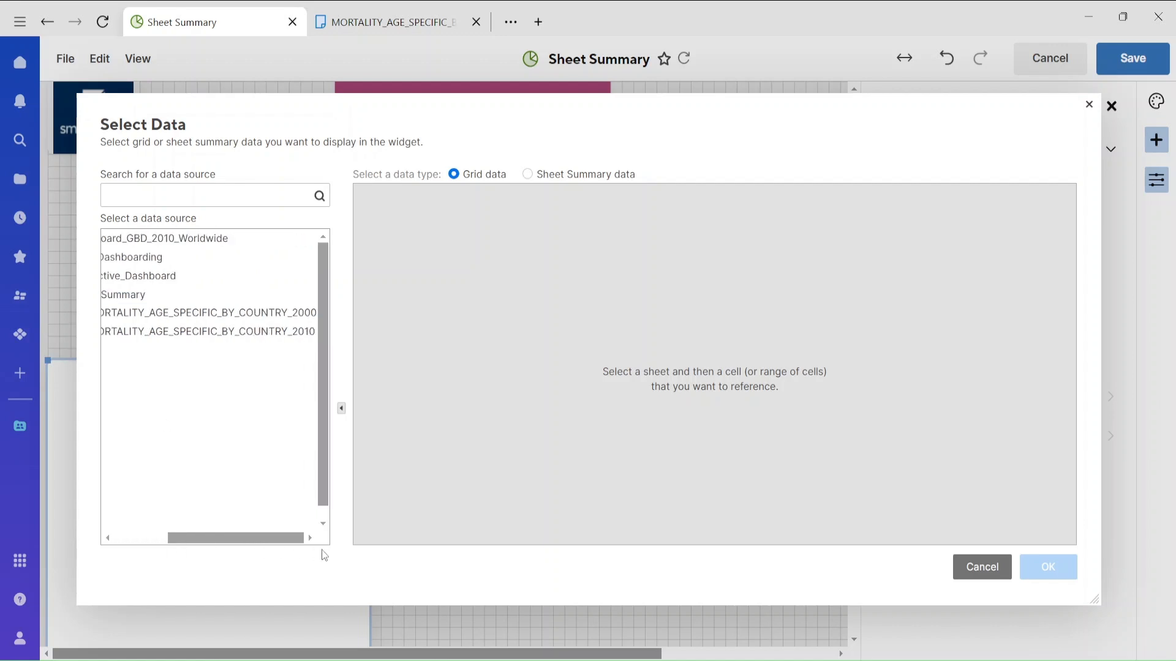
left_click(216, 335)
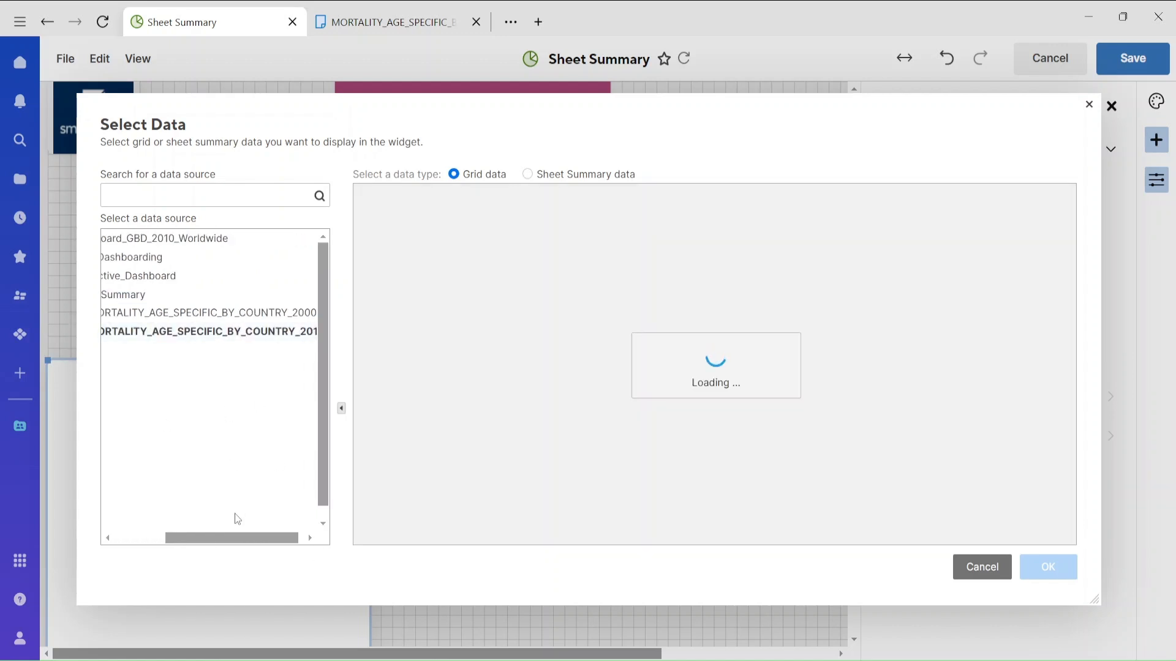
left_click_drag(246, 538, 267, 534)
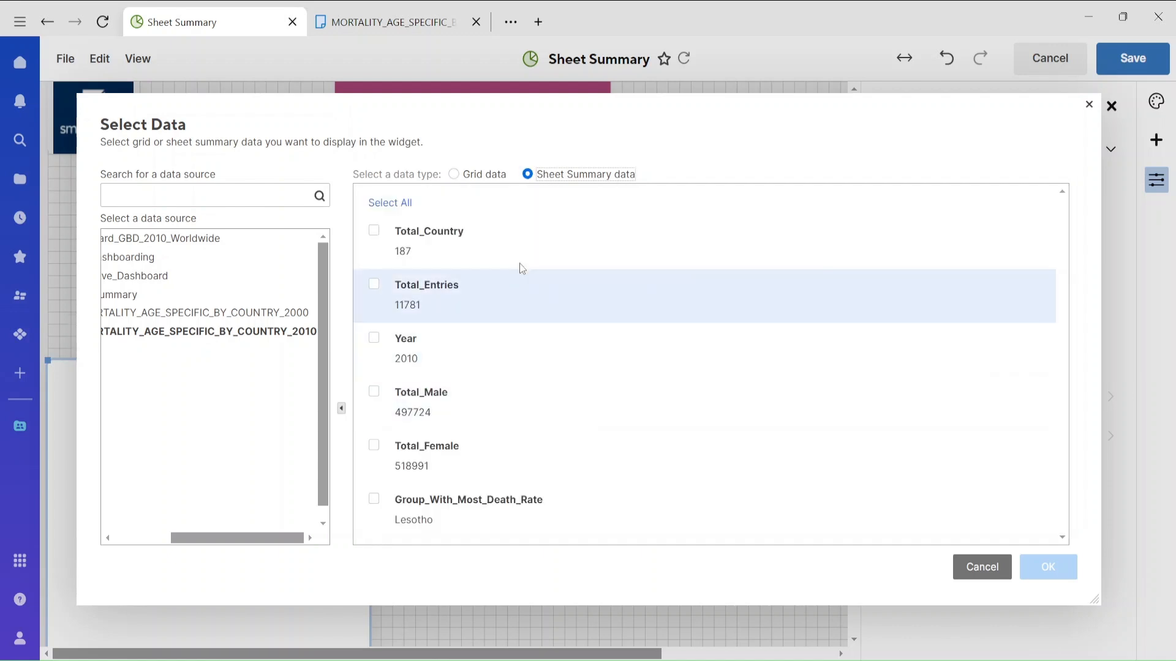
- Select all sheet summary fields of the 2010 sheet and add them to the metric widget
left_click(375, 284)
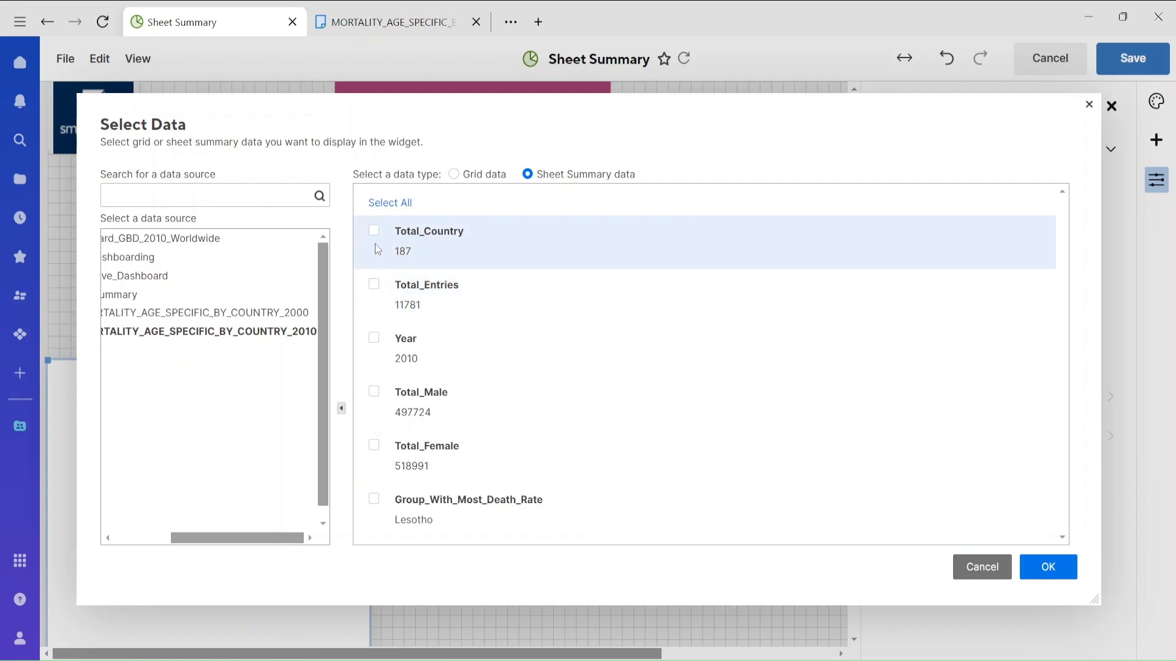
left_click(381, 203)
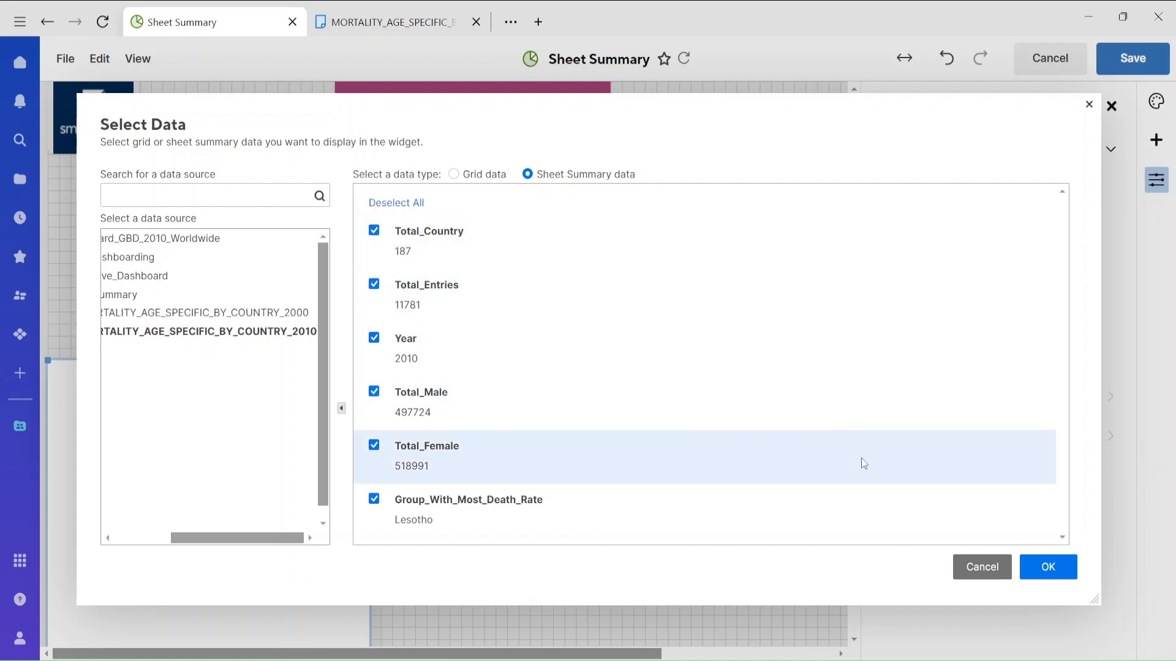
left_click(1048, 565)
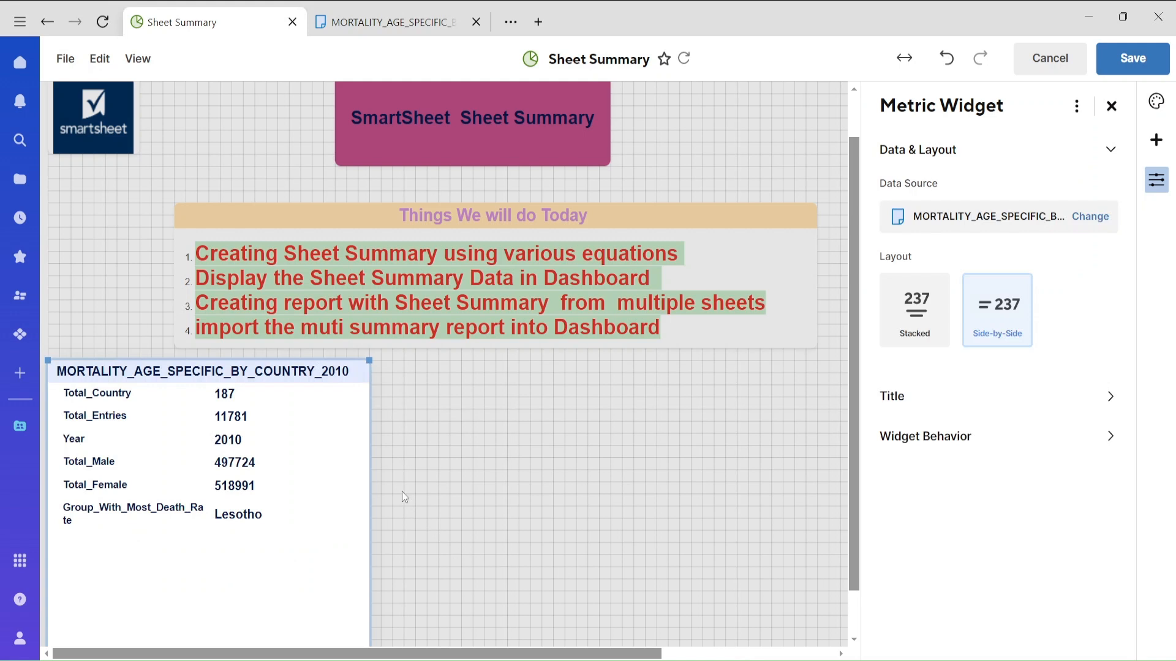
- Resize the metric widget, shortening it so that it fits closely around the summary fields
left_click_drag(369, 360, 392, 361)
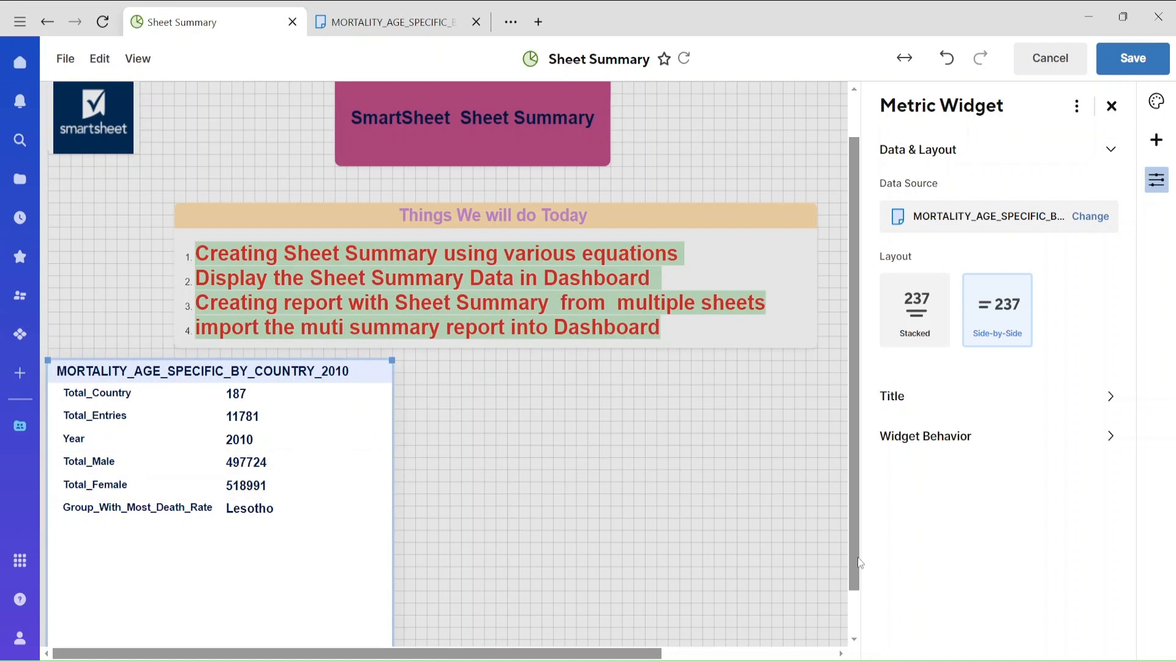
left_click_drag(858, 563, 848, 611)
left_click_drag(392, 610, 369, 514)
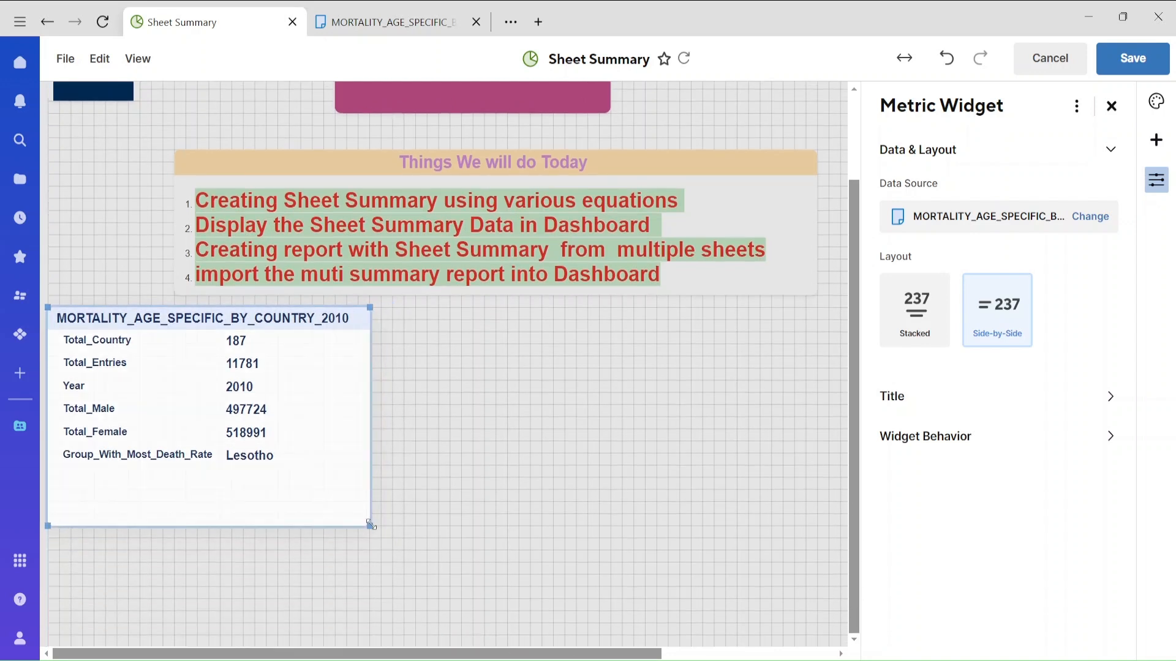
- Try the stacked layout with labels above the values and left and centre alignment, and return to the side-by-side layout
left_click(928, 329)
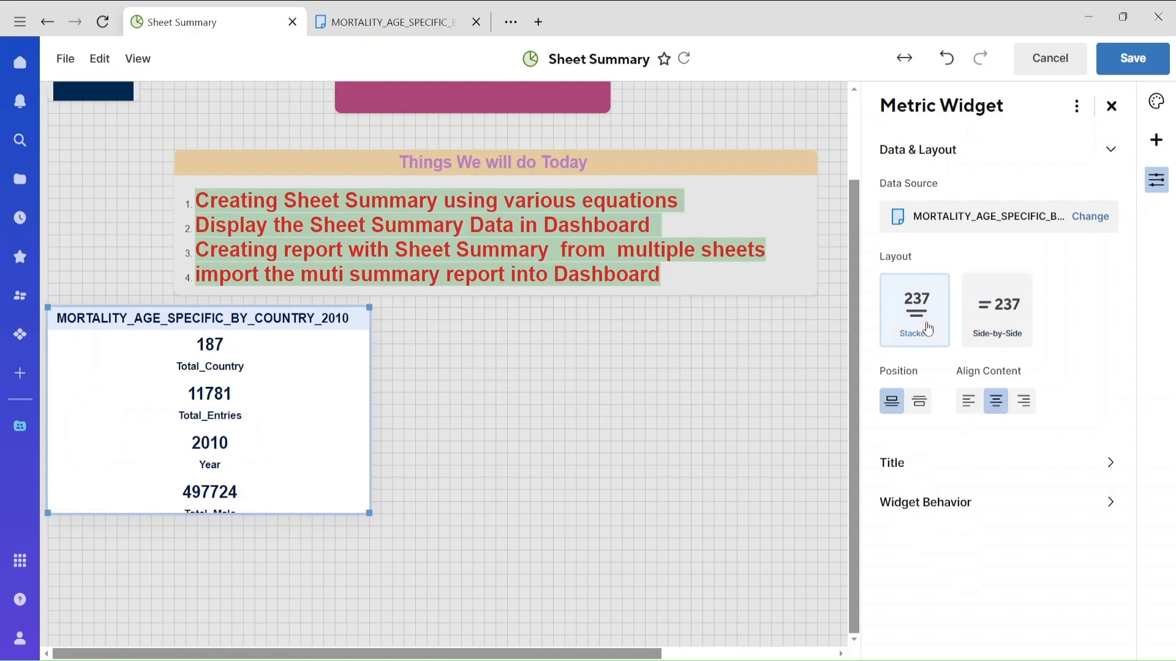
left_click(919, 403)
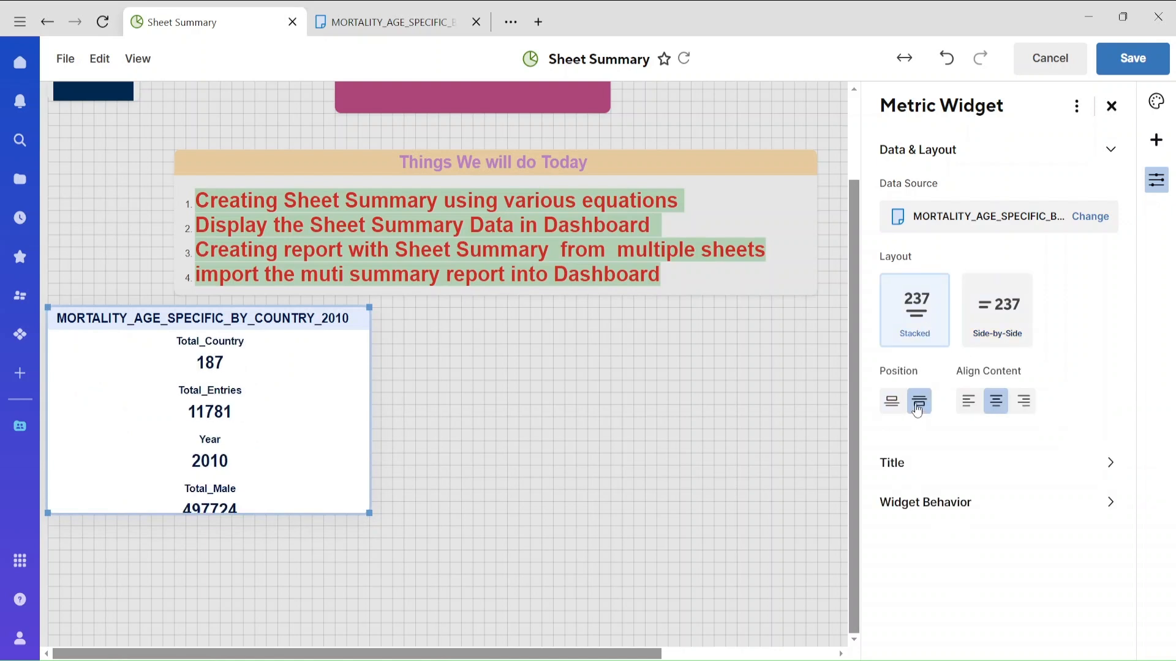
left_click(974, 402)
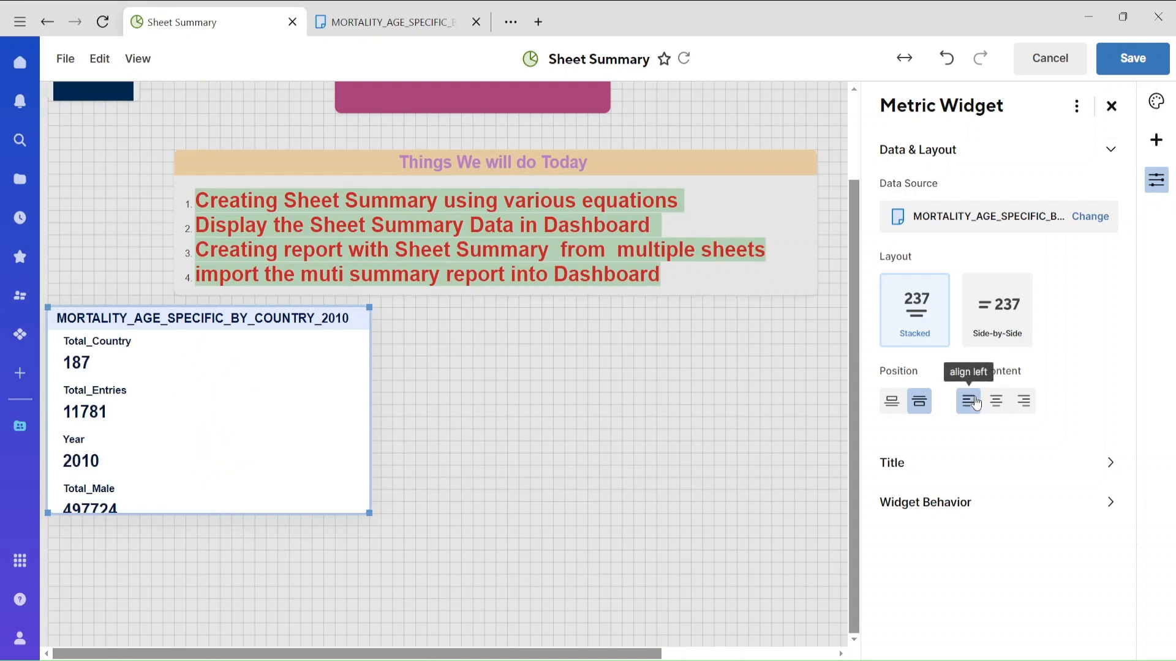
left_click(996, 401)
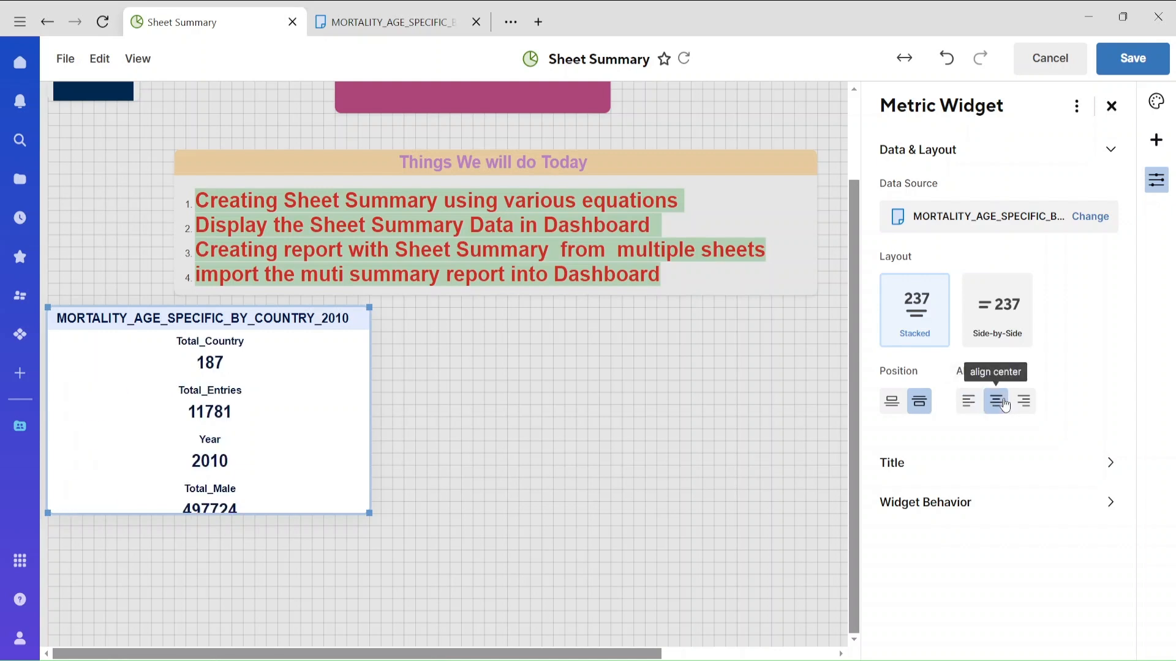
left_click(1030, 337)
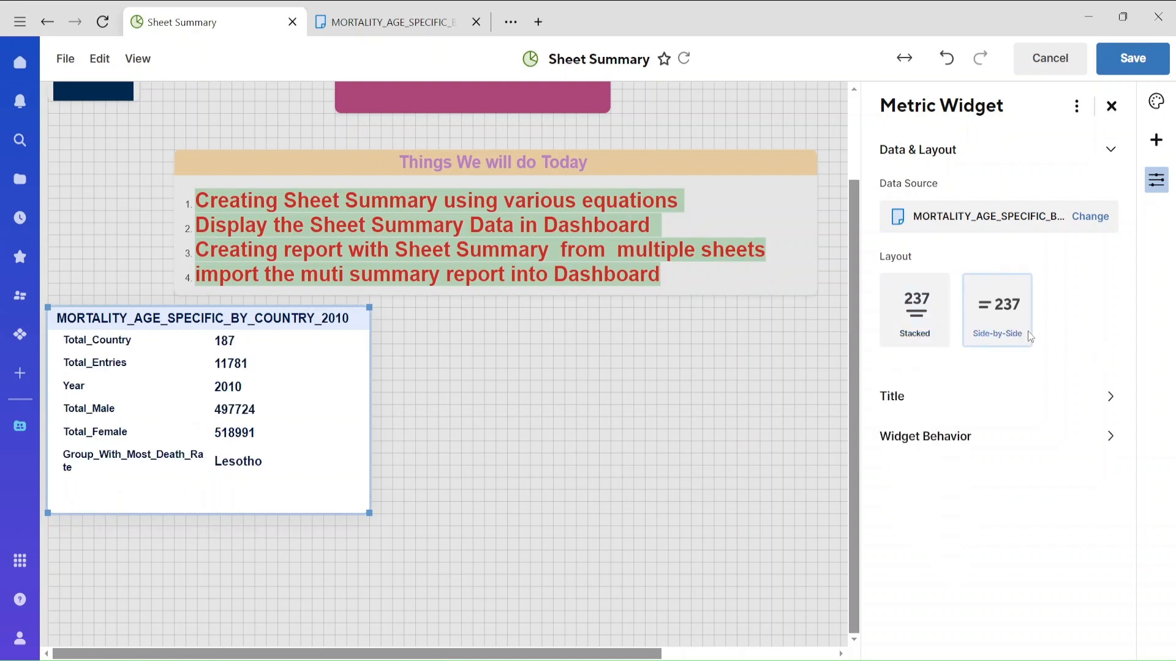
- Format the metric widget's title with font size 16 and a red background, and make the widget narrower
left_click_drag(370, 513, 426, 525)
left_click(340, 323)
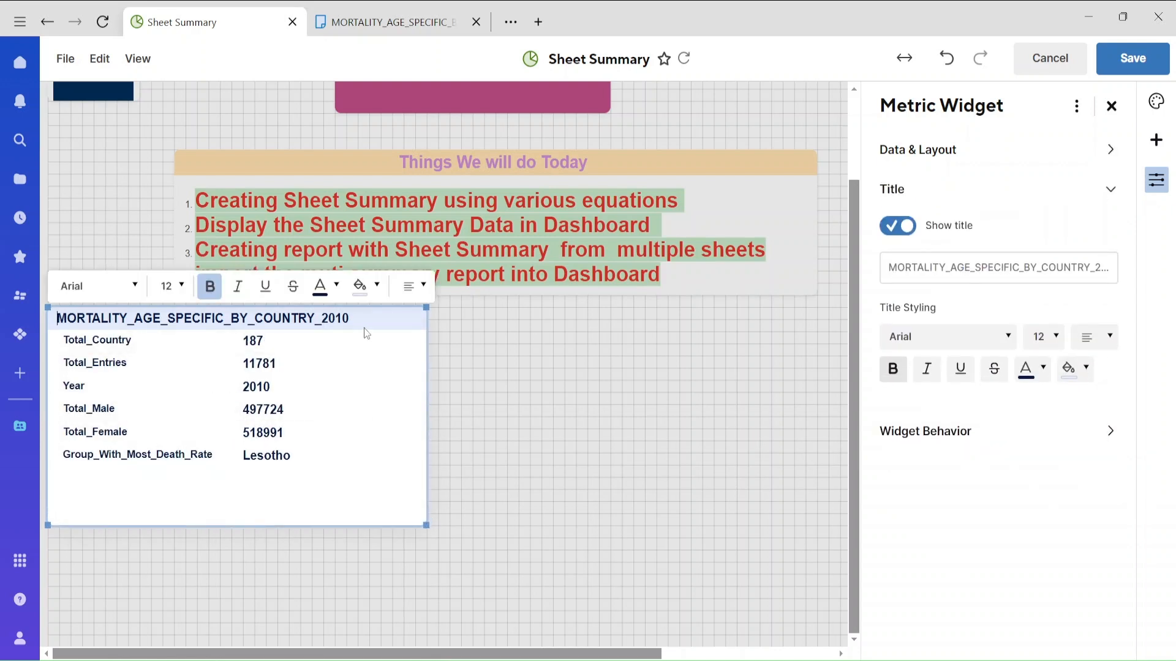
left_click_drag(366, 320, 57, 318)
left_click(172, 286)
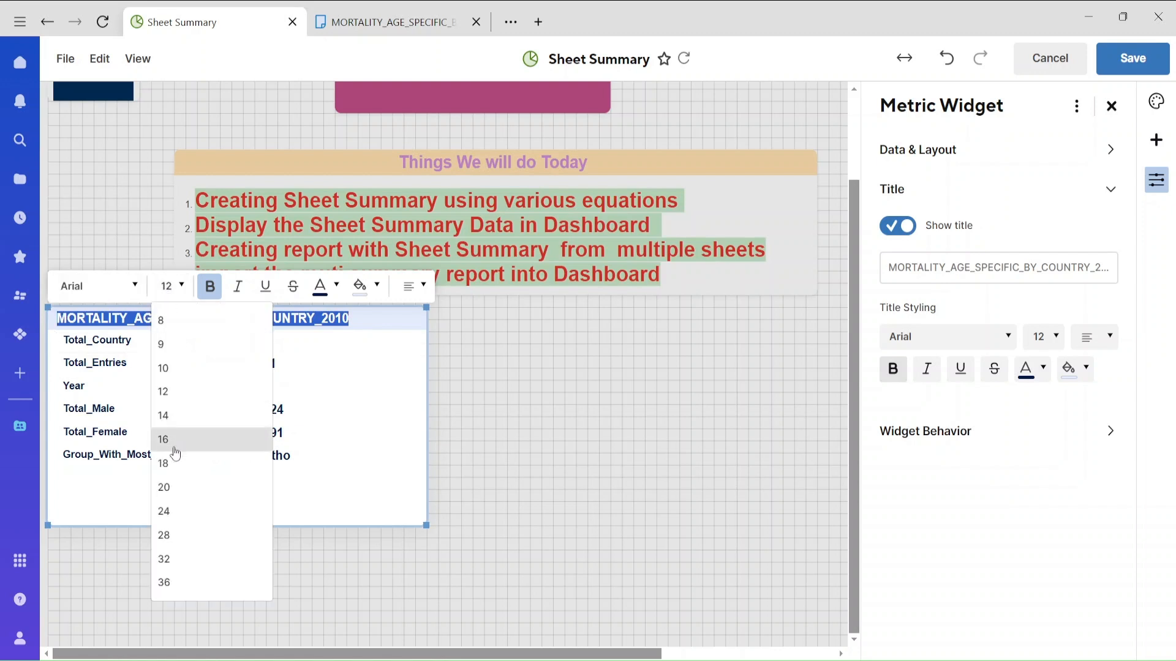
left_click(174, 447)
left_click(368, 286)
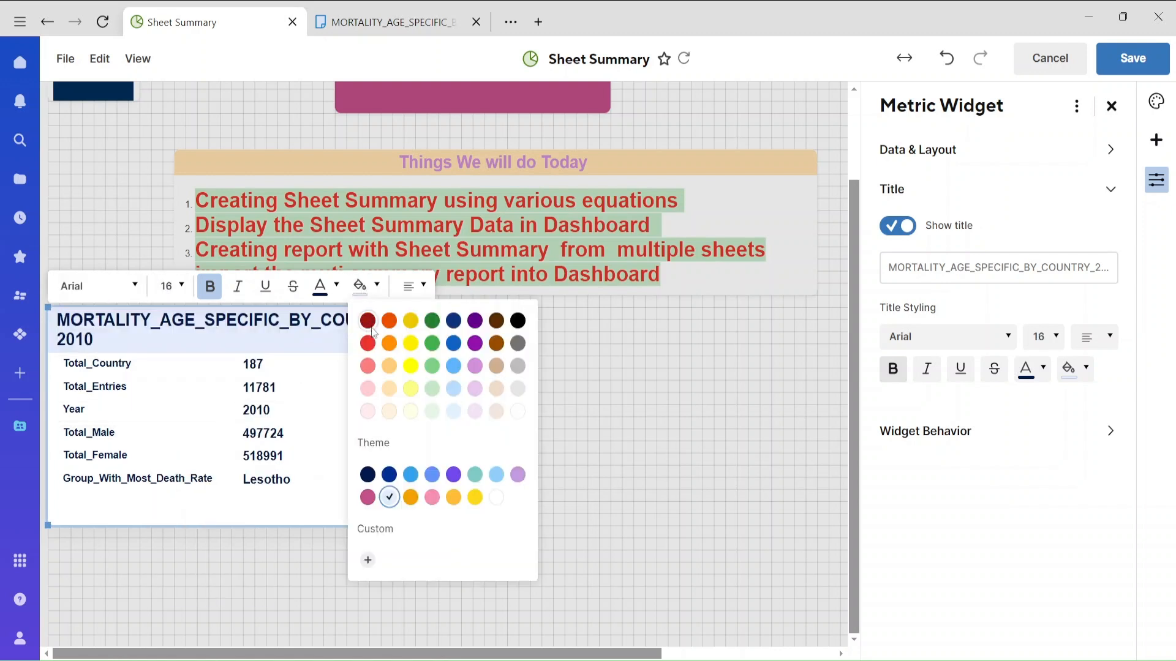
left_click(368, 343)
left_click_drag(425, 525, 344, 526)
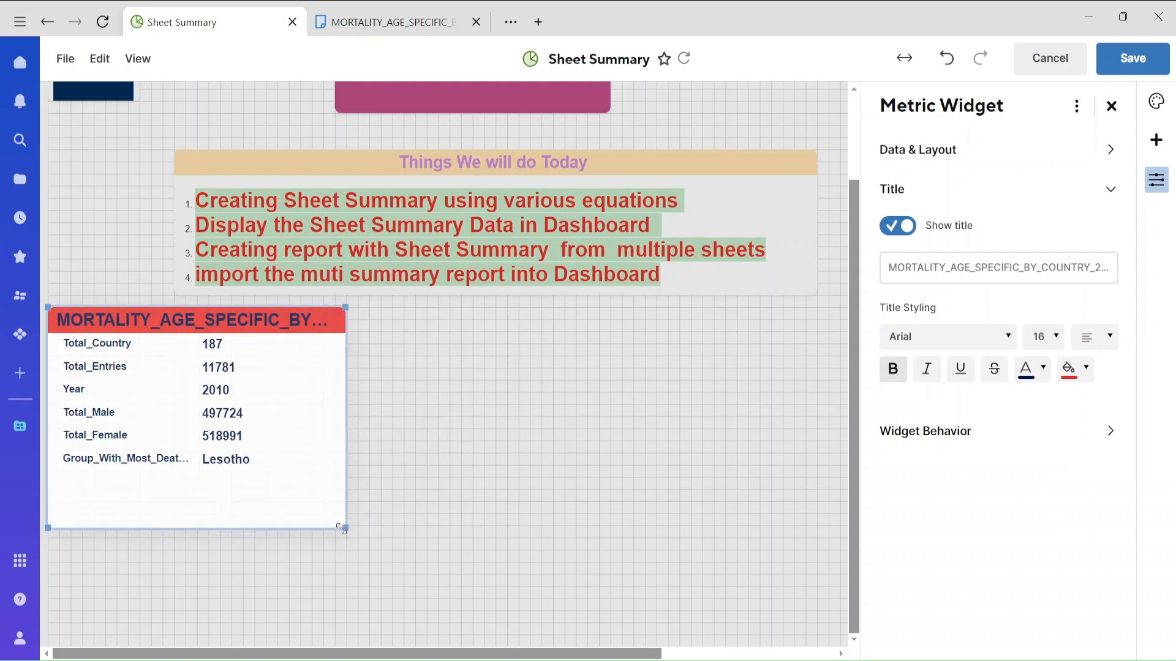
- Shorten the metric widget's title to 2010 and centre it
left_click(217, 329)
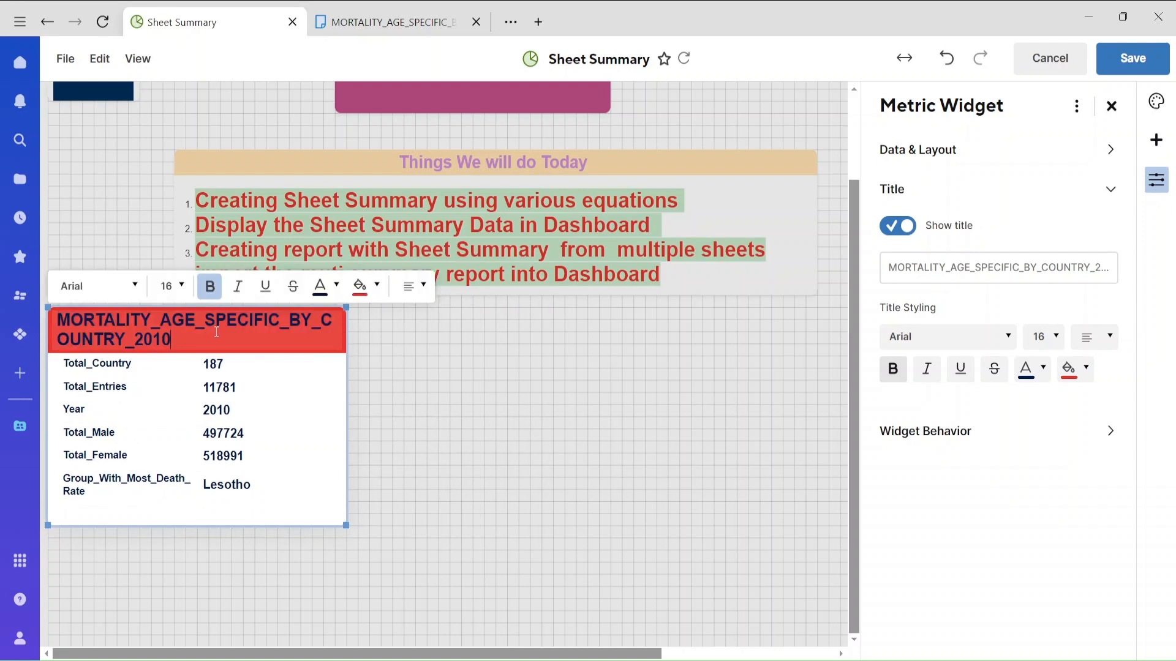
left_click_drag(131, 339, 59, 317)
key("BackSpace")
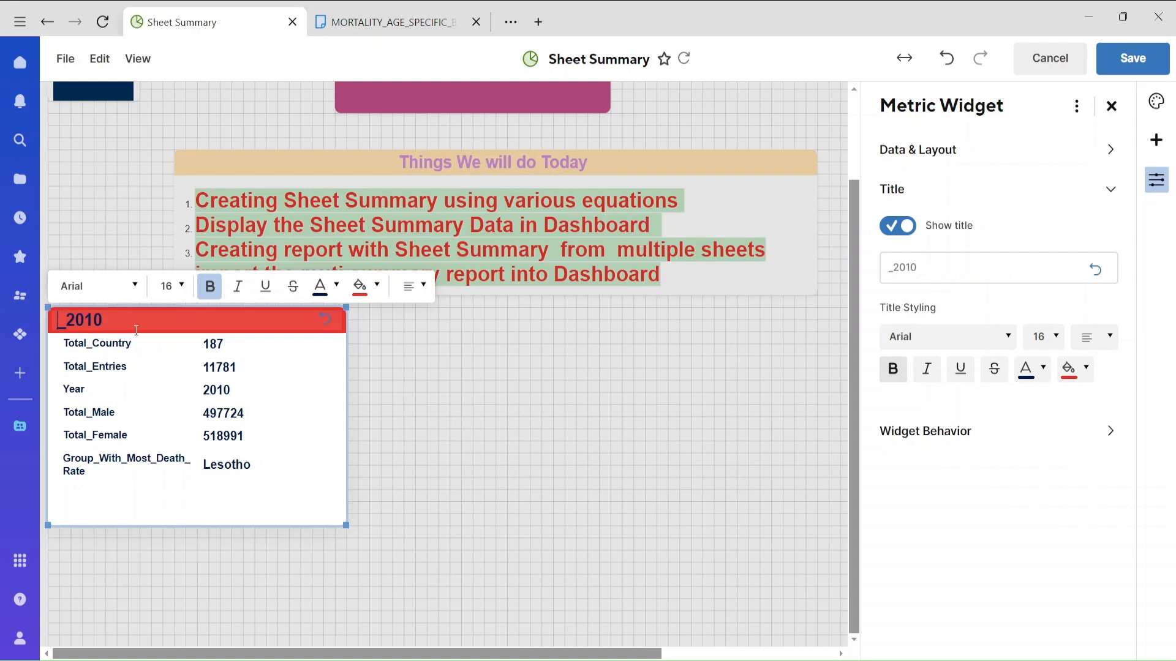
key("Delete")
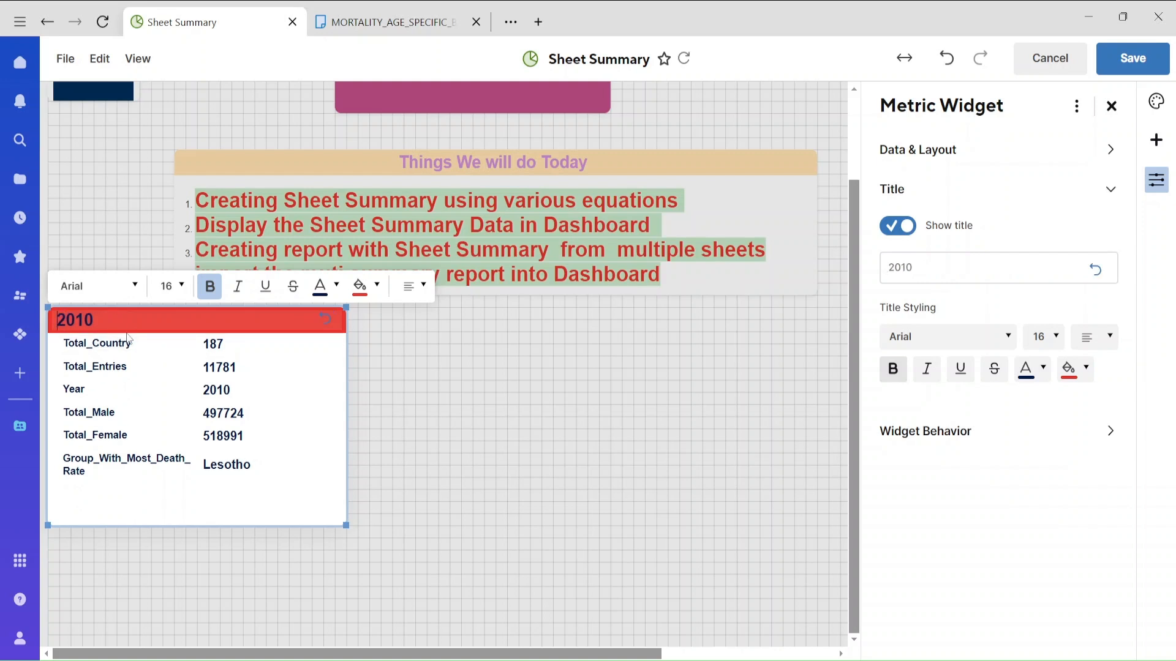
left_click(413, 286)
left_click(412, 347)
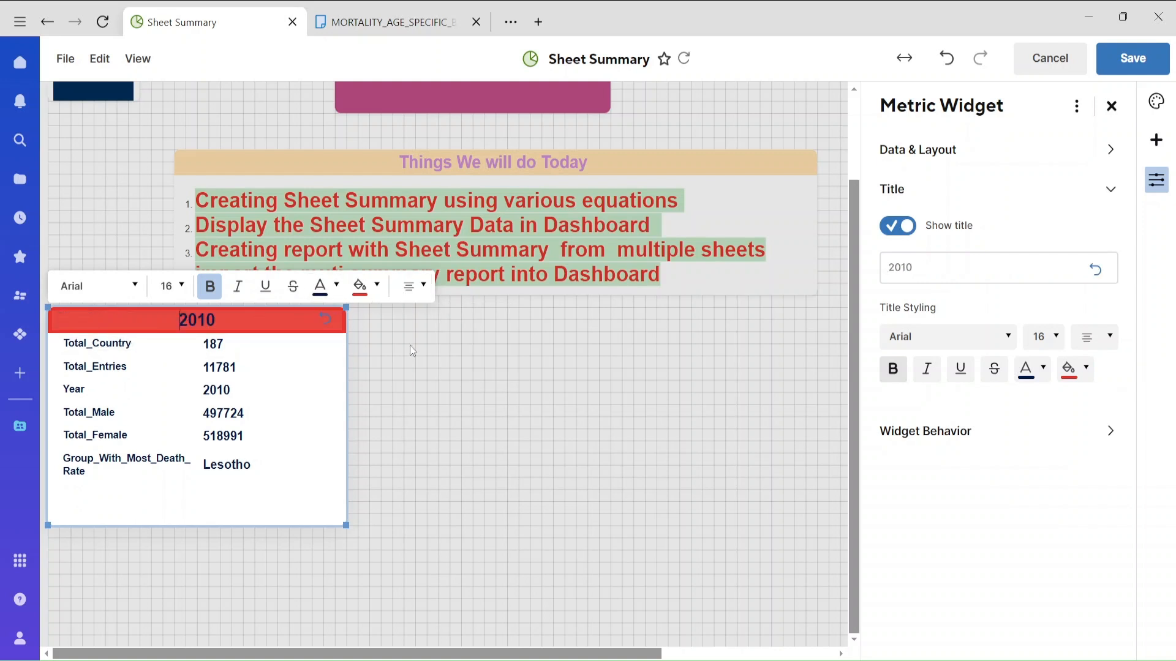
left_click(447, 397)
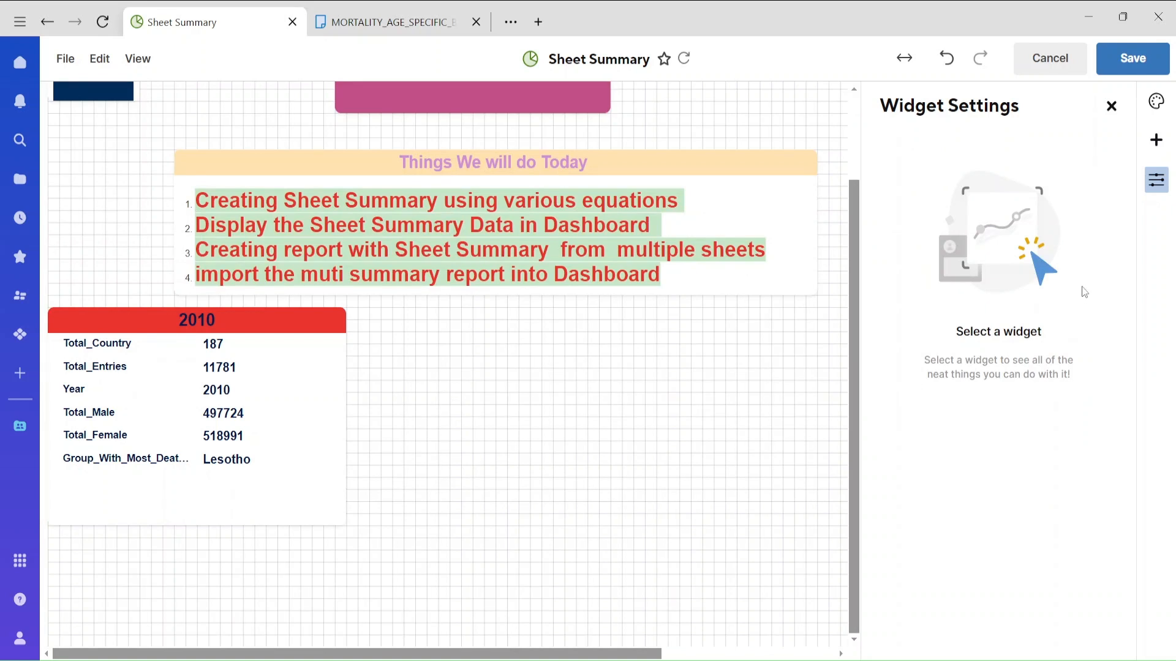
- Make the 2010 widget open the MORTALITY_AGE_SPECIFIC_BY_COUNTRY_2010 sheet as a Smartsheet item, save the dashboard and test the link
left_click(272, 338)
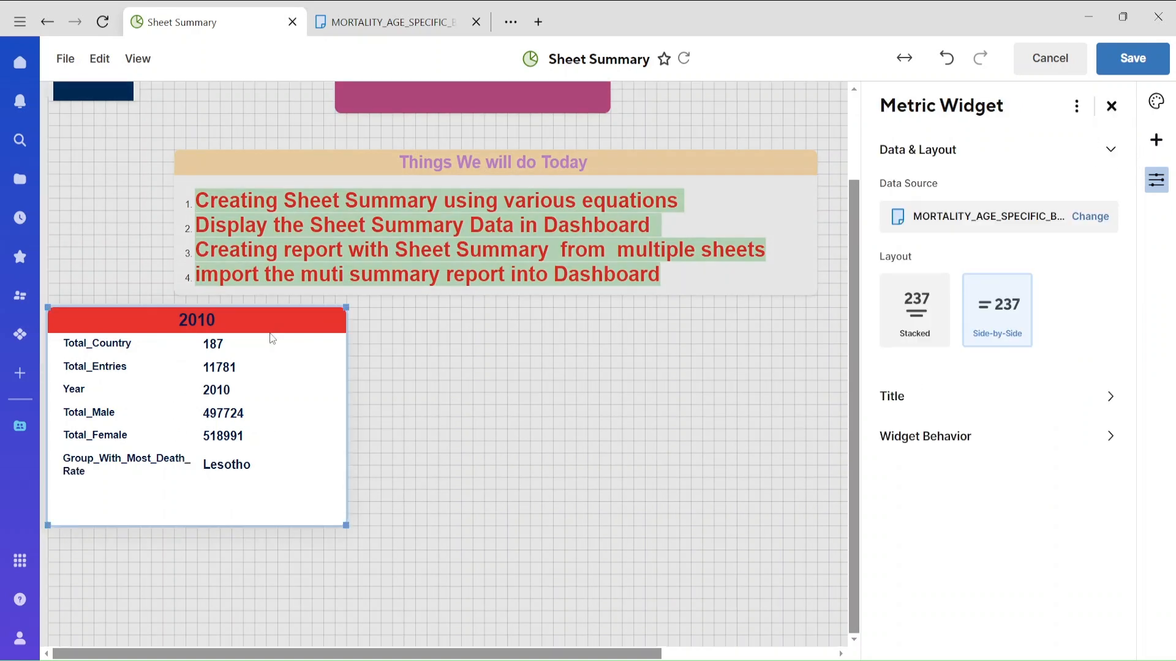
left_click(917, 439)
left_click(994, 303)
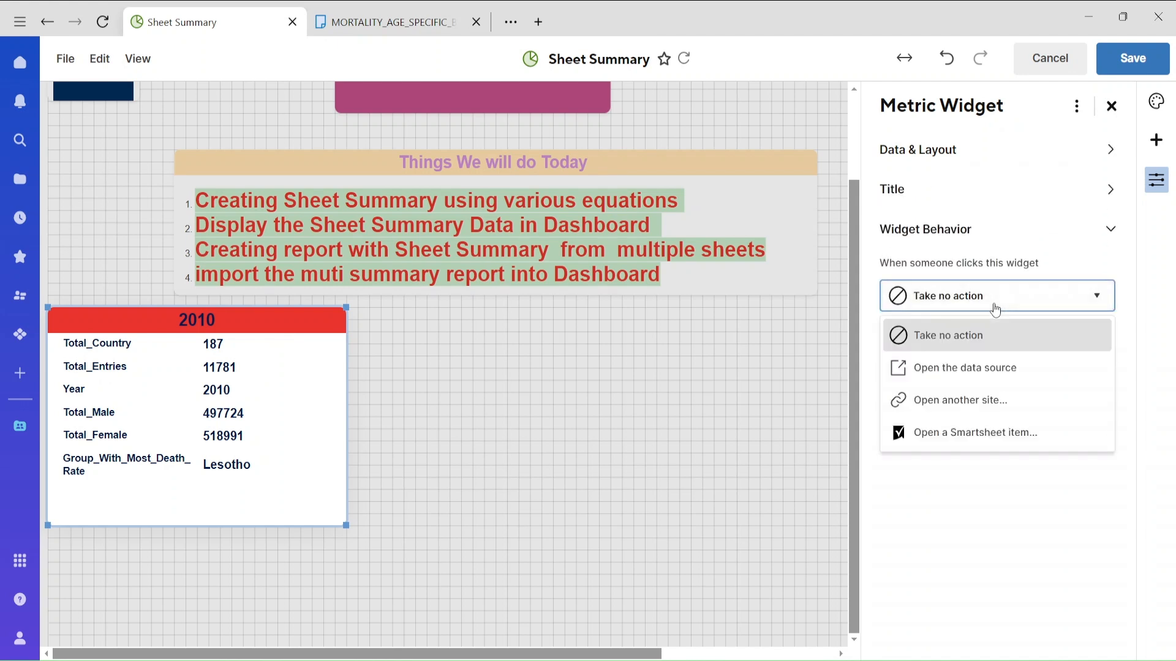
left_click(951, 435)
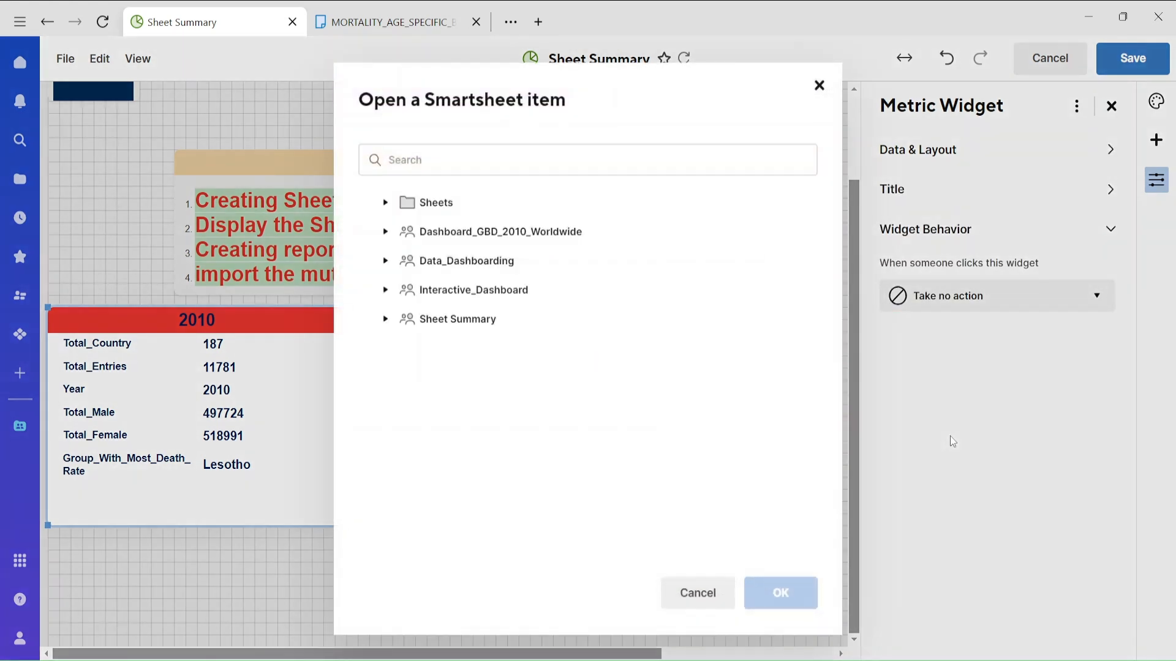
left_click(386, 319)
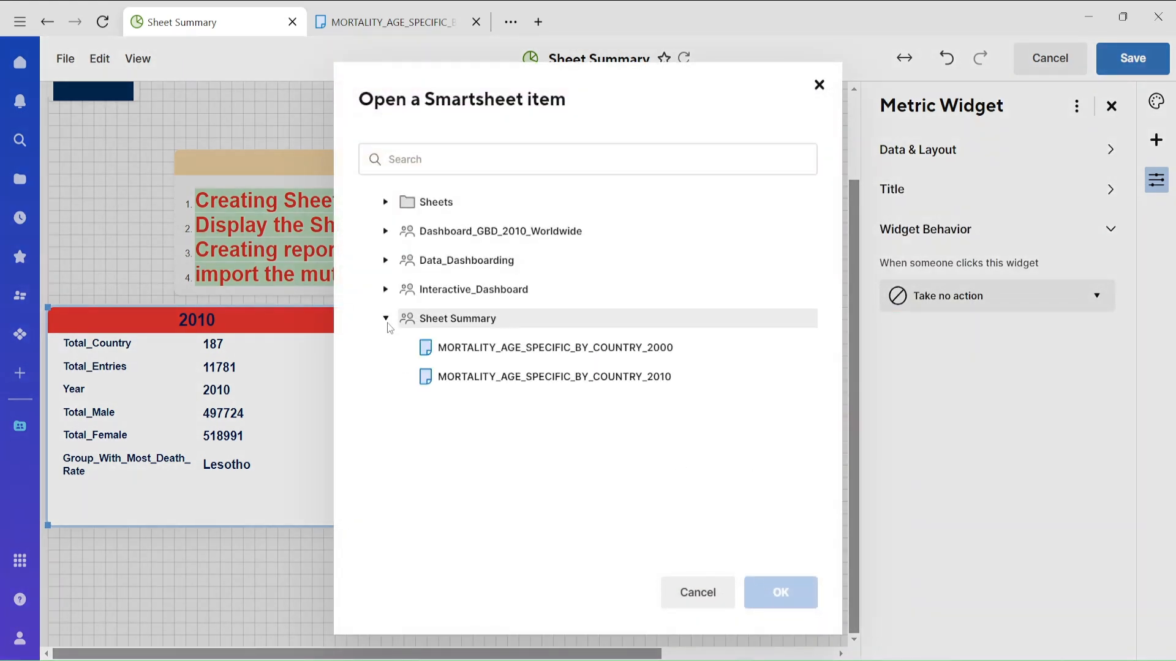
left_click(573, 381)
left_click(781, 593)
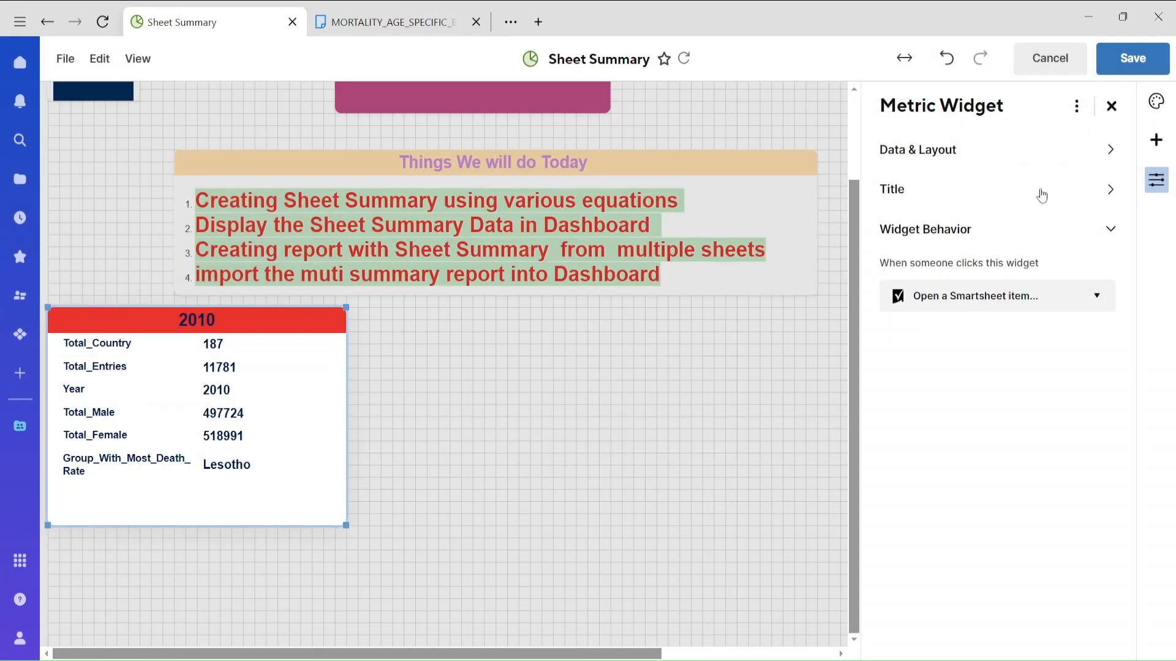
left_click(1129, 61)
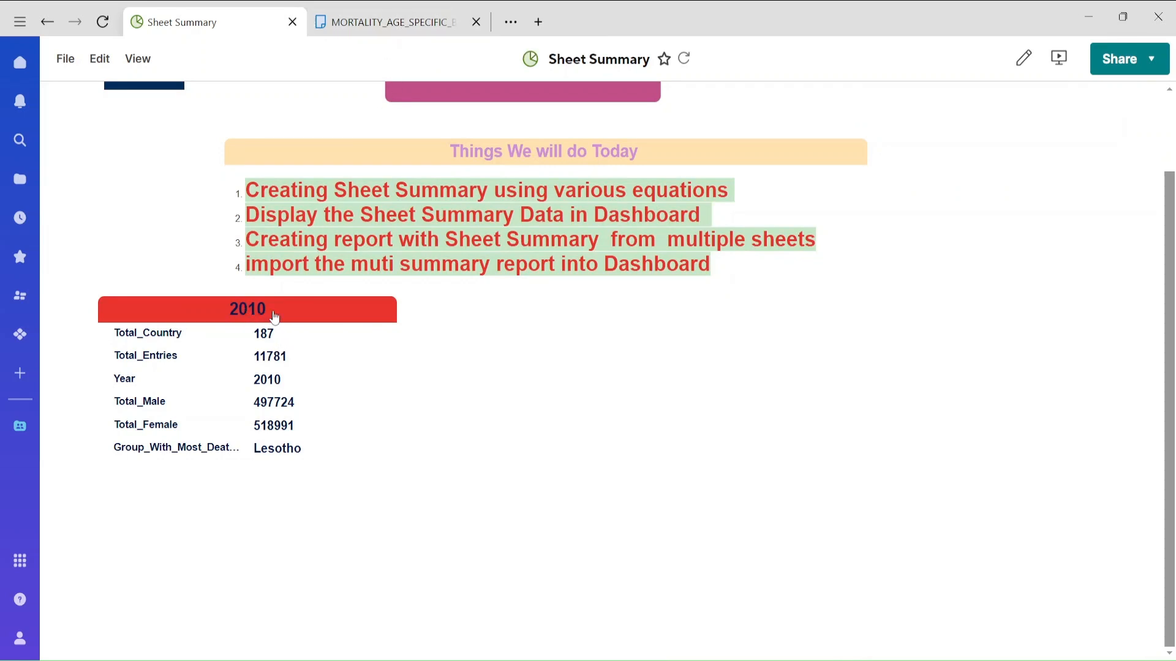
left_click(273, 316)
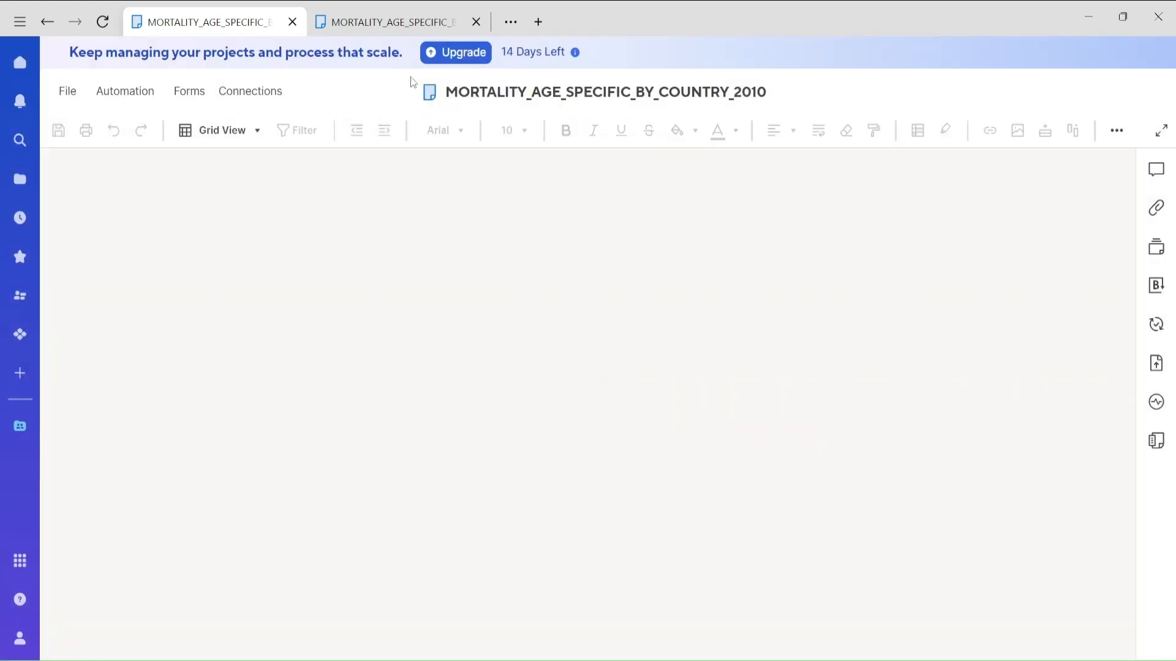
- Open the MORTALITY_AGE_SPECIFIC_BY_COUNTRY_2000 sheet from the Sheet Summary workspace, review its summary fields and close the summary
left_click(358, 23)
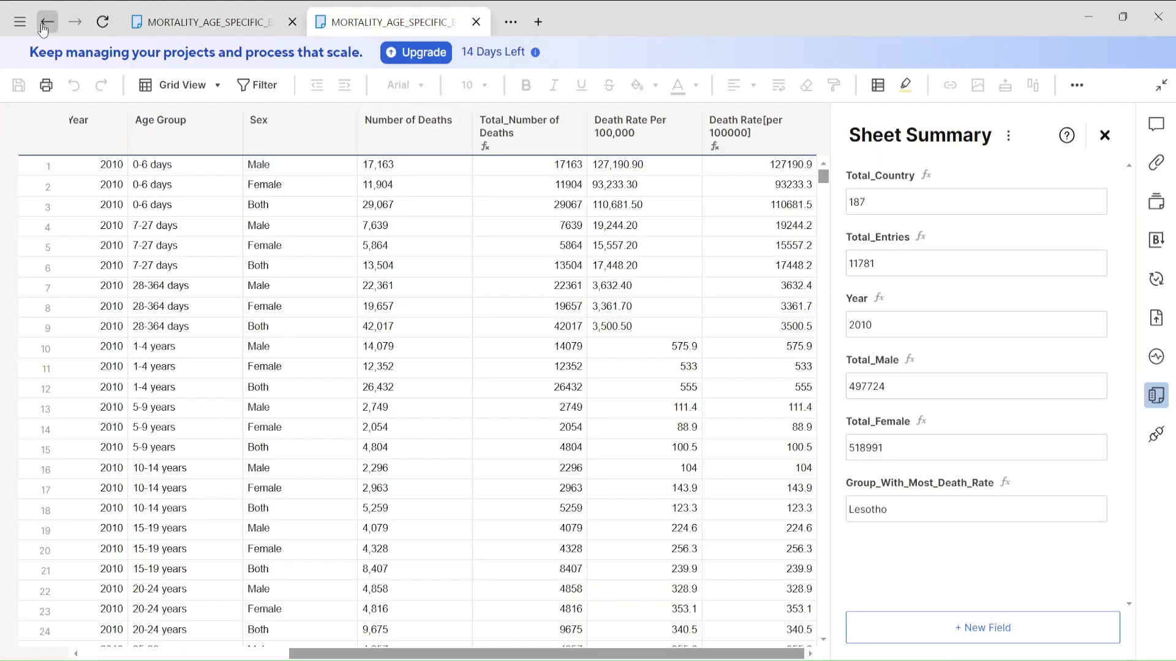
left_click(43, 28)
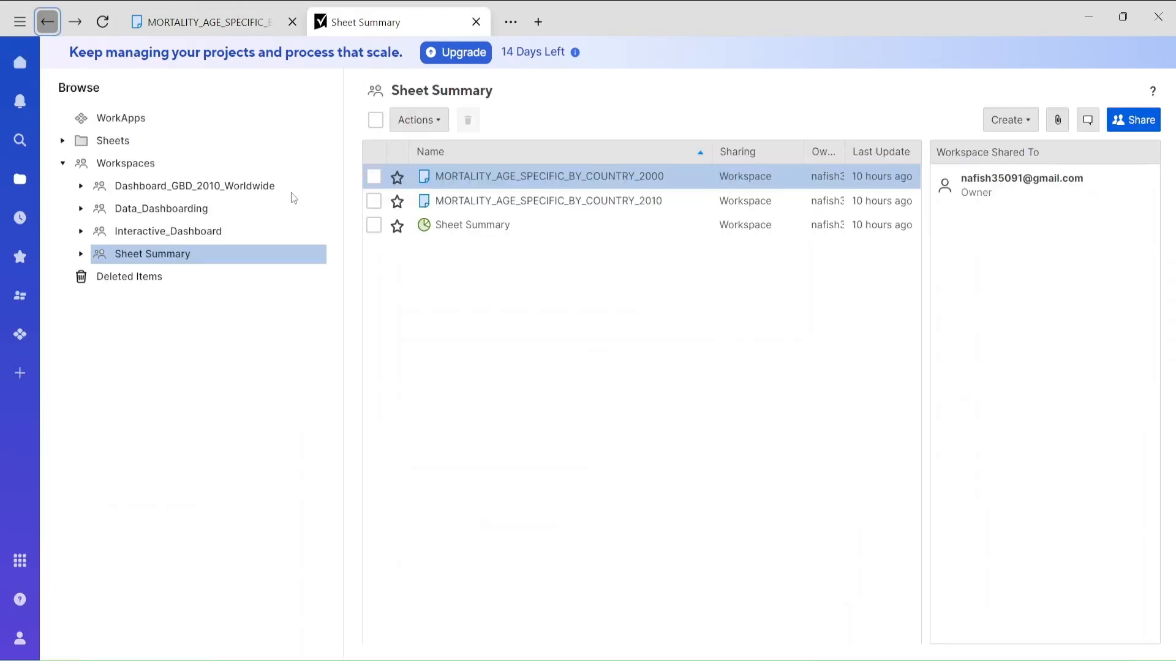
left_click(626, 179)
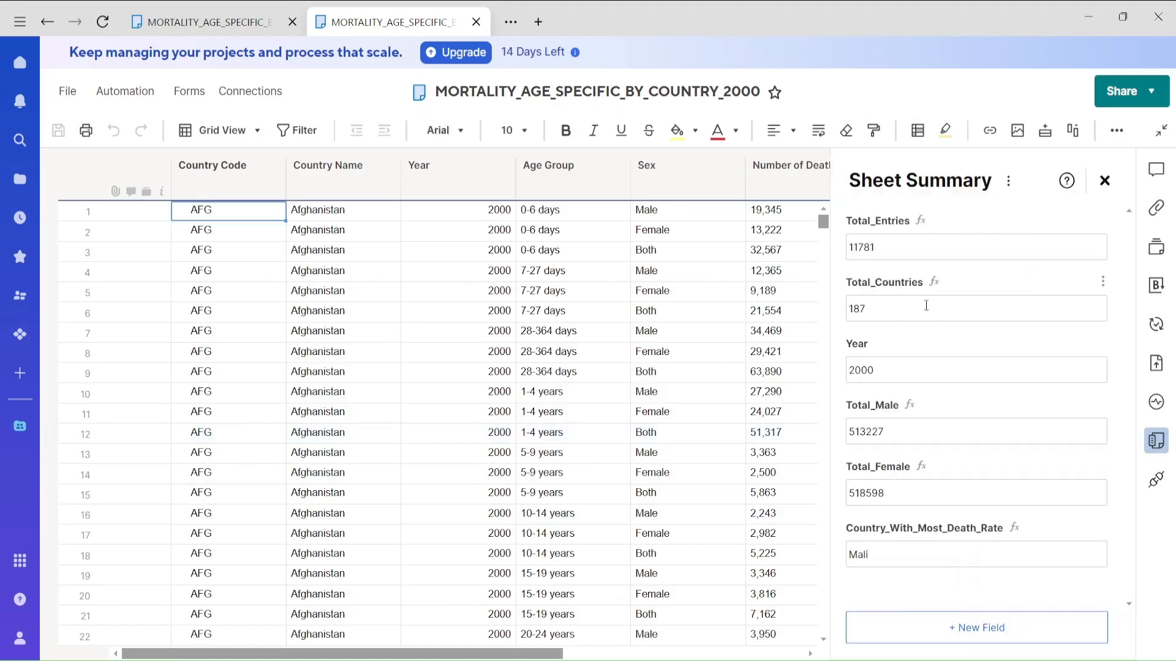
left_click(1105, 184)
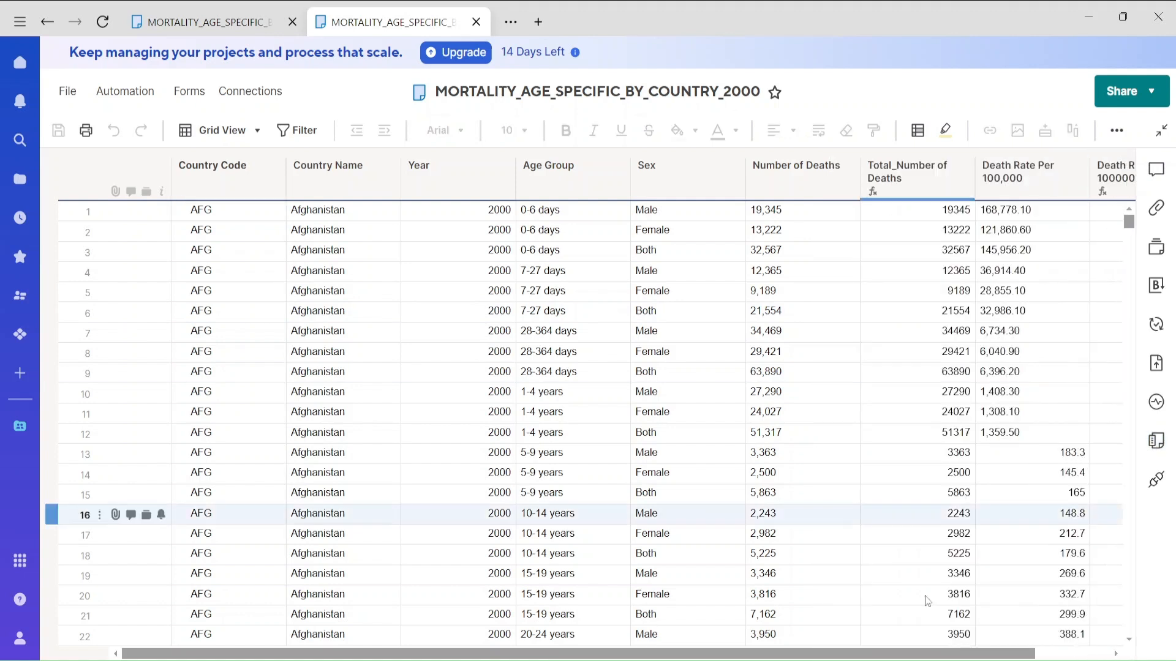
- Review the last columns and the summary fields of the MORTALITY_AGE_SPECIFIC_BY_COUNTRY_2000 sheet, and close the summary
mouse_move(926, 654)
left_mouse_down()
mouse_move(1002, 657)
mouse_move(919, 655)
left_mouse_up()
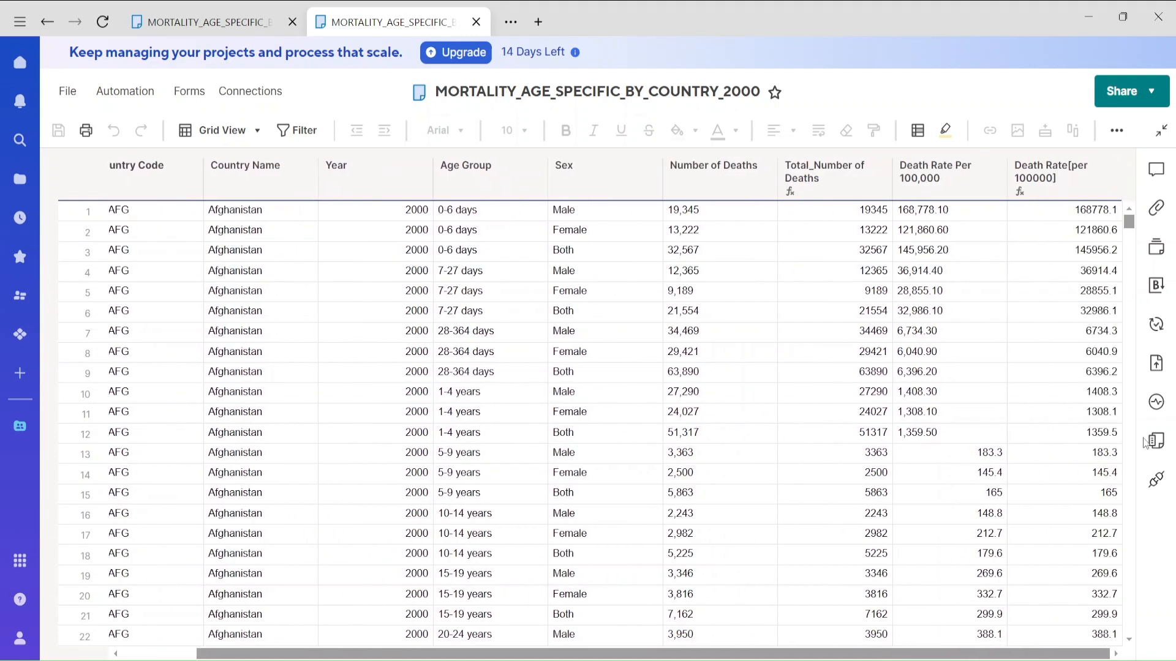
left_click(1131, 433)
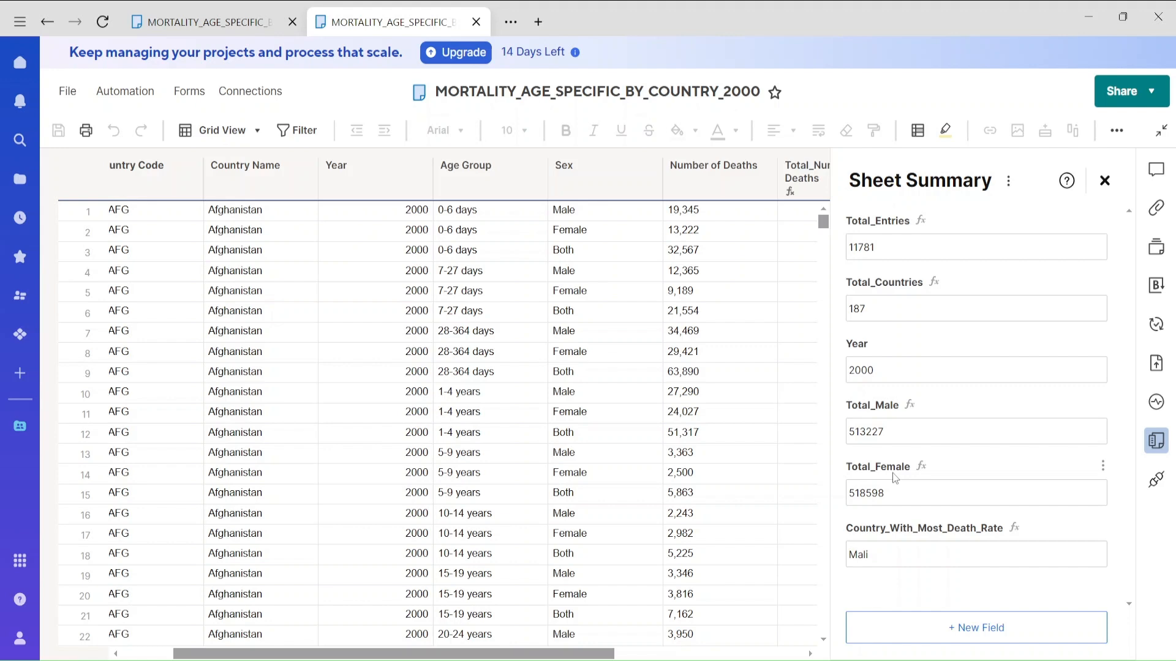
left_click(1104, 179)
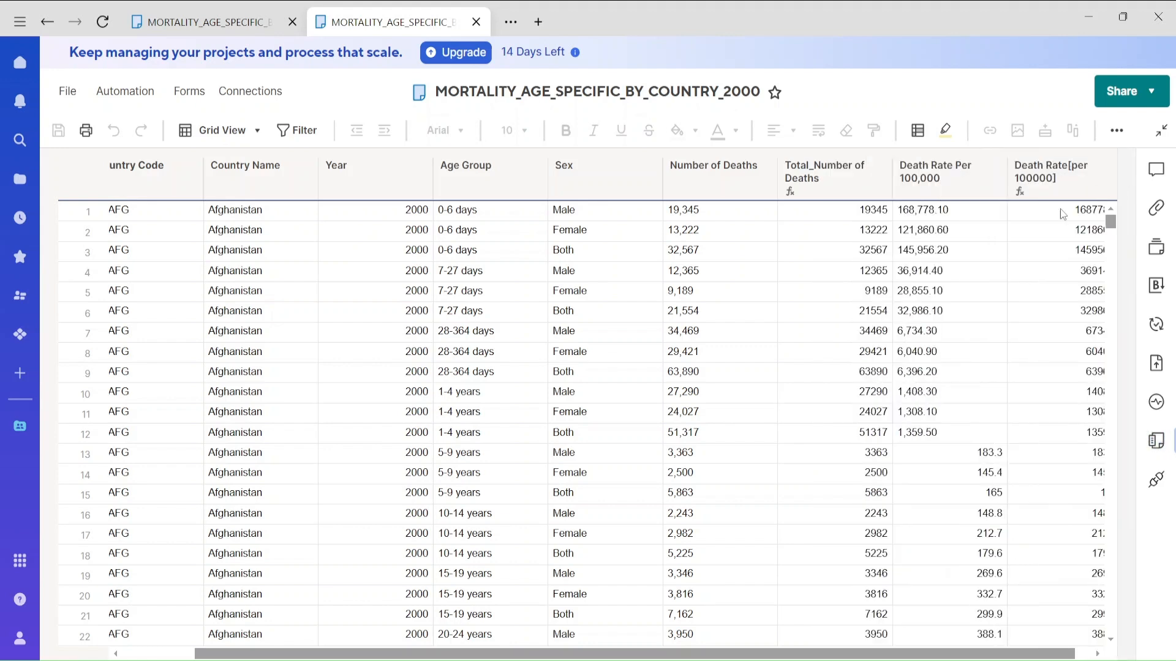
- Return from the 2010 sheet to the Sheet Summary dashboard and put the dashboard into edit mode
left_click(209, 22)
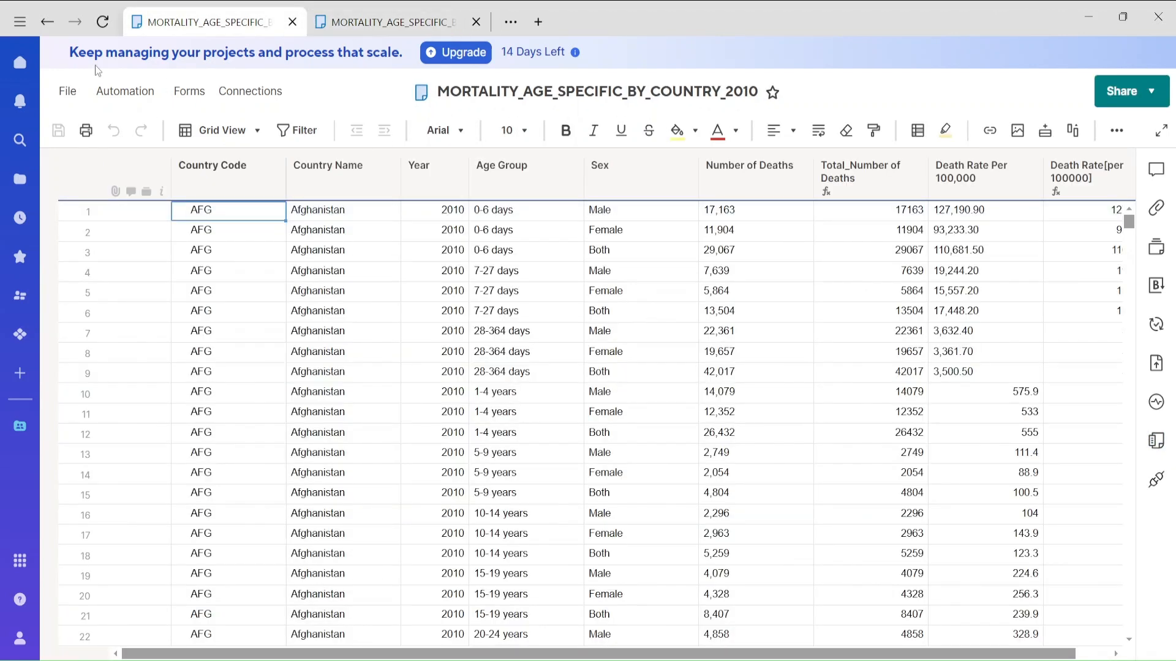
left_click(38, 24)
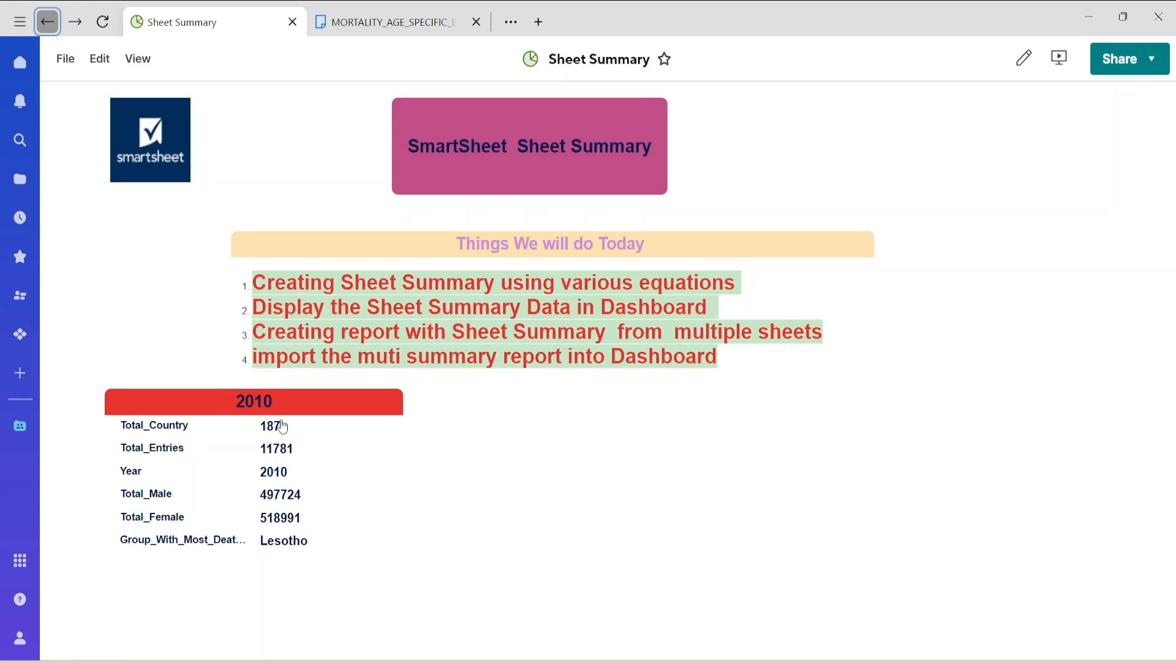
left_click(62, 61)
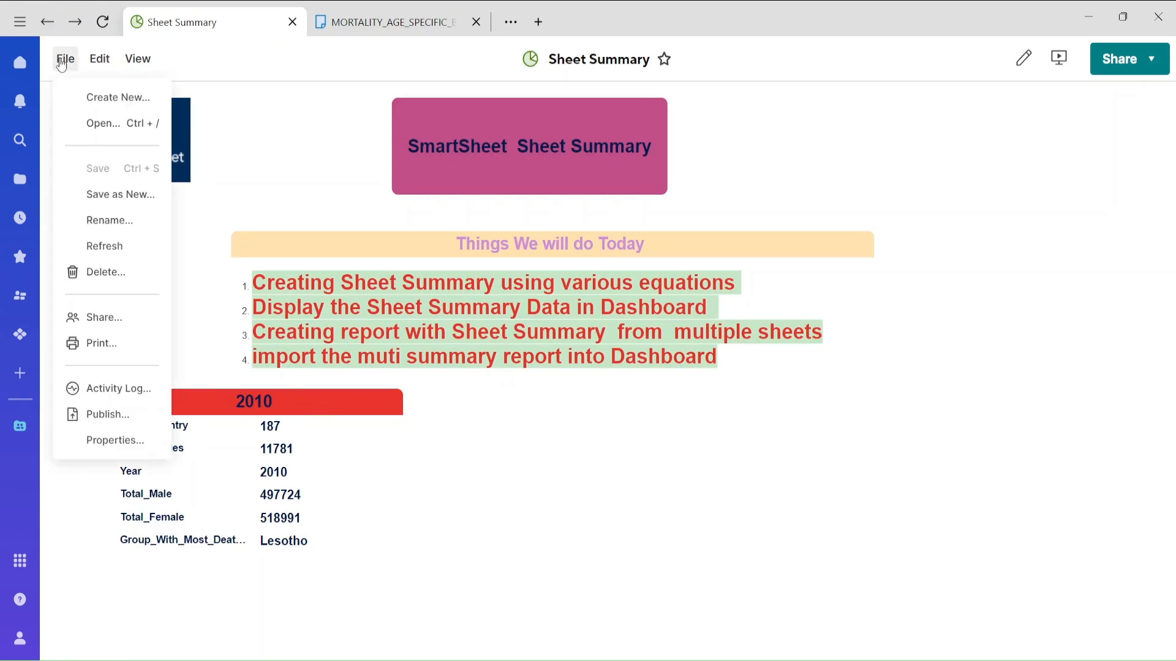
left_click(505, 469)
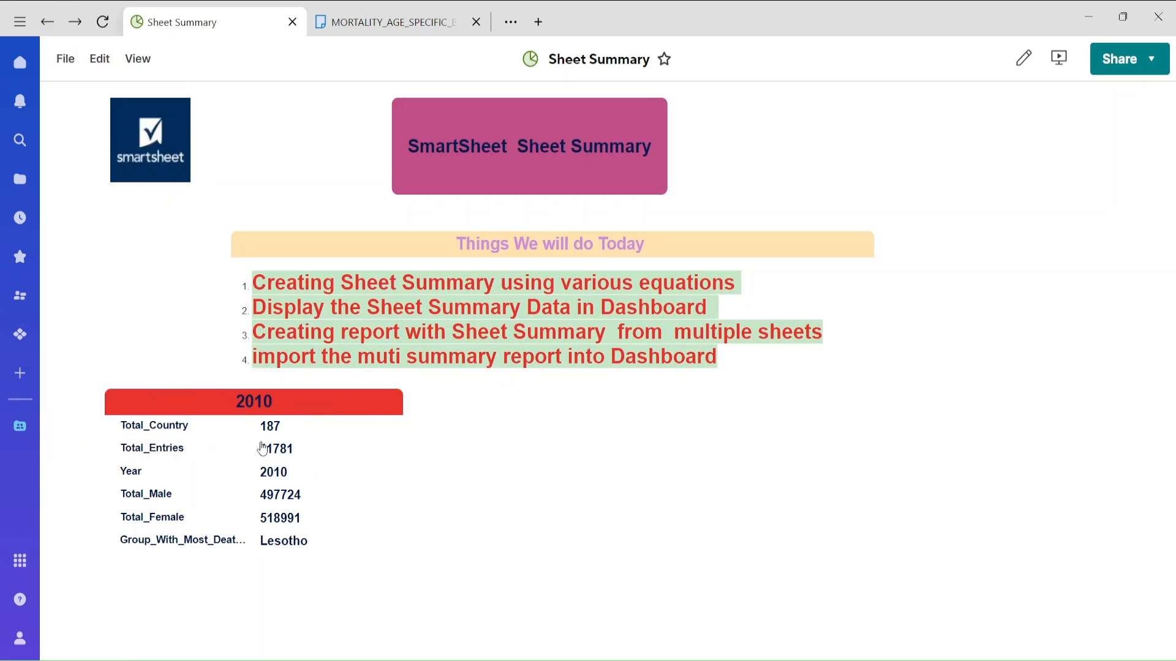
left_click(65, 59)
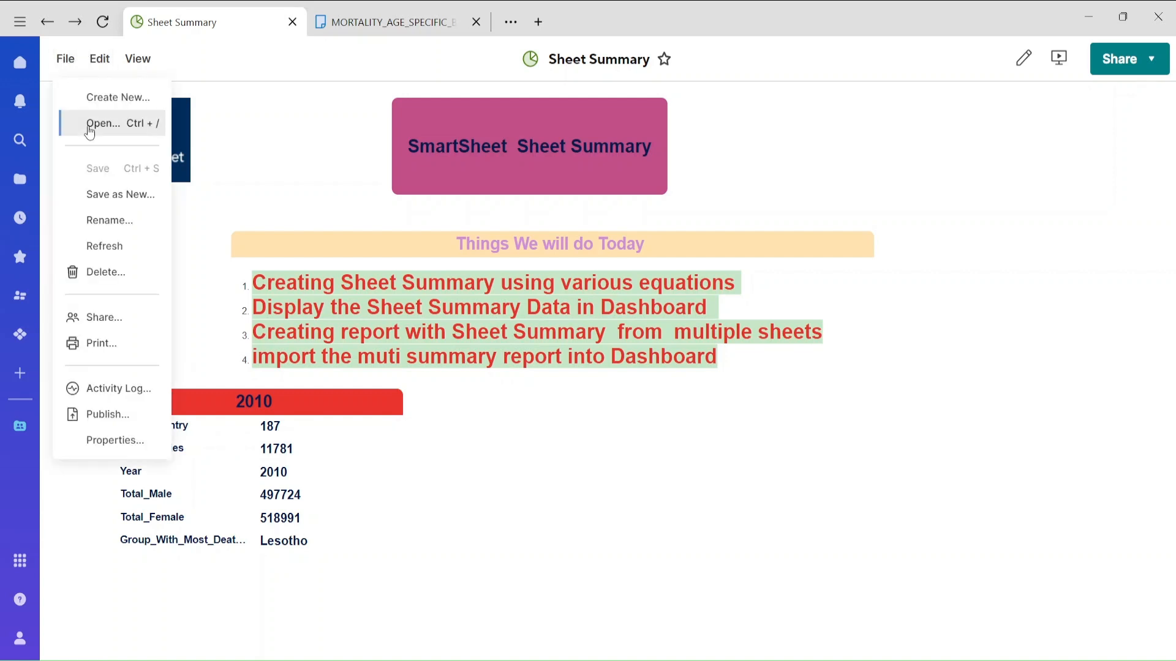
left_click(99, 59)
left_click(125, 96)
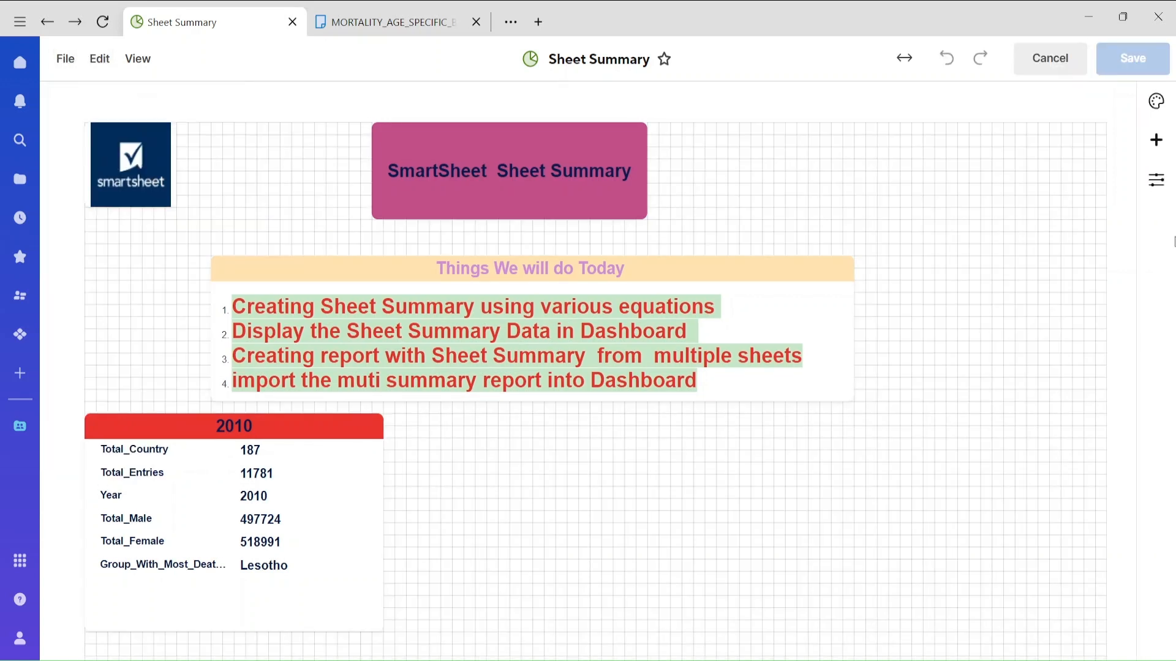
- Add a metric widget showing all sheet summary fields of MORTALITY_AGE_SPECIFIC_BY_COUNTRY_2000 from the Sheet Summary workspace
left_click(1156, 140)
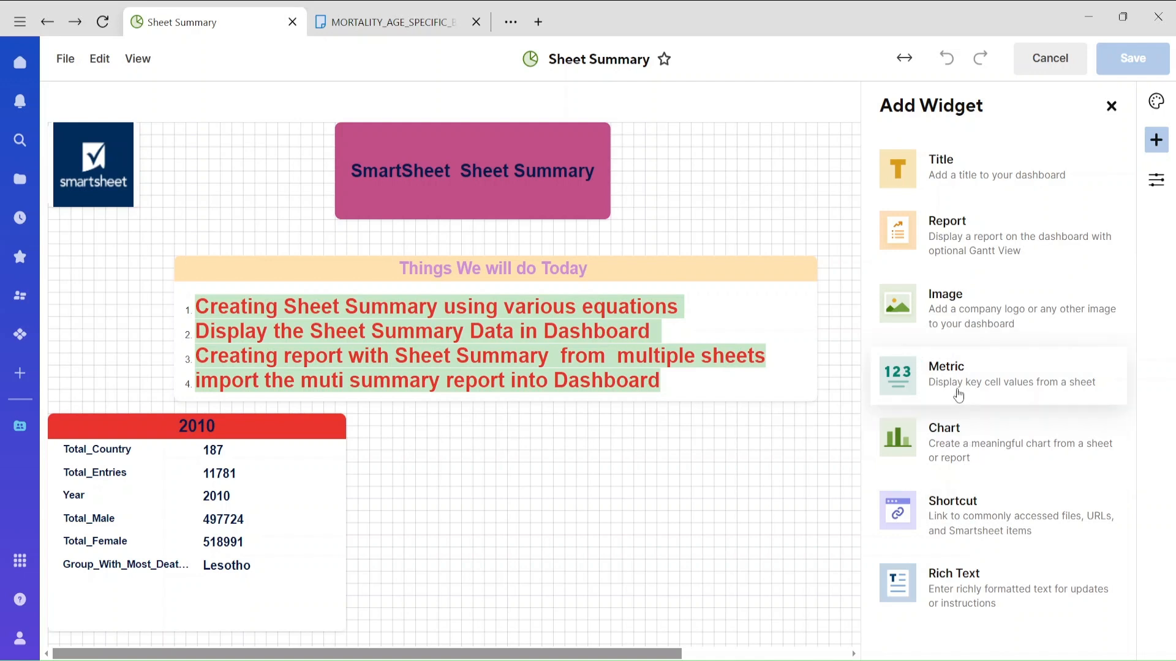
left_click(957, 393)
left_click(937, 219)
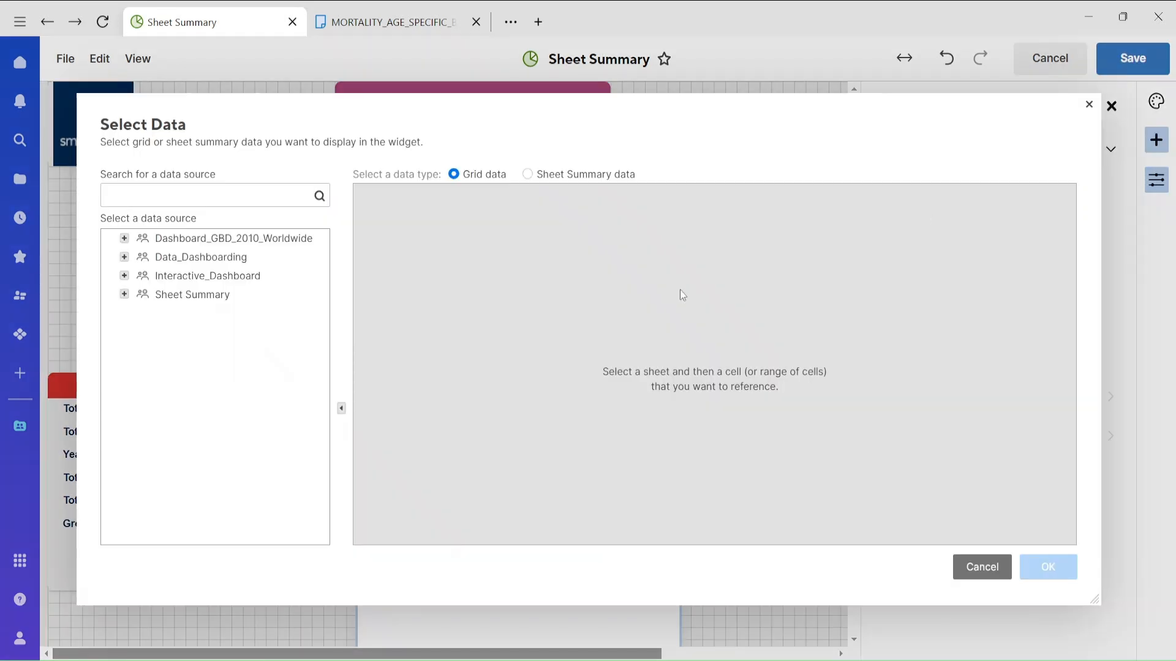
left_click(124, 295)
left_click_drag(194, 539, 324, 542)
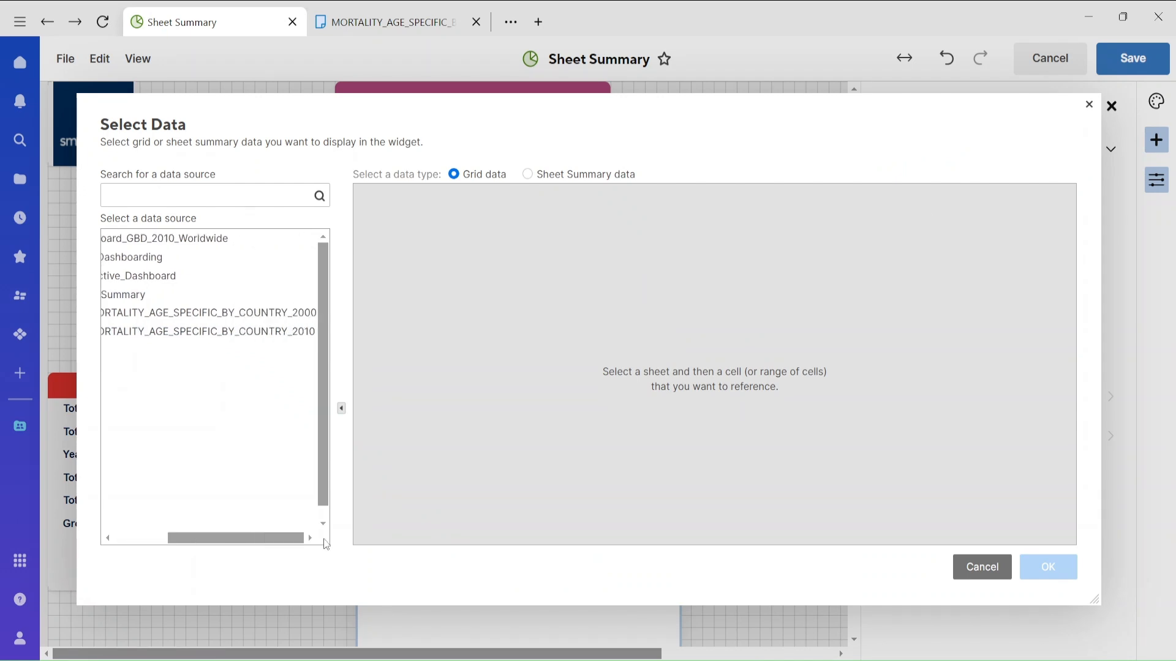
left_click(297, 316)
left_click(528, 174)
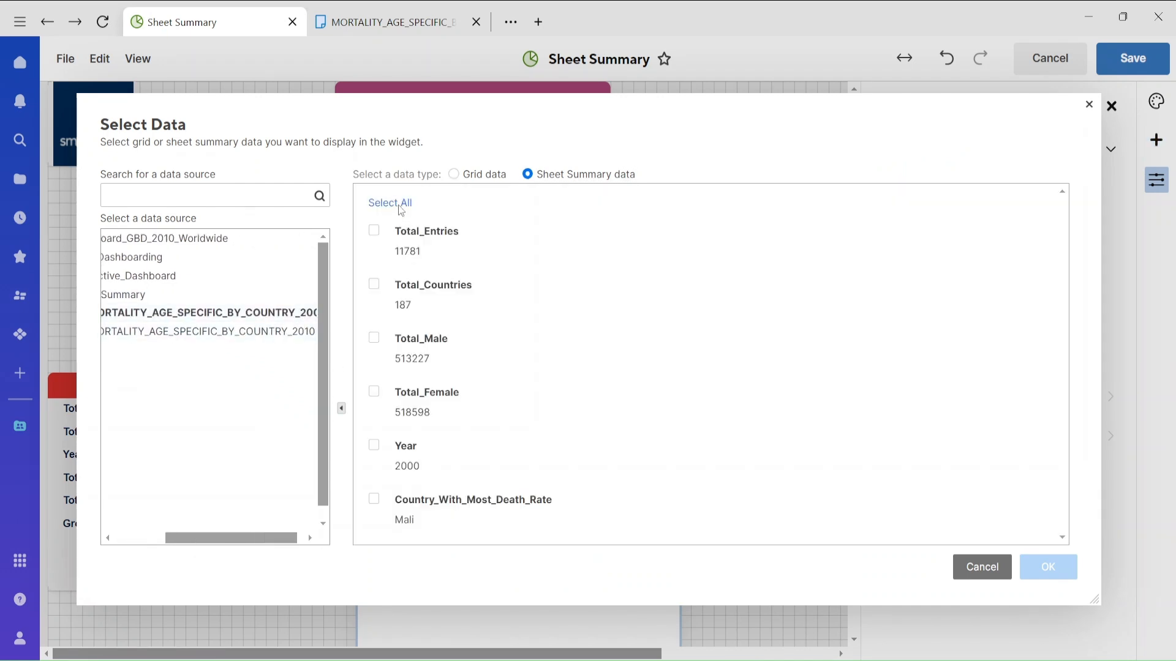
left_click(401, 208)
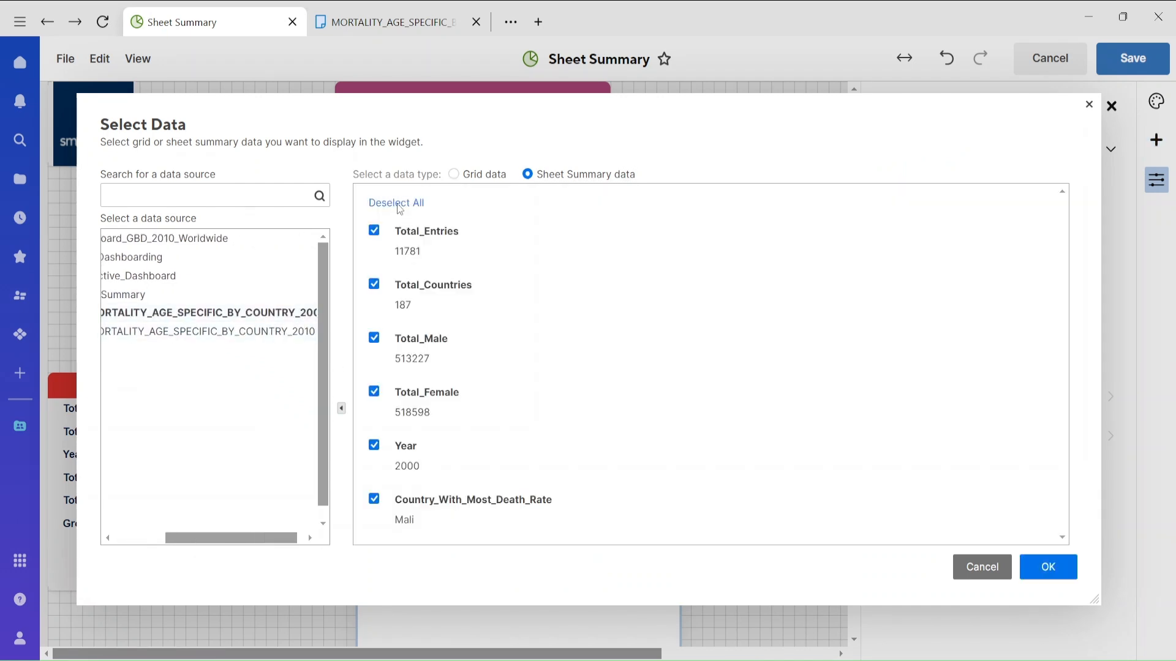
left_click(1056, 569)
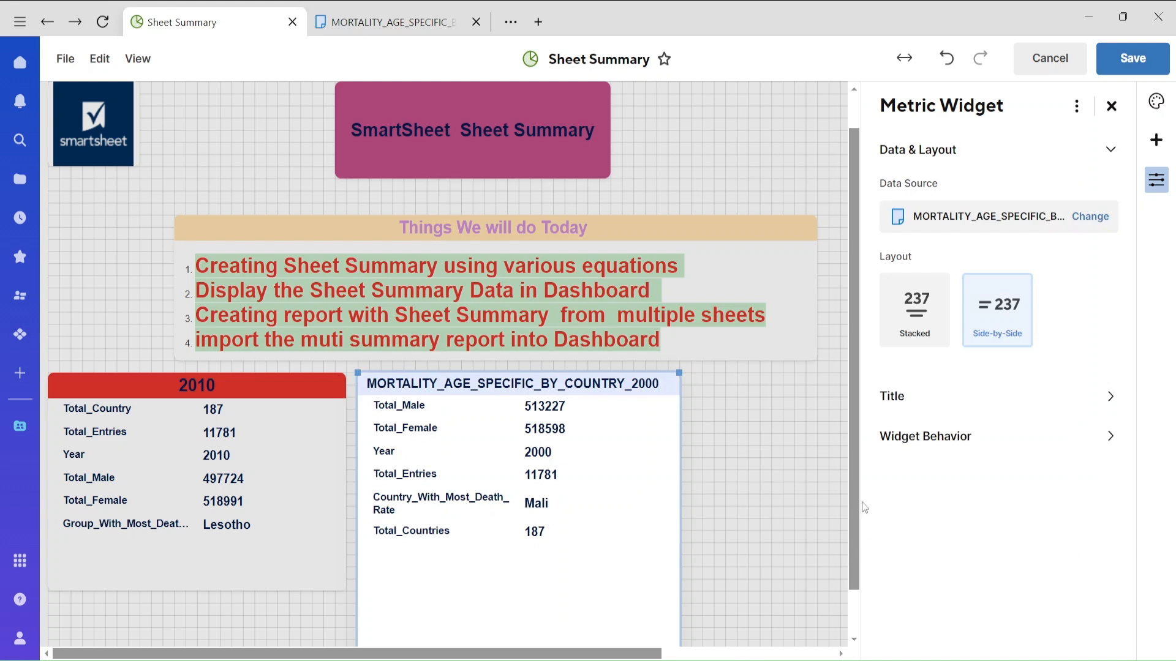
- Shorten the new metric widget's title to 2000 and centre it
left_click_drag(858, 516, 858, 559)
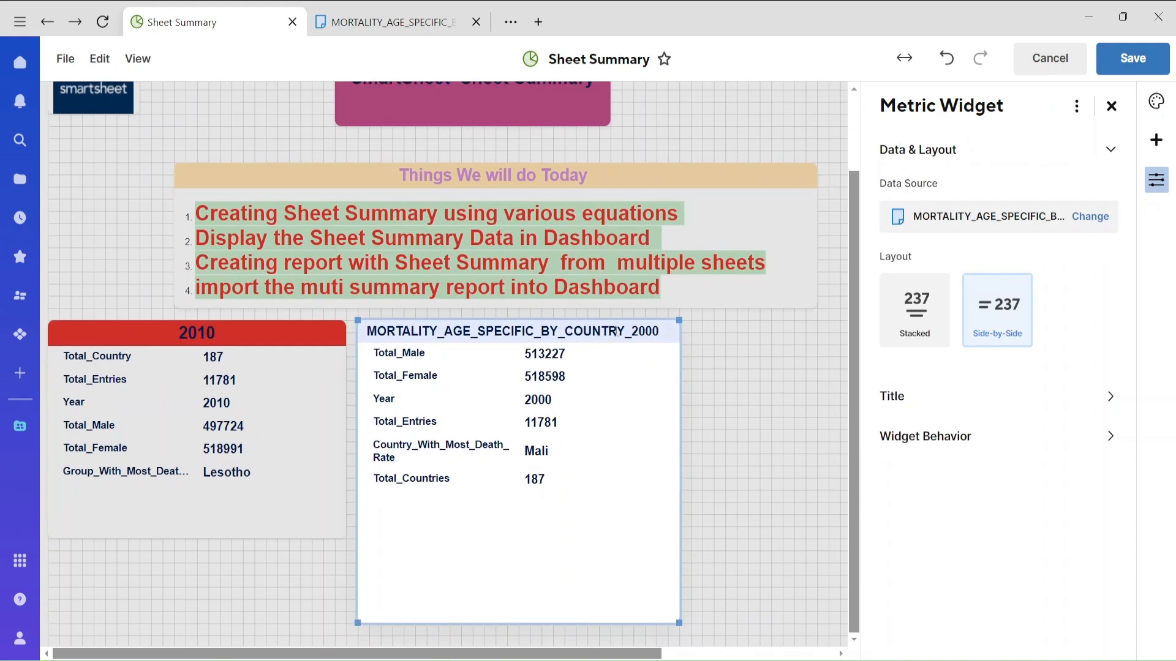
double_click(614, 332)
left_click_drag(631, 334, 367, 333)
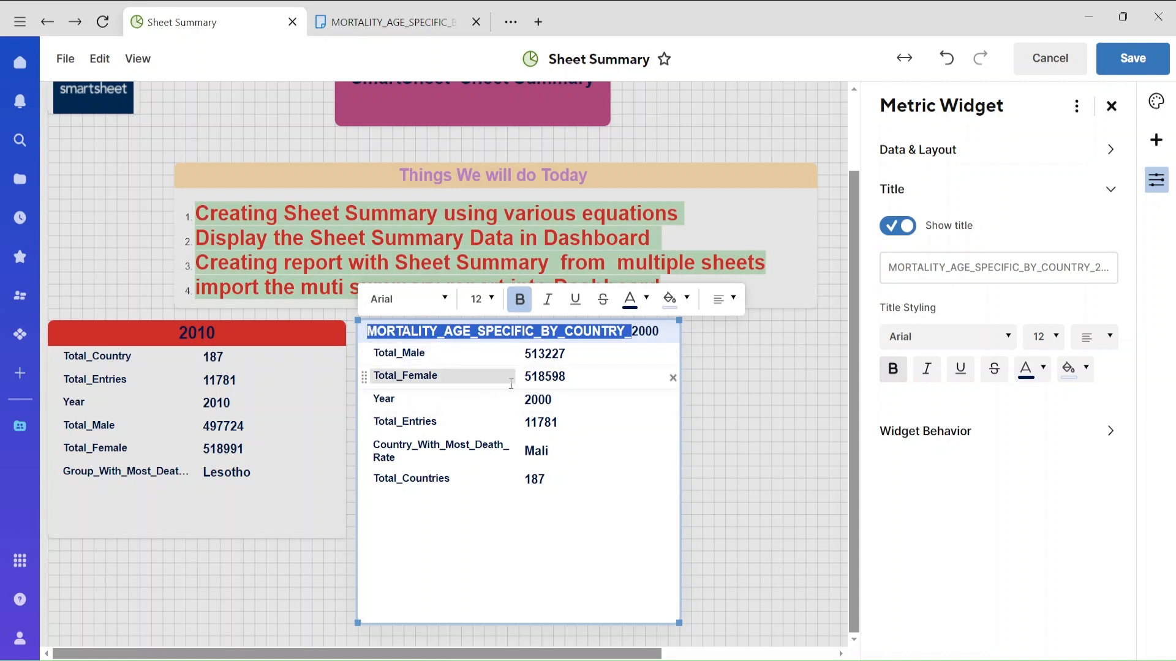
key("BackSpace")
left_click(724, 299)
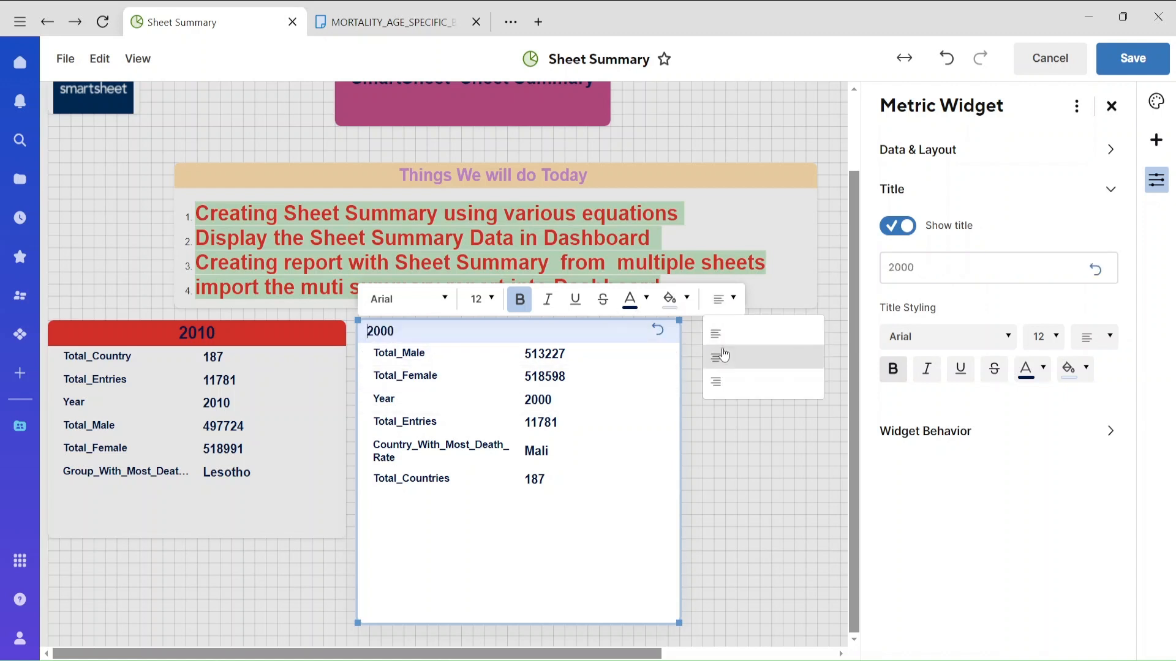
left_click(723, 356)
- Format the 2000 widget's title with font size 16 and a green background, and make the widget wider and as tall as the 2010 widget
left_click(490, 300)
left_click(475, 456)
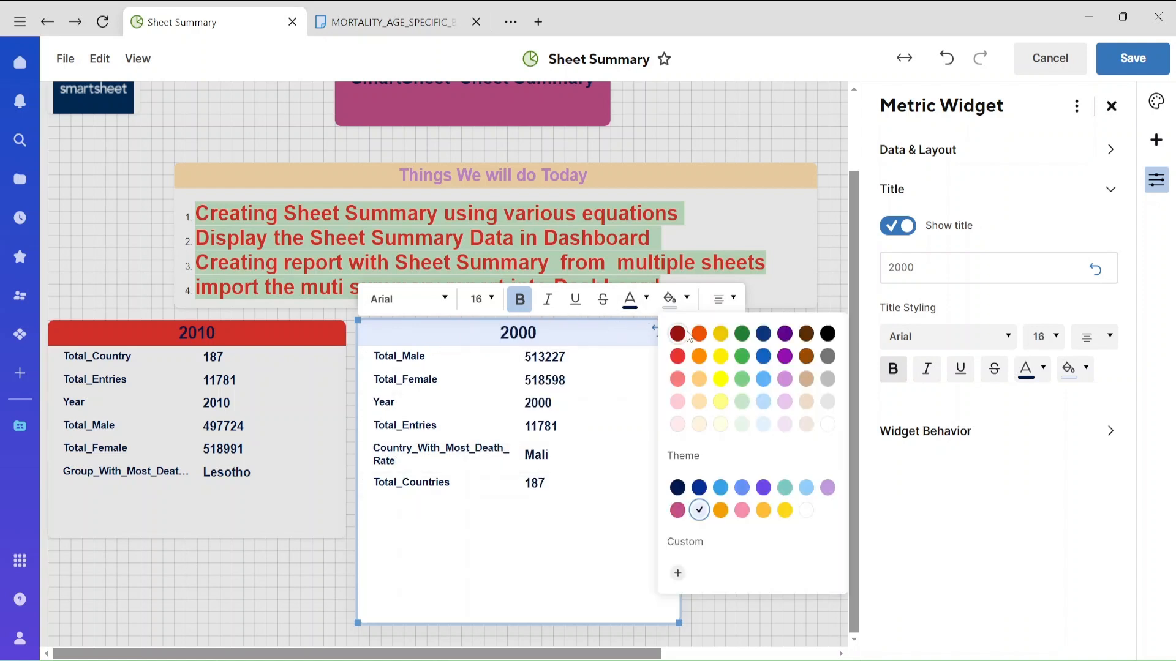
left_click(680, 301)
left_click(741, 357)
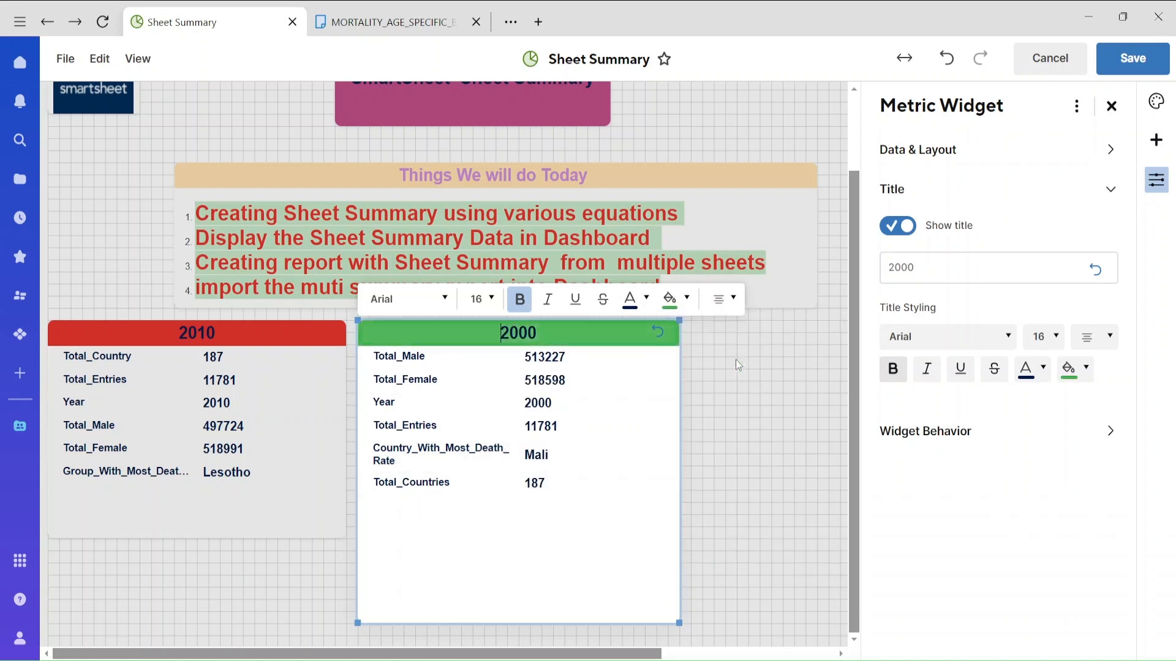
left_click(755, 392)
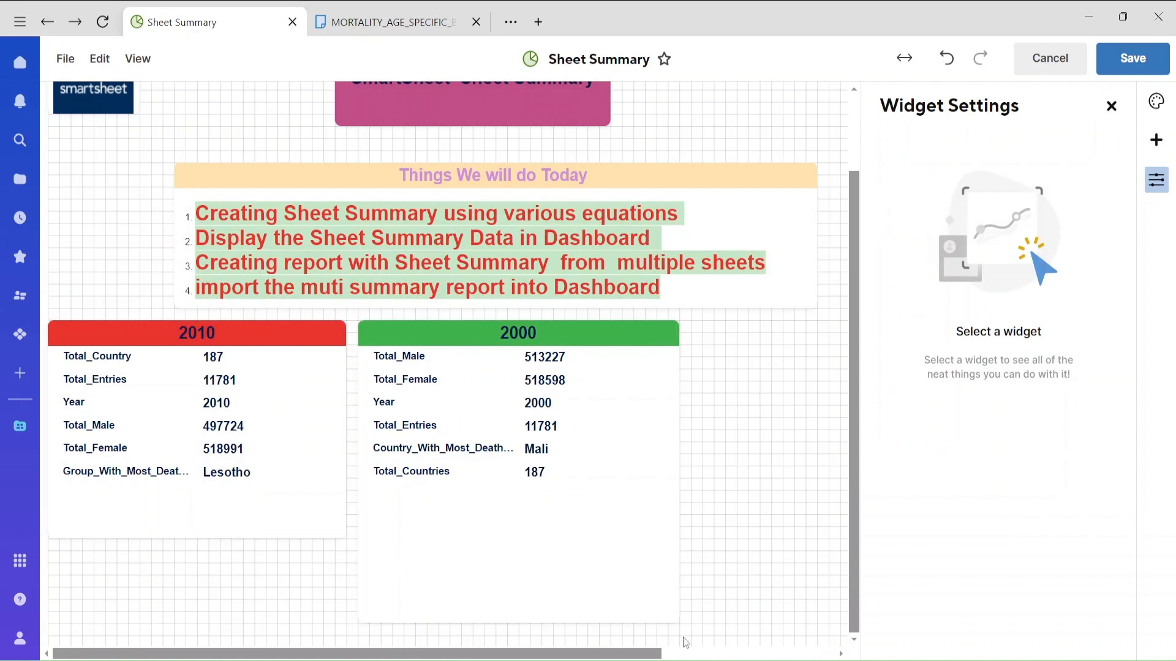
mouse_move(678, 617)
left_click_drag(679, 626, 735, 539)
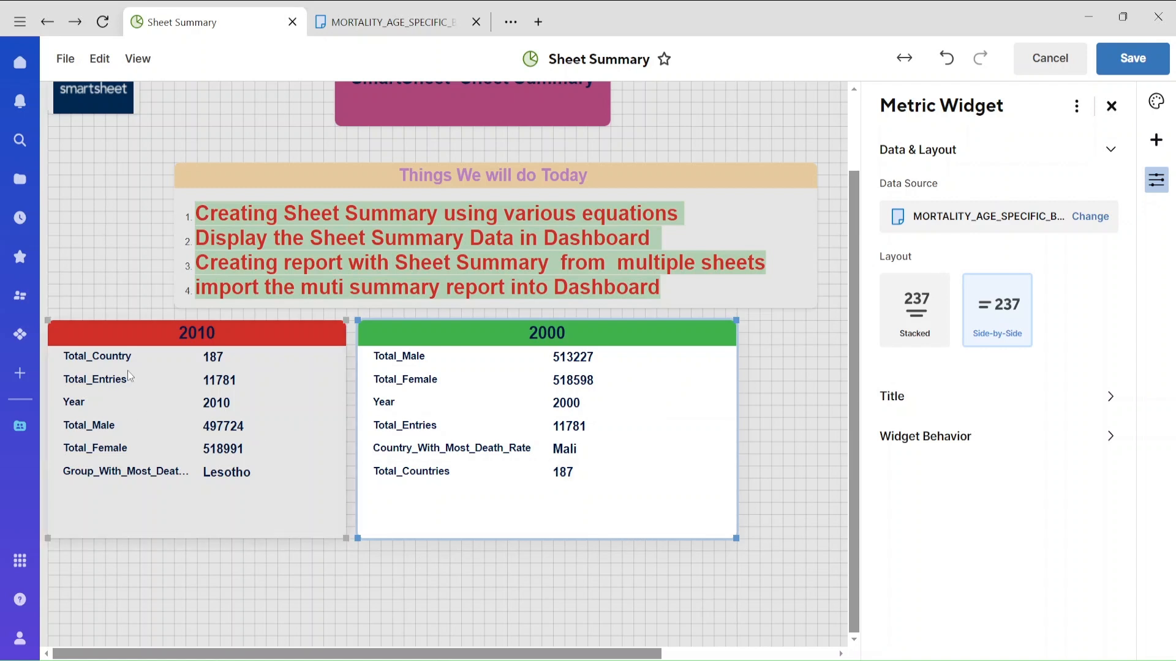
- Open the summary of the MORTALITY_AGE_SPECIFIC_BY_COUNTRY_2000 sheet, look at the Total_Entries field's options and return to the dashboard
left_click(384, 29)
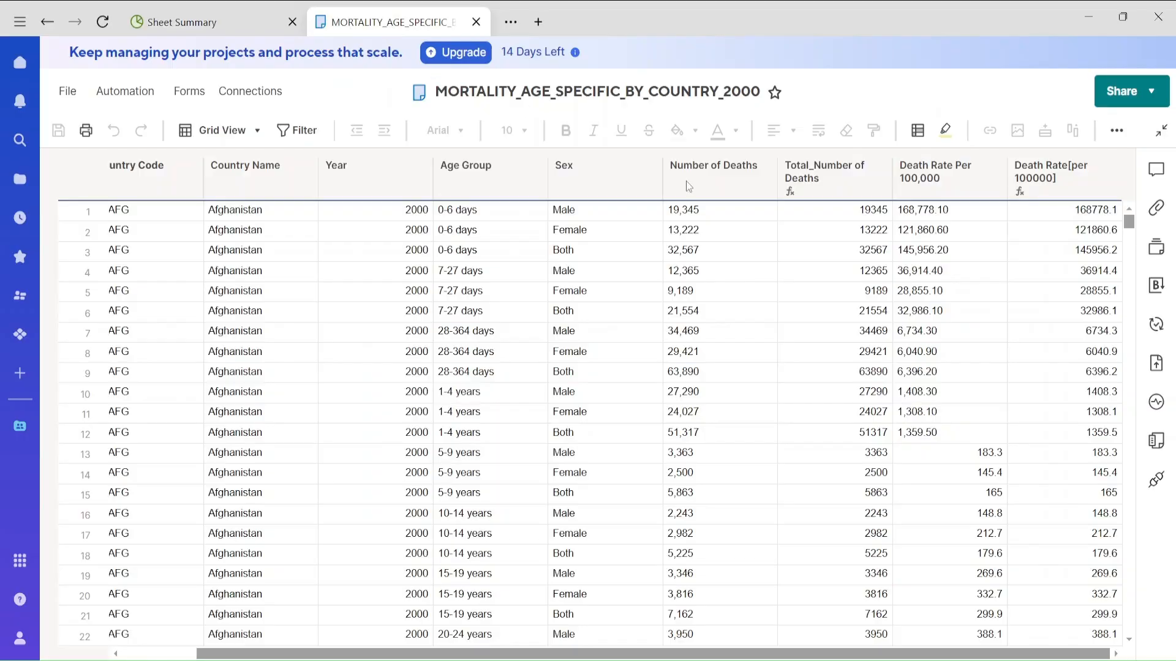
left_click(1156, 441)
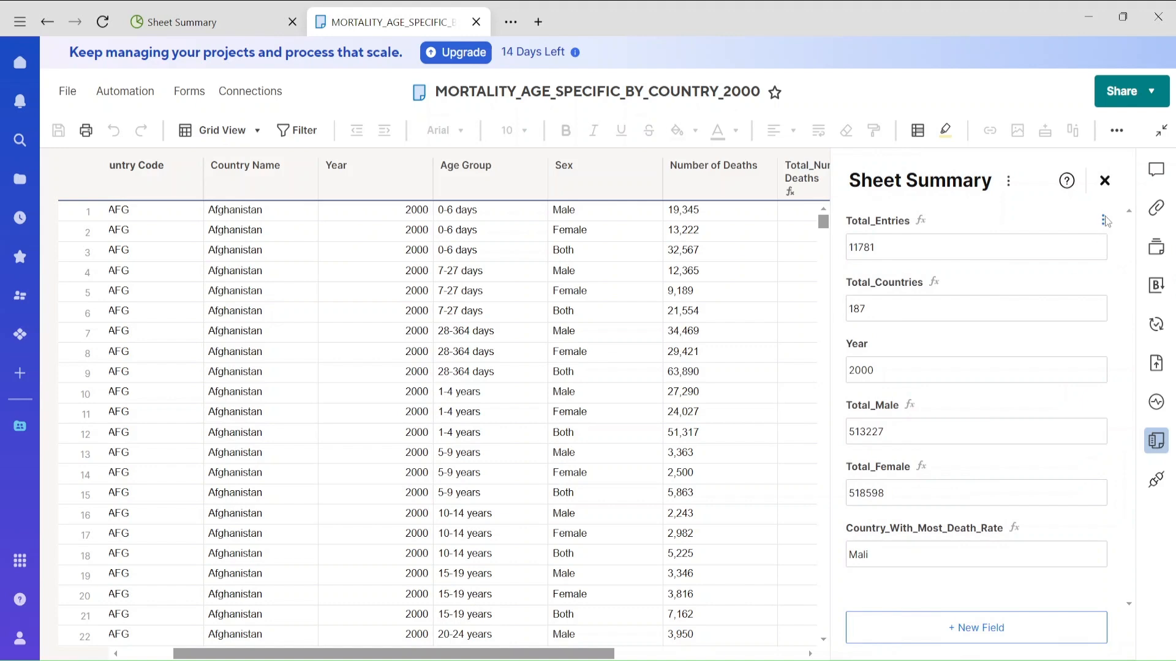
left_click(1104, 218)
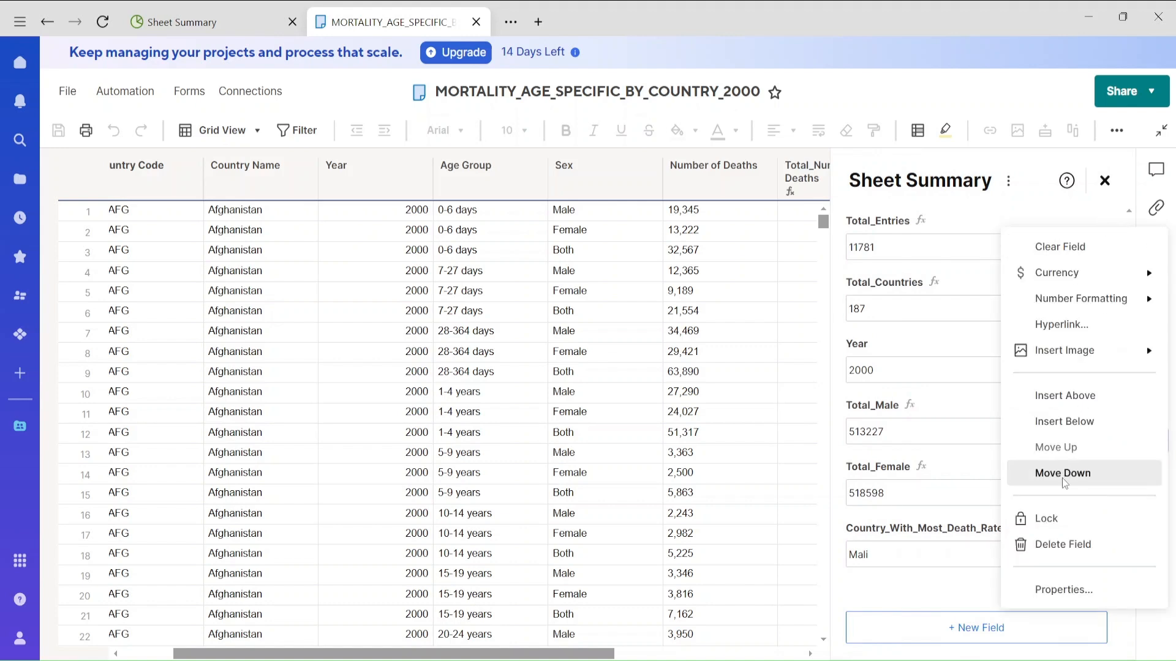
left_click(224, 22)
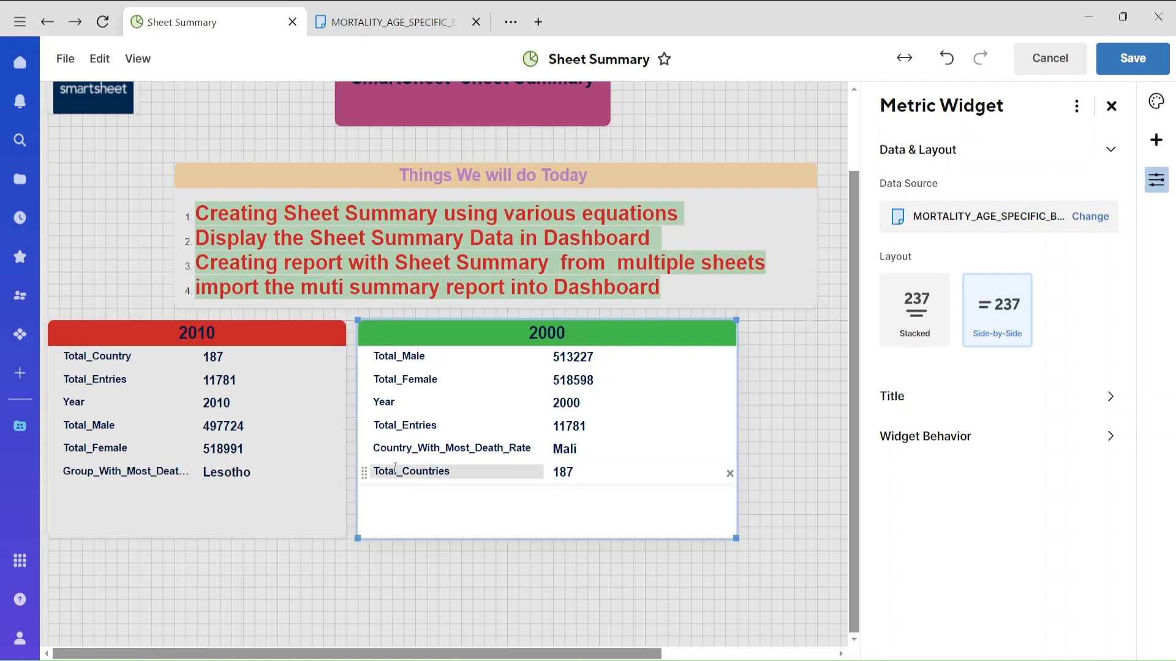
- Reorder the 2000 widget's metrics to Total_Countries, Total_Entries, Year, Total_Male, Total_Female and Country_With_Most_Death_Rate
double_click(414, 475)
mouse_move(364, 475)
left_mouse_down()
mouse_move(366, 450)
mouse_move(375, 465)
left_mouse_up()
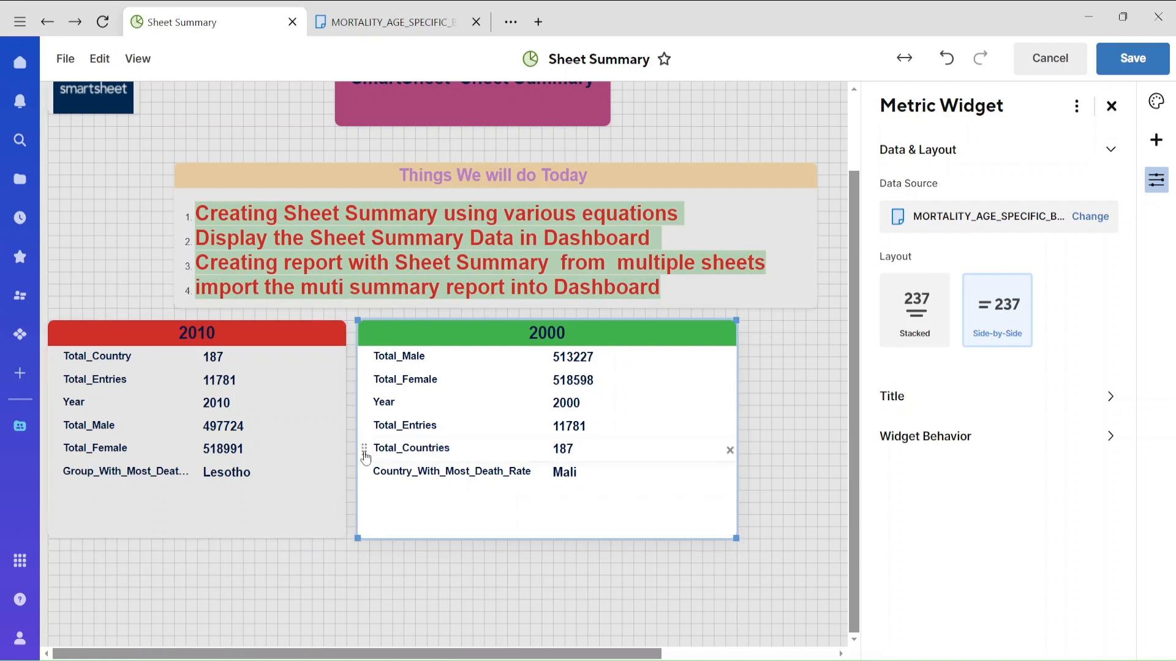
left_click_drag(365, 450, 369, 361)
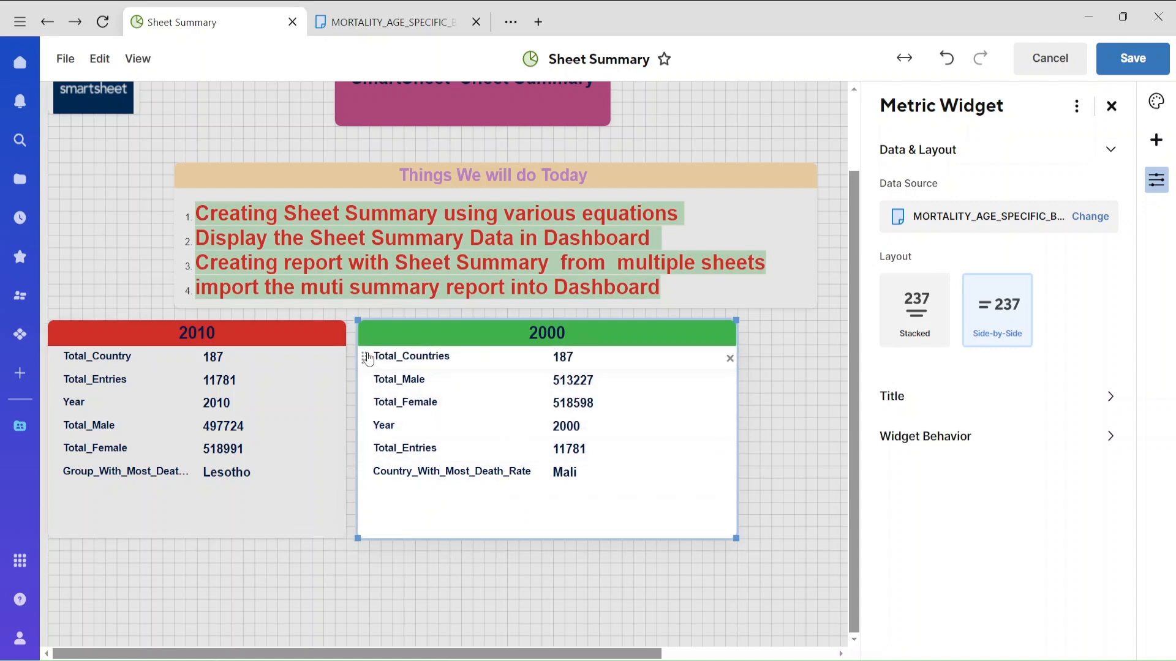
left_click_drag(365, 449, 367, 381)
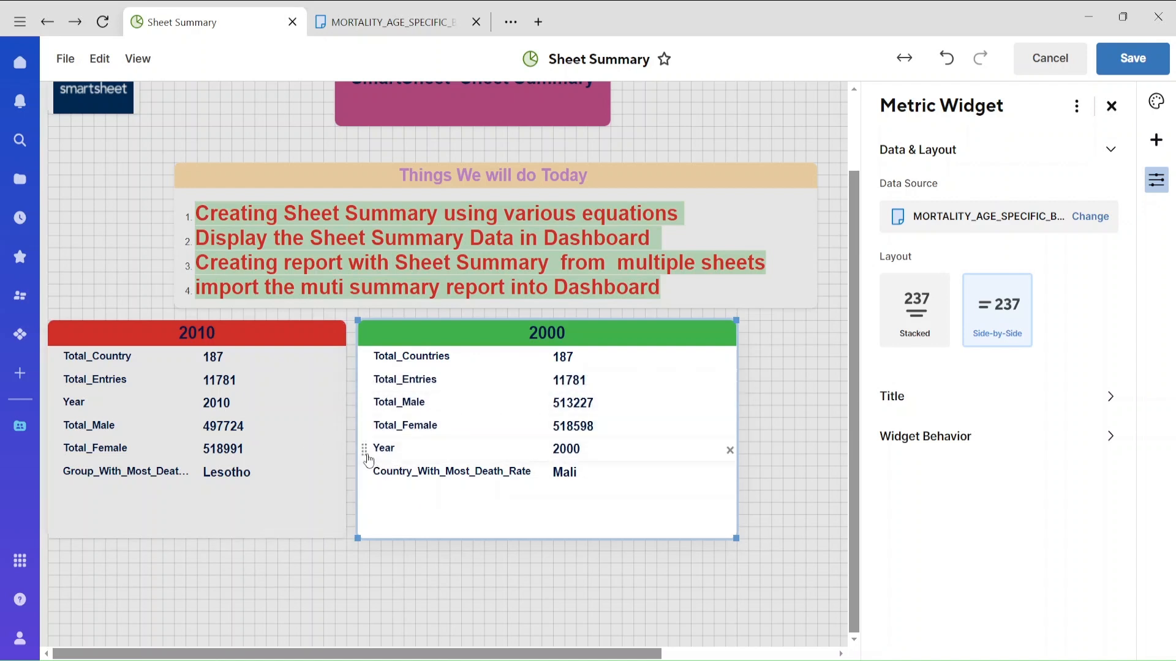
left_click_drag(365, 449, 366, 405)
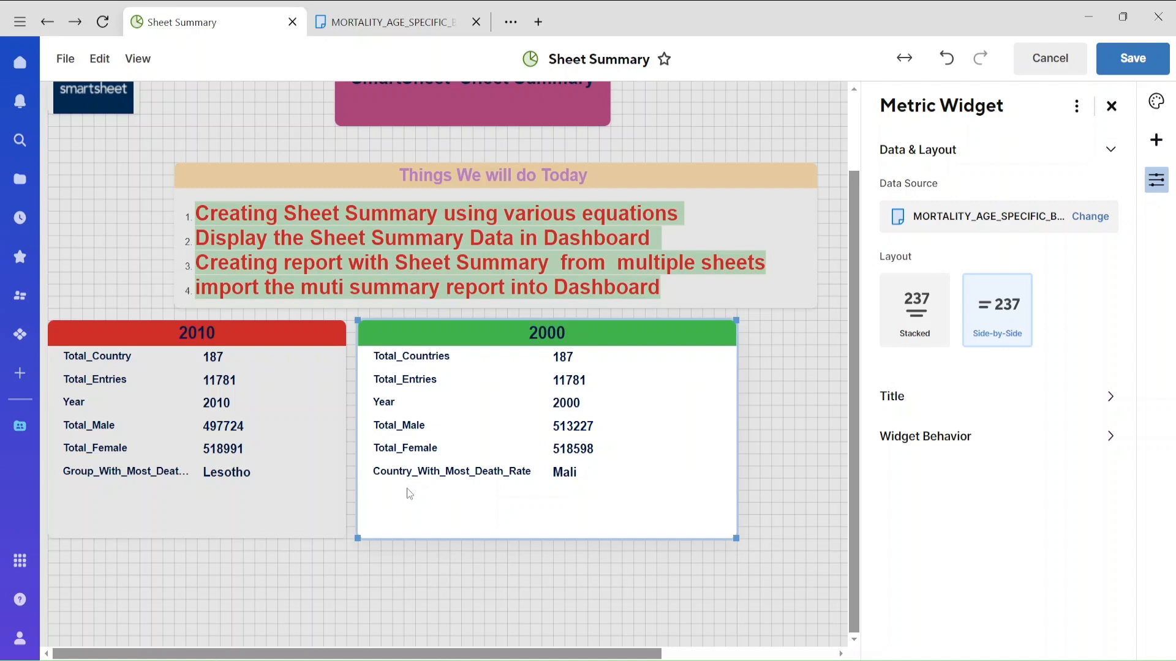
- Rename the Total_Countries summary field of the MORTALITY_AGE_SPECIFIC_BY_COUNTRY_2000 sheet to Total_Country
left_click(473, 358)
left_click(461, 362)
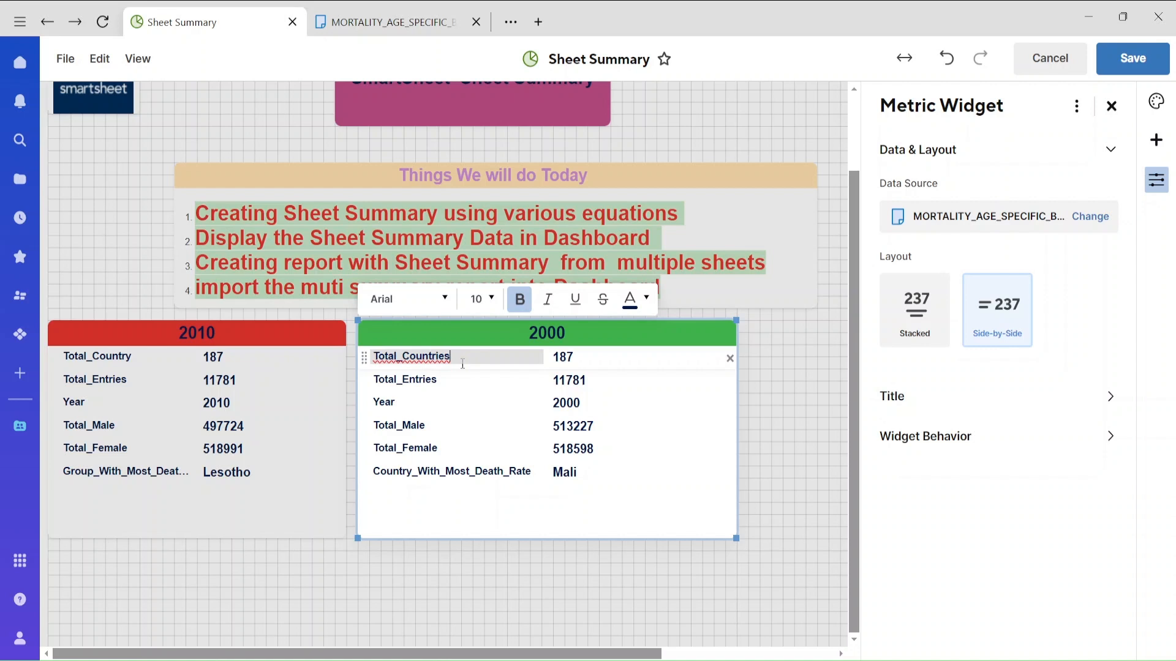
left_click(393, 25)
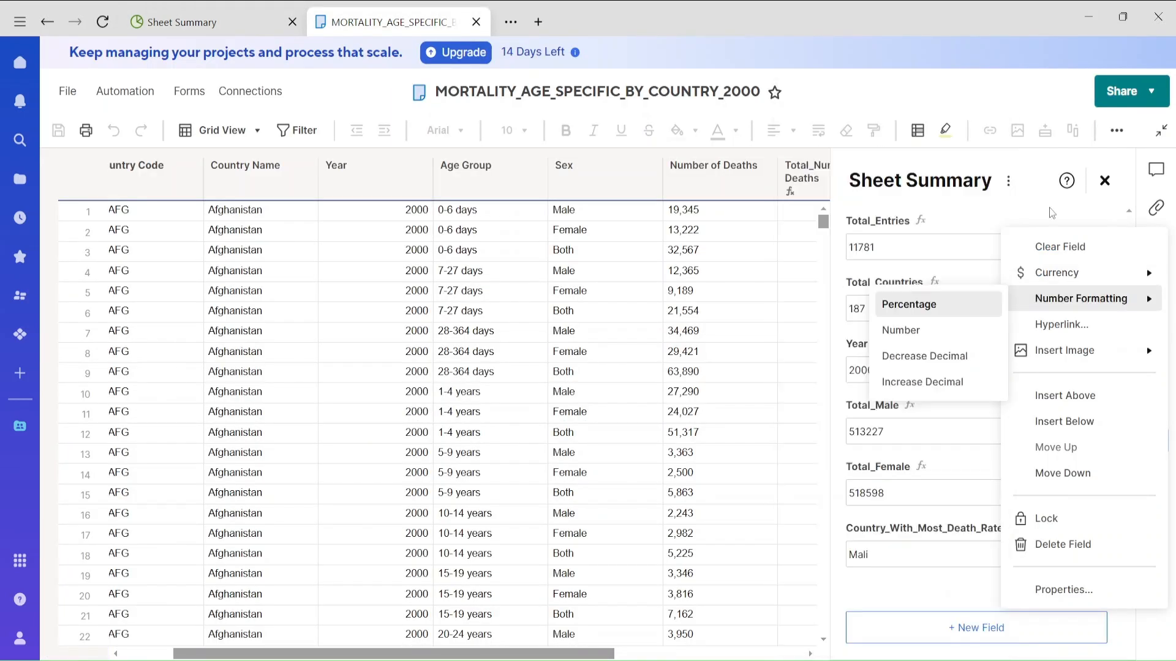
left_click(1004, 89)
left_click(1105, 281)
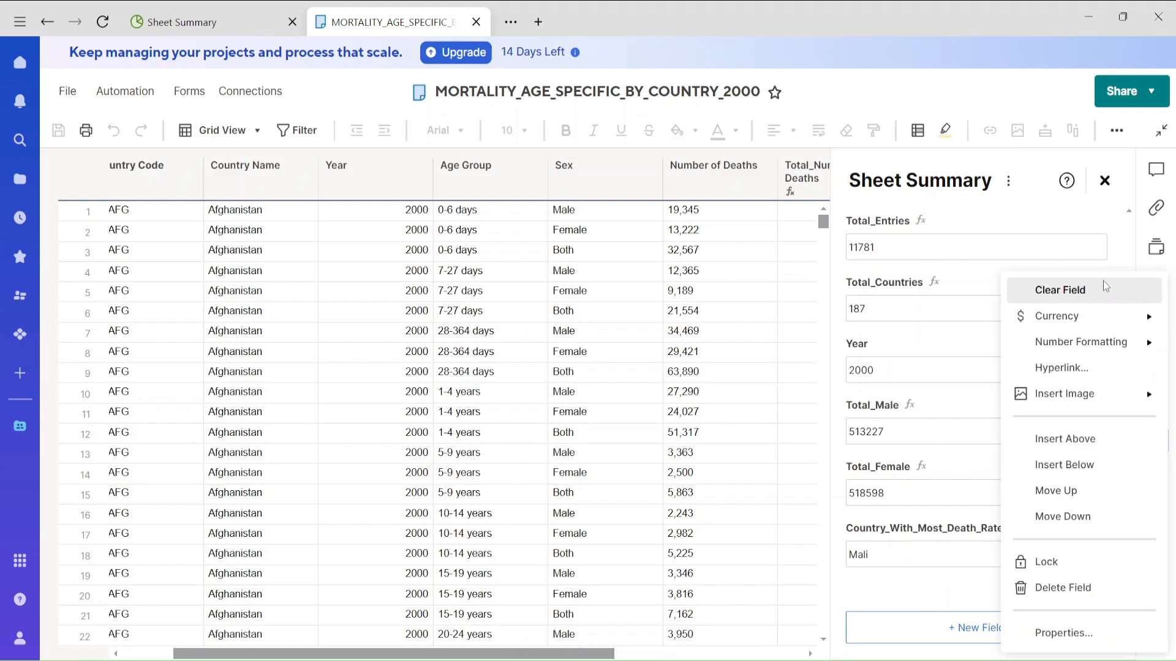
left_click(1066, 633)
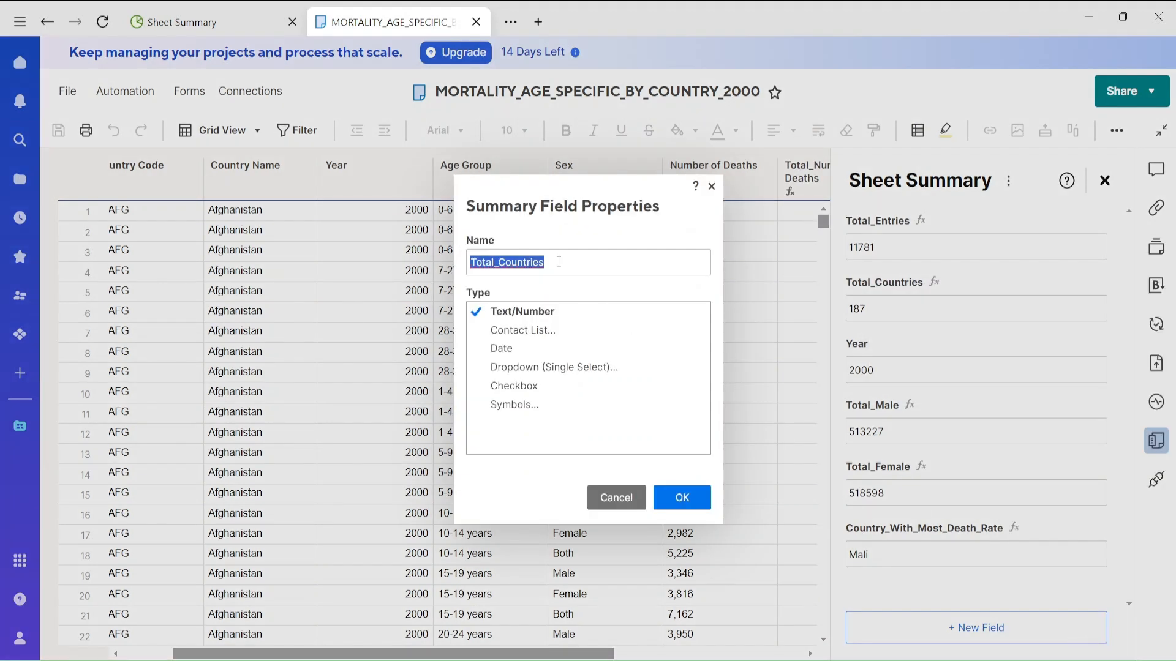
left_click(558, 261)
key("BackSpace")
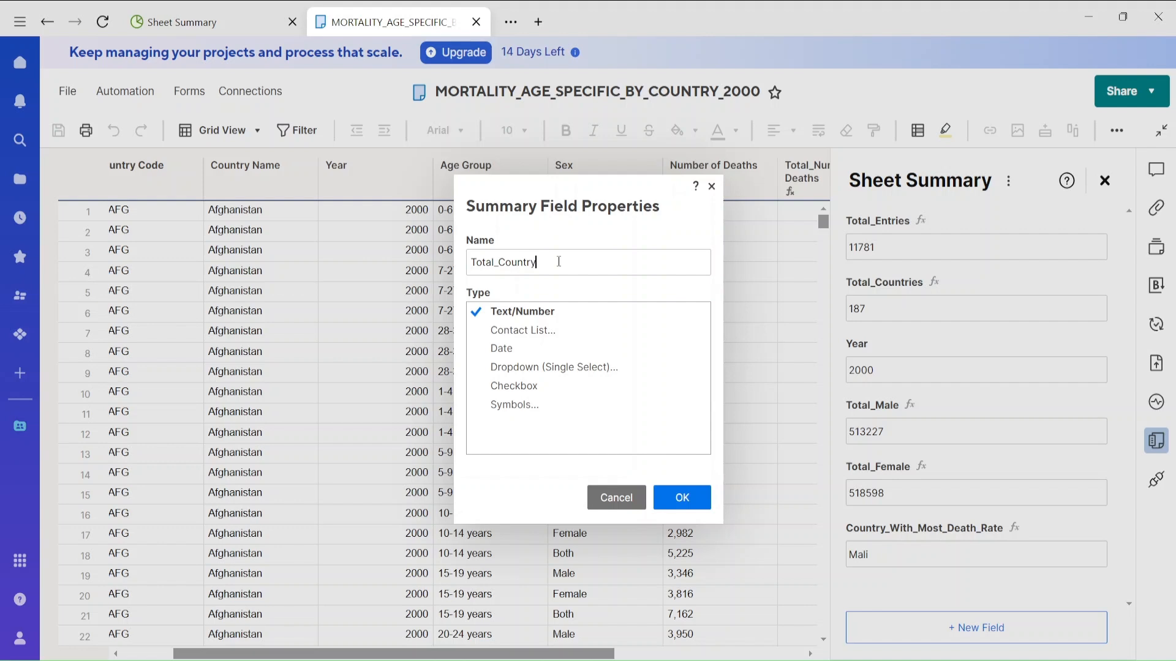
type("y")
key("Return")
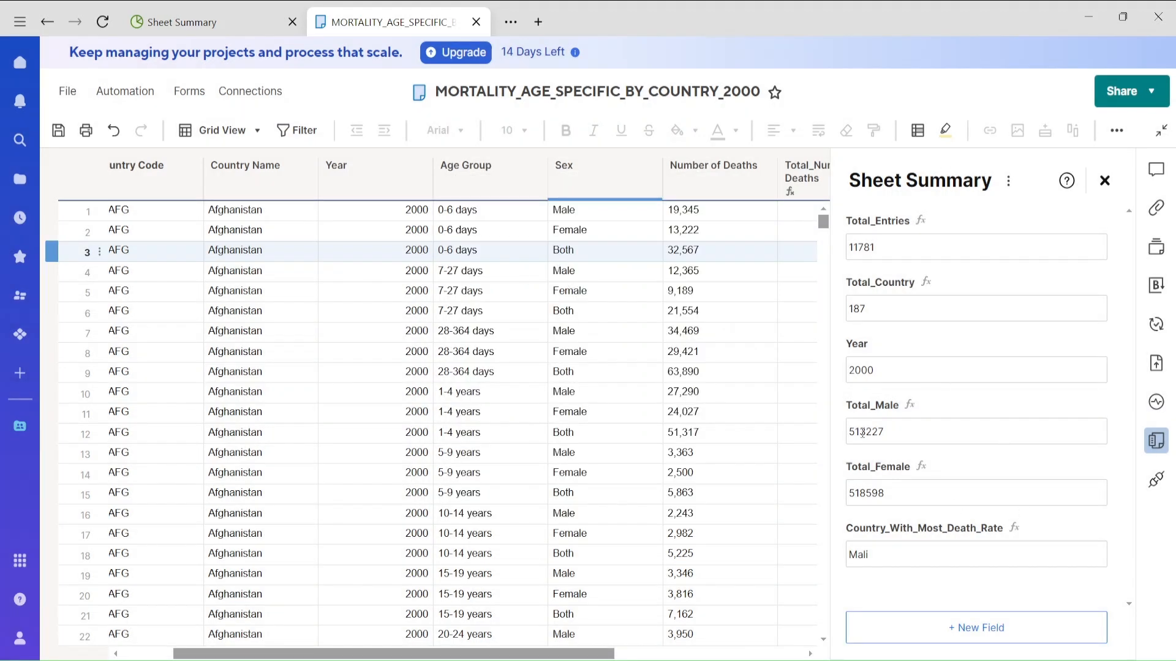
- Shorten the Total_Countries label in the dashboard's 2000 widget to Total, and save and reload the dashboard
left_click(182, 23)
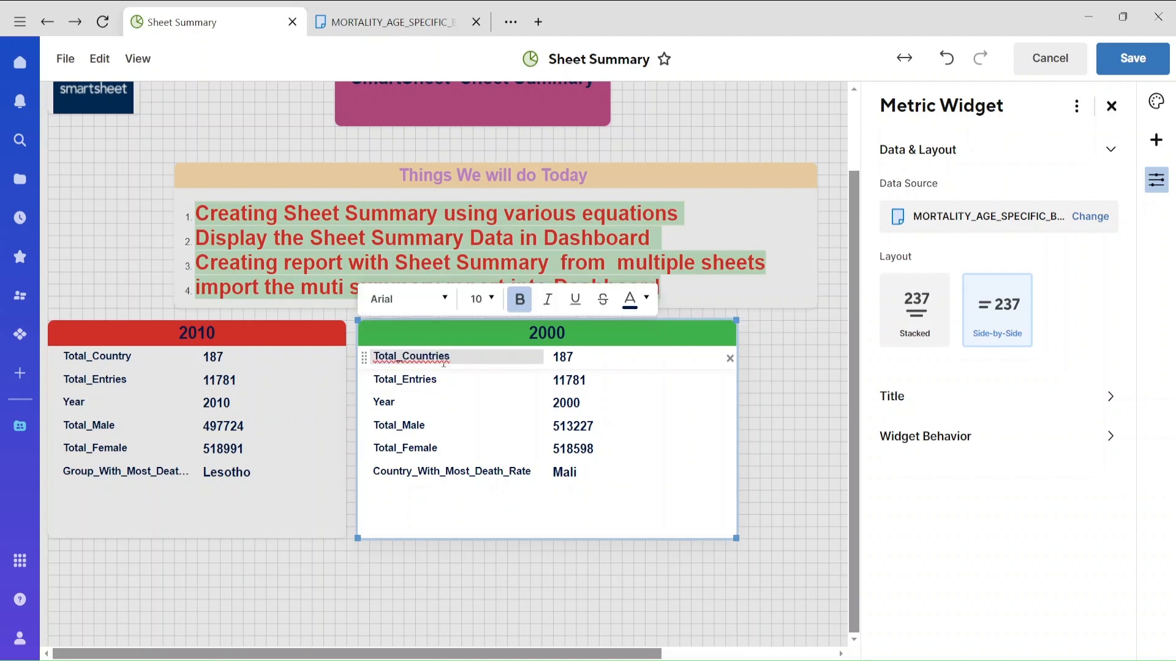
left_click(386, 22)
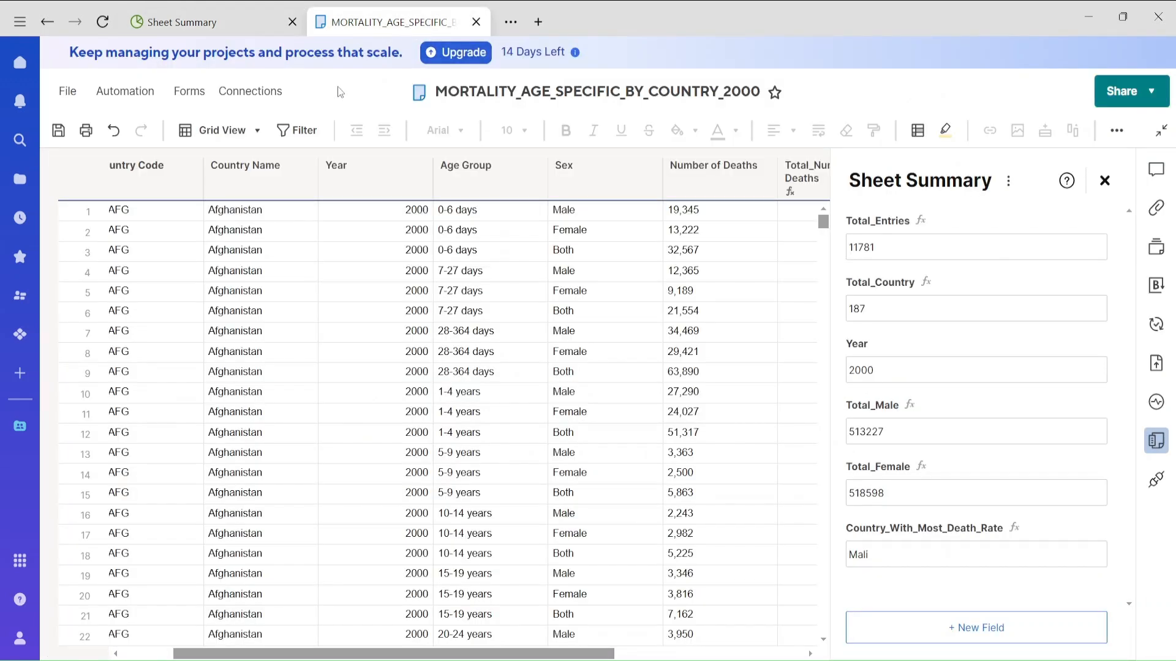
left_click(200, 27)
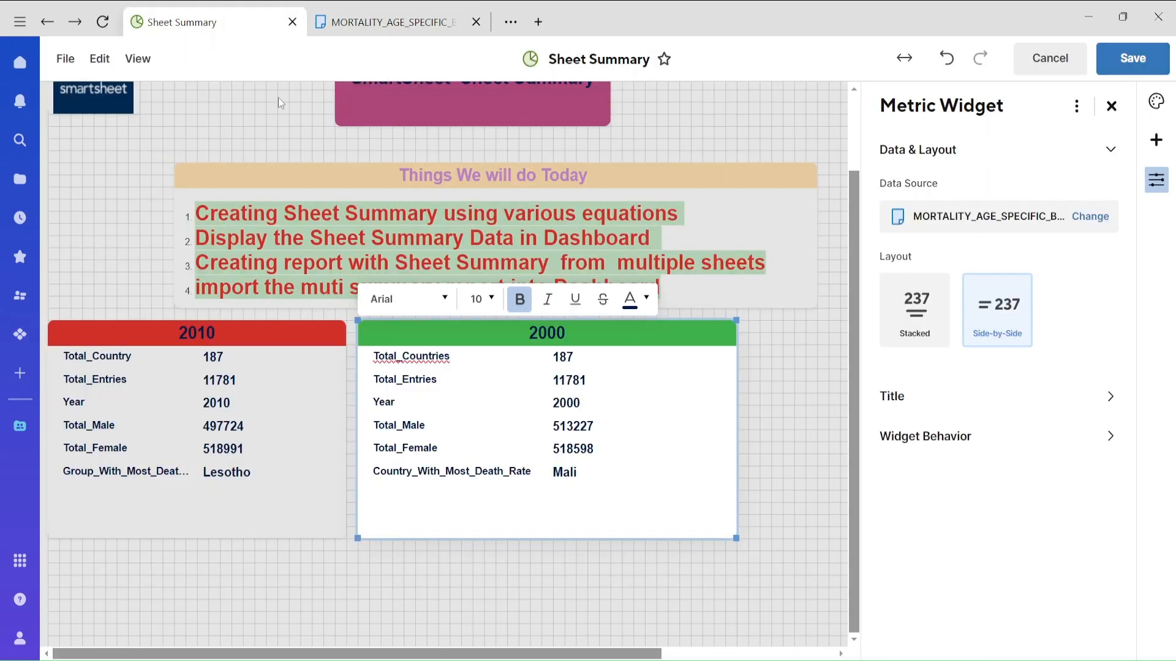
left_click(466, 358)
key("BackSpace")
key("BackSpace")
key("BackSpace")
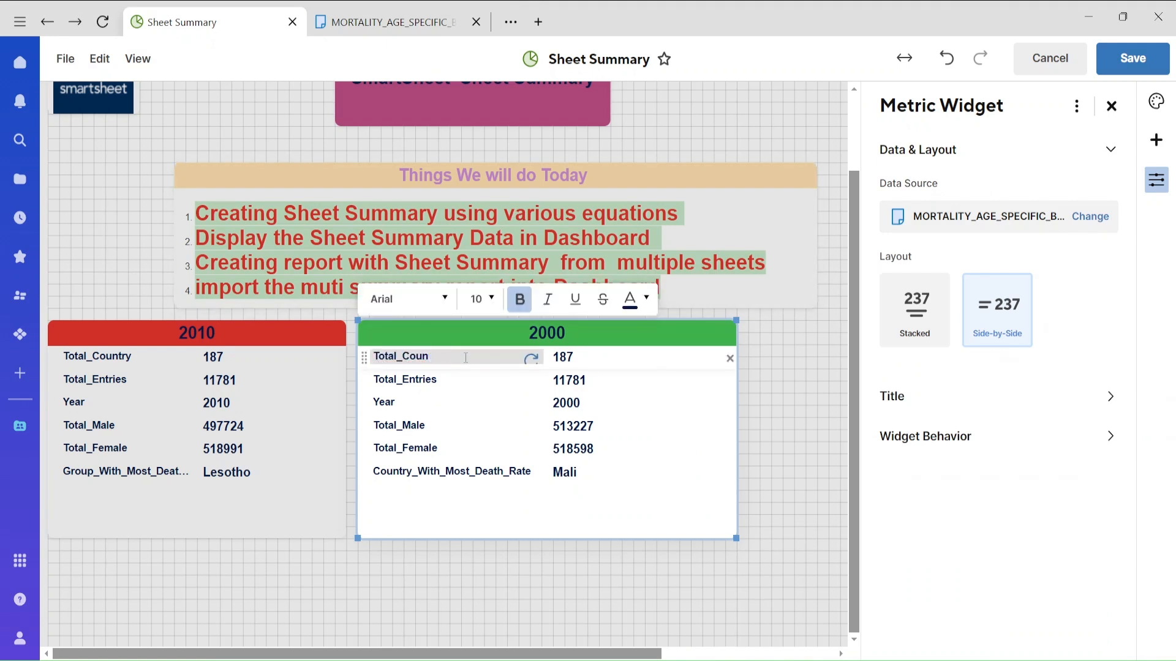
left_click(534, 508)
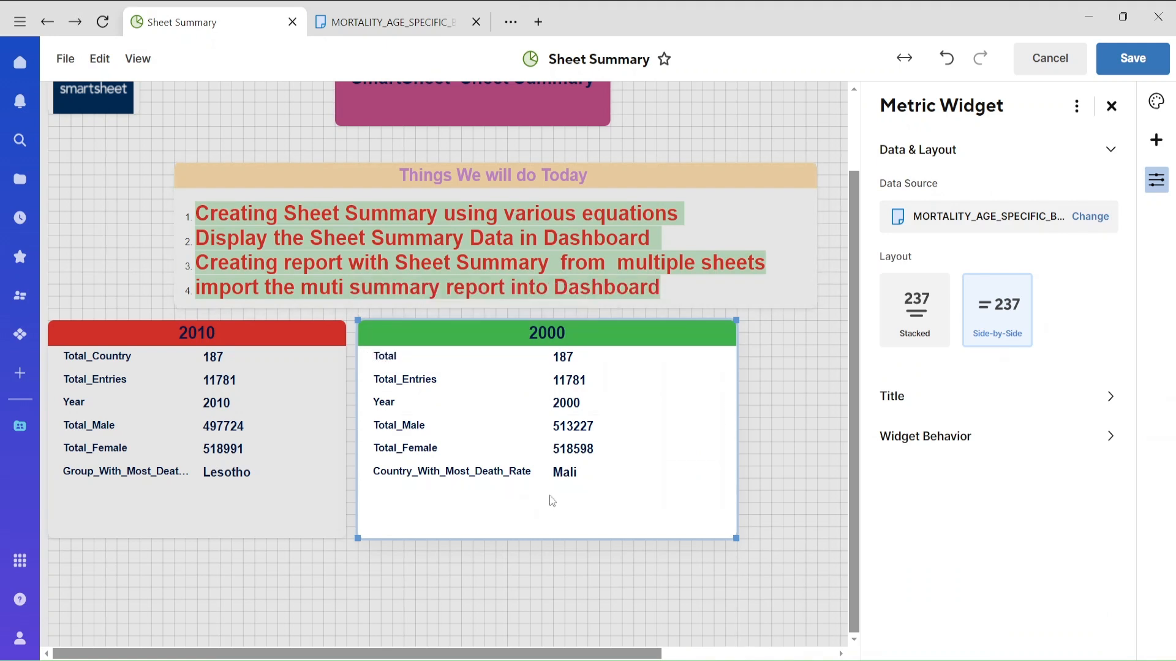
left_click(1137, 71)
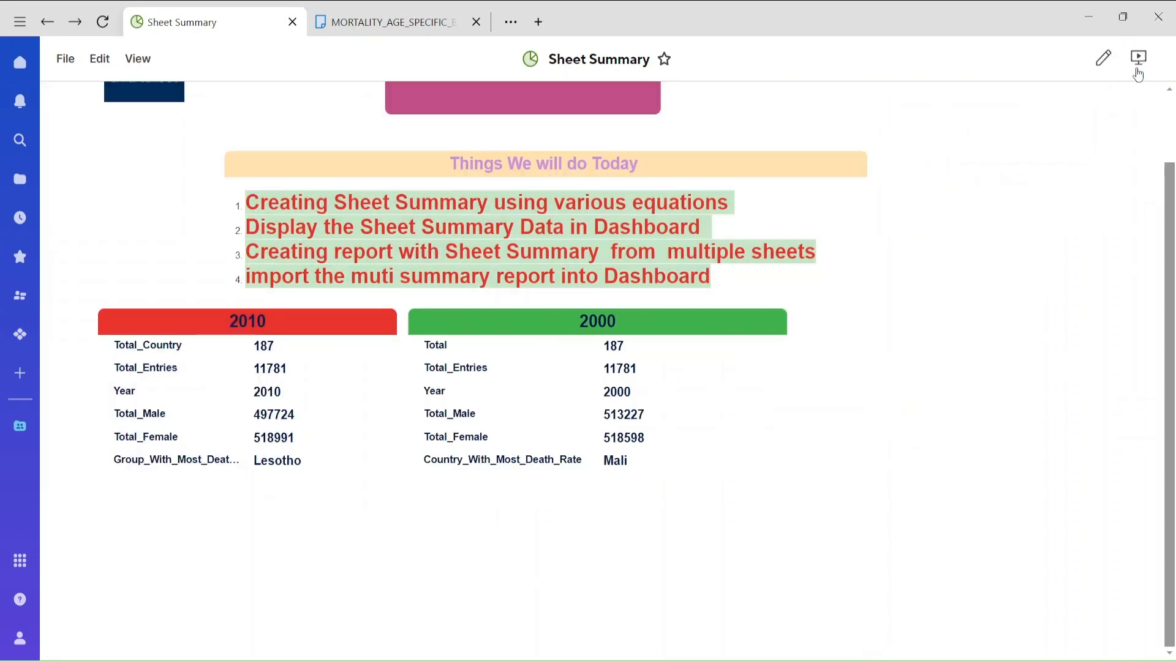
left_click(103, 23)
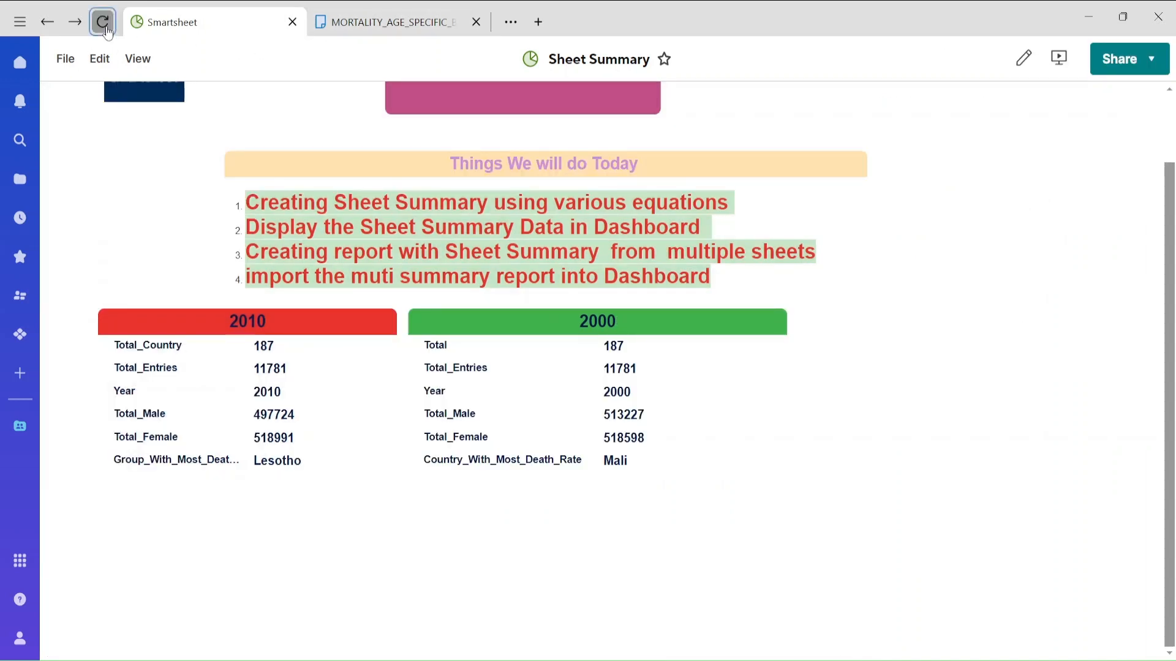
- Compare the summary fields of the MORTALITY_AGE_SPECIFIC_BY_COUNTRY_2000 sheet with the metrics in the dashboard's 2010 and 2000 widgets
left_click(419, 35)
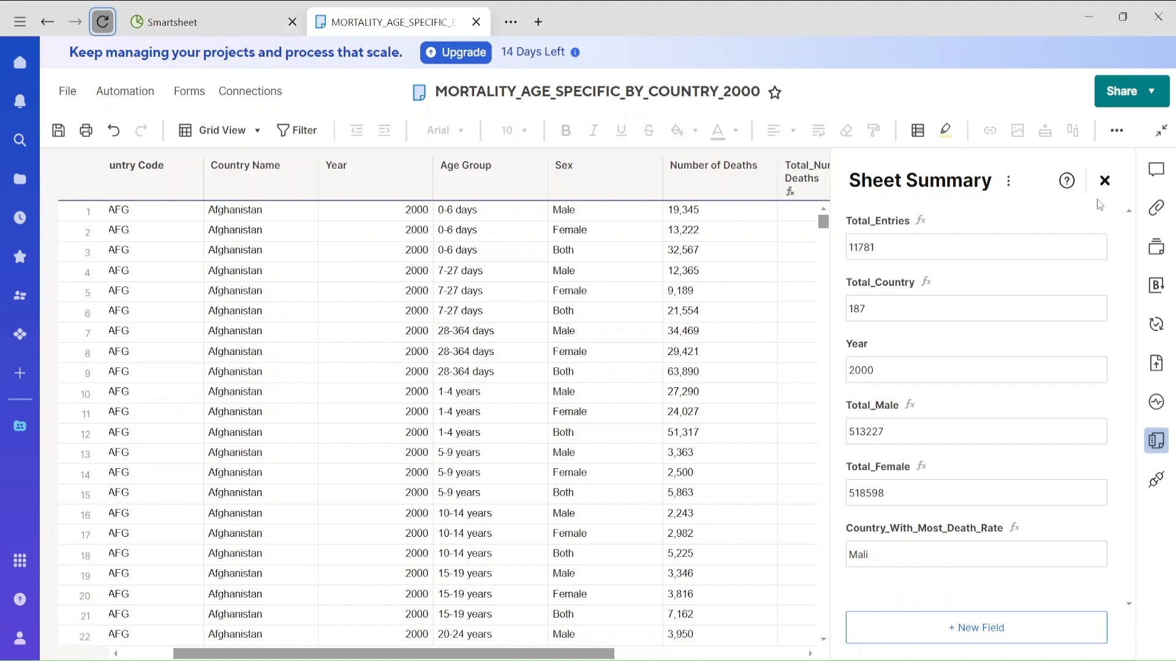
left_click(1105, 182)
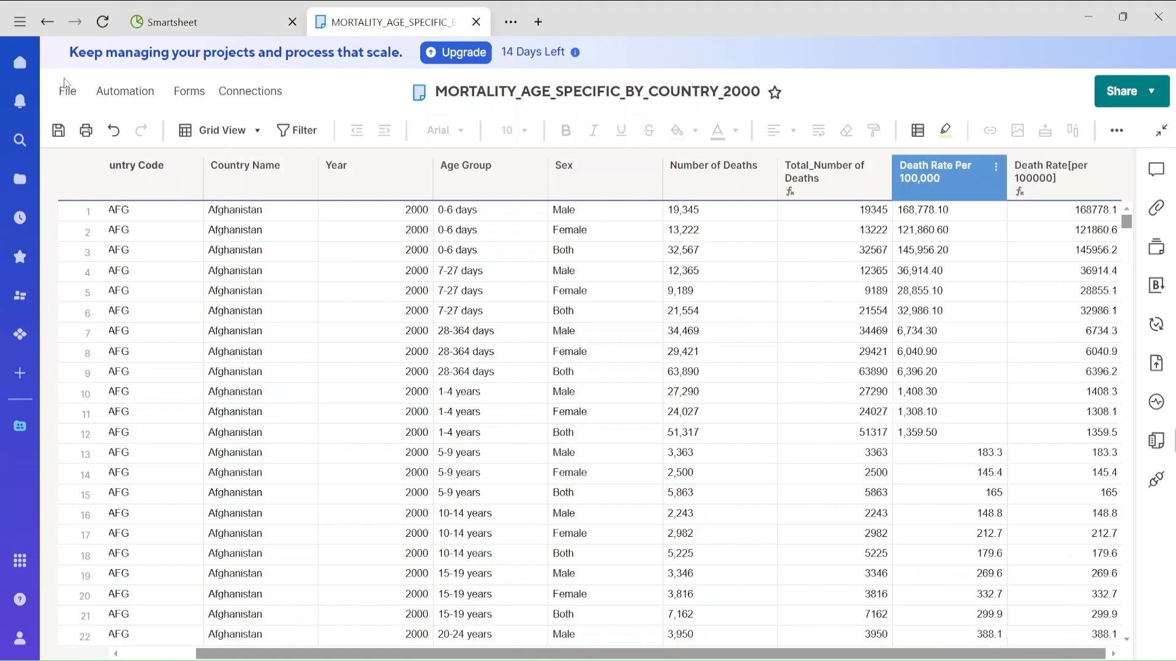
left_click(174, 25)
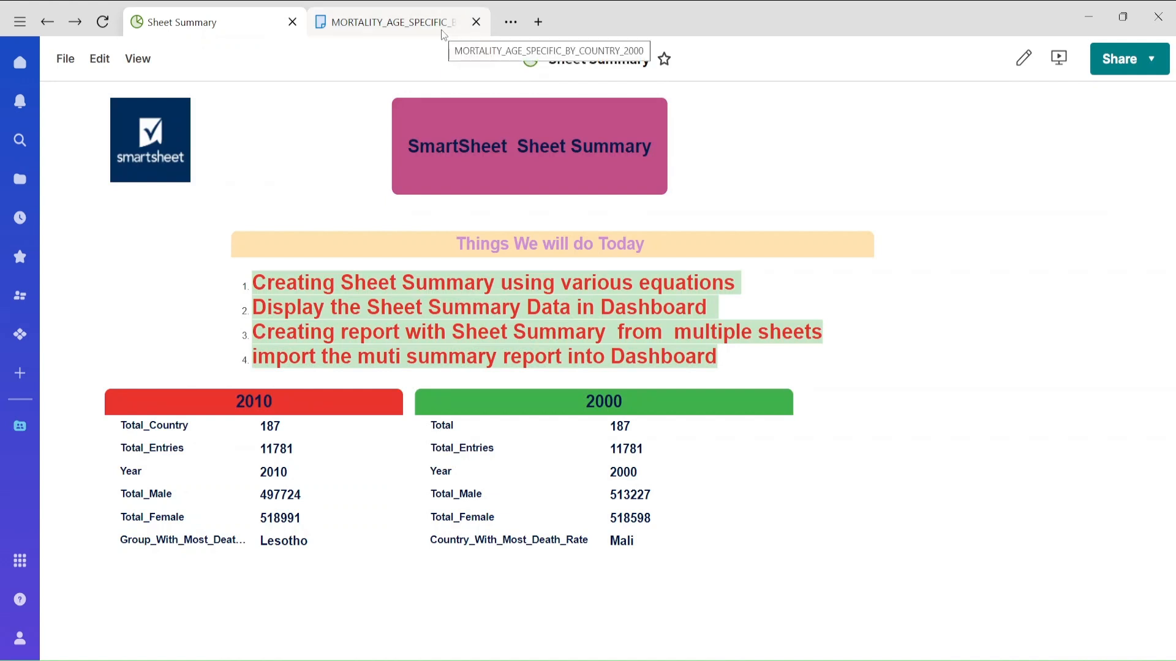
left_click(441, 29)
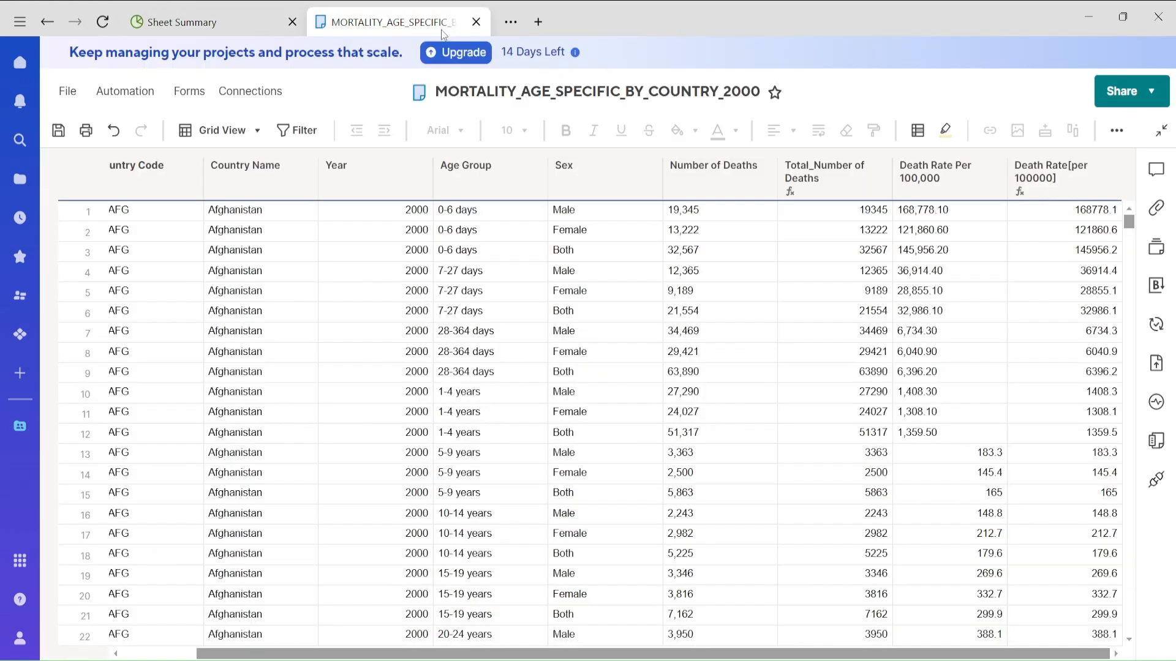
left_click(1155, 453)
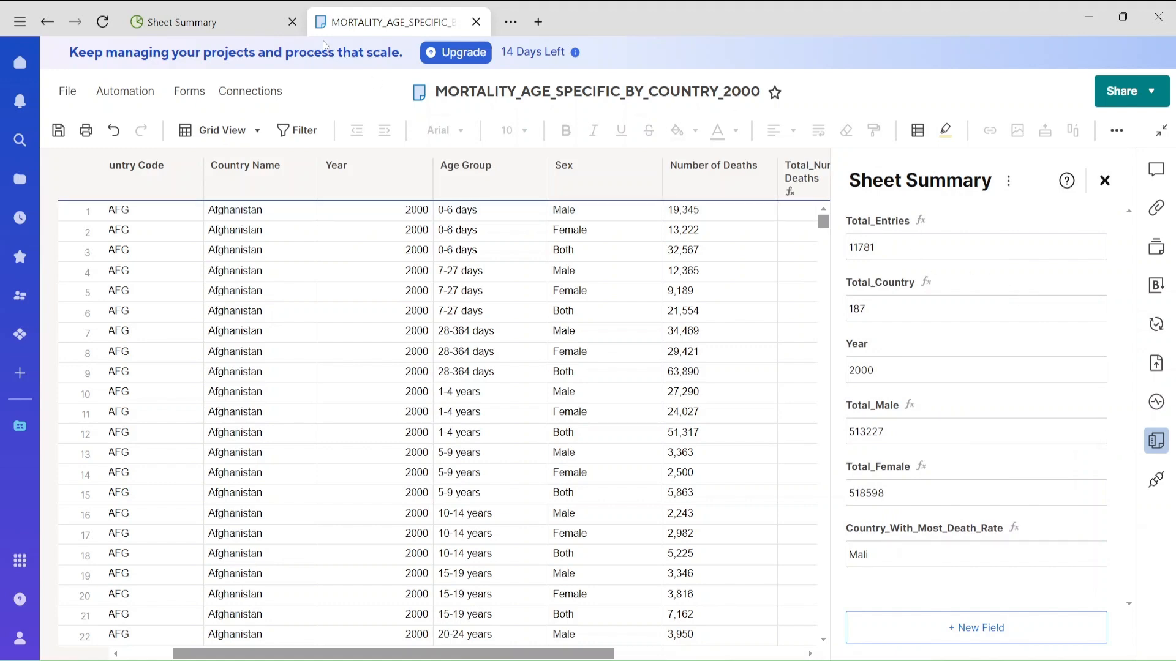
left_click(248, 22)
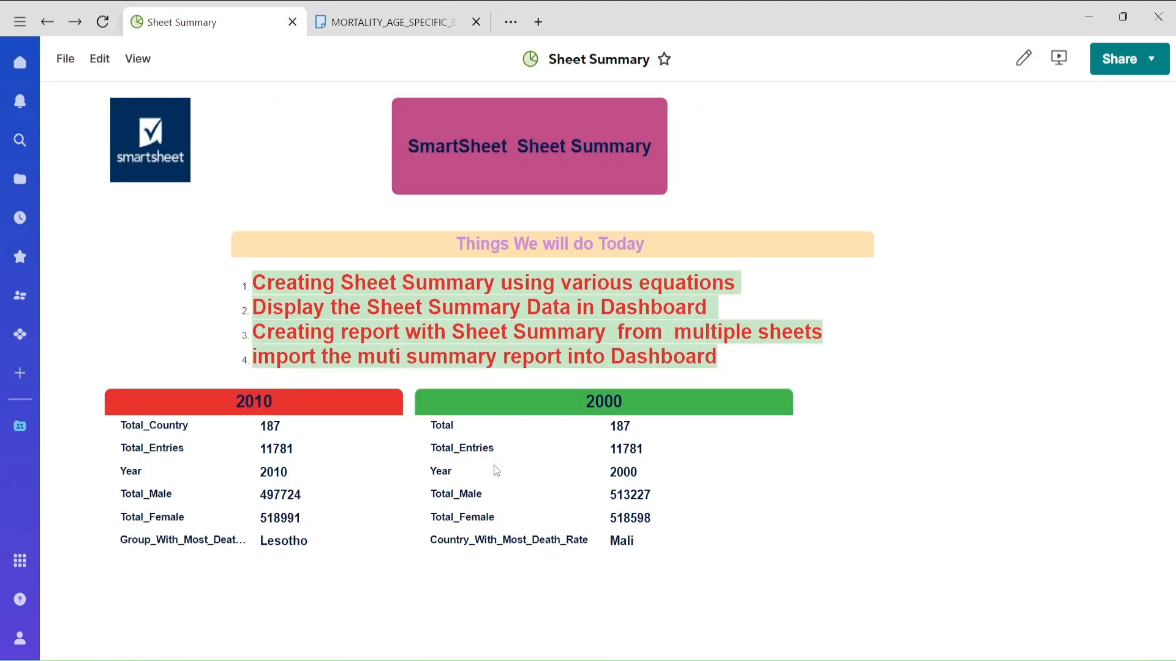
left_click(100, 58)
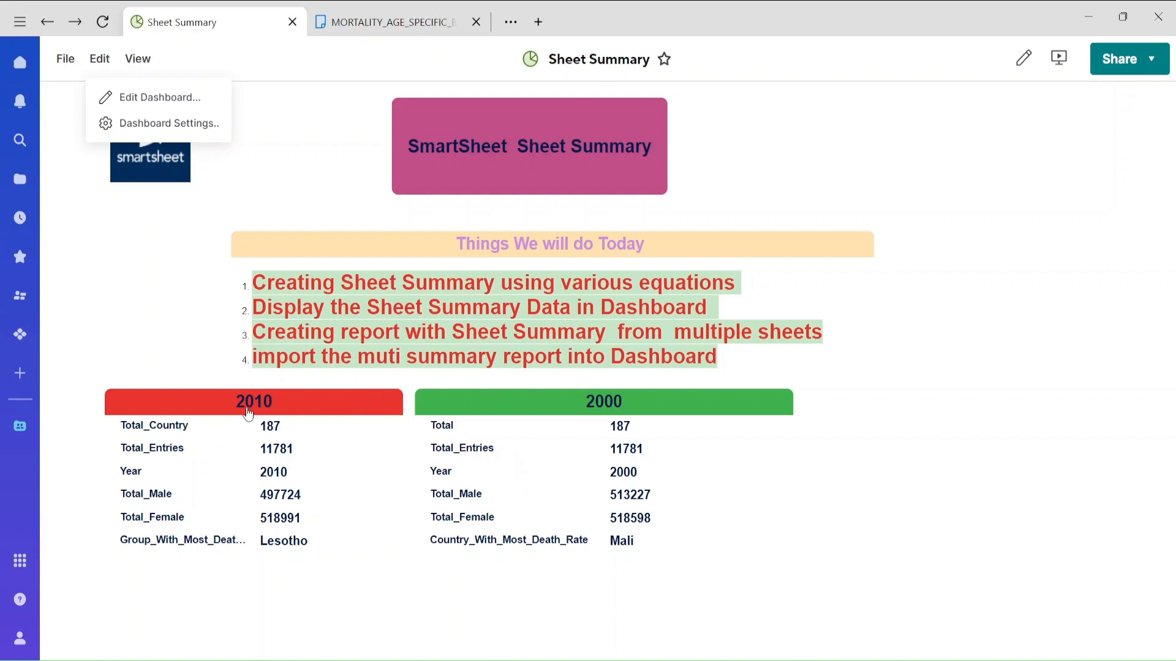
left_click(975, 382)
- Create a Sheet Summary Report named Summary Report in the Sheet Summary workspace
left_click(392, 32)
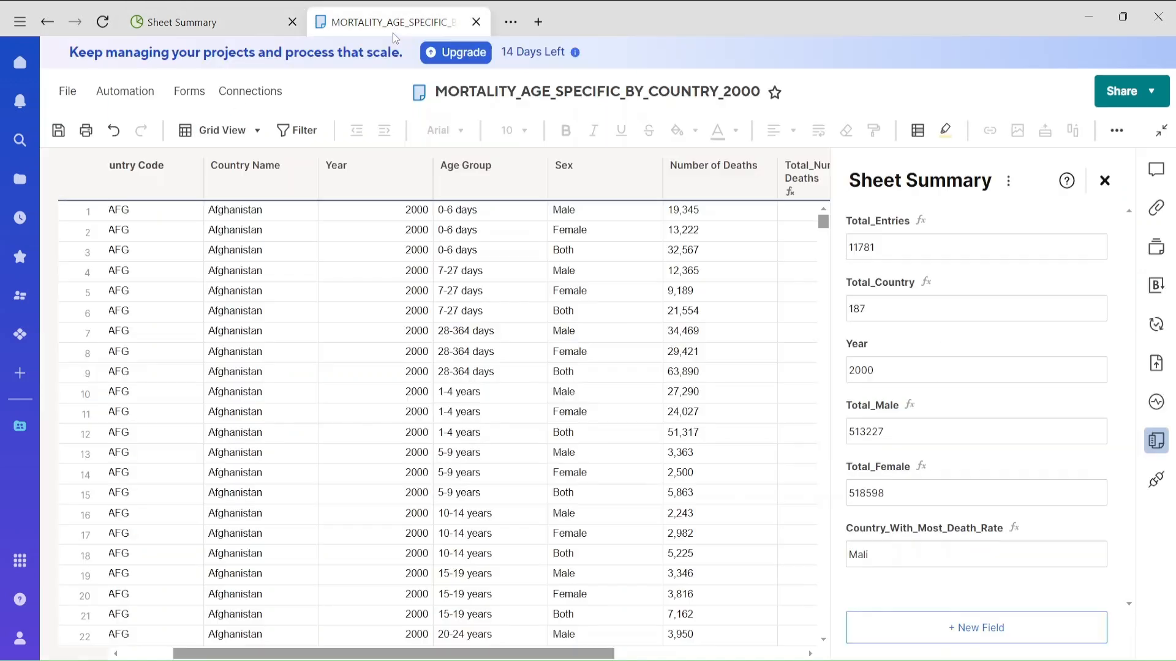
left_click(48, 28)
left_click(690, 443)
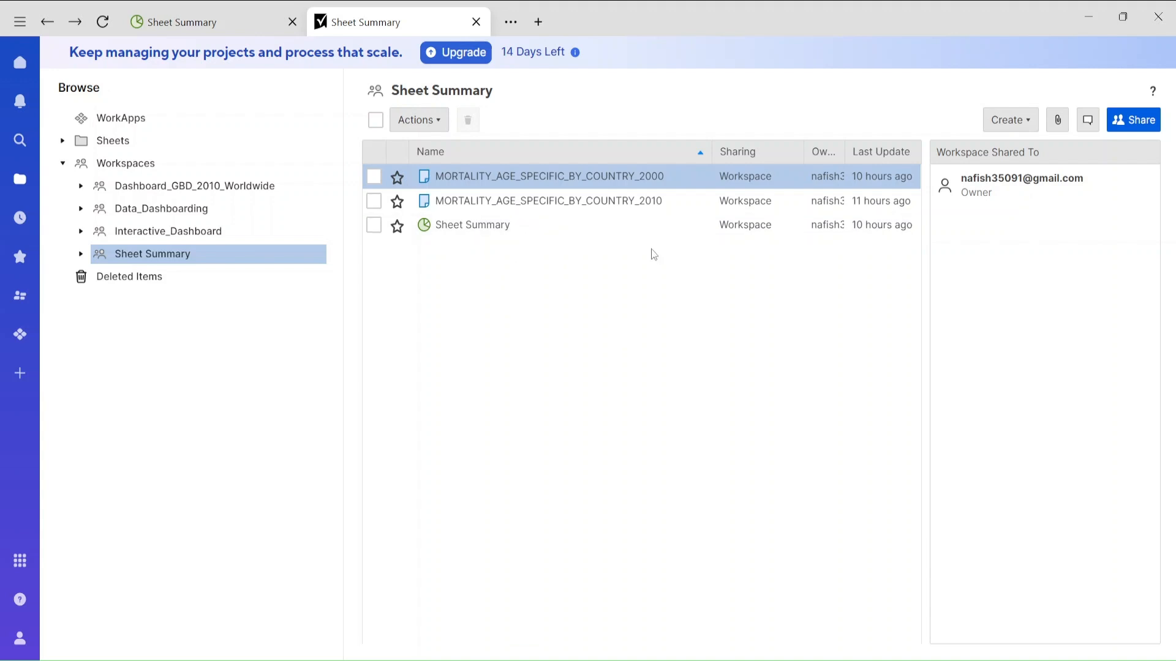
right_click(489, 304)
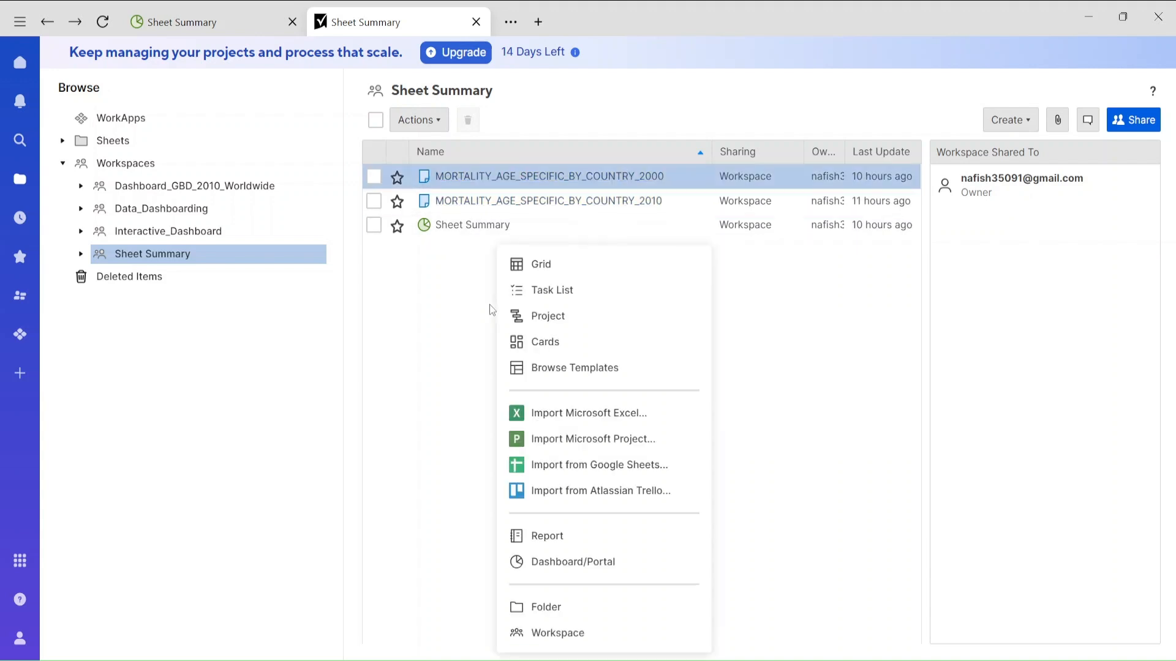
left_click(554, 543)
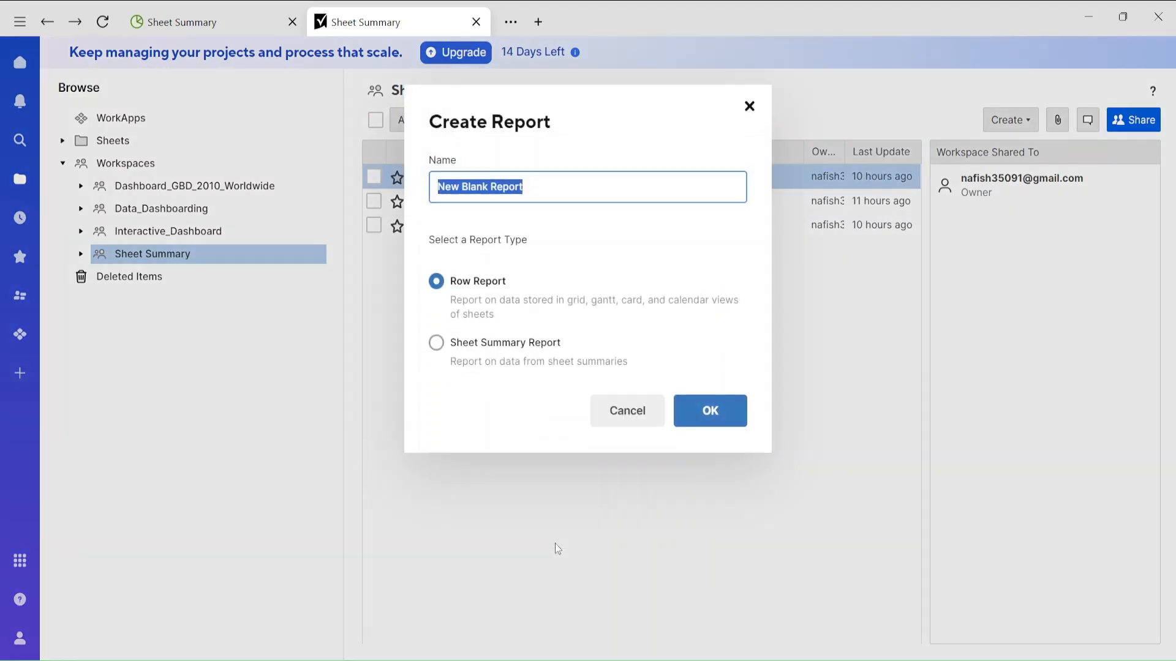
left_click(544, 192)
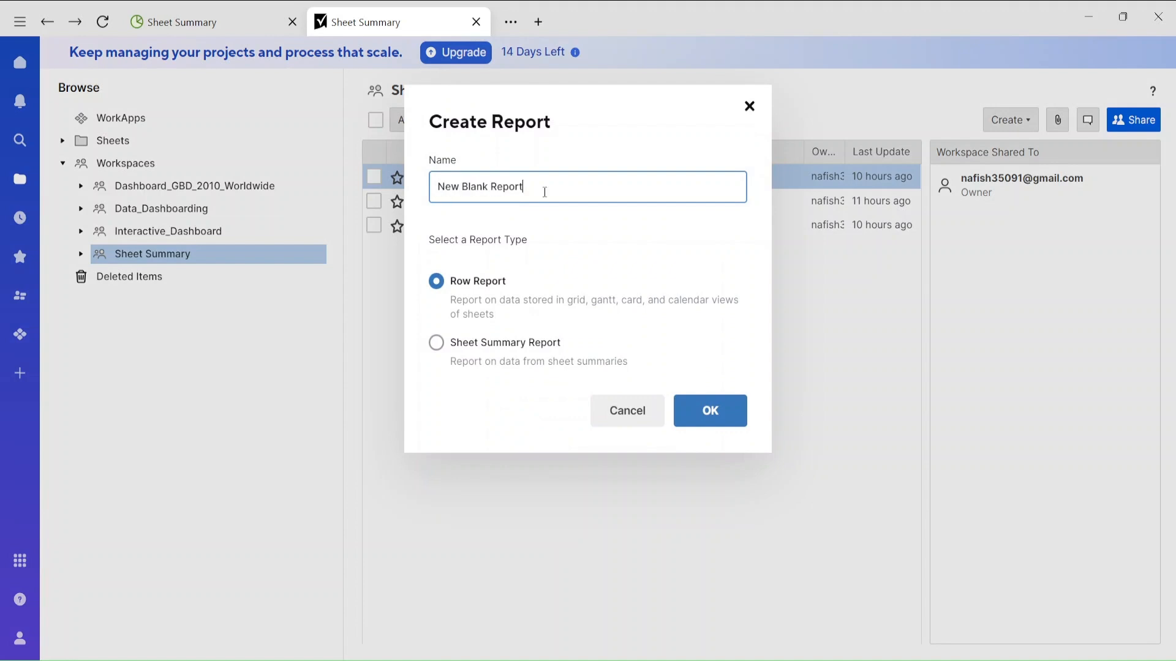
left_click_drag(544, 191, 436, 204)
type("Summary")
left_click(437, 345)
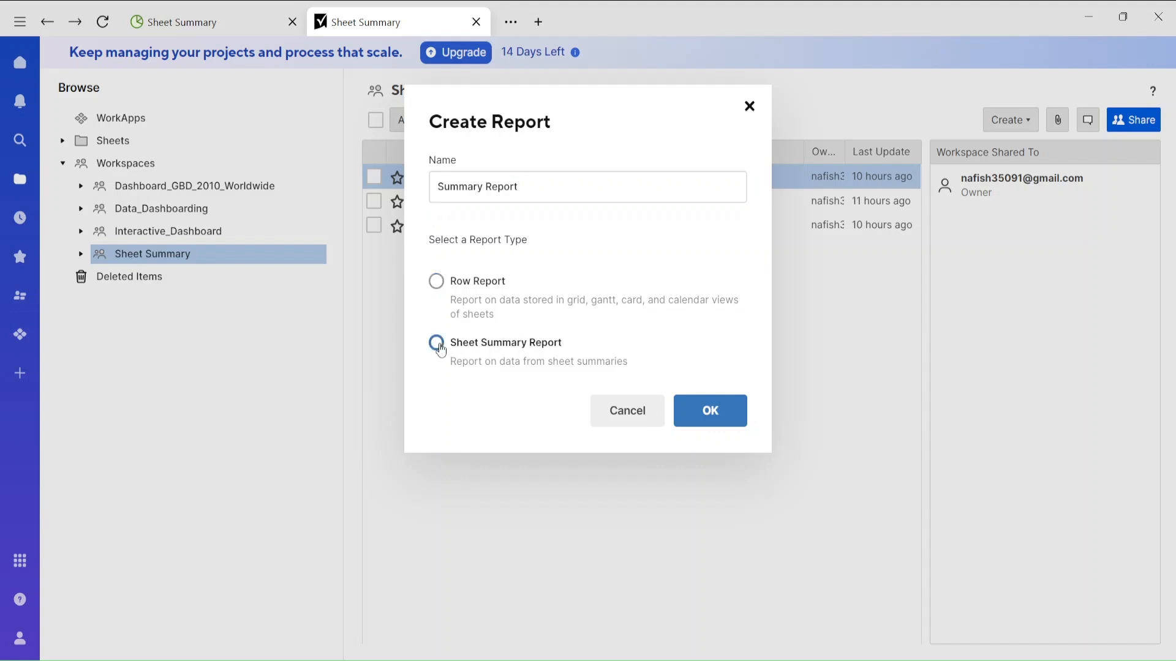
left_click(709, 411)
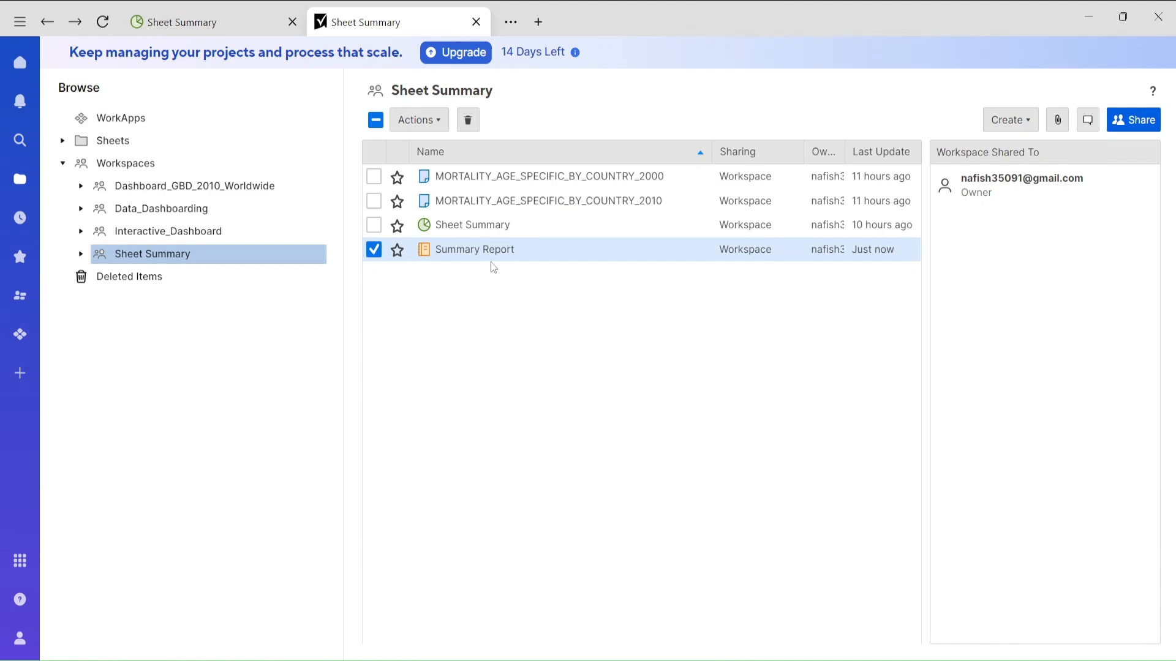
- Open Summary Report and use both MORTALITY_AGE_SPECIFIC_BY_COUNTRY sheets from the Sheet Summary workspace as its source sheets
left_click(487, 259)
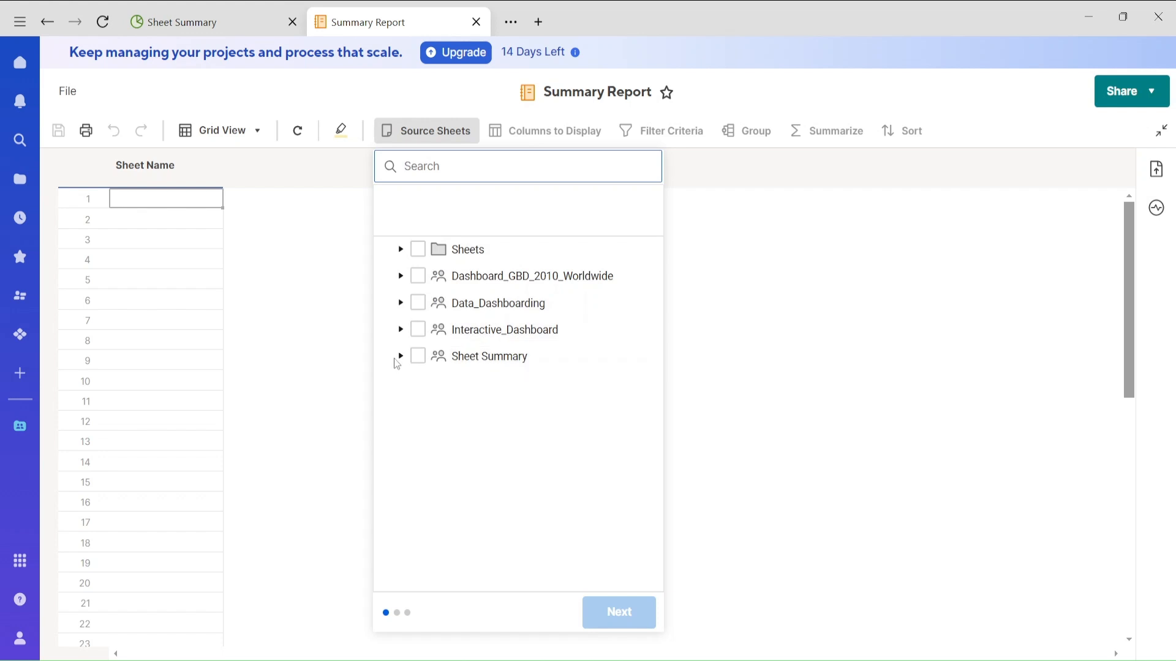
left_click(401, 357)
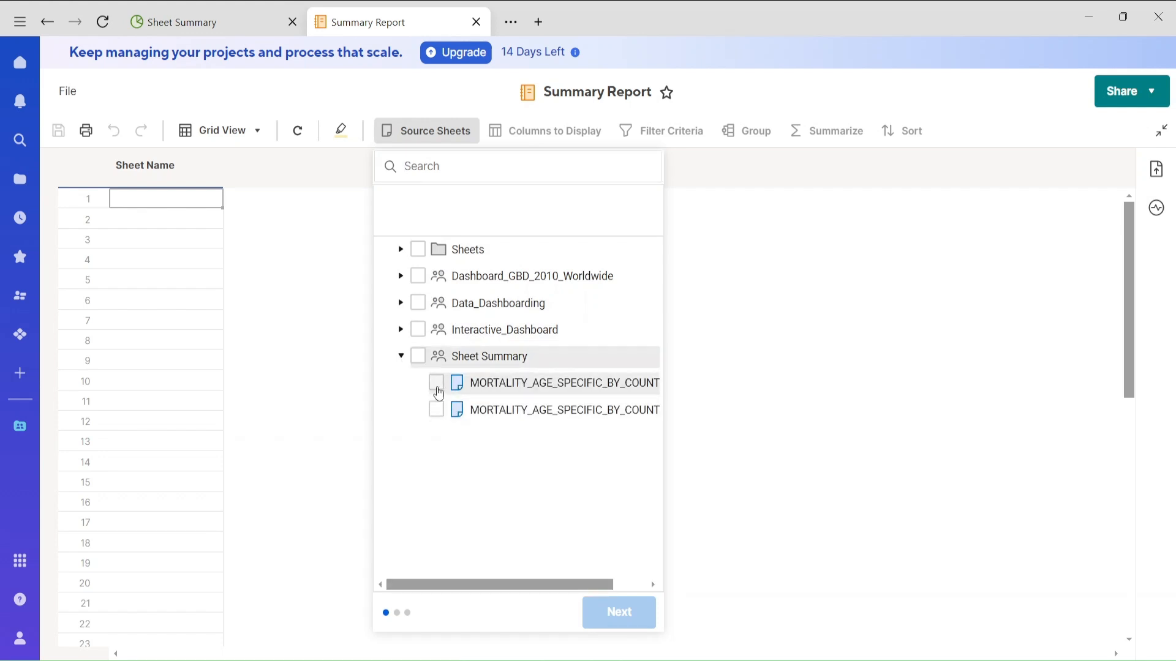
left_click(436, 384)
left_click(437, 410)
left_click(610, 614)
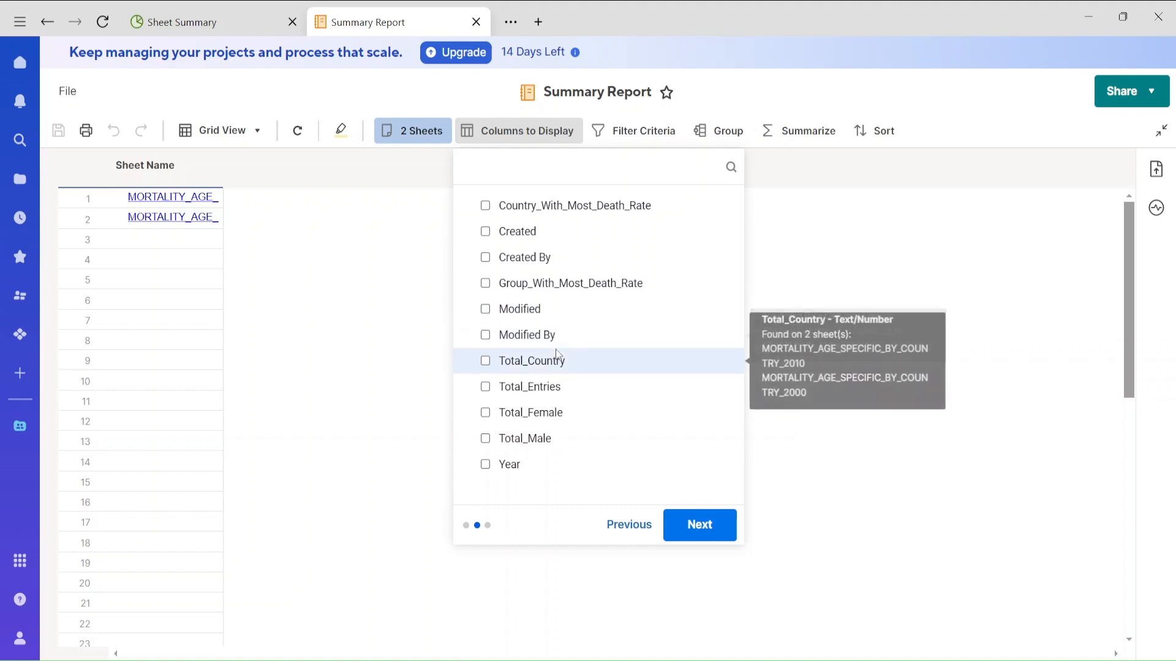
- Display Year, Total_Male, Total_Female, Total_Entries, Total_Country and Country_With_Most_Death_Rate as the Summary Report's columns
left_click(487, 466)
left_click(487, 444)
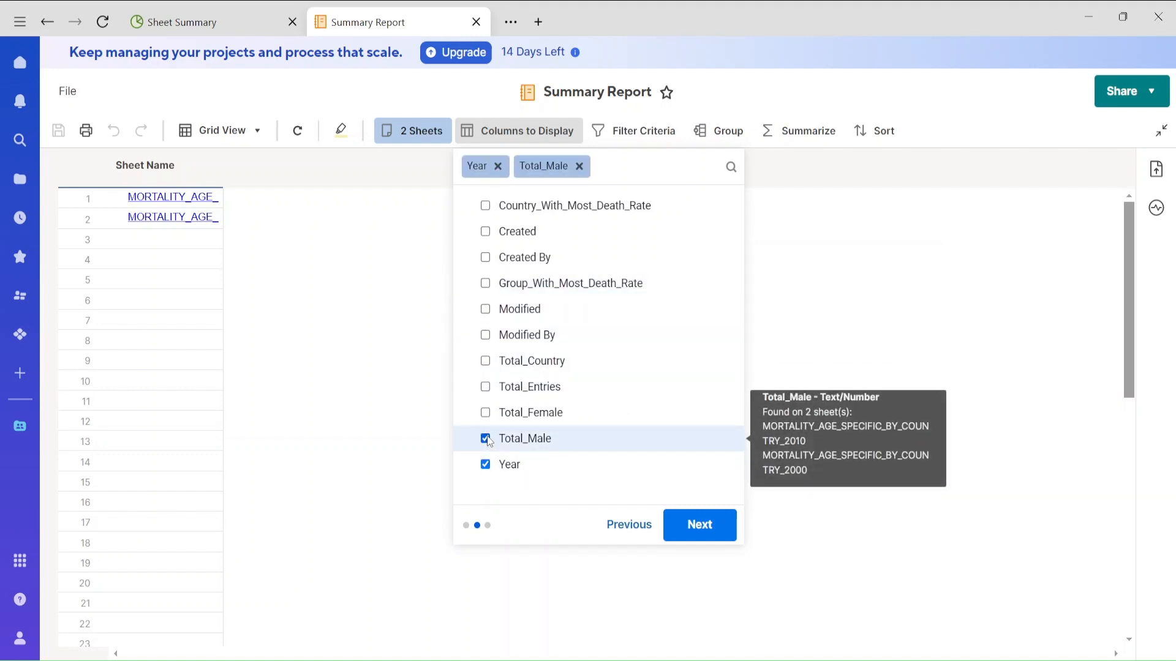
left_click(486, 420)
left_click(489, 391)
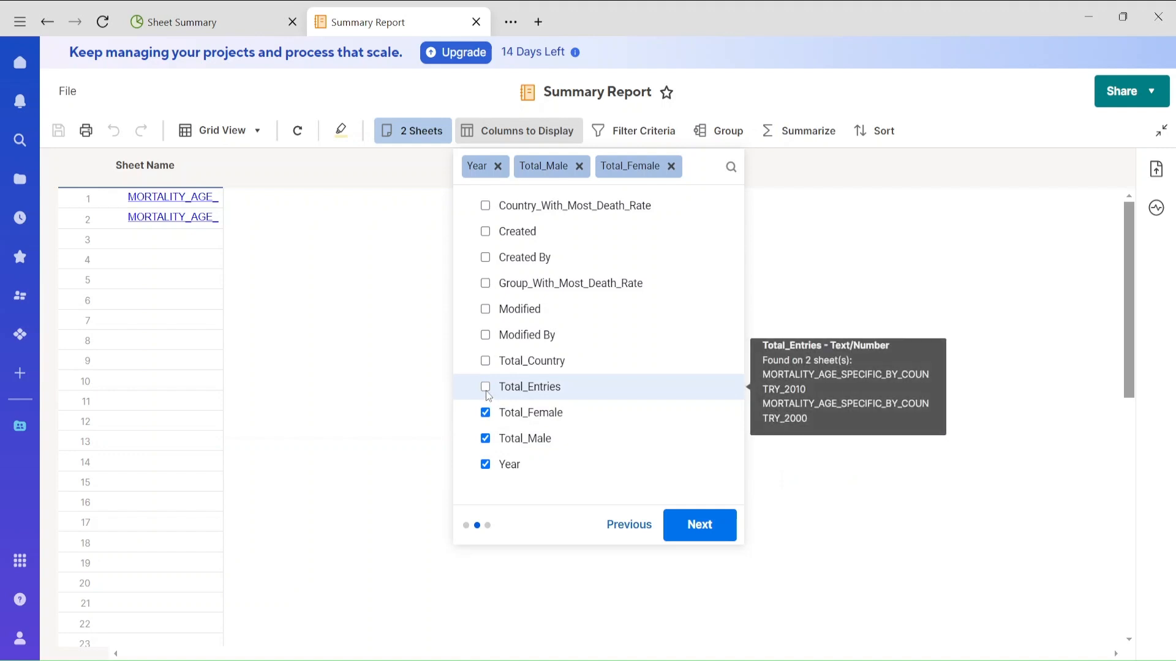
left_click(488, 390)
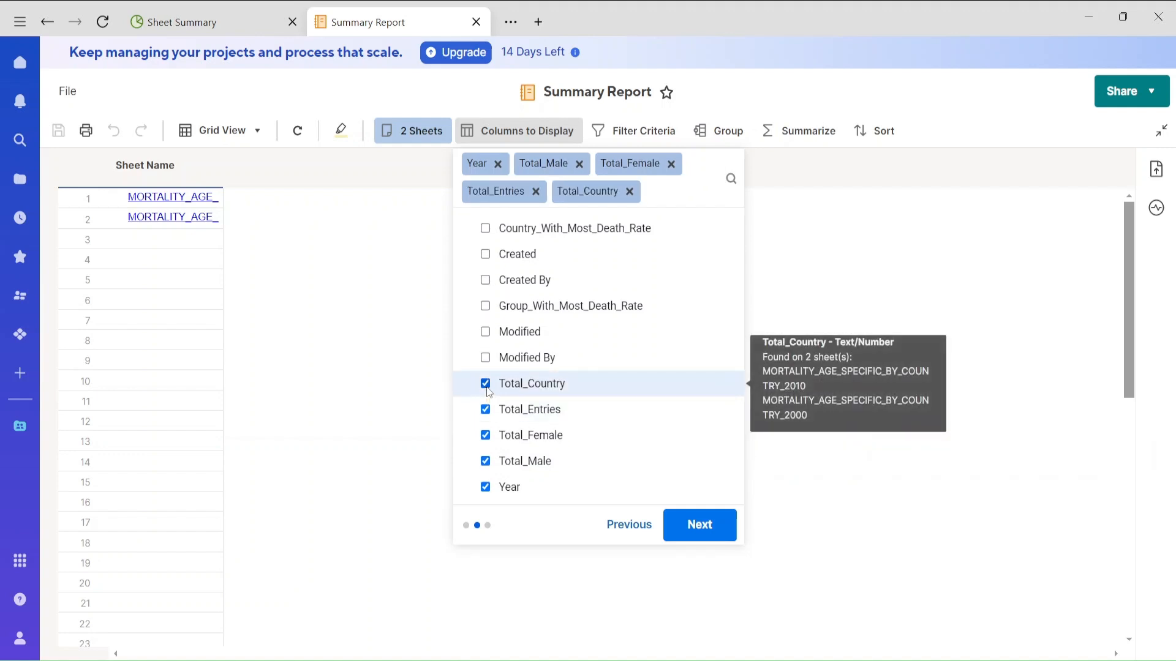
left_click(485, 312)
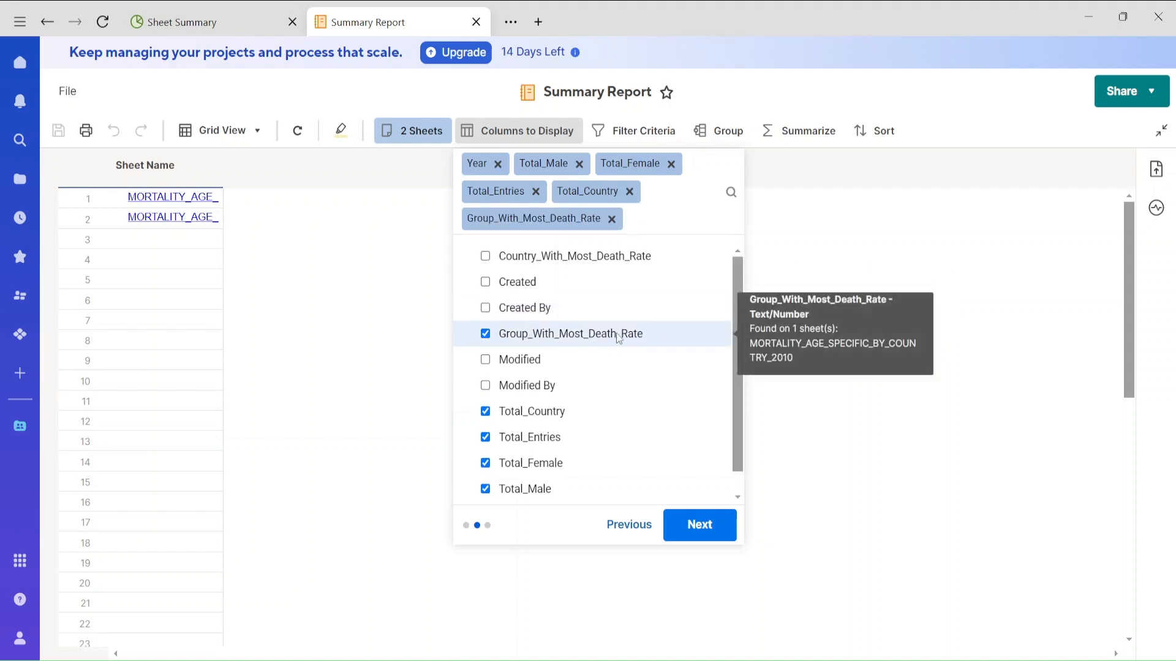
left_click(485, 334)
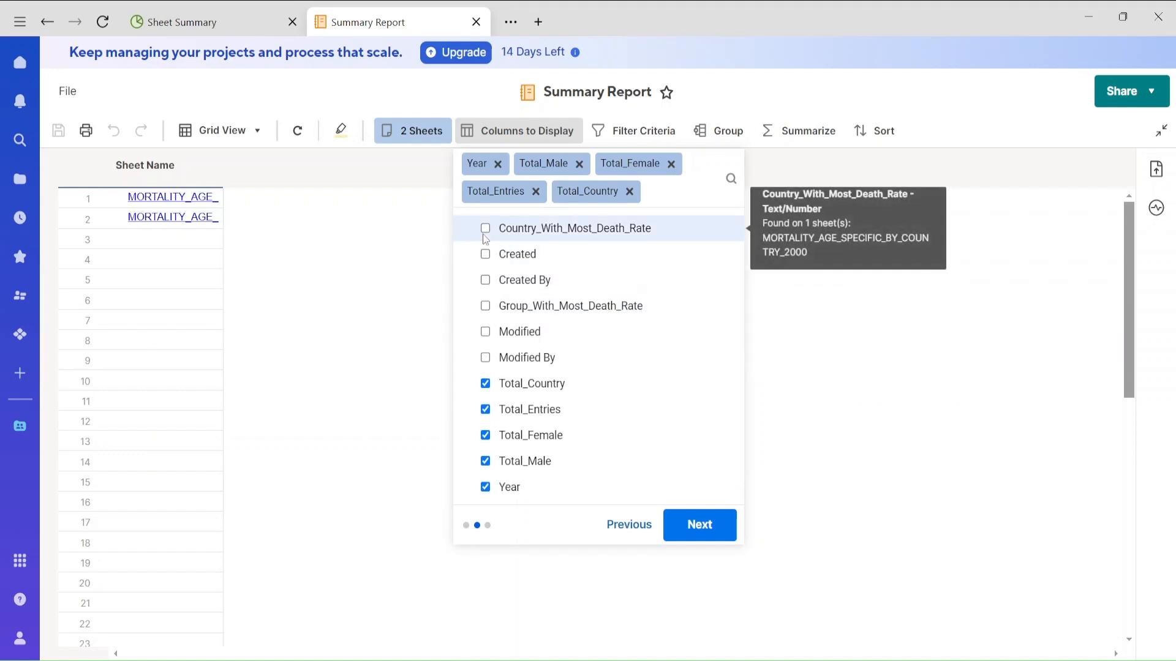
left_click(485, 229)
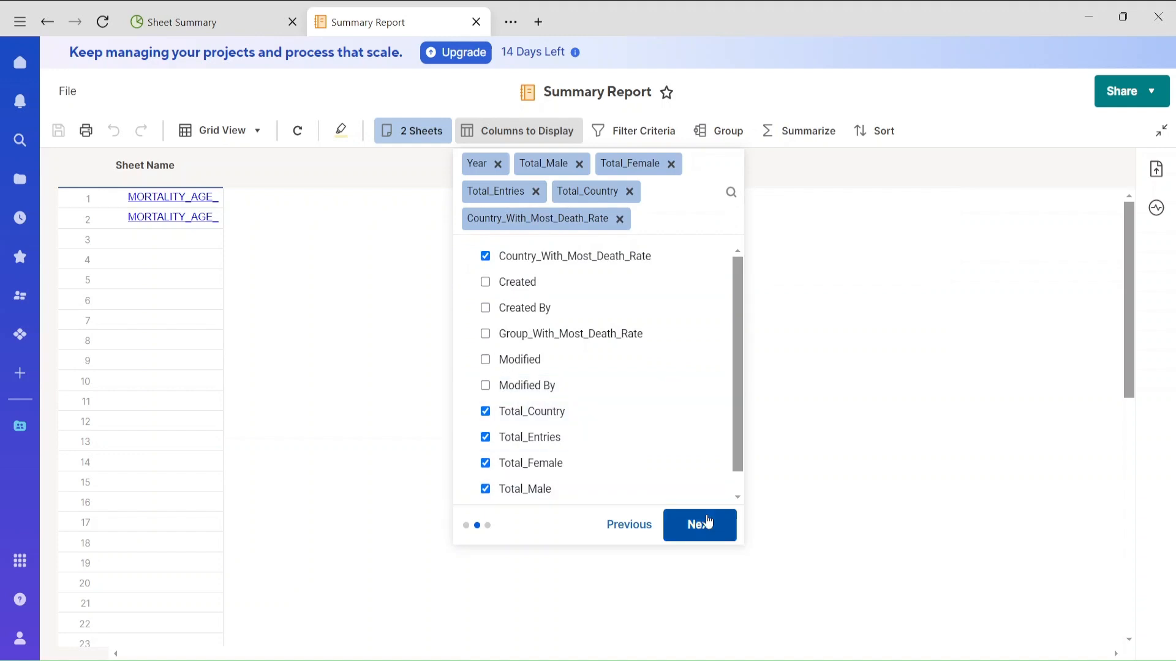
left_click(707, 522)
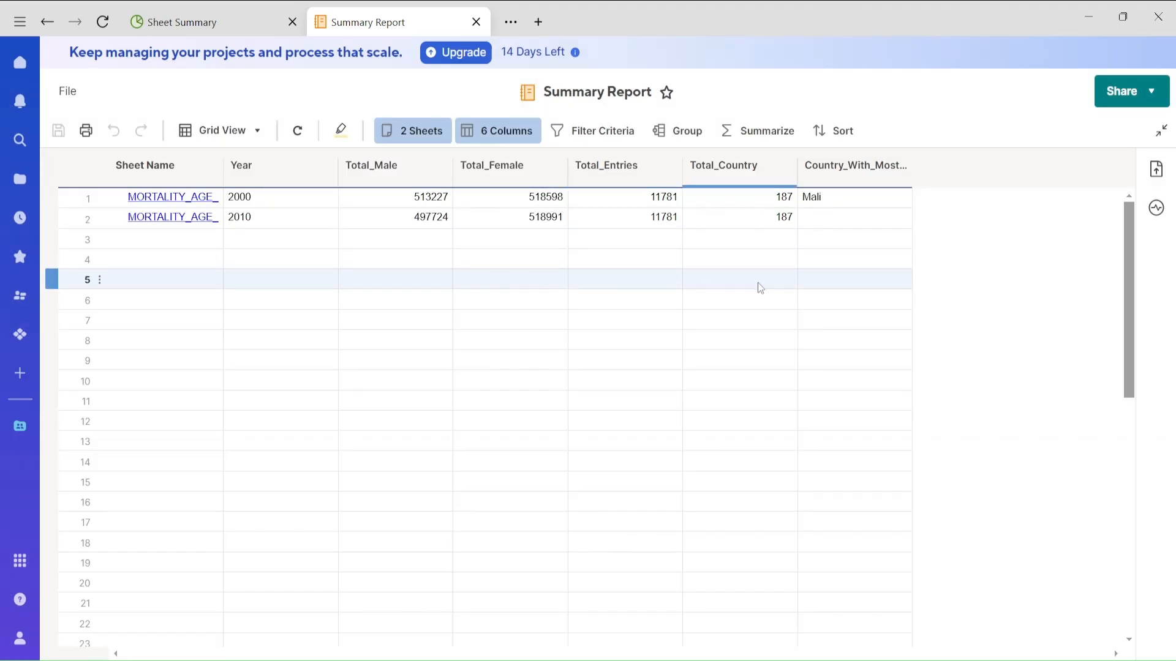
- Hide the Sheet Name column in Summary Report and save the report
left_click(163, 175)
right_click(172, 168)
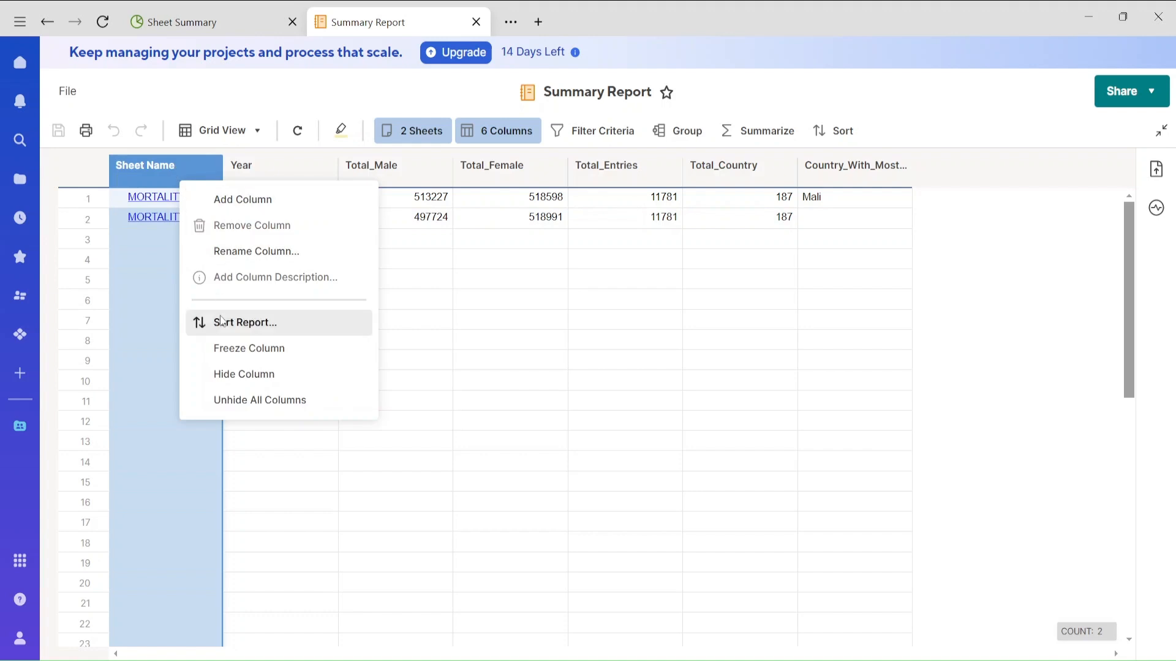
left_click(251, 376)
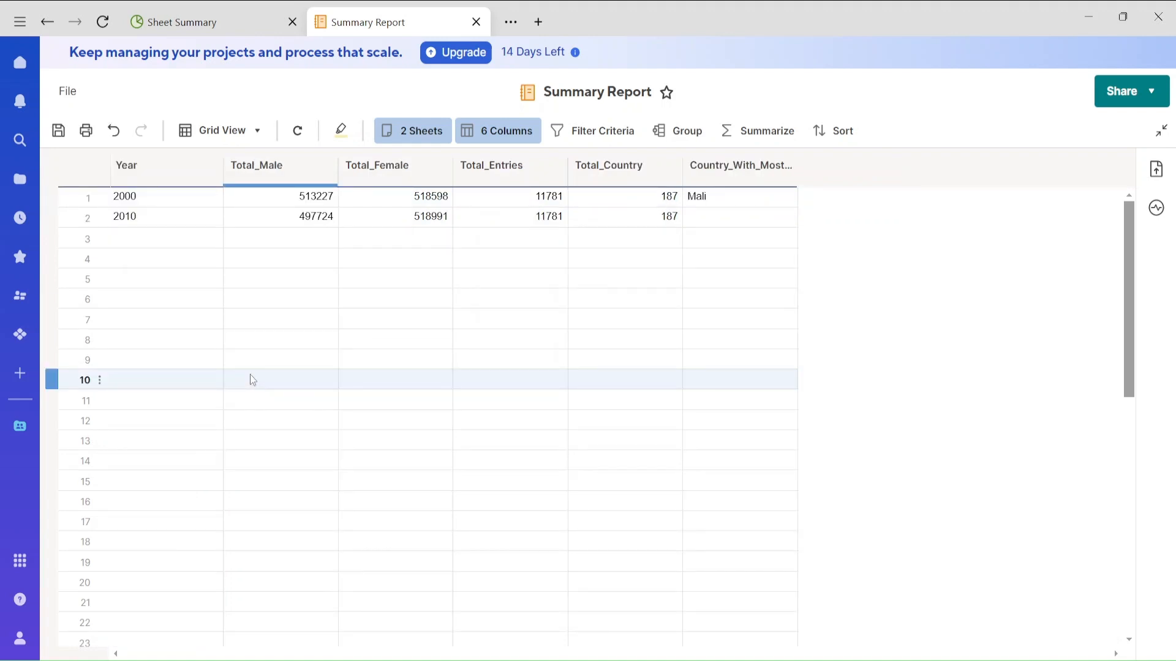
left_click(60, 132)
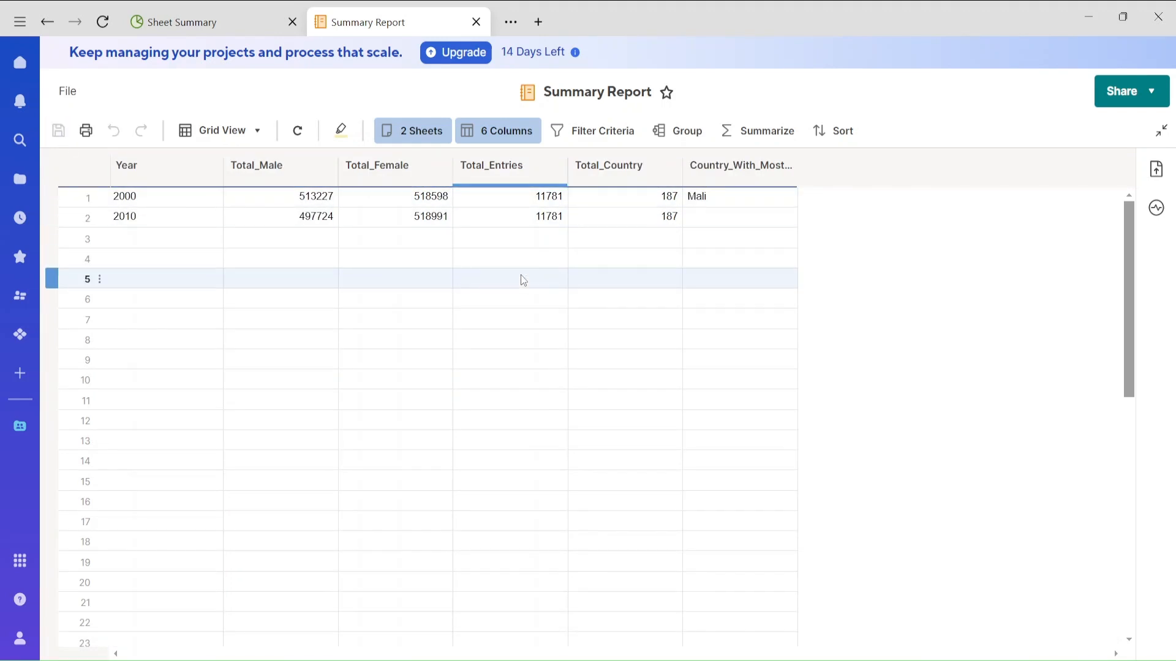
left_click(257, 22)
left_click(368, 22)
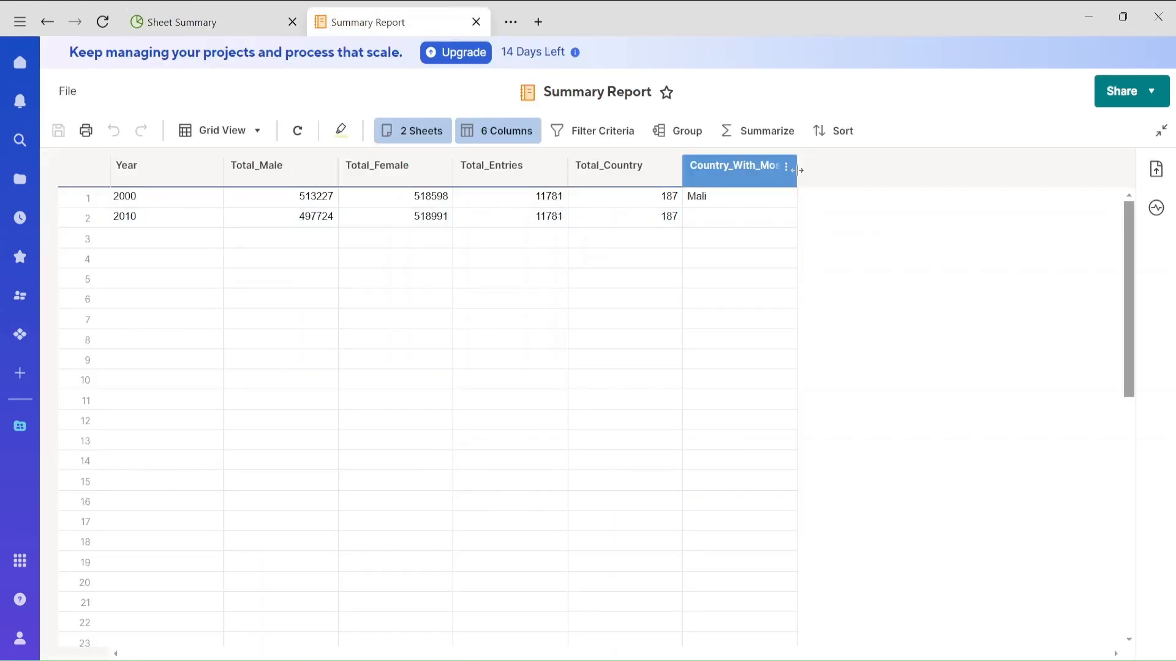
- Widen the Country_With_Most_Death_Rate column to fit its heading, hide the Total_Entries column, and save the report
left_click_drag(796, 165, 869, 166)
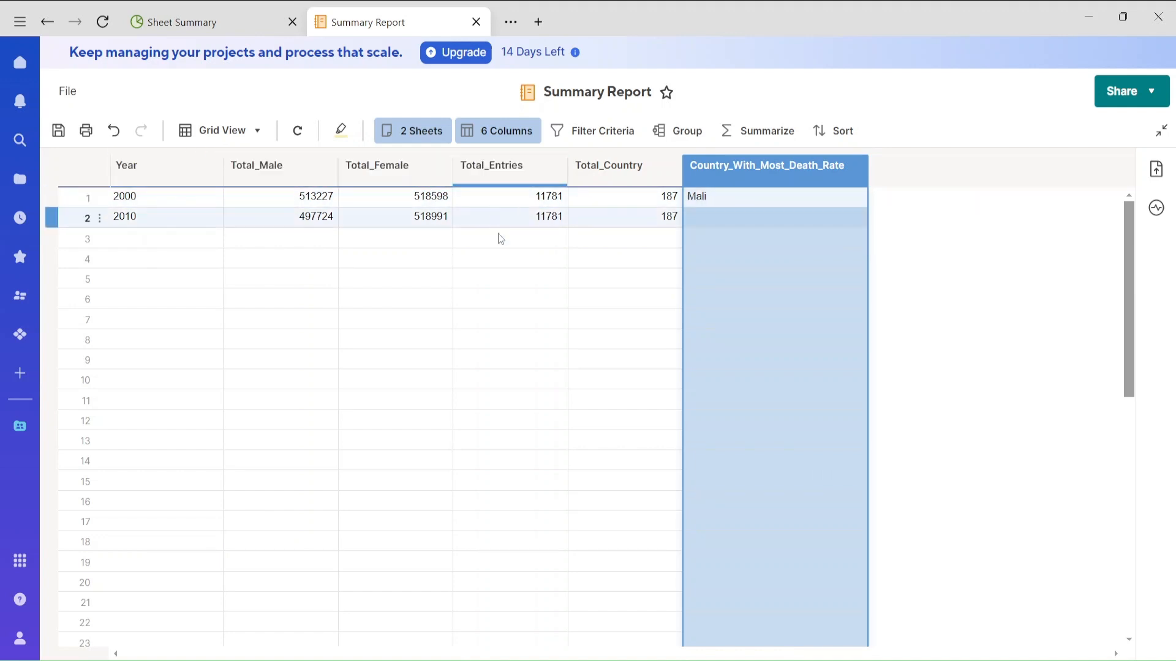
left_click(512, 176)
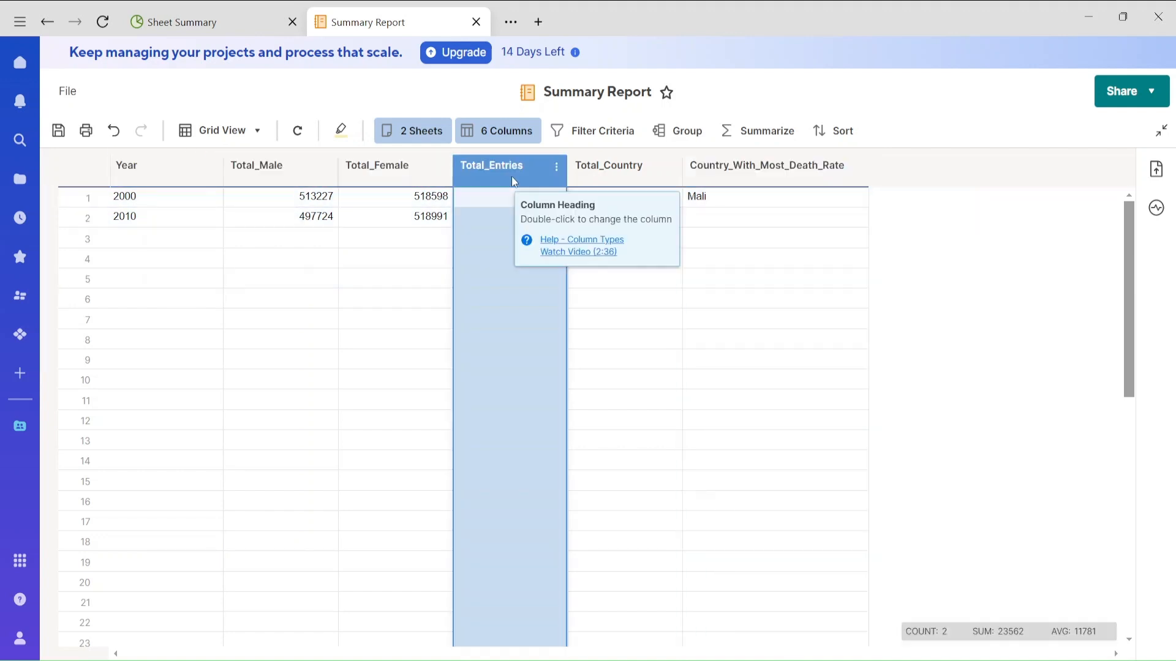
right_click(512, 176)
left_click(560, 380)
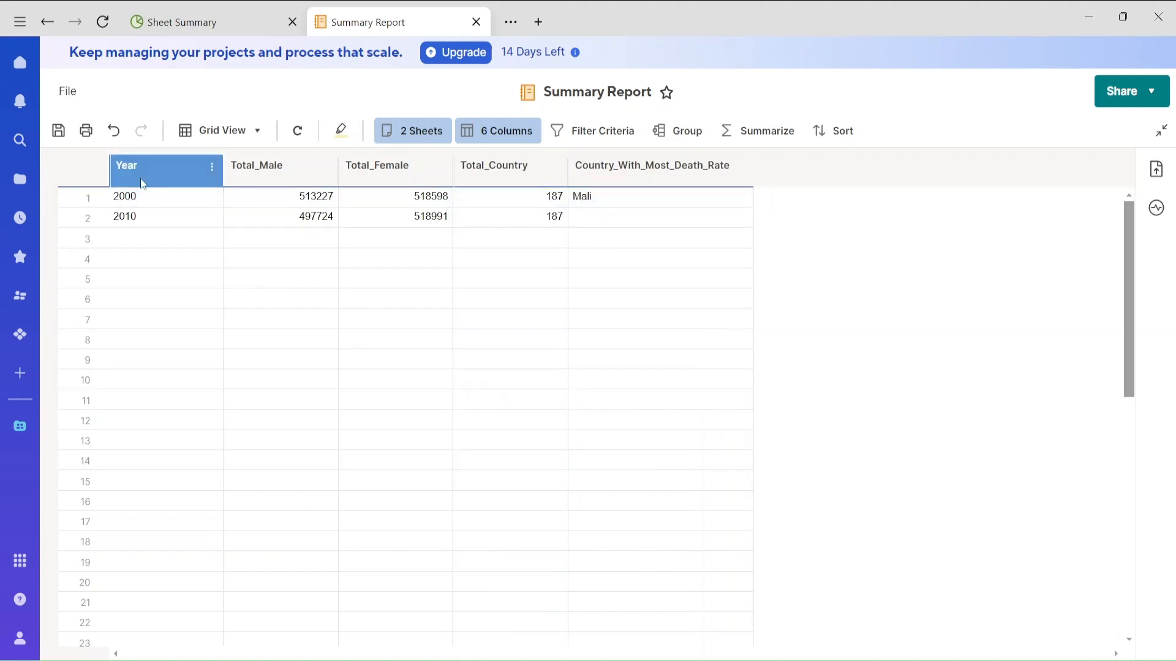
left_click(61, 134)
left_click(661, 174)
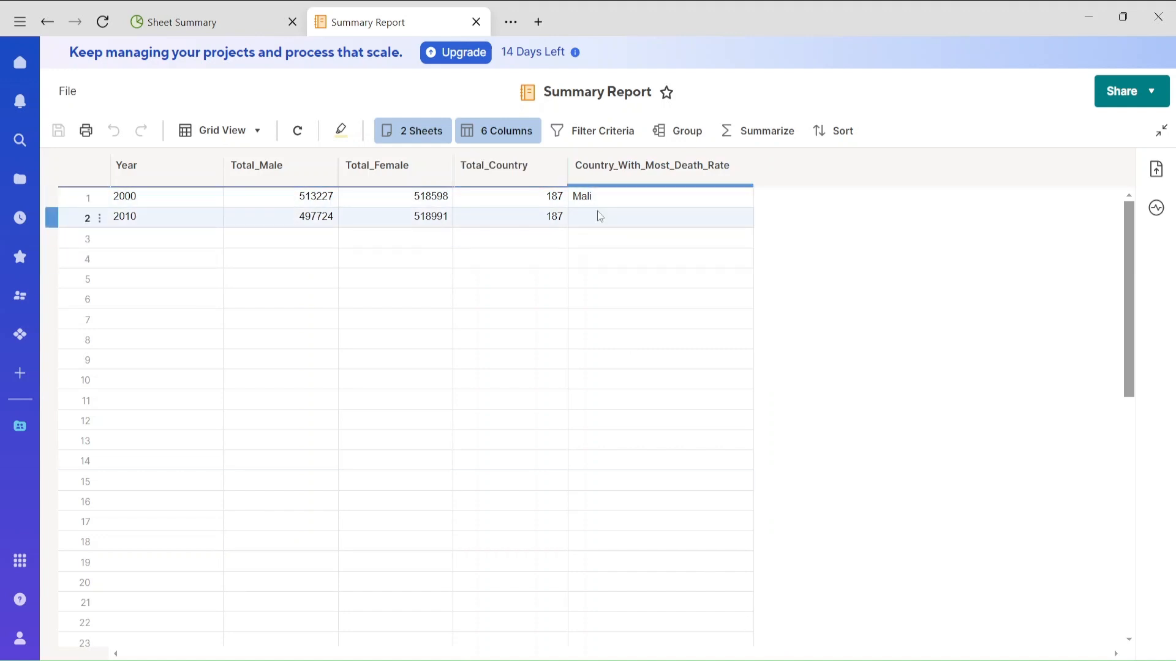
- Add the Group_With_Most_Death_Rate column to Summary Report, widen it to fit its heading, and save the report
left_click(489, 131)
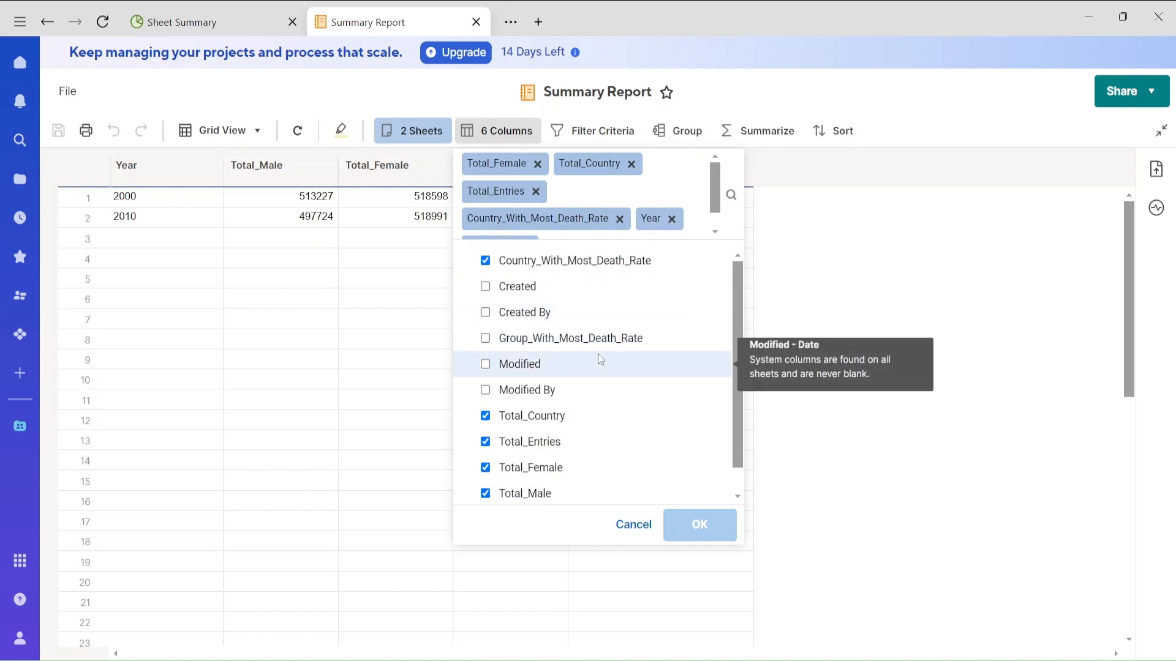
left_click(485, 338)
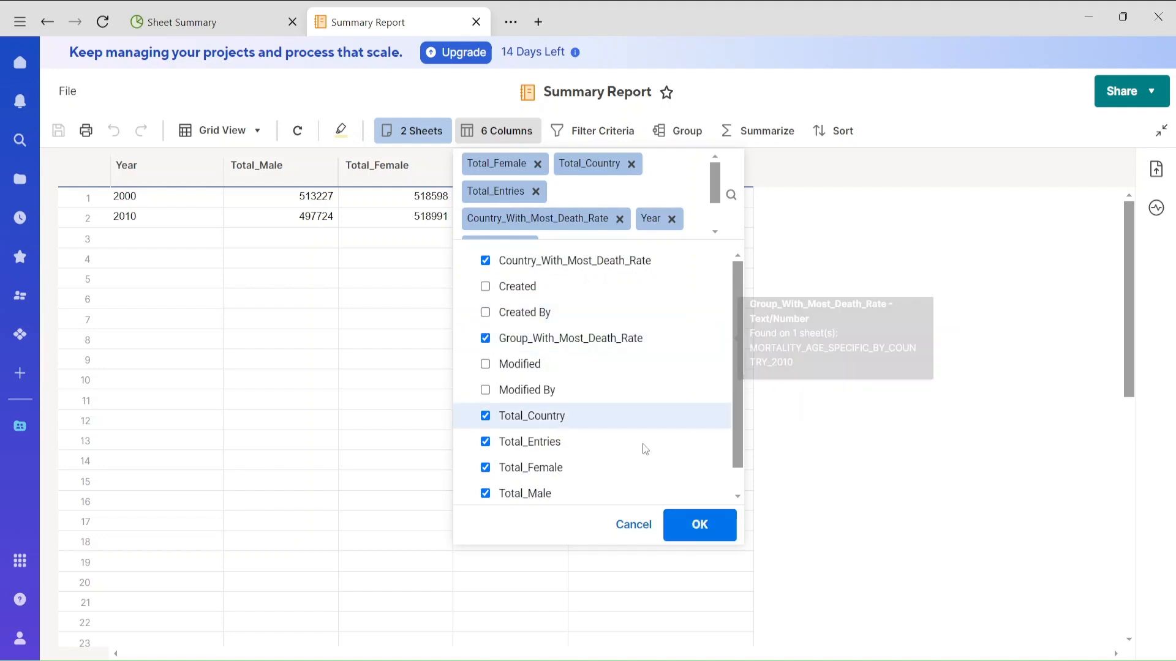
left_click(706, 533)
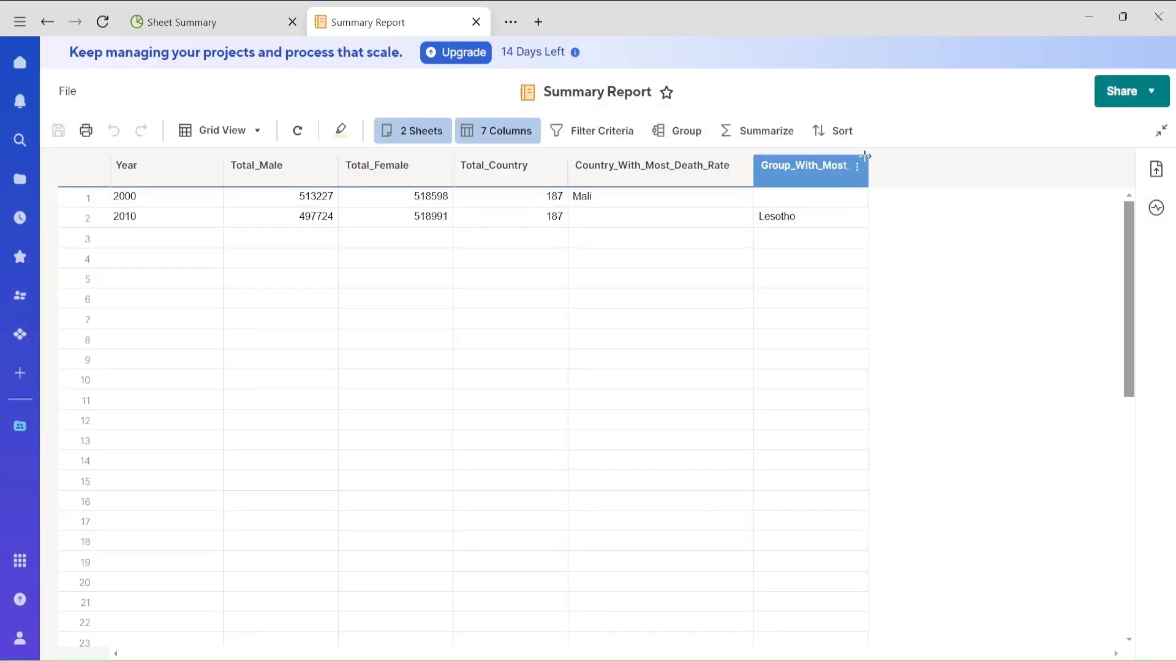
left_click_drag(865, 157, 951, 170)
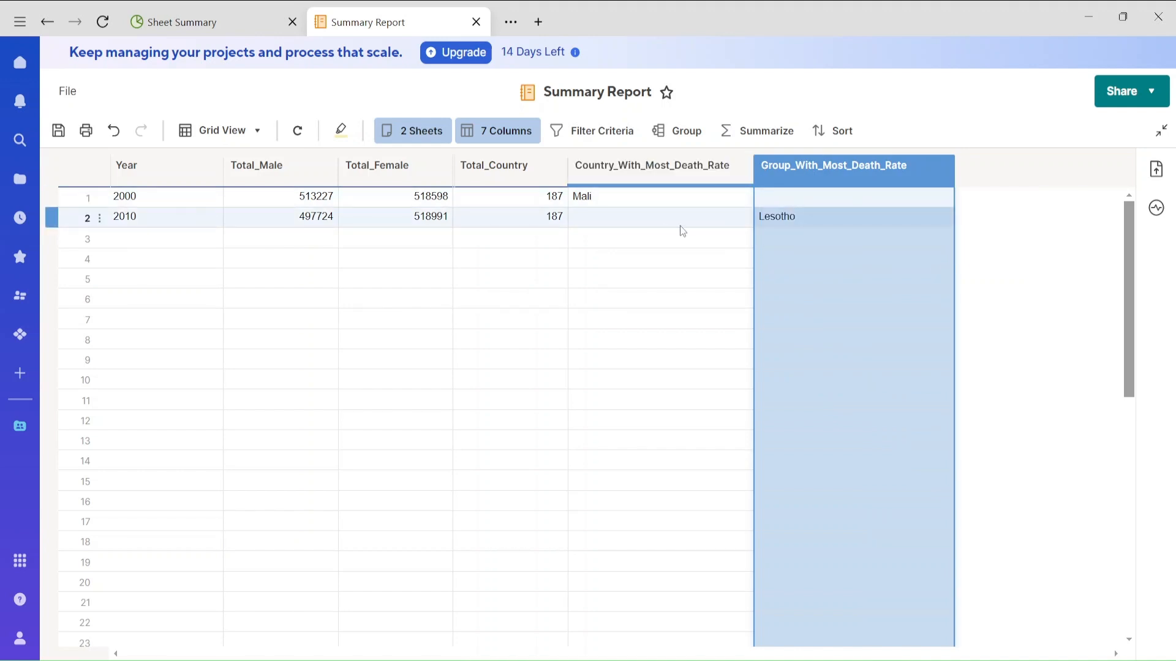
left_click(59, 131)
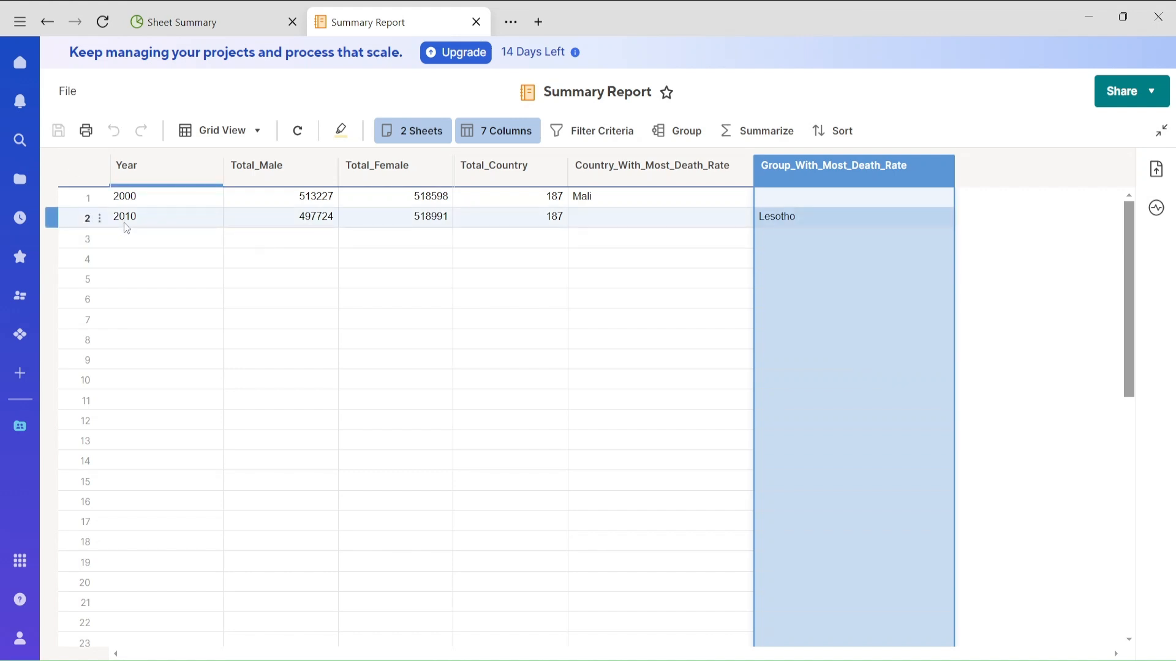
- Rename the Group_With_Most_Death_Rate summary field in the MORTALITY_AGE_SPECIFIC_BY_COUNTRY_2010 sheet to Country_With_Most_Death_Rate, and return to the workspace
left_click(47, 21)
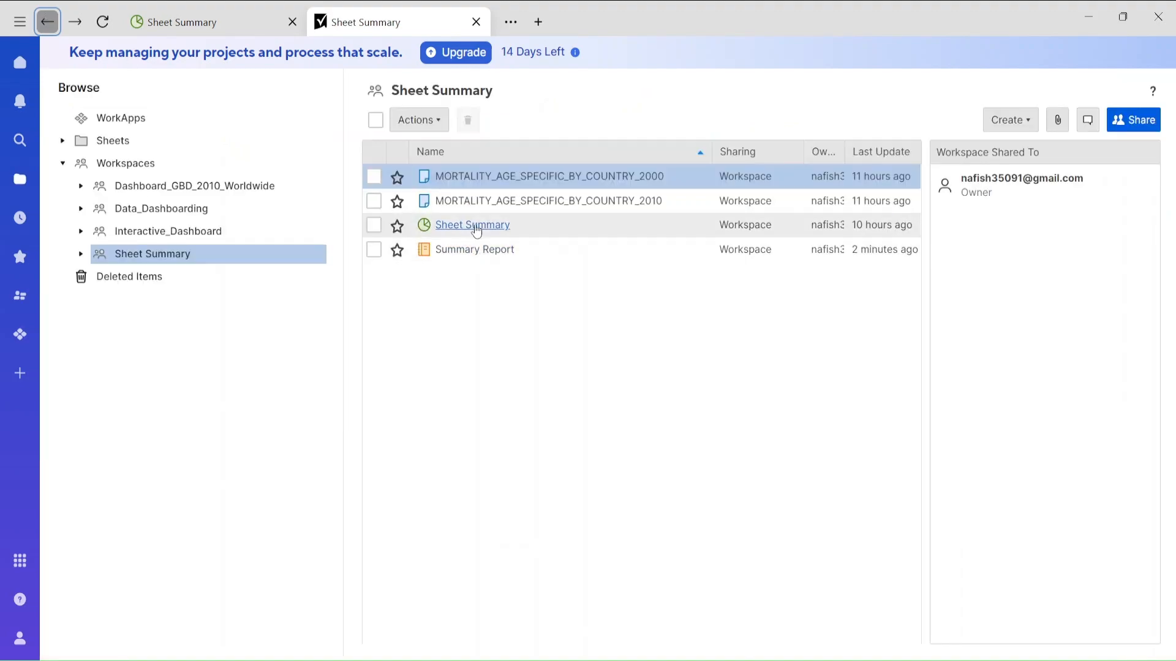
left_click(532, 205)
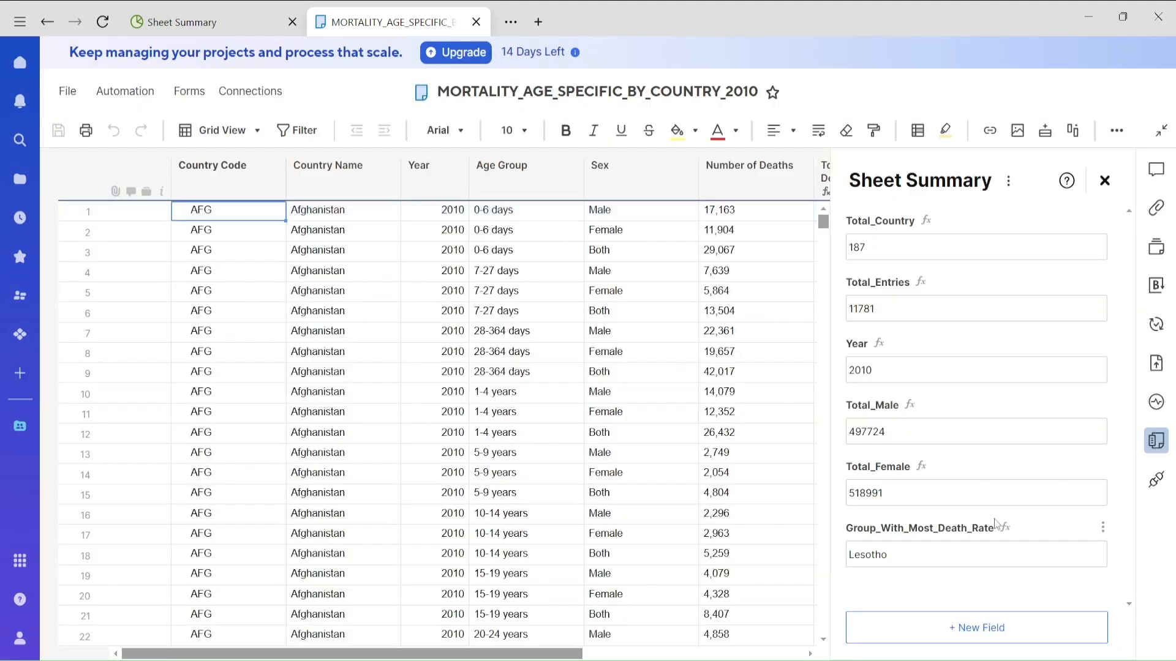
left_click(1101, 529)
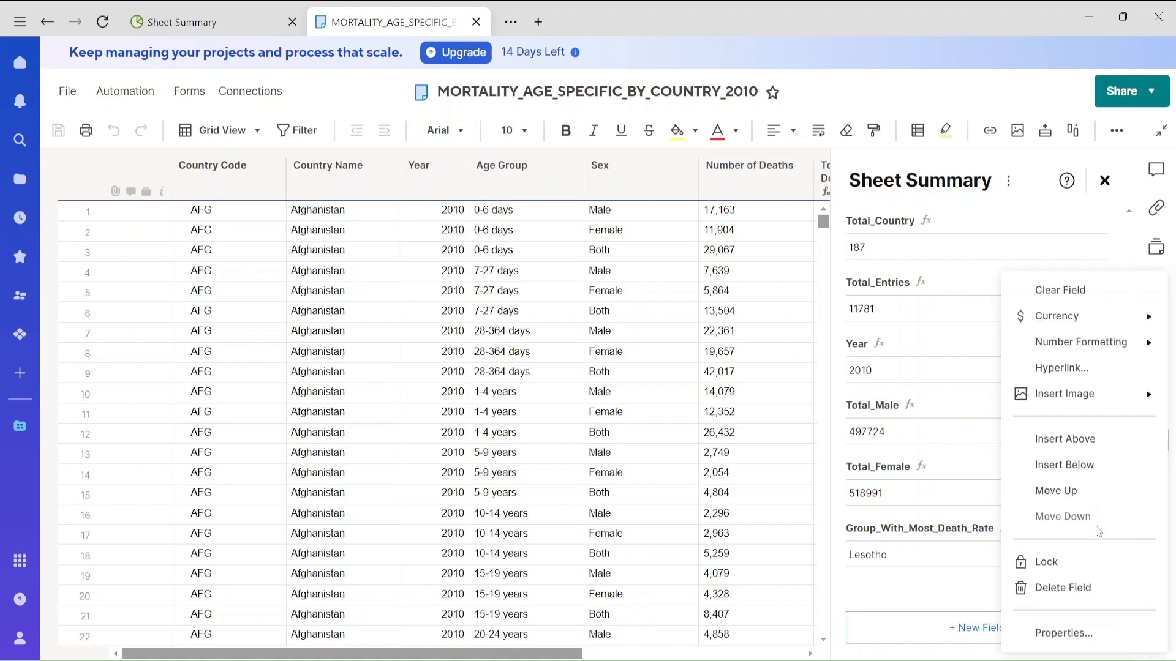
left_click(1065, 634)
left_click(503, 264)
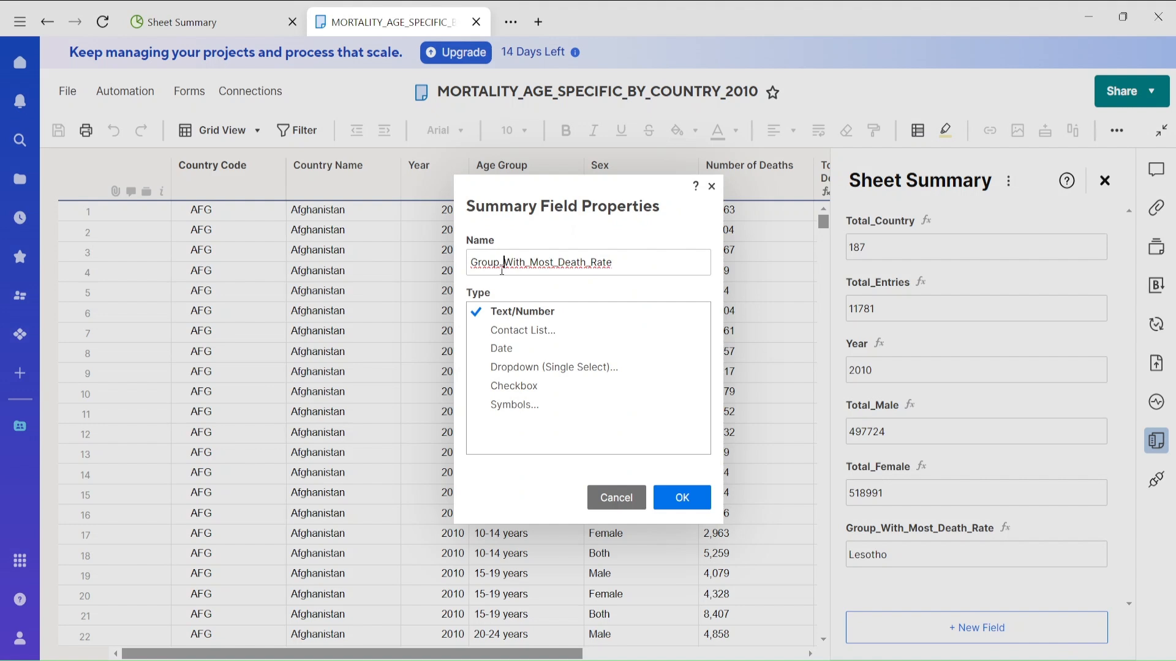
left_click_drag(457, 264, 501, 267)
type("Country")
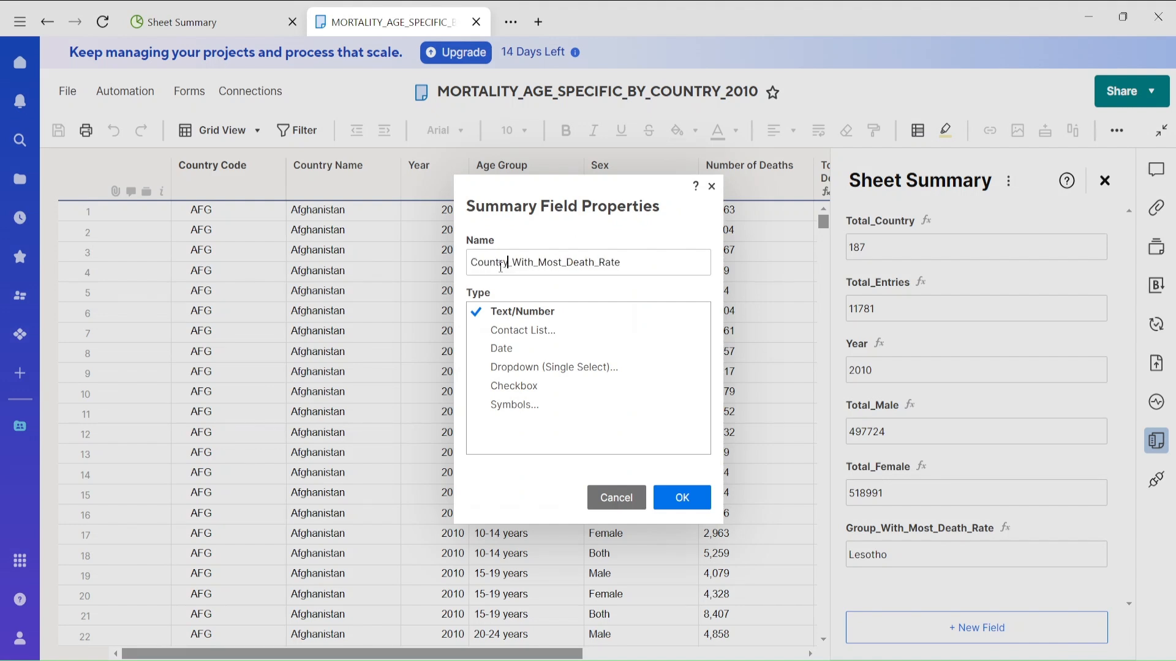
left_click(668, 489)
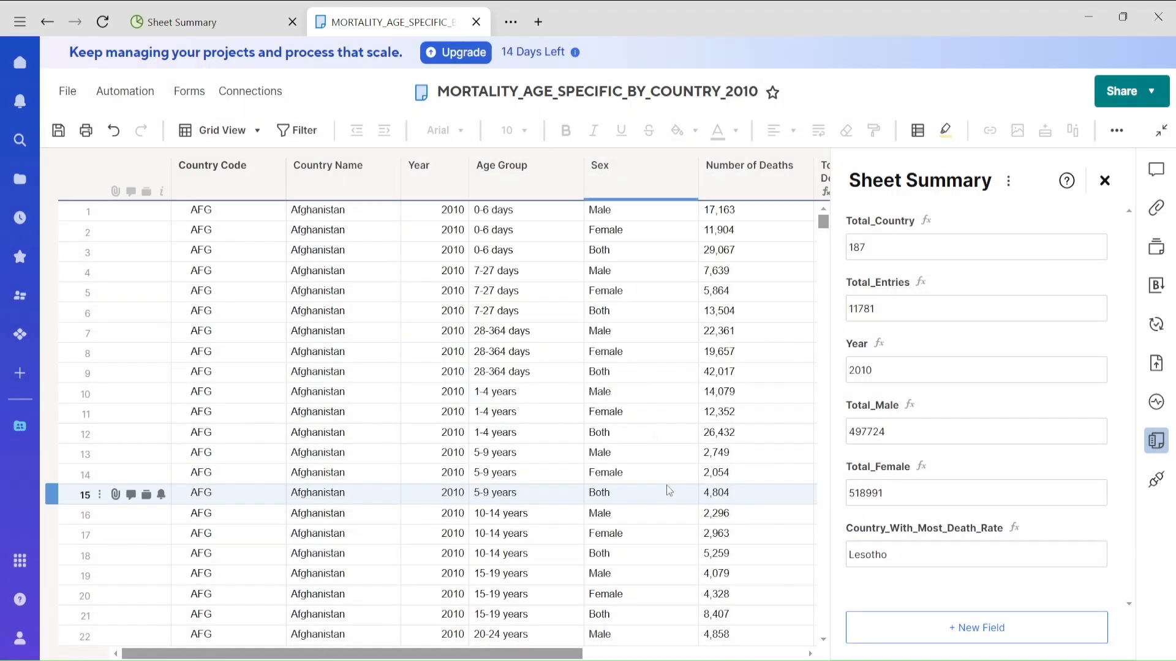
left_click(47, 22)
left_click(686, 442)
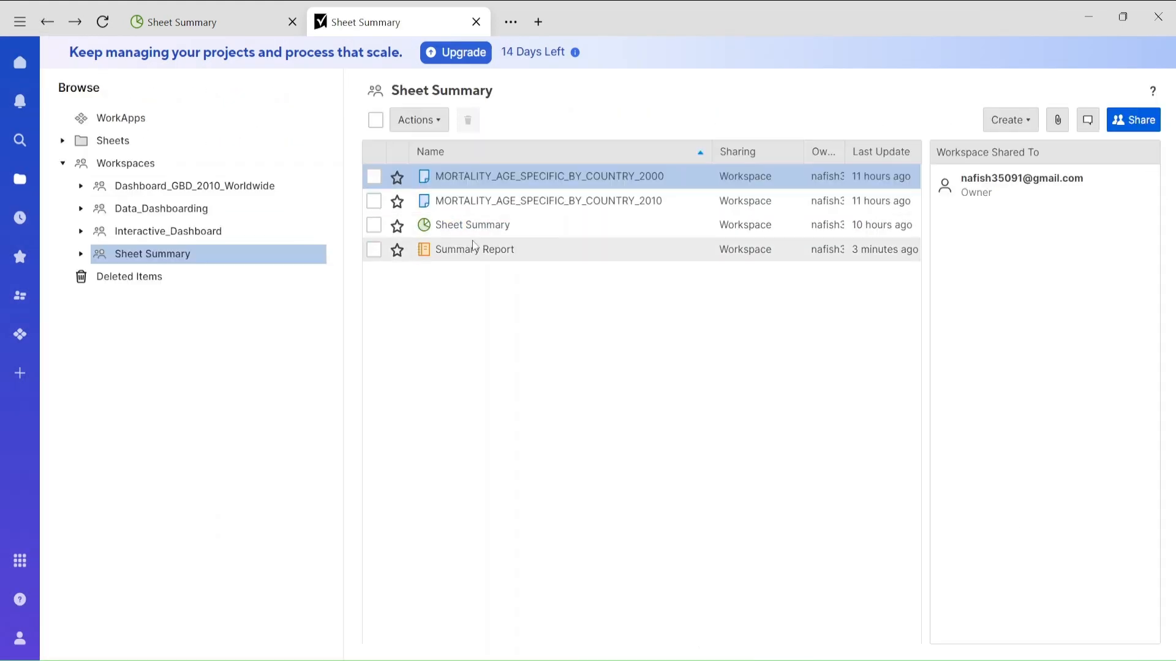
- Check the renamed field in the Sheet Summary dashboard, and remove the Group_With_Most_Death_Rate column from Summary Report
left_click(474, 231)
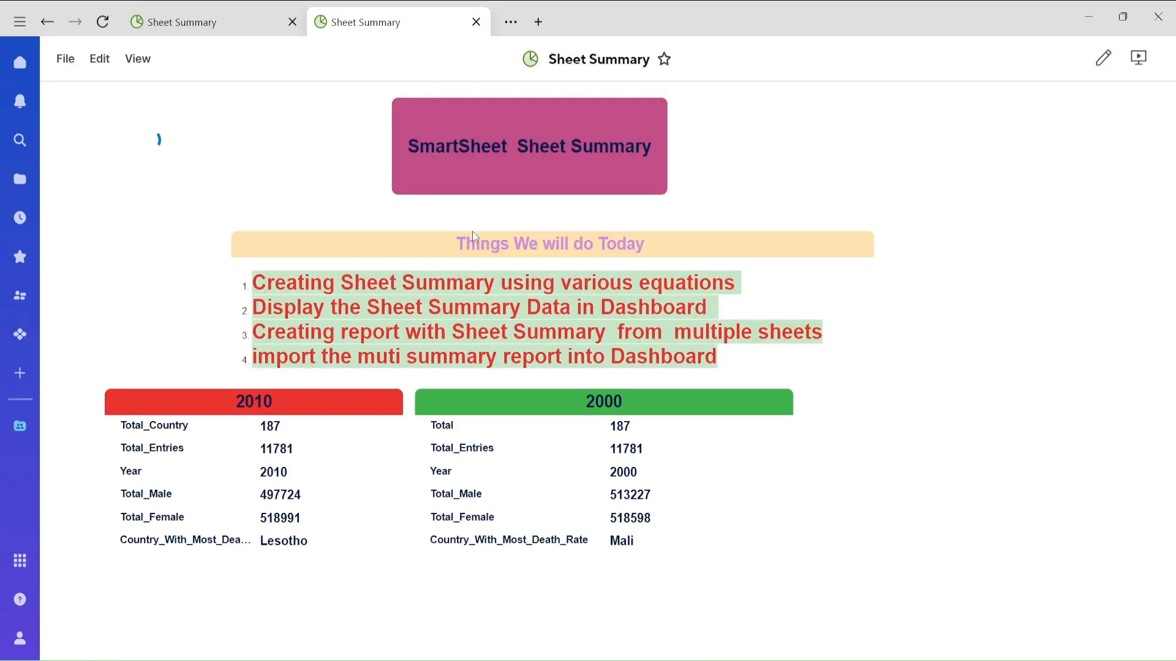
left_click(47, 22)
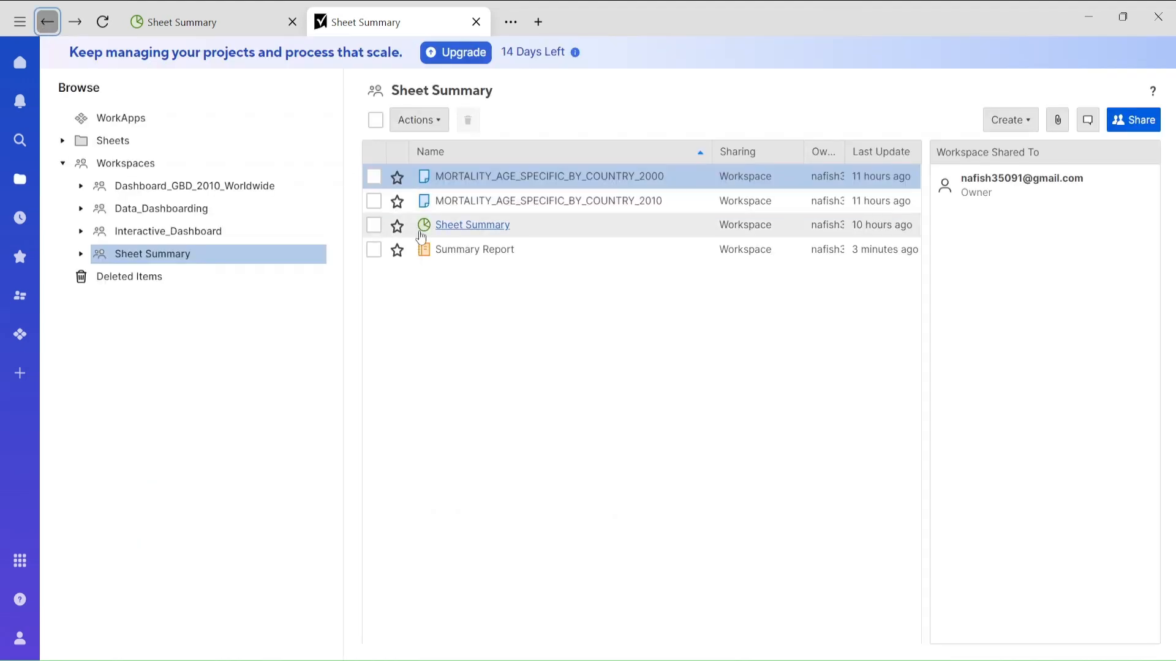
left_click(444, 250)
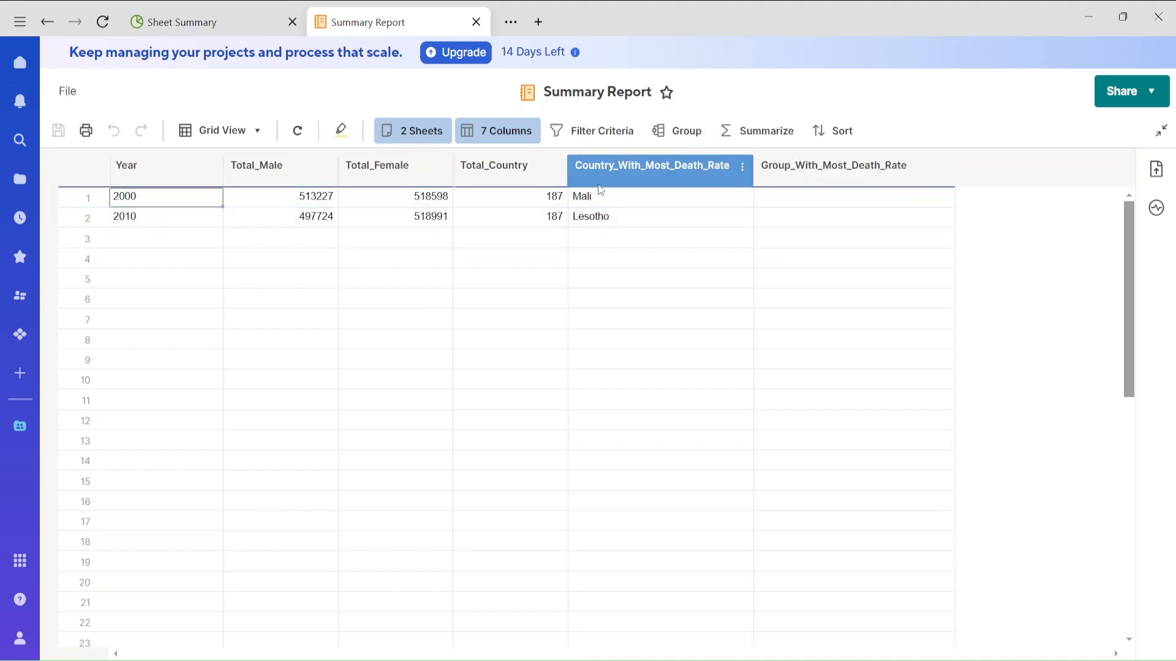
left_click(819, 163)
right_click(818, 163)
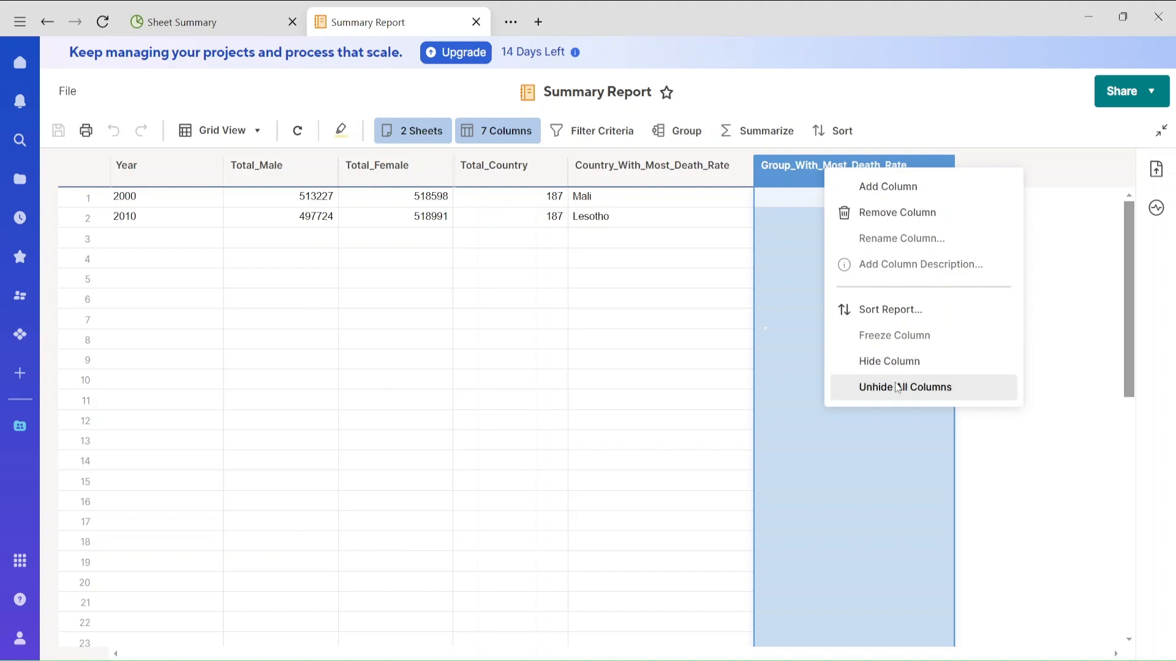
left_click(892, 215)
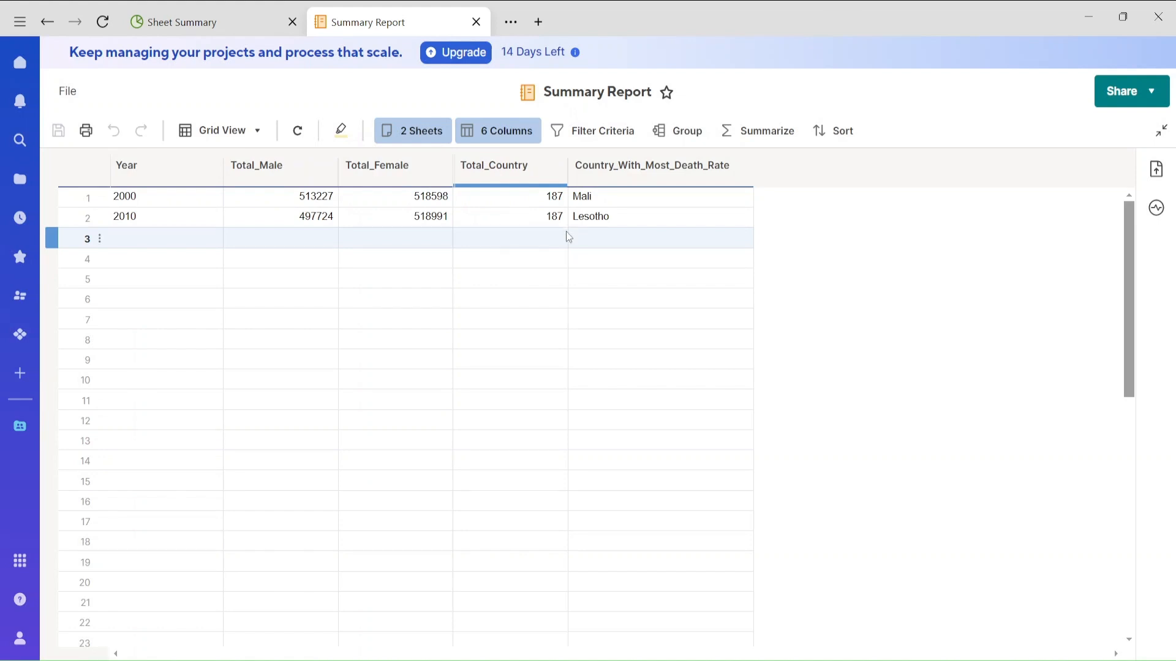
- Look at the report's filter criteria without adding a condition, and return to the Sheet Summary dashboard
left_click(603, 131)
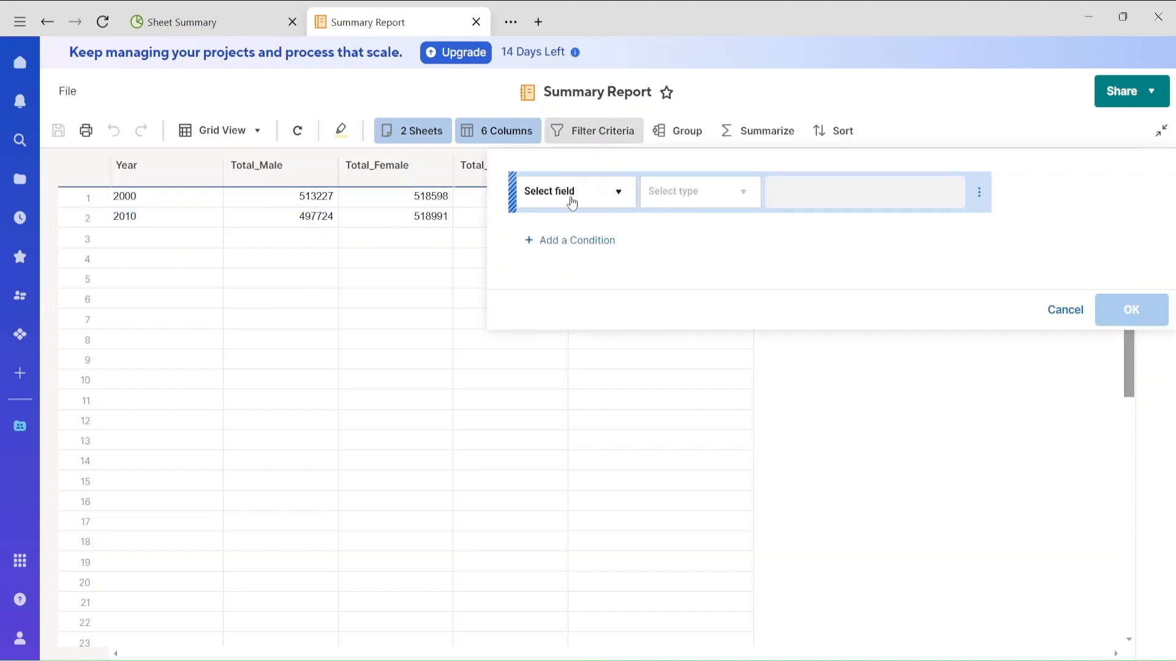
left_click(1066, 310)
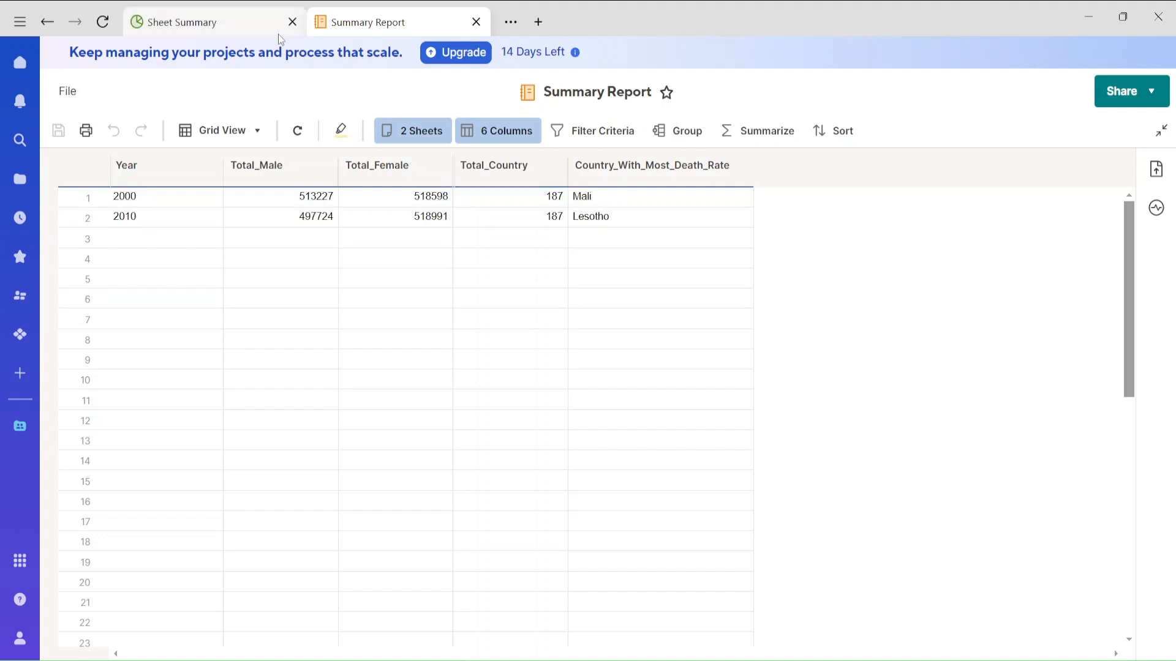
left_click(248, 22)
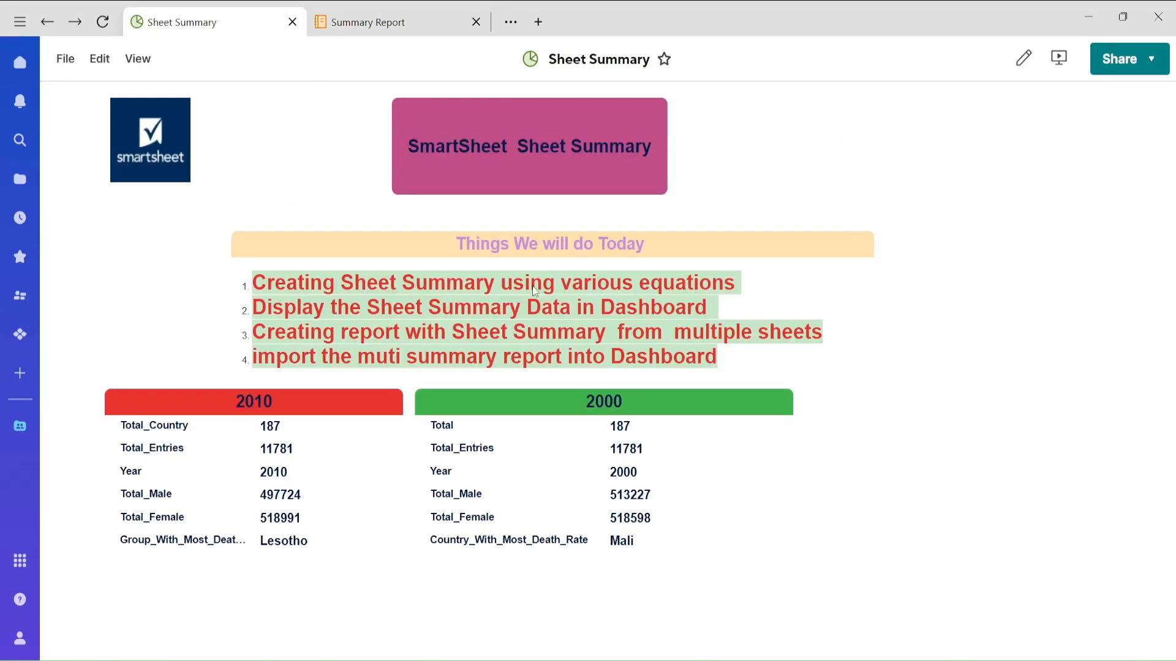
- Edit the Sheet Summary dashboard and add a chart widget that uses Summary Report from the Sheet Summary workspace as its data source
left_click(99, 59)
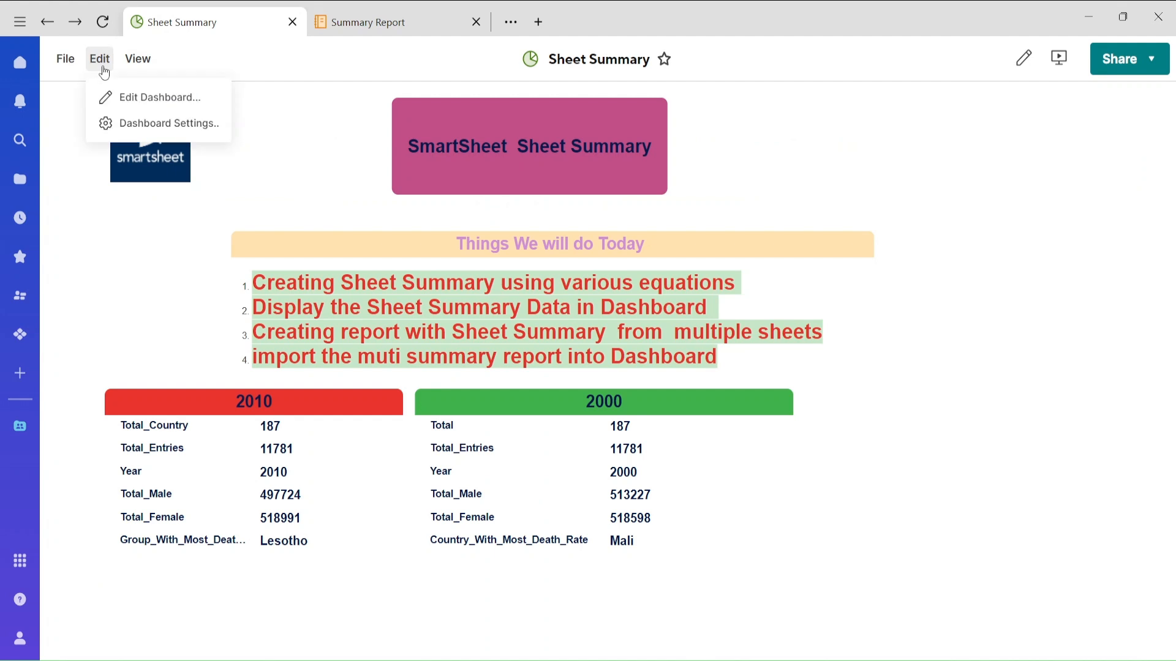
left_click(129, 96)
left_click(1156, 140)
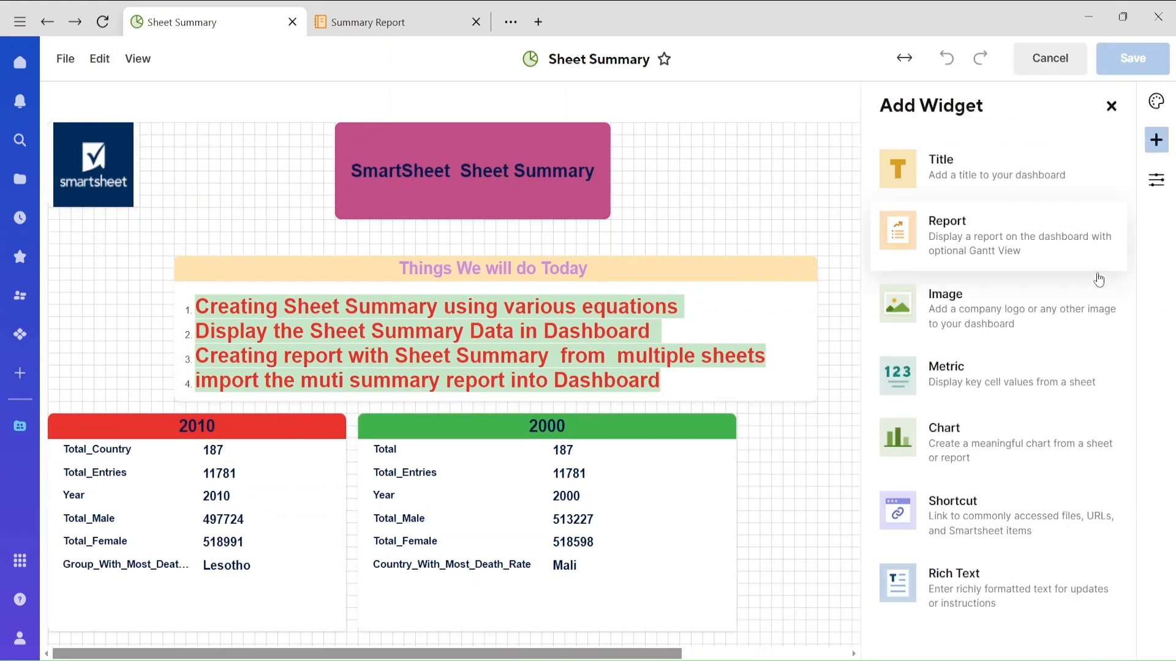
left_click(948, 450)
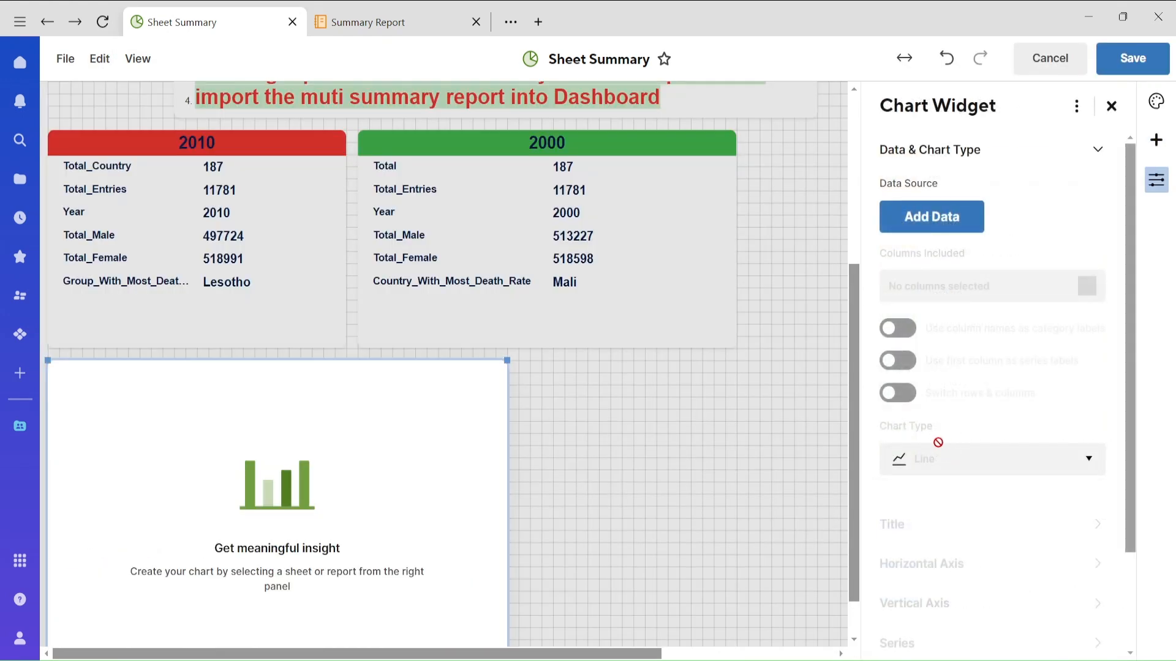
left_click(933, 216)
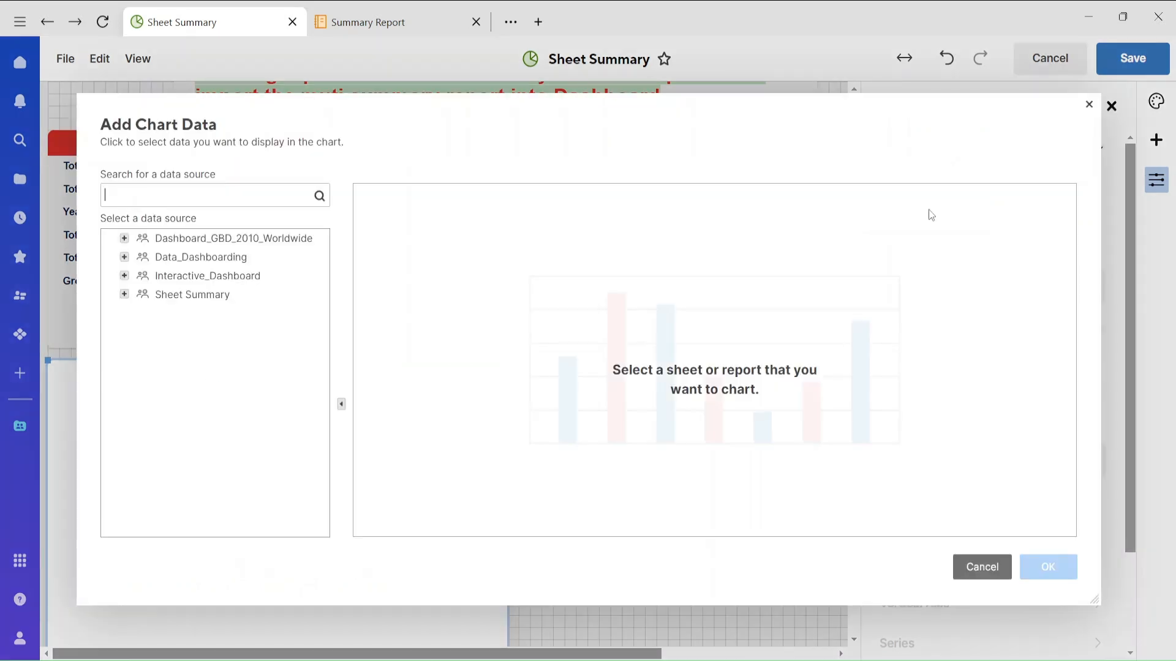
left_click(124, 296)
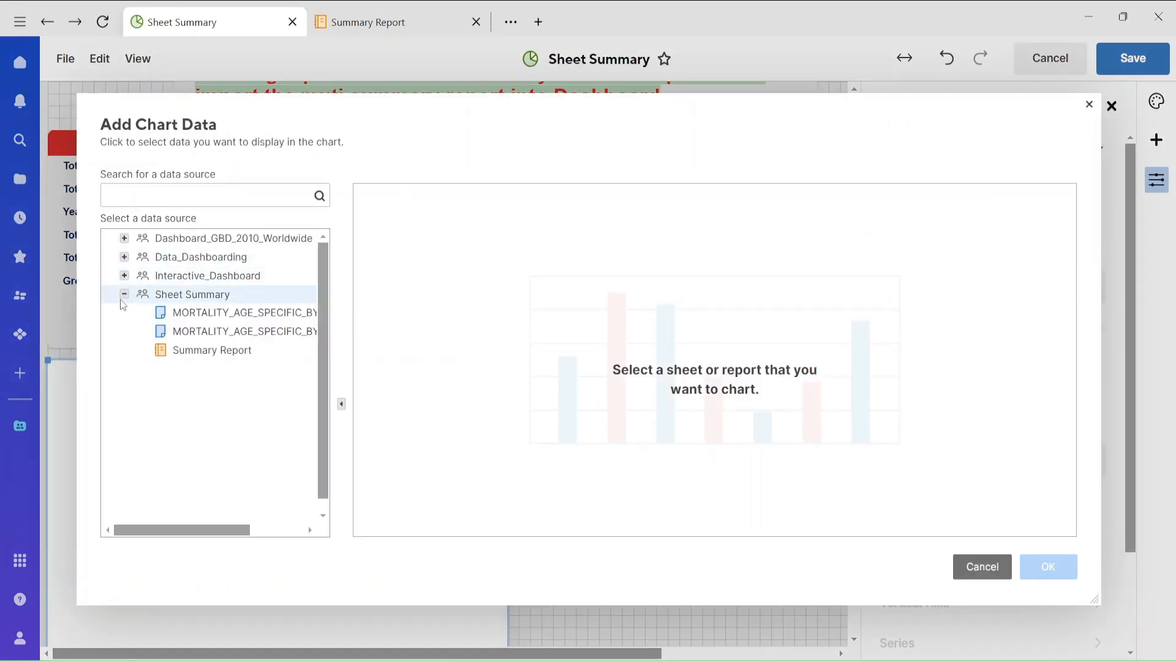
left_click(201, 354)
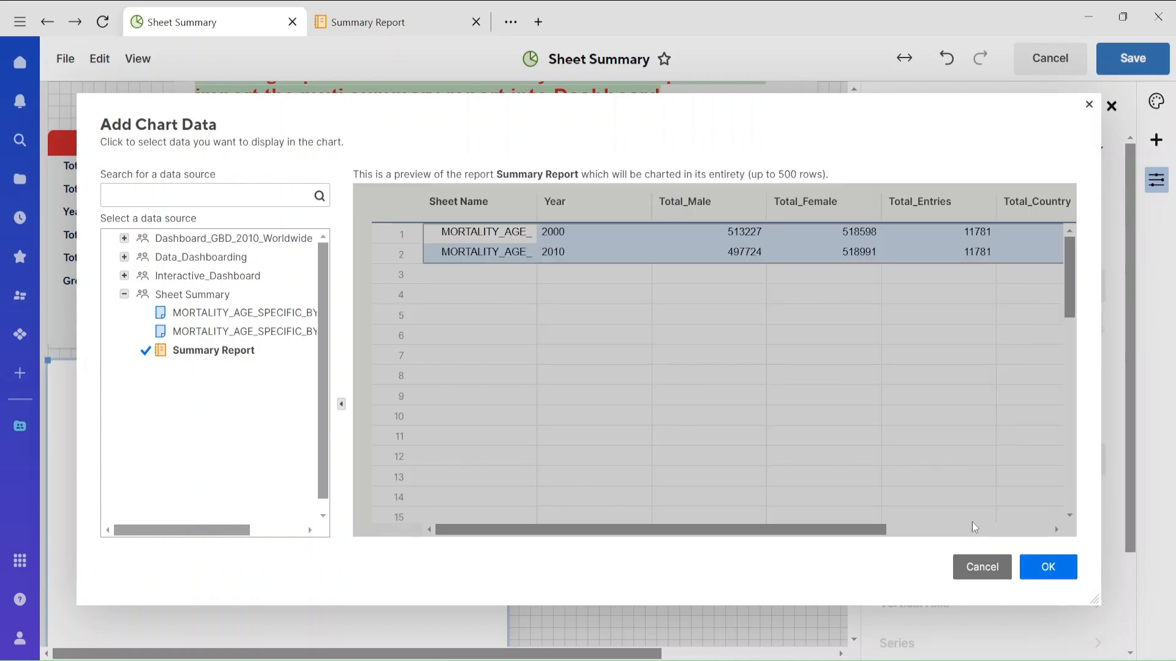
left_click(1046, 569)
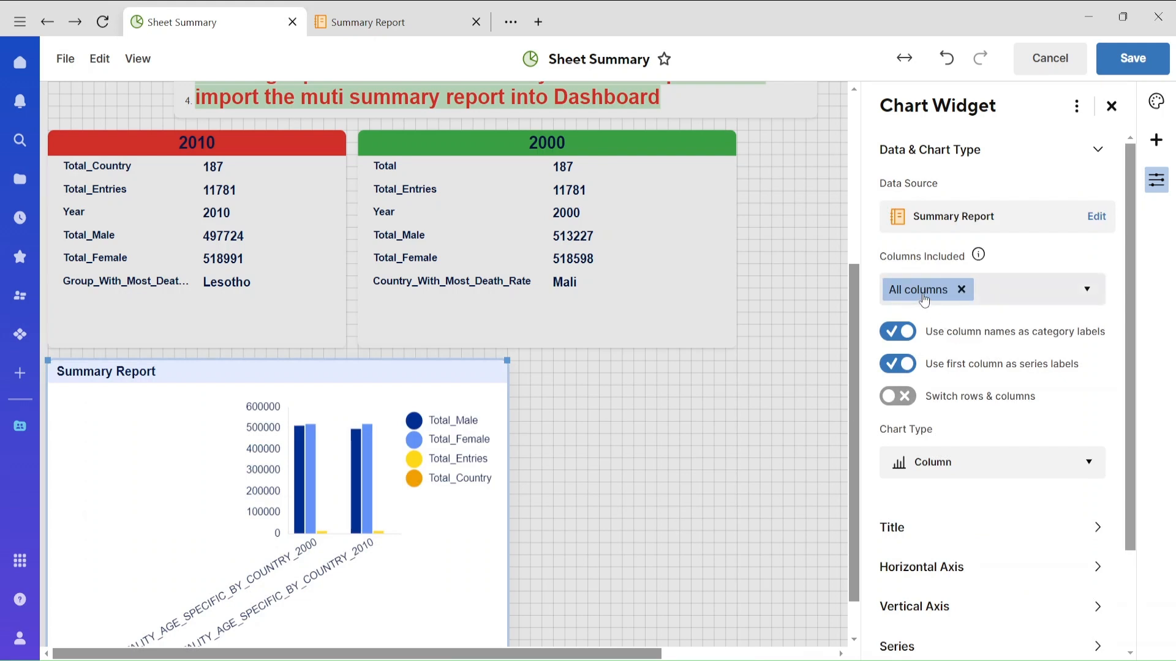
- Limit the chart's included columns to Year, Total_Male and Total_Female
left_click(1077, 302)
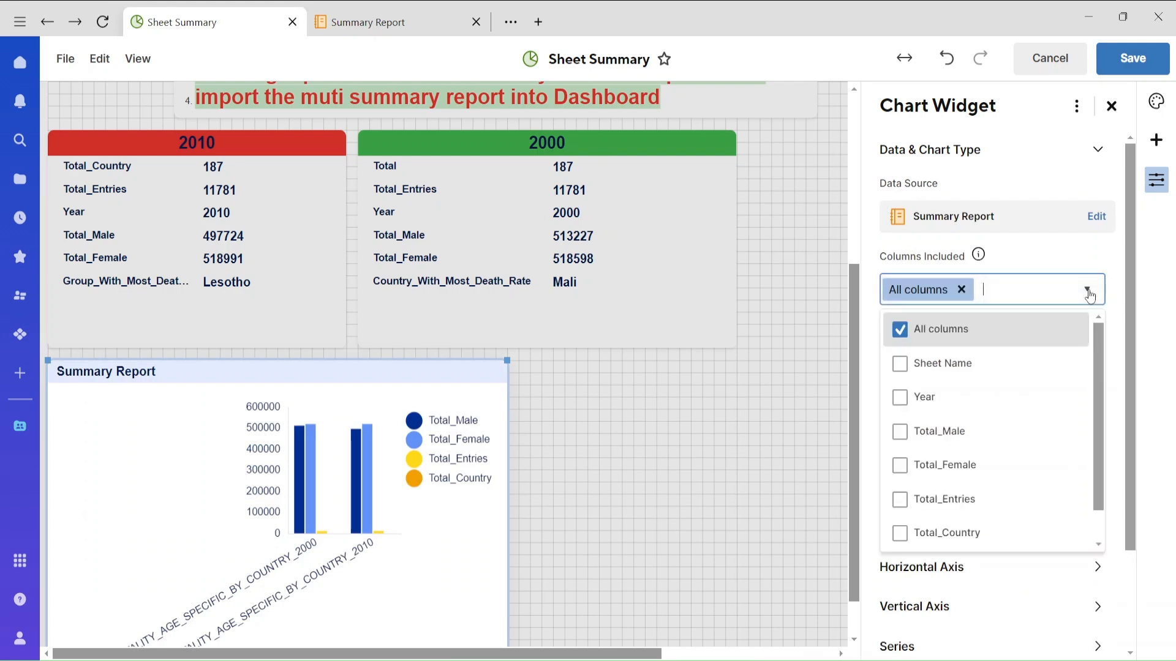
left_click(899, 407)
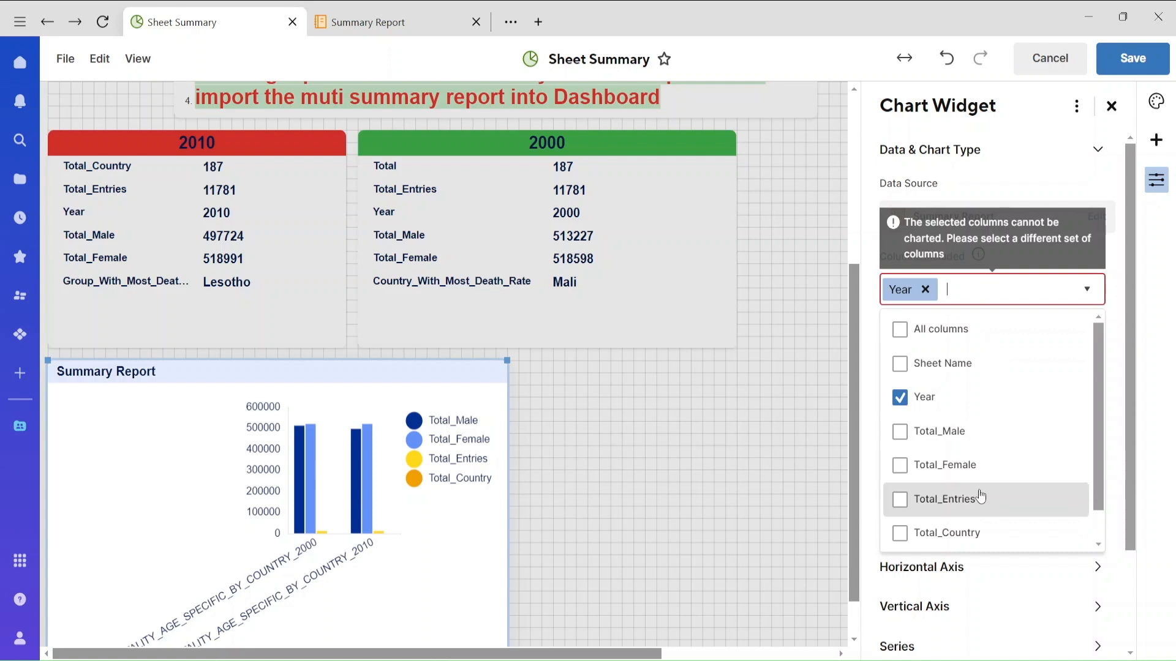
scroll(981, 500, "down", 1)
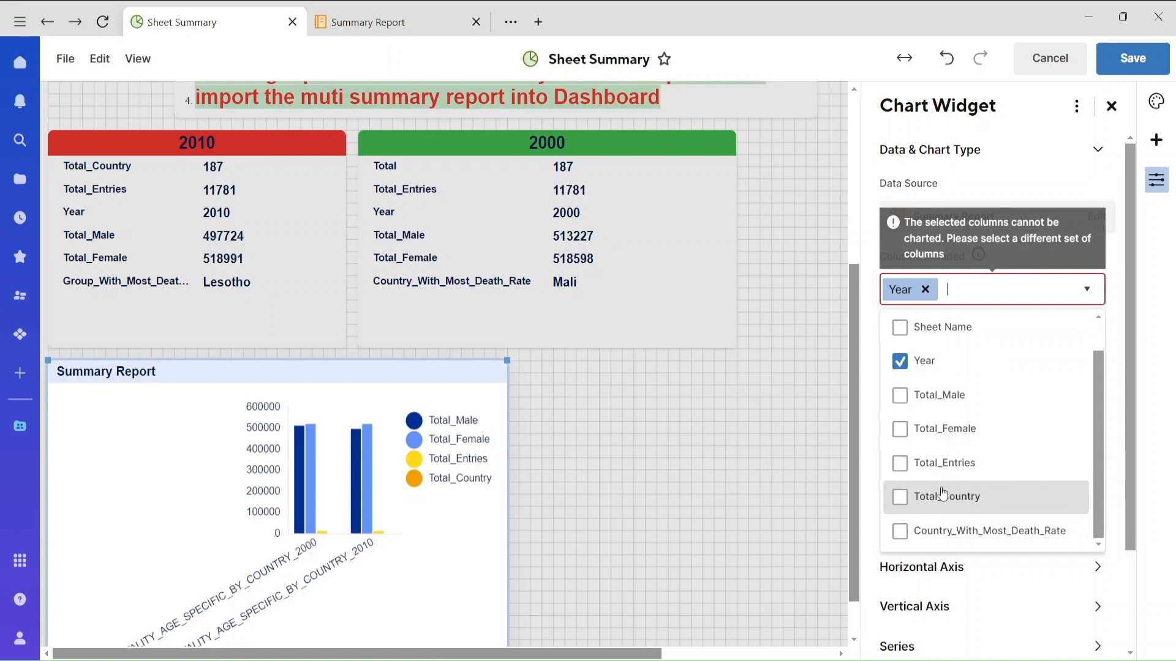
left_click(900, 399)
left_click(901, 428)
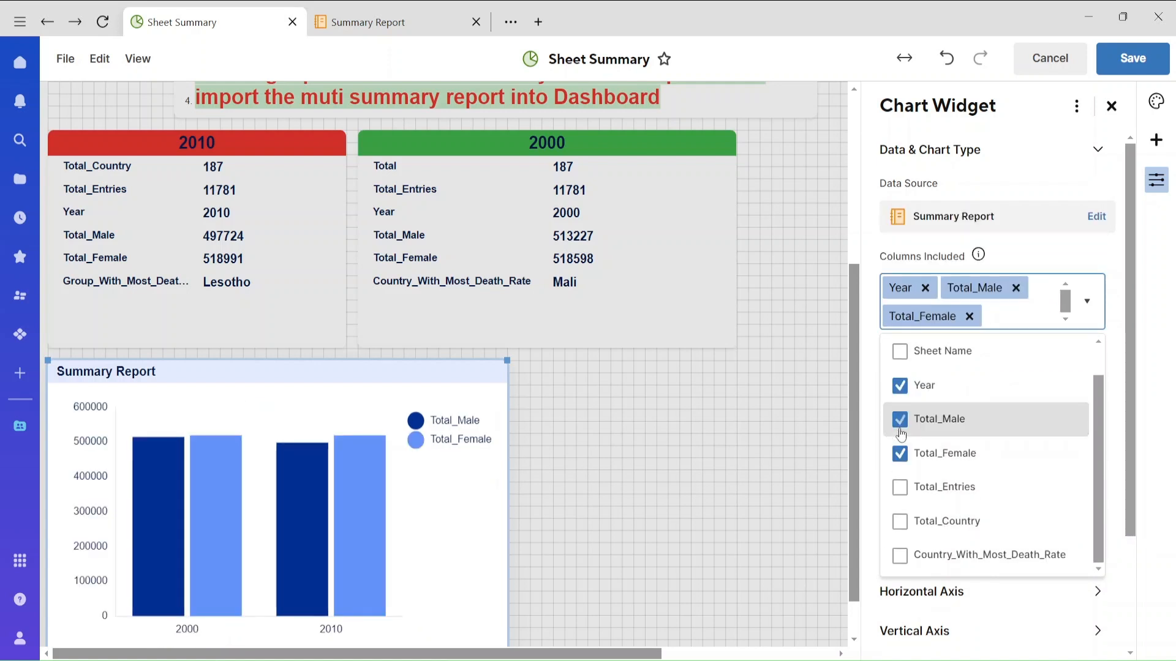
left_click(682, 535)
- Centre the Summary Report title of the chart widget
scroll(429, 565, "down", 1)
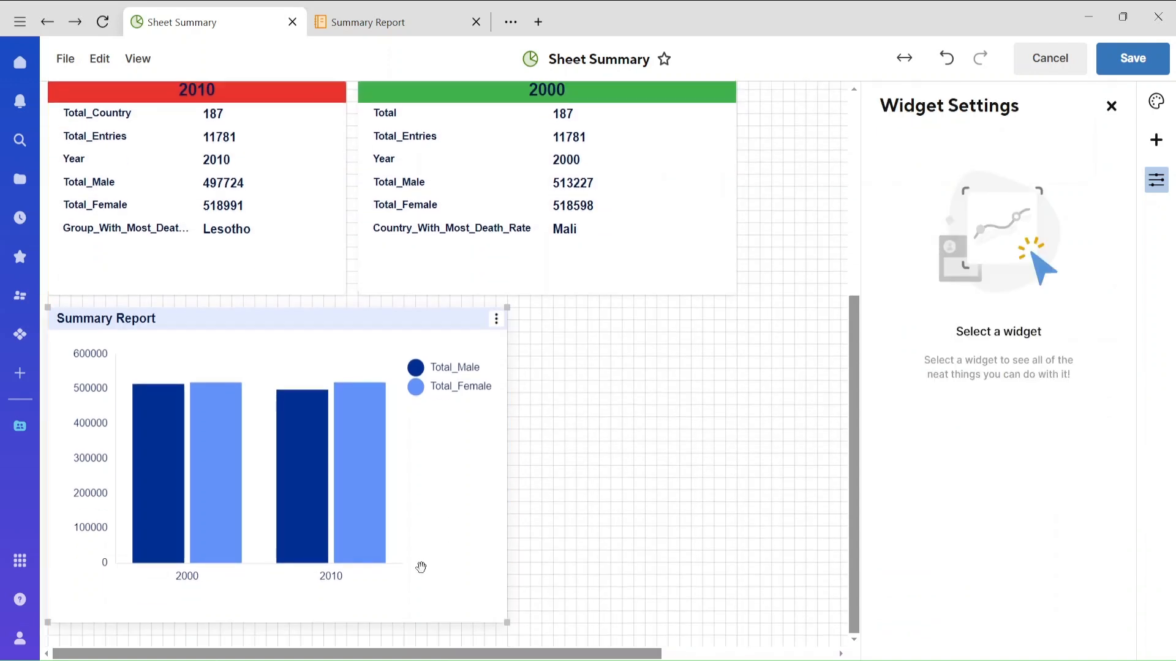
left_click(141, 320)
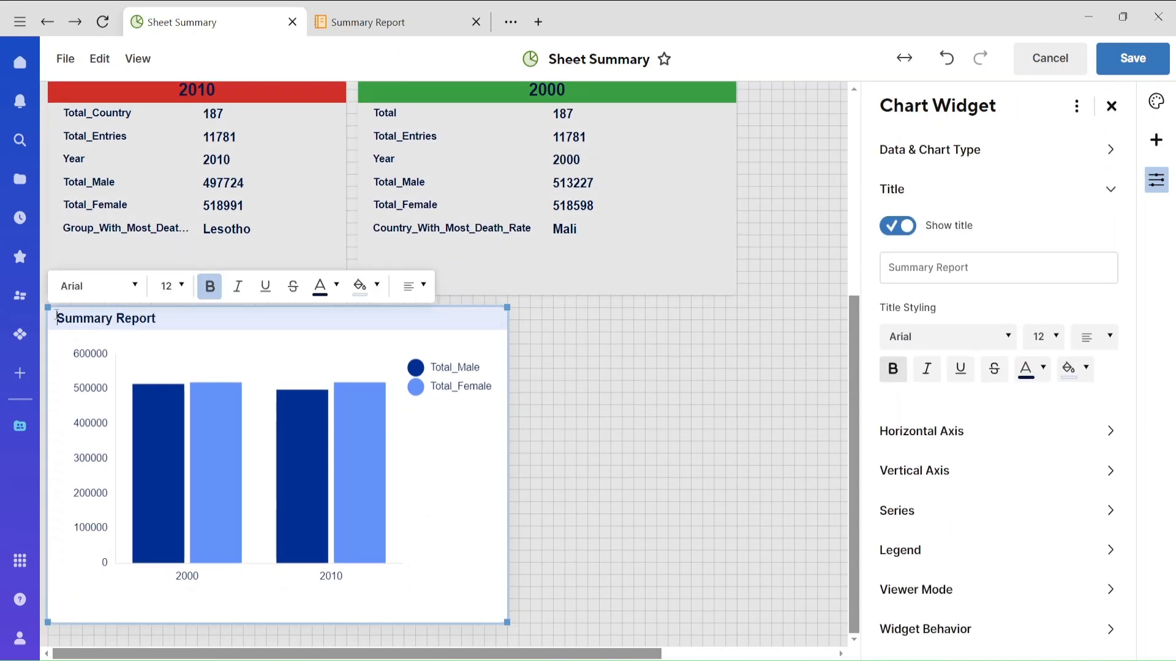
left_click(414, 286)
left_click(407, 345)
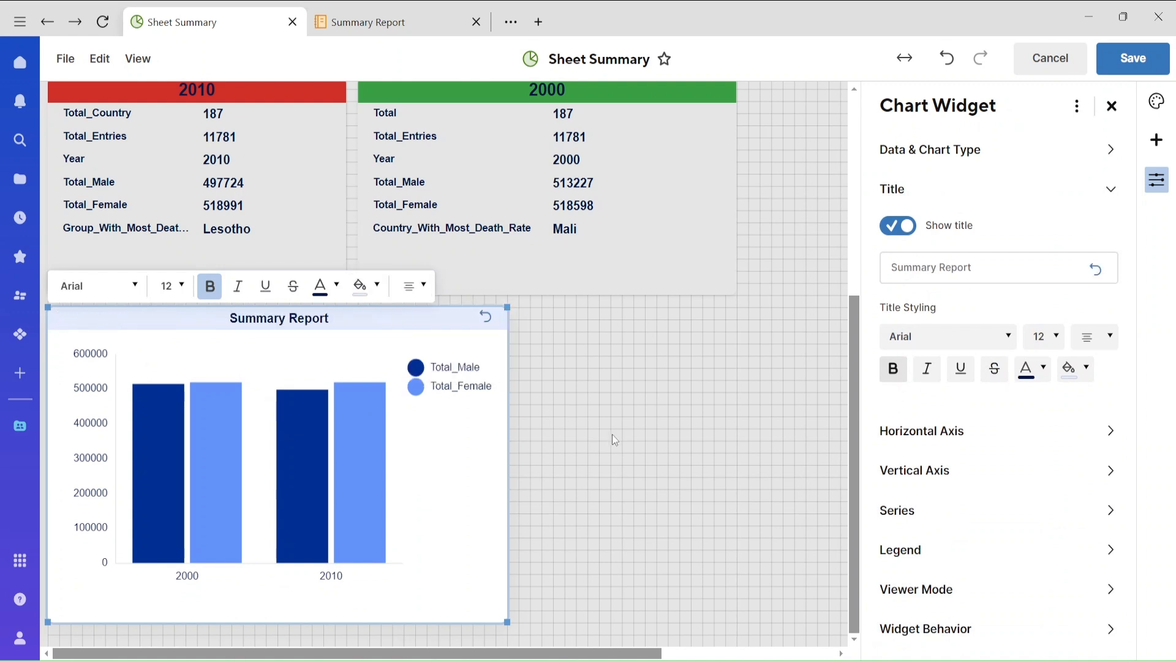
key("Escape")
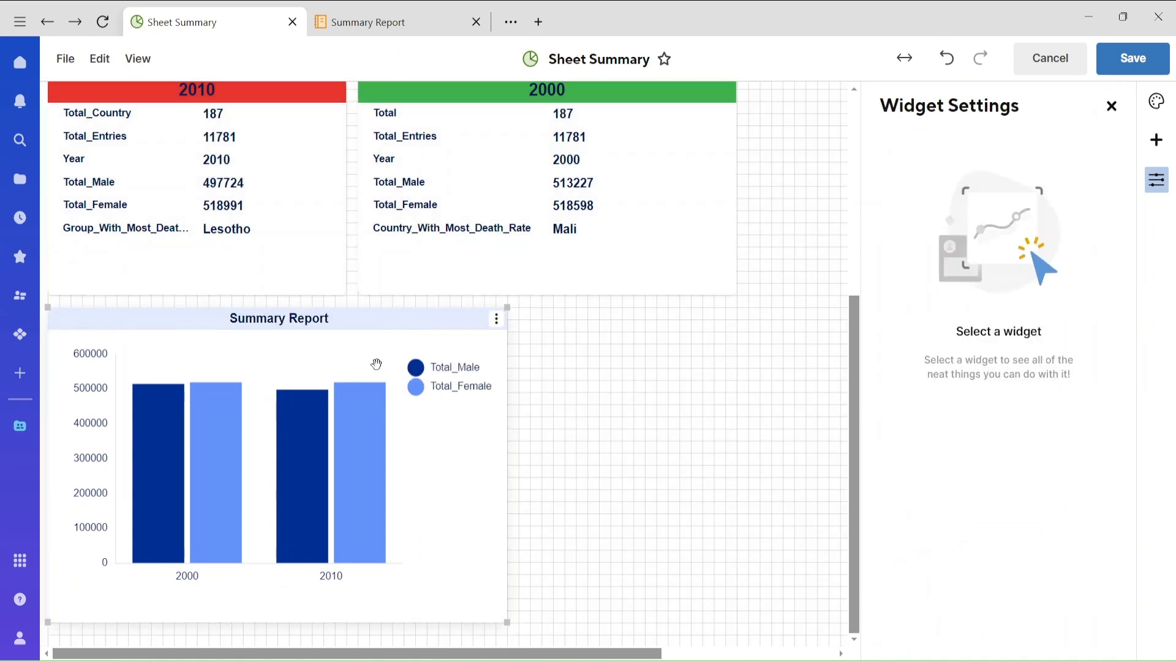
- Change the Total_Female series color to orange #F0A000 and make the series always show its value labels
left_click(218, 498)
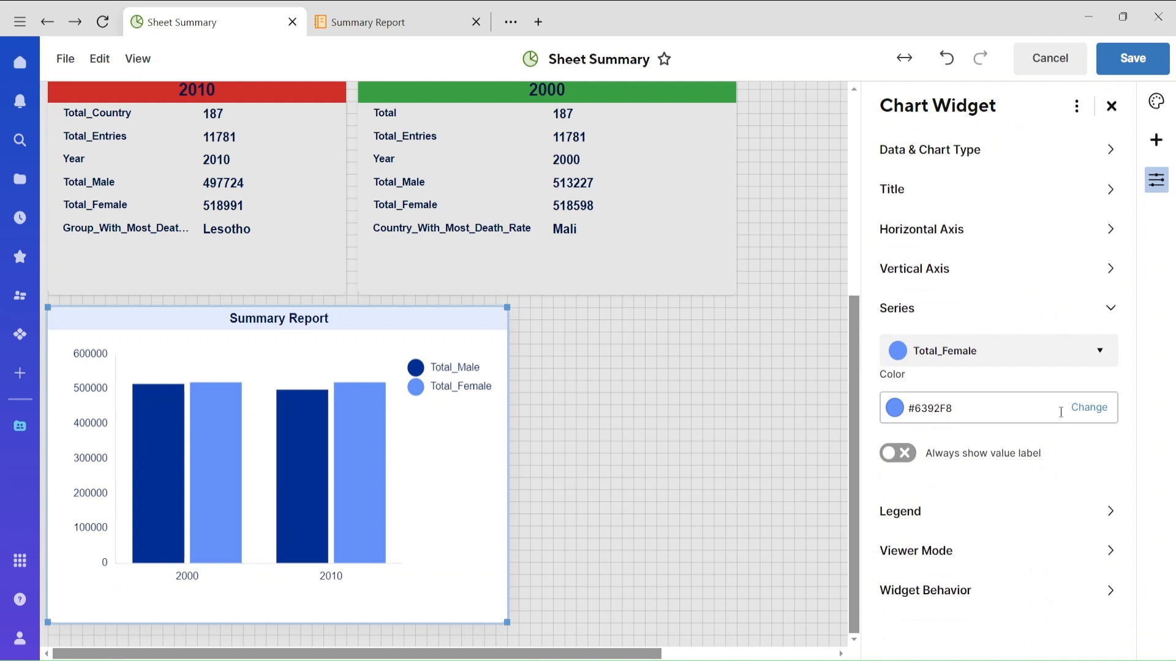
left_click(1079, 416)
left_click(928, 464)
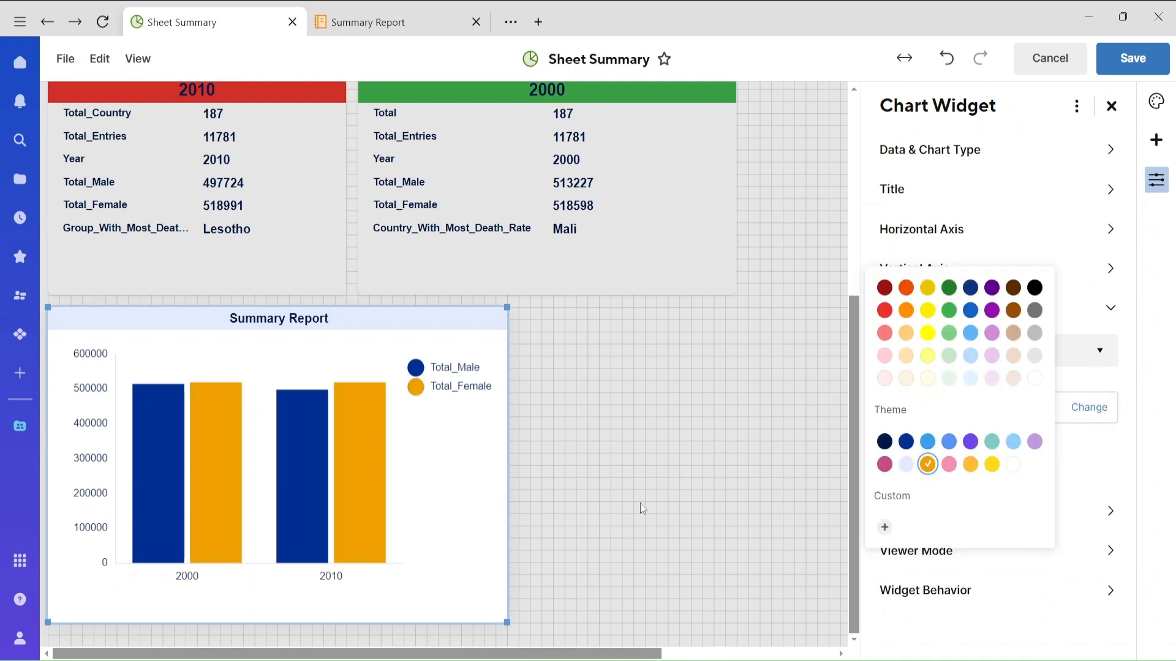
left_click(601, 499)
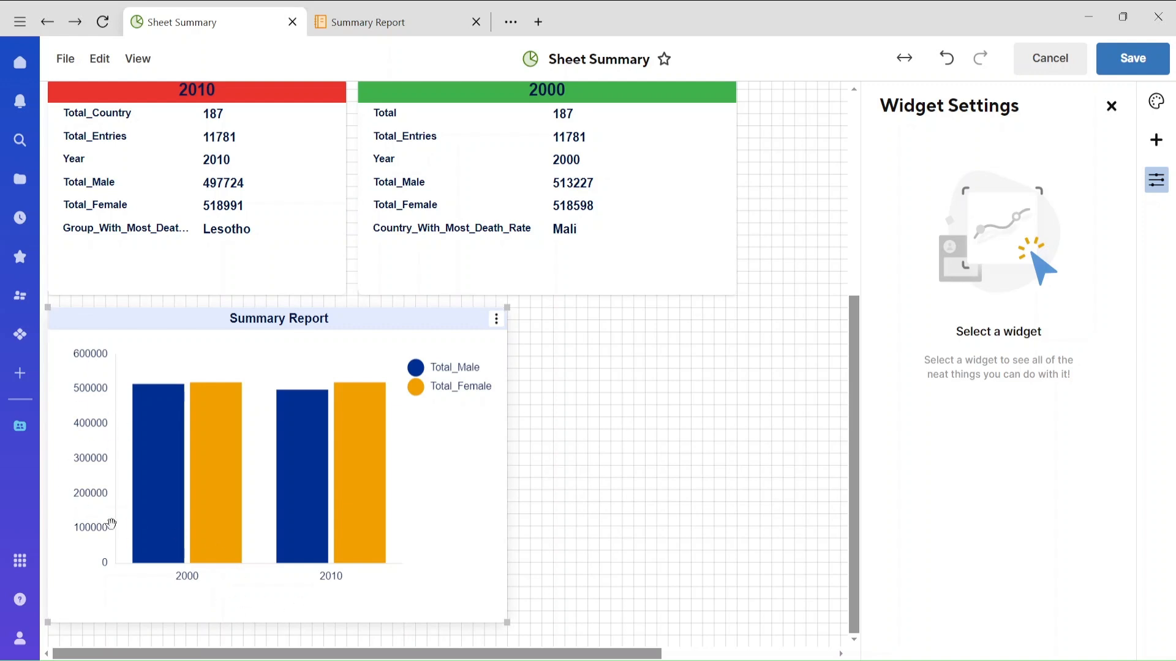
left_click(381, 470)
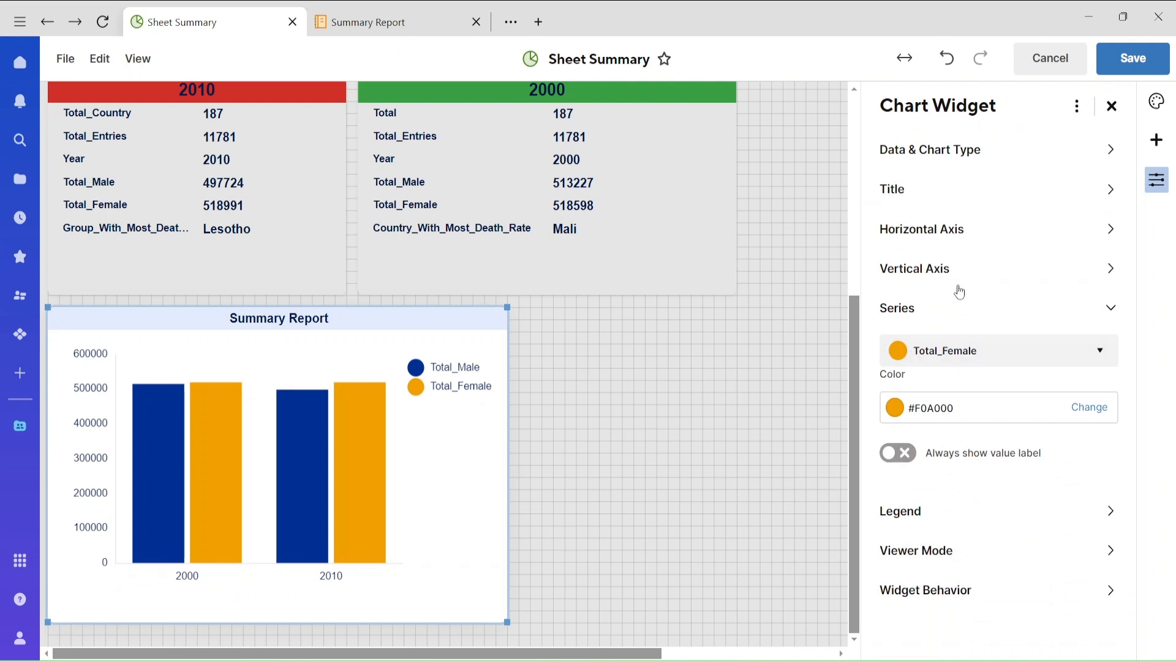
left_click(898, 453)
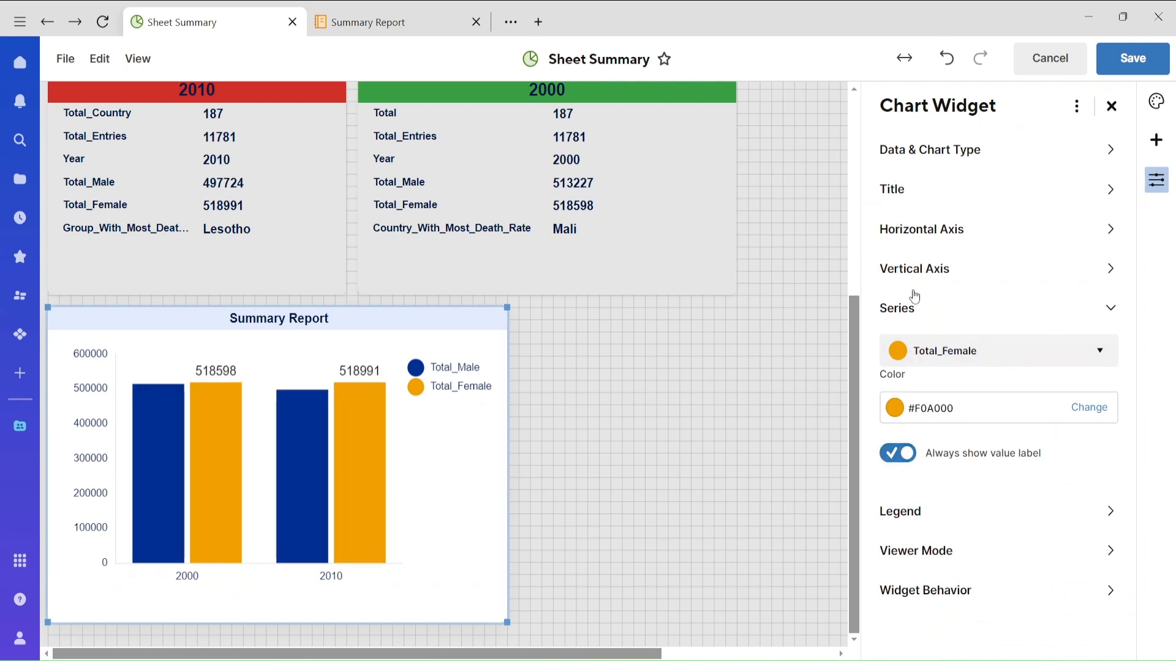
- Set the chart type to Bar, comparing it with Stacked Bar, and save the dashboard
left_click(966, 150)
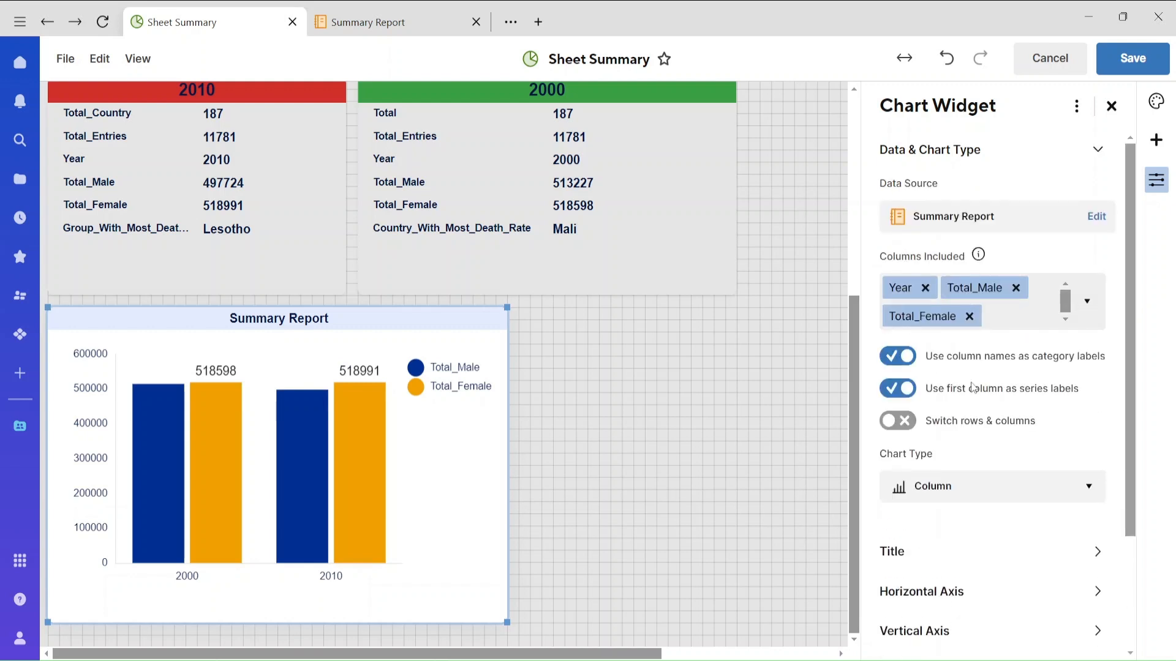
left_click(953, 488)
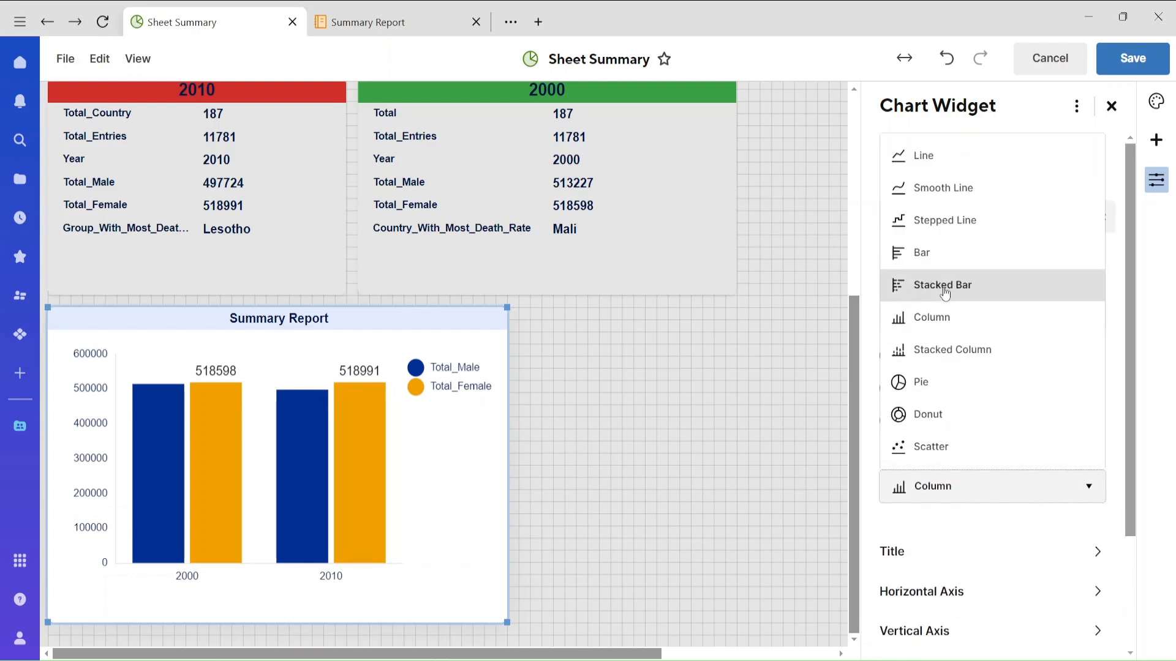
left_click(946, 260)
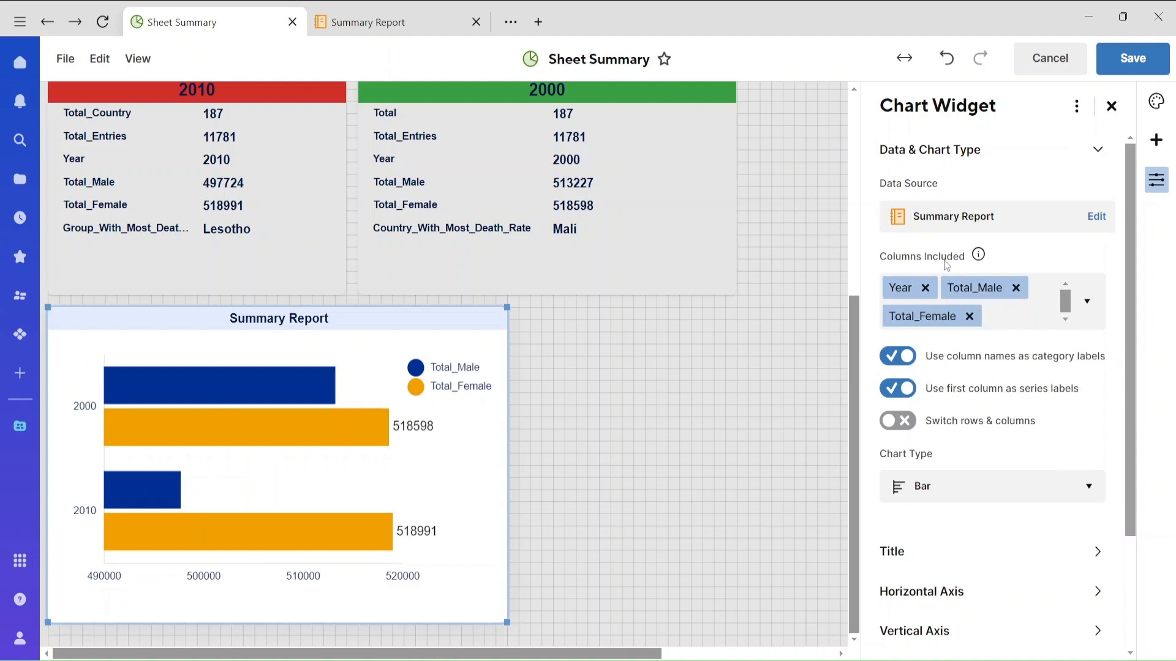
left_click(972, 485)
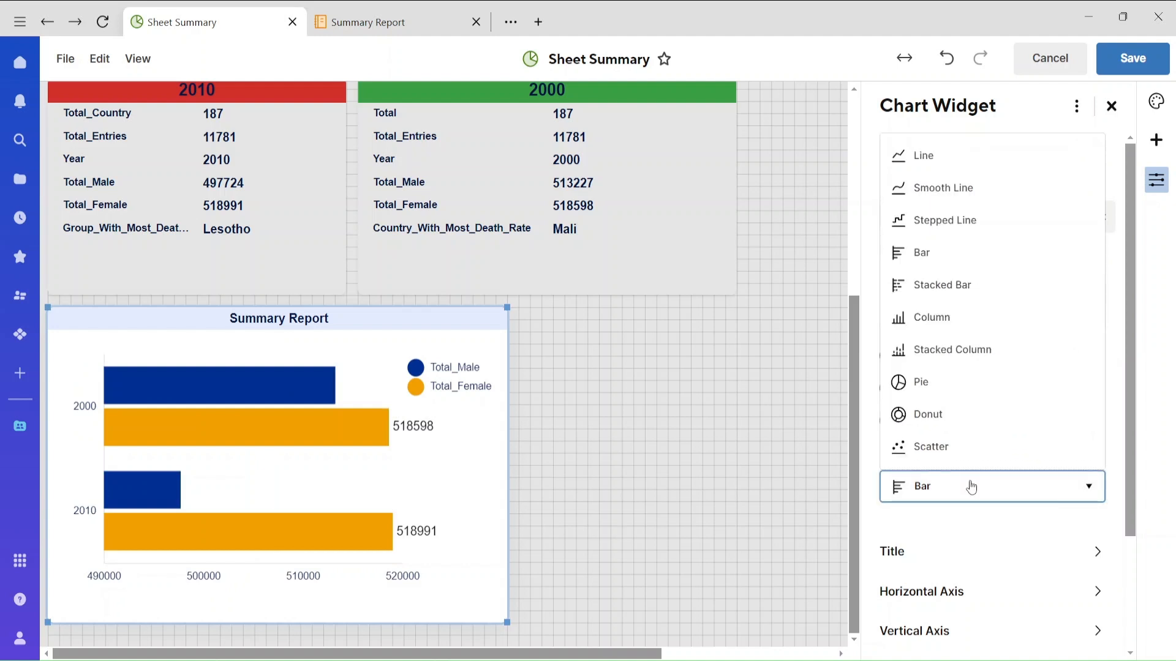
left_click(943, 284)
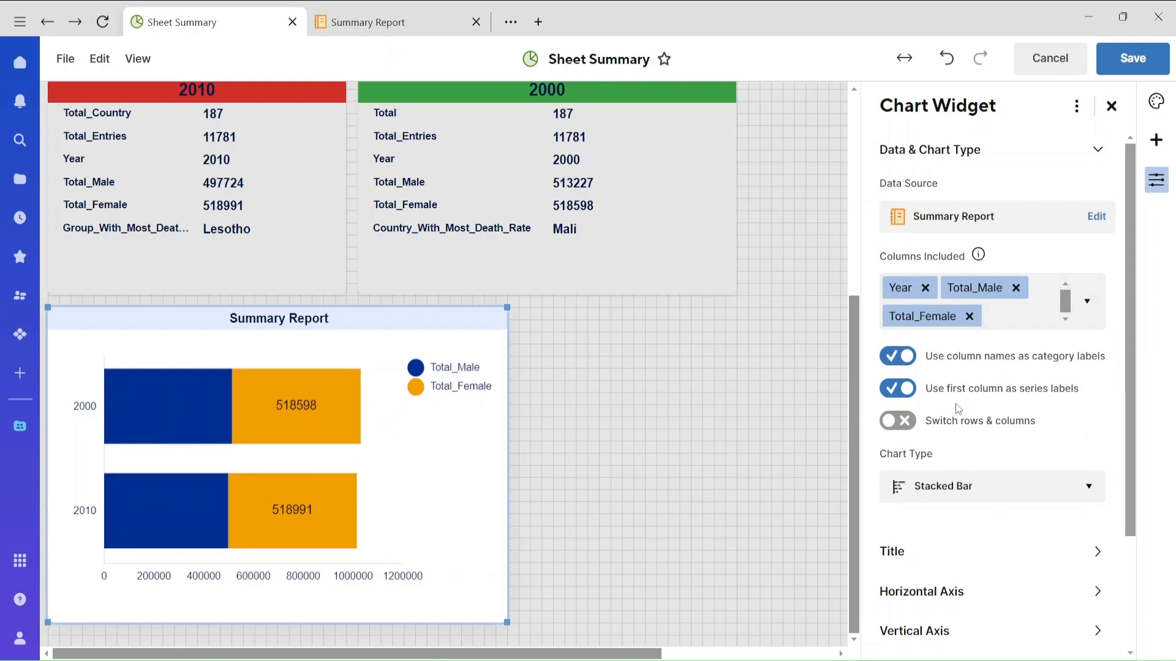
left_click(968, 486)
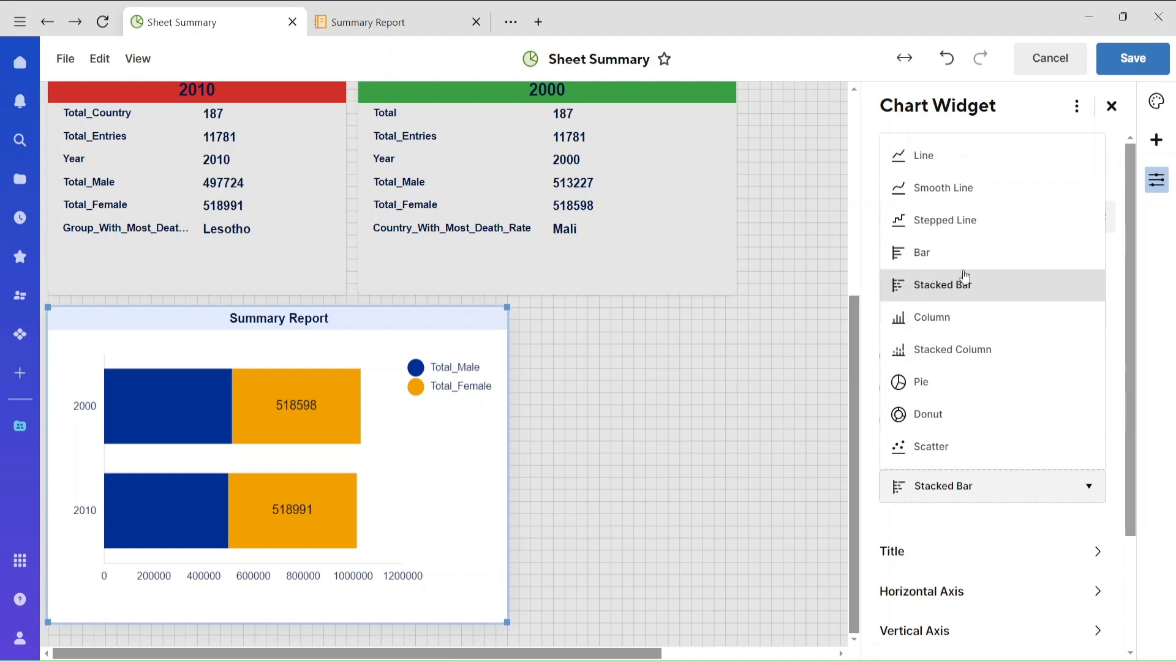
left_click(961, 256)
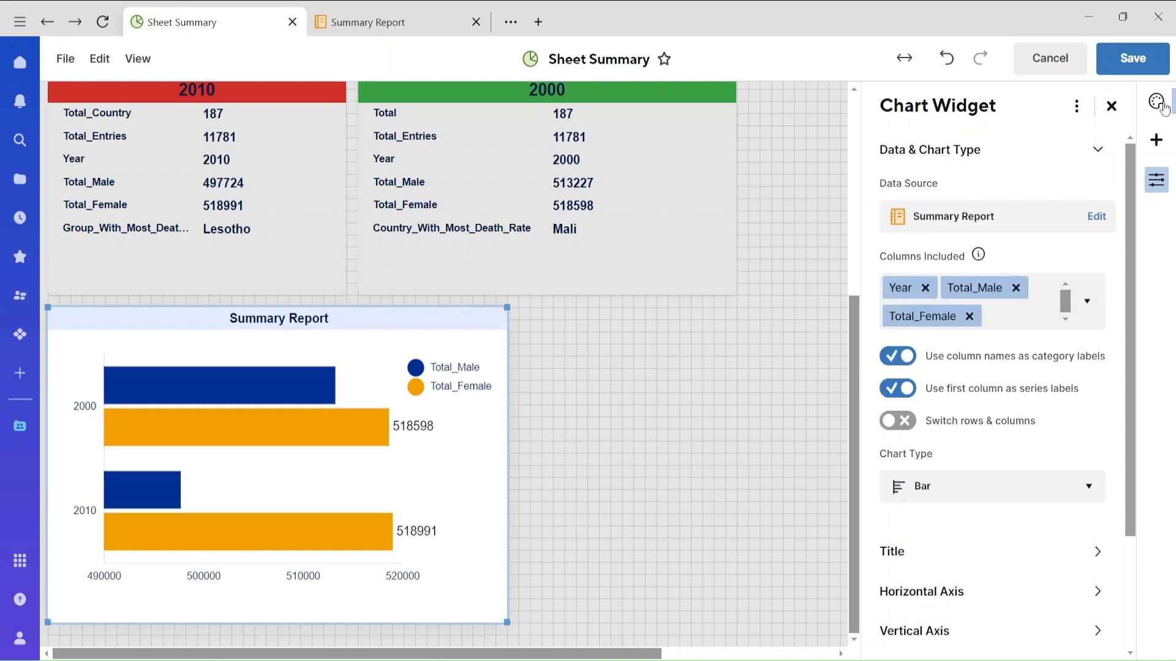
left_click(1133, 58)
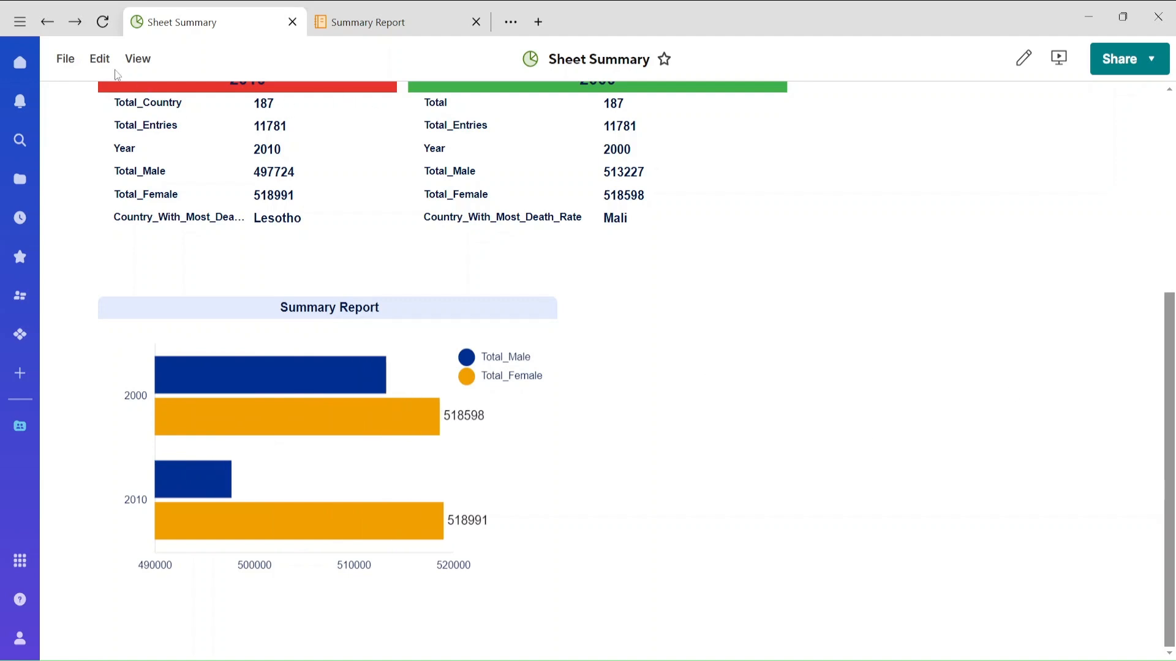
- Reopen the dashboard for editing and enlarge the Summary Report chart to span the combined width of the 2010 and 2000 widgets
left_click(100, 58)
left_click(101, 95)
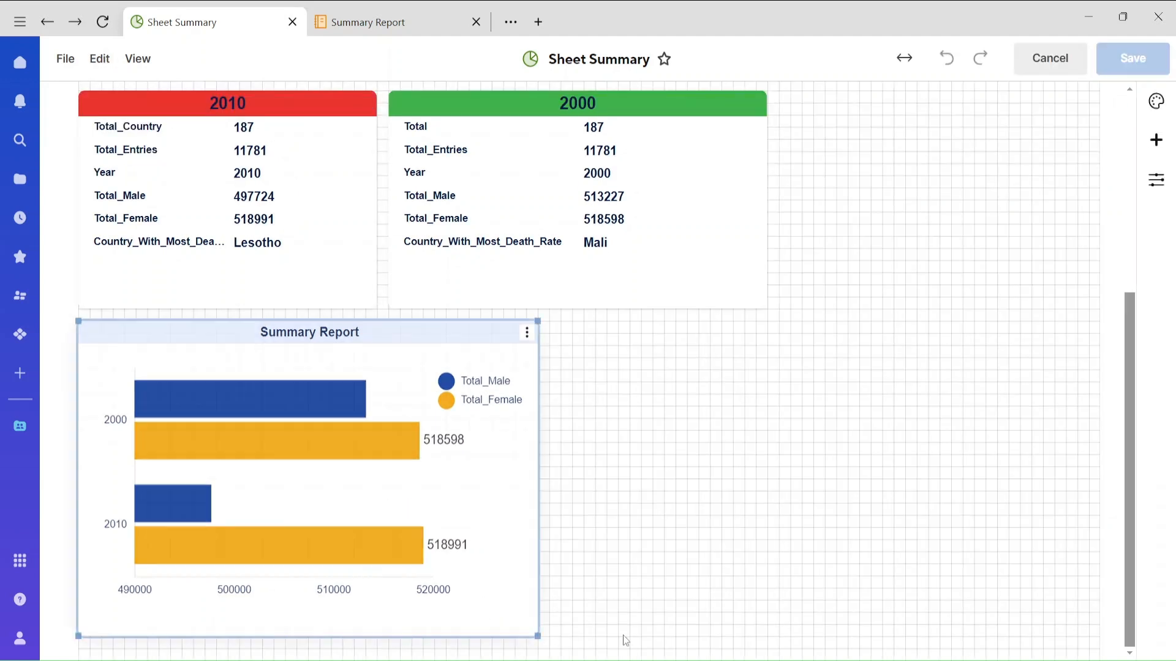
left_click_drag(537, 636, 778, 638)
scroll(831, 531, "up", 4)
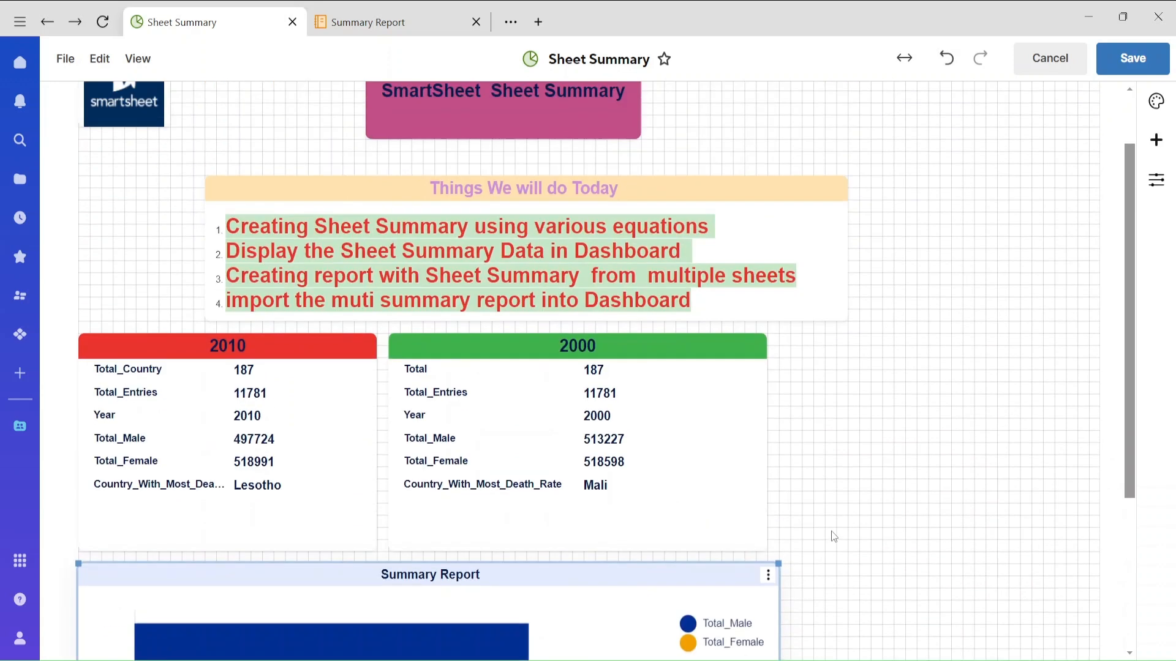
scroll(834, 537, "down", 3)
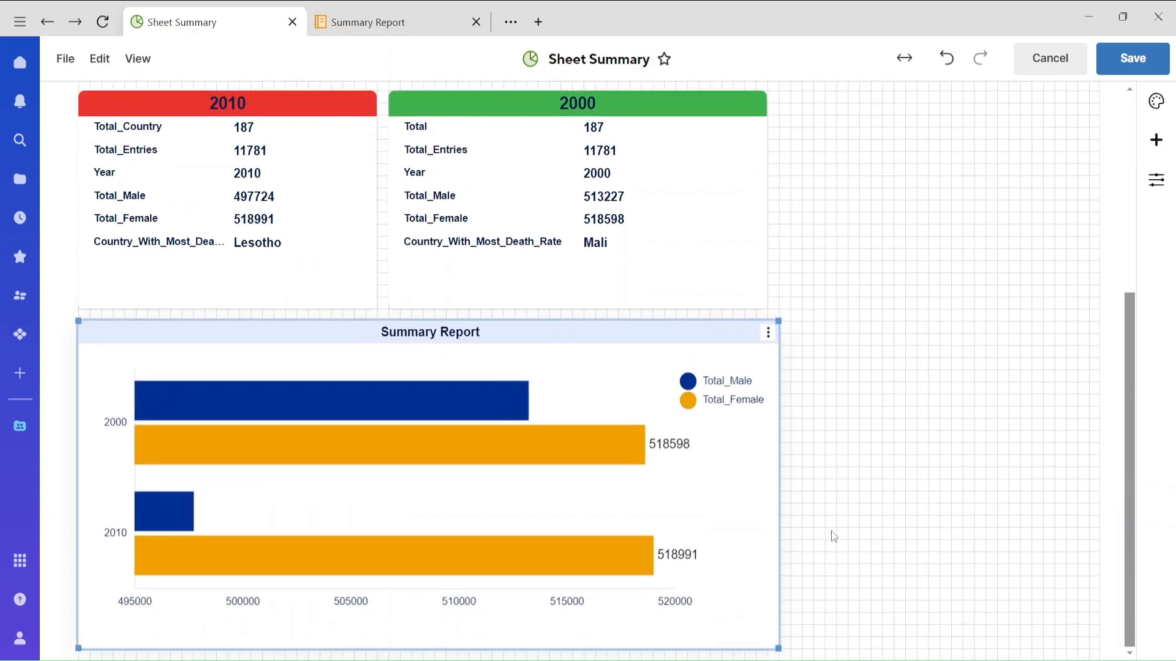
scroll(832, 531, "up", 3)
scroll(832, 531, "down", 3)
scroll(808, 310, "up", 3)
scroll(851, 294, "down", 1)
scroll(831, 366, "down", 1)
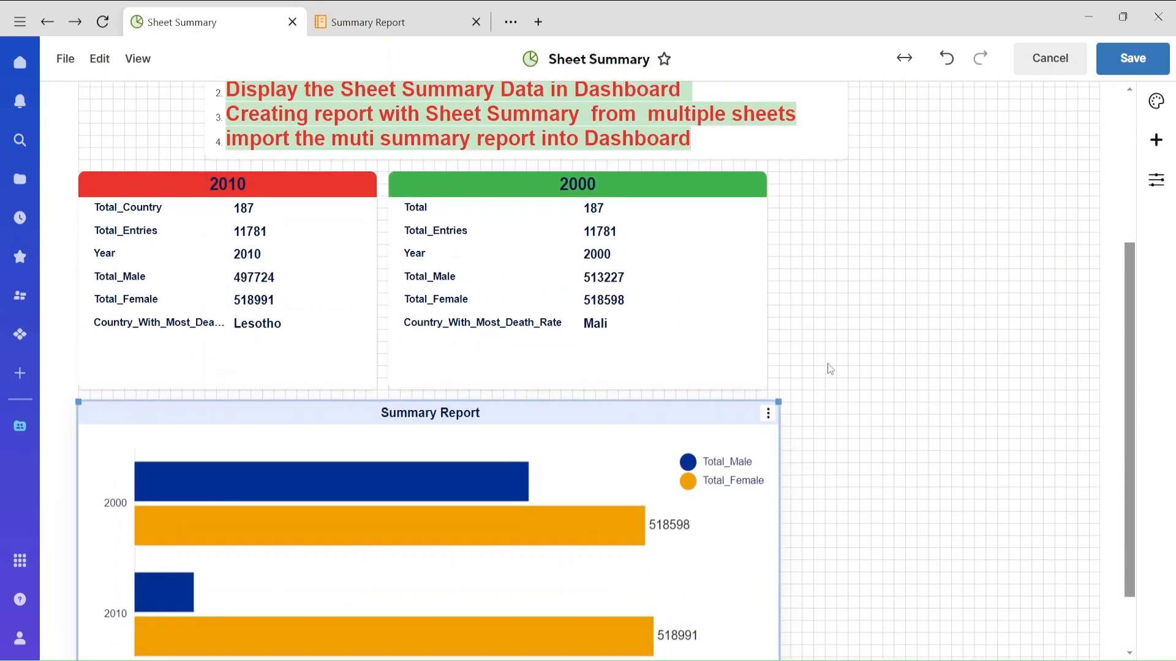